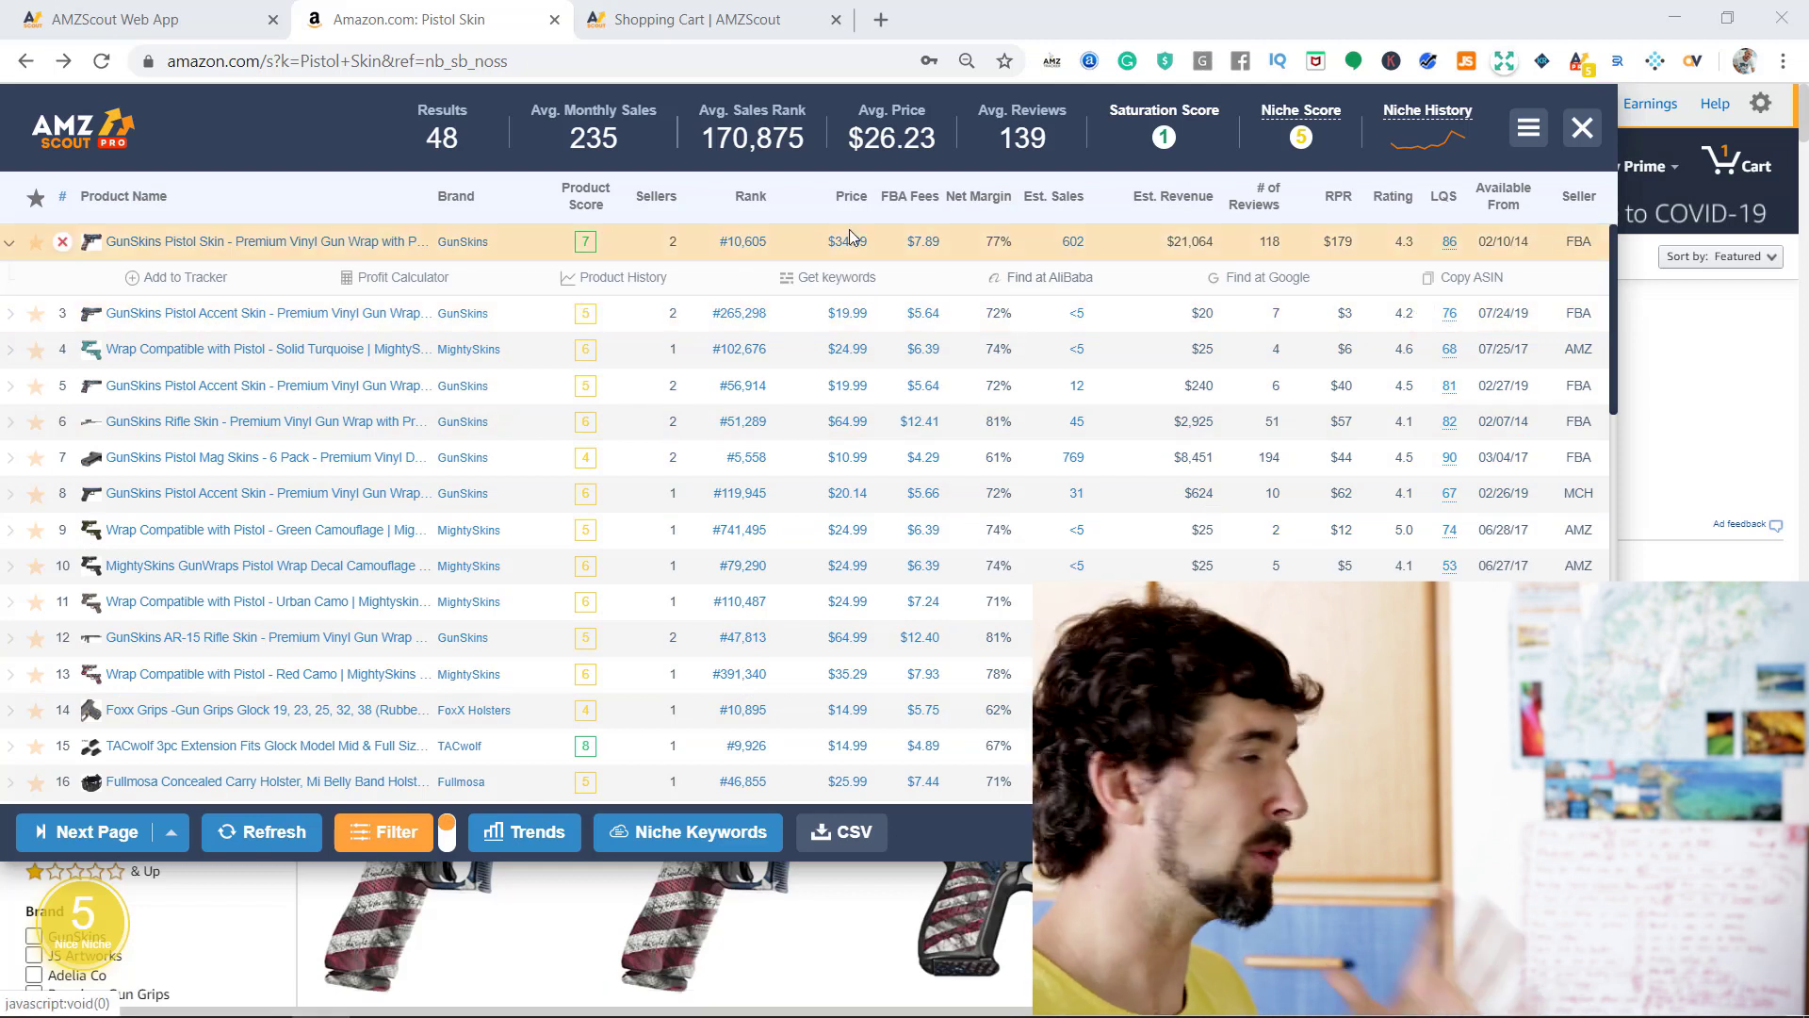
# Step: Relaunch the AMZScout PRO extension on the Amazon search results for Pistol Skin
pyautogui.hotkey('ctrl', 'shift', 'Tab')
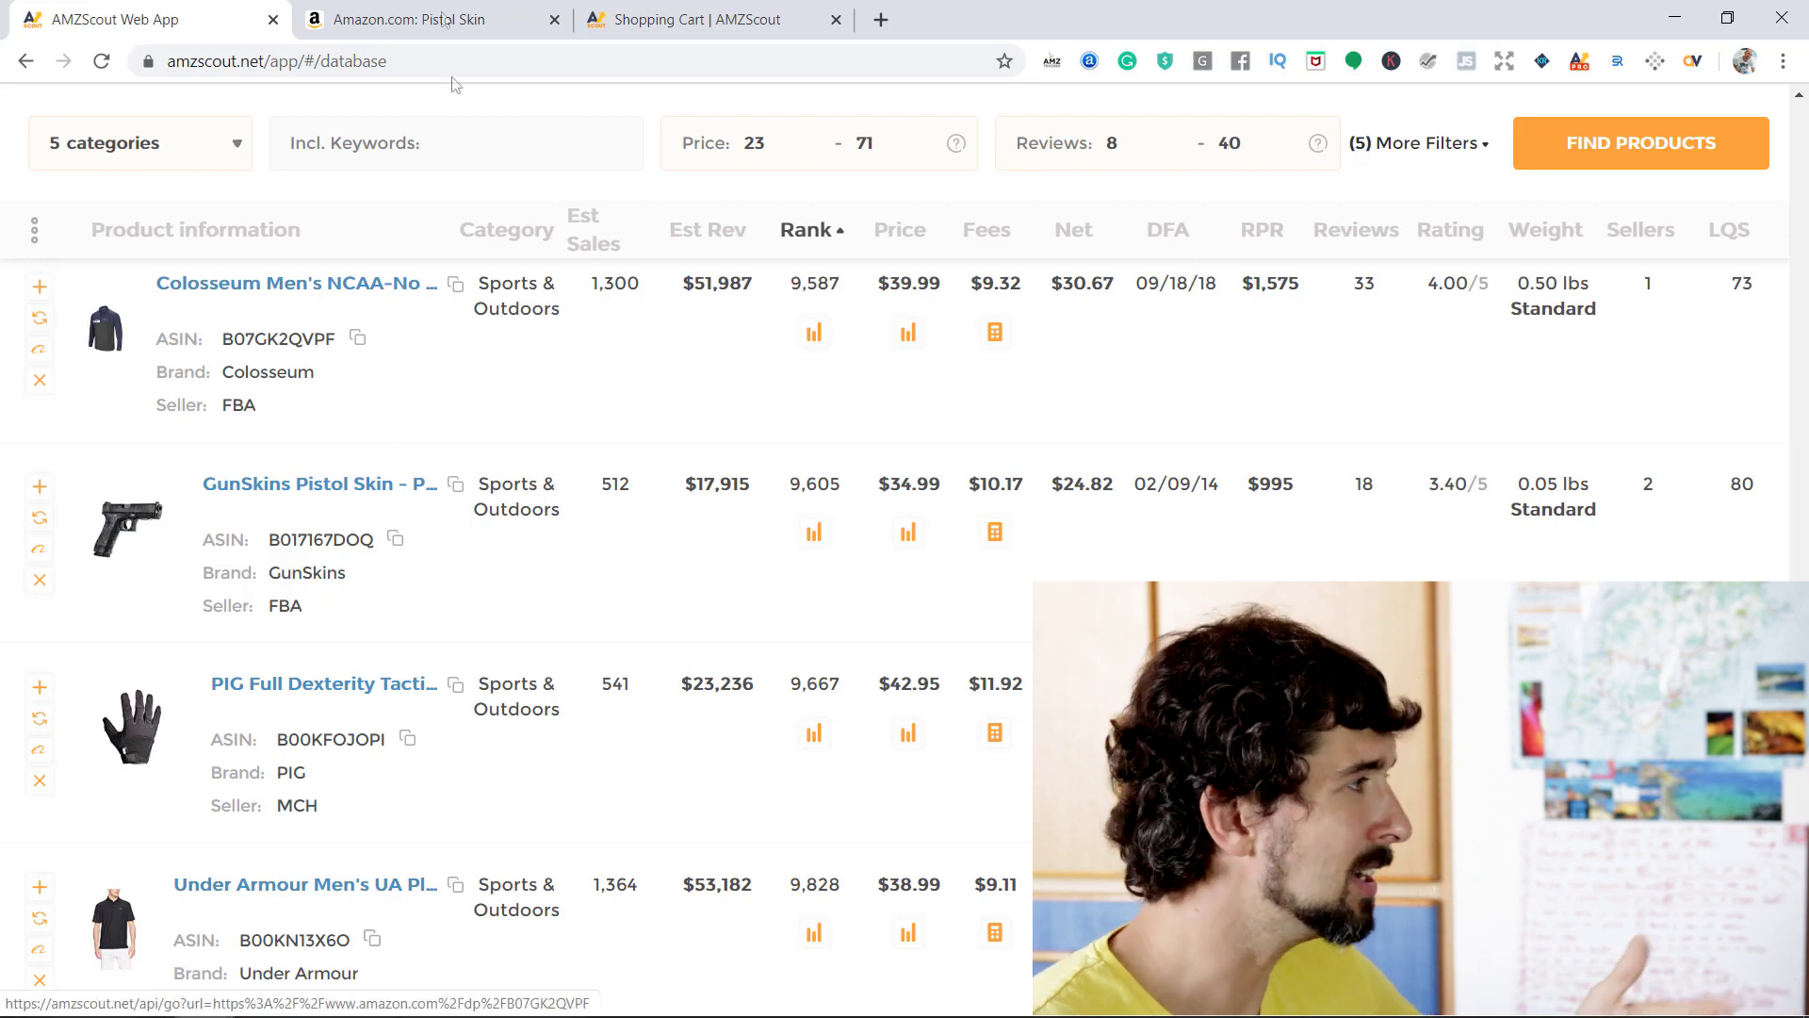
pyautogui.click(423, 36)
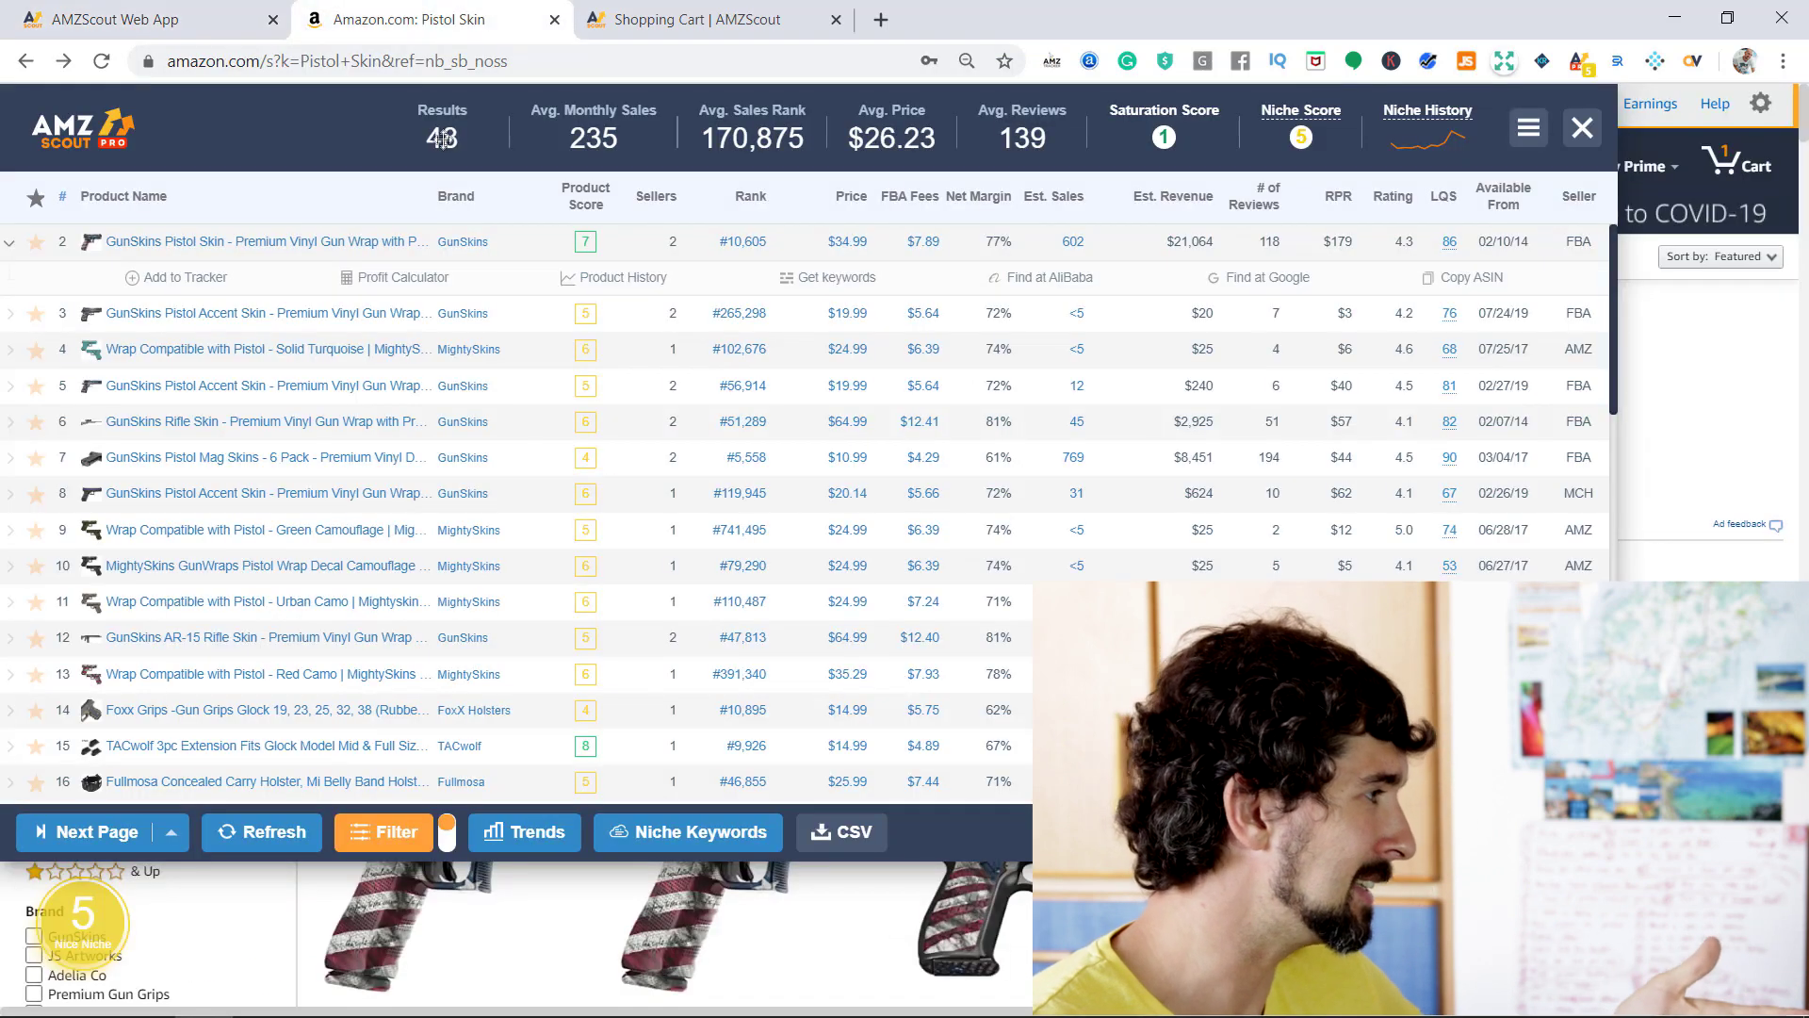
pyautogui.press('Escape')
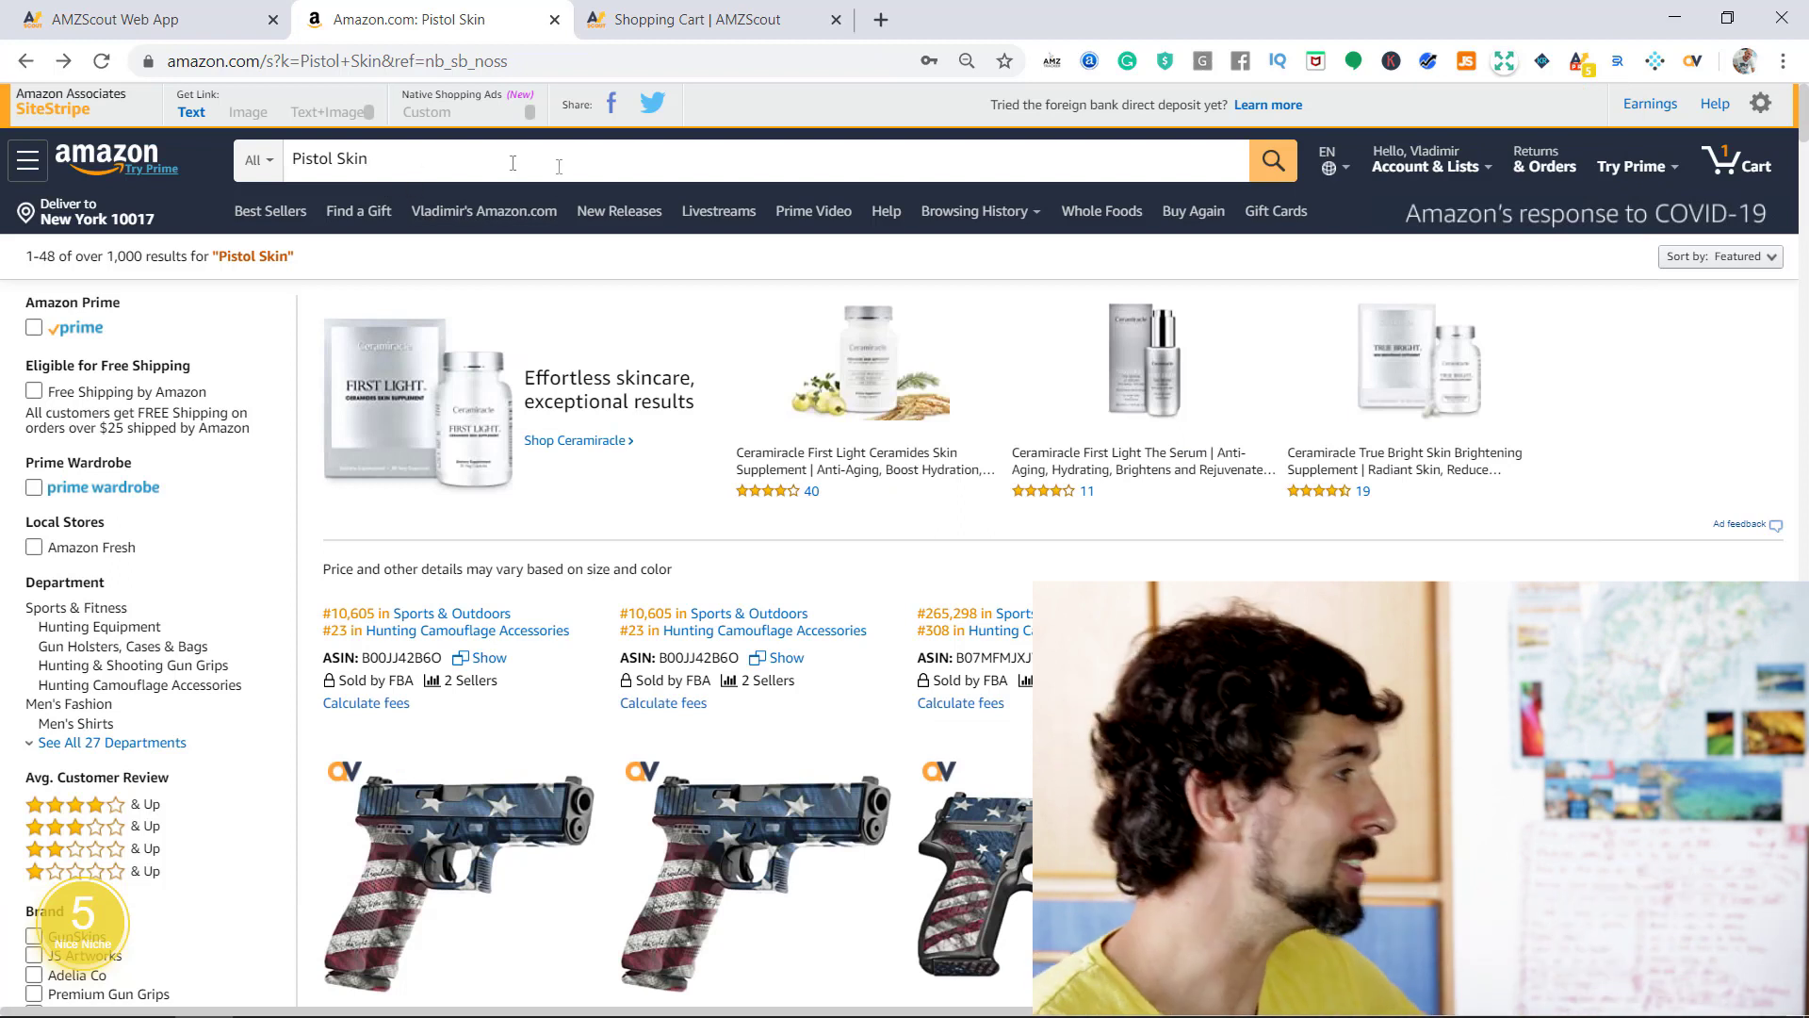
pyautogui.click(1580, 64)
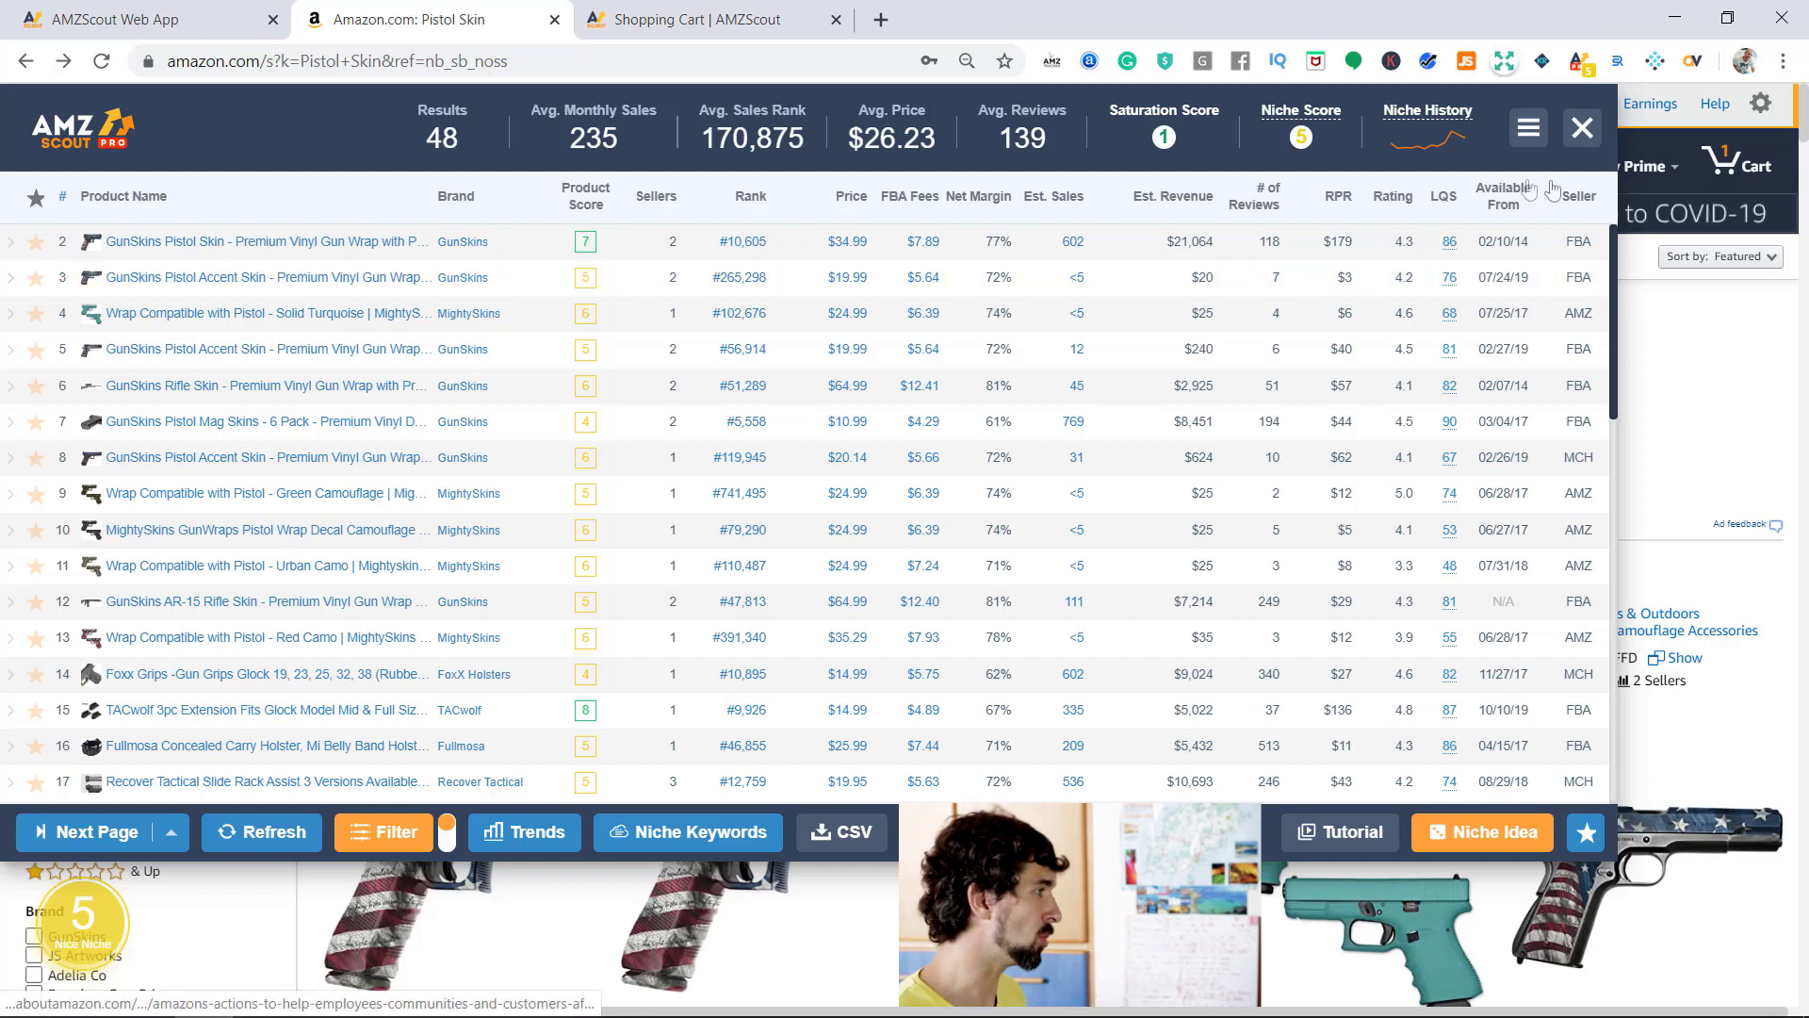
# Step: Review the Niche Score breakdown of profit, demand and competition for Pistol Skin, and close it
pyautogui.moveTo(1476, 200)
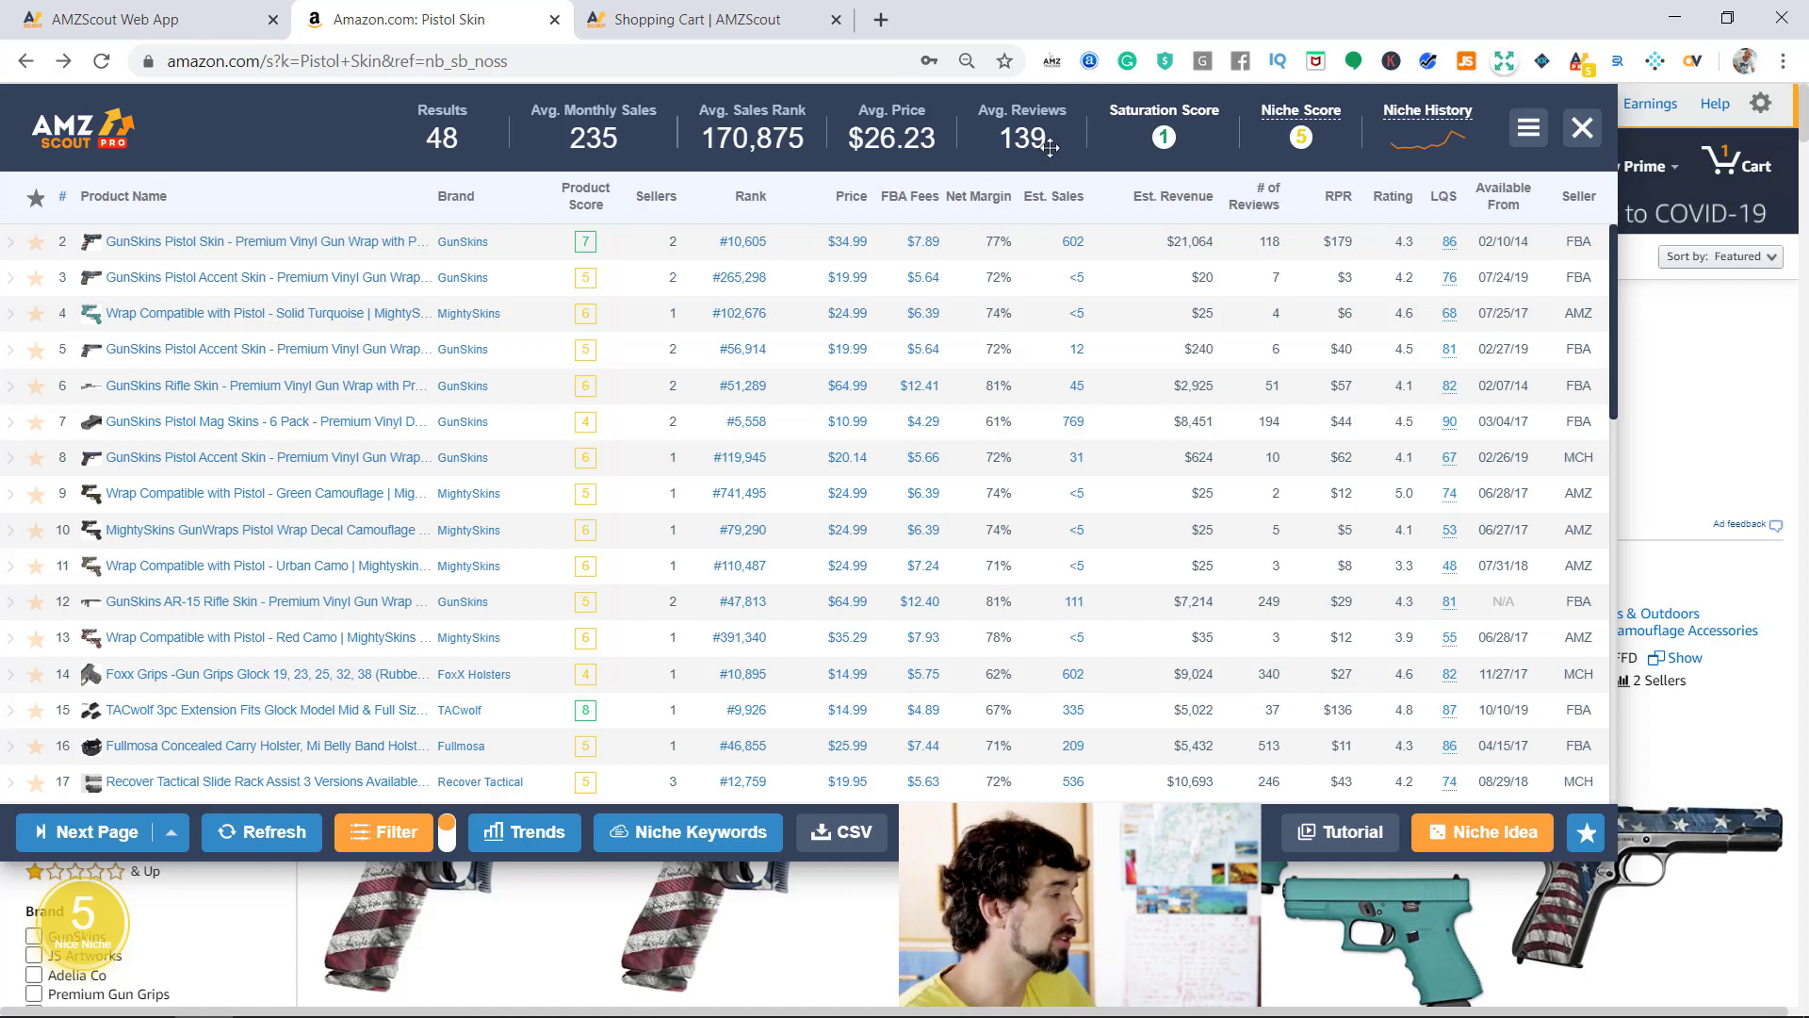
pyautogui.moveTo(1165, 136)
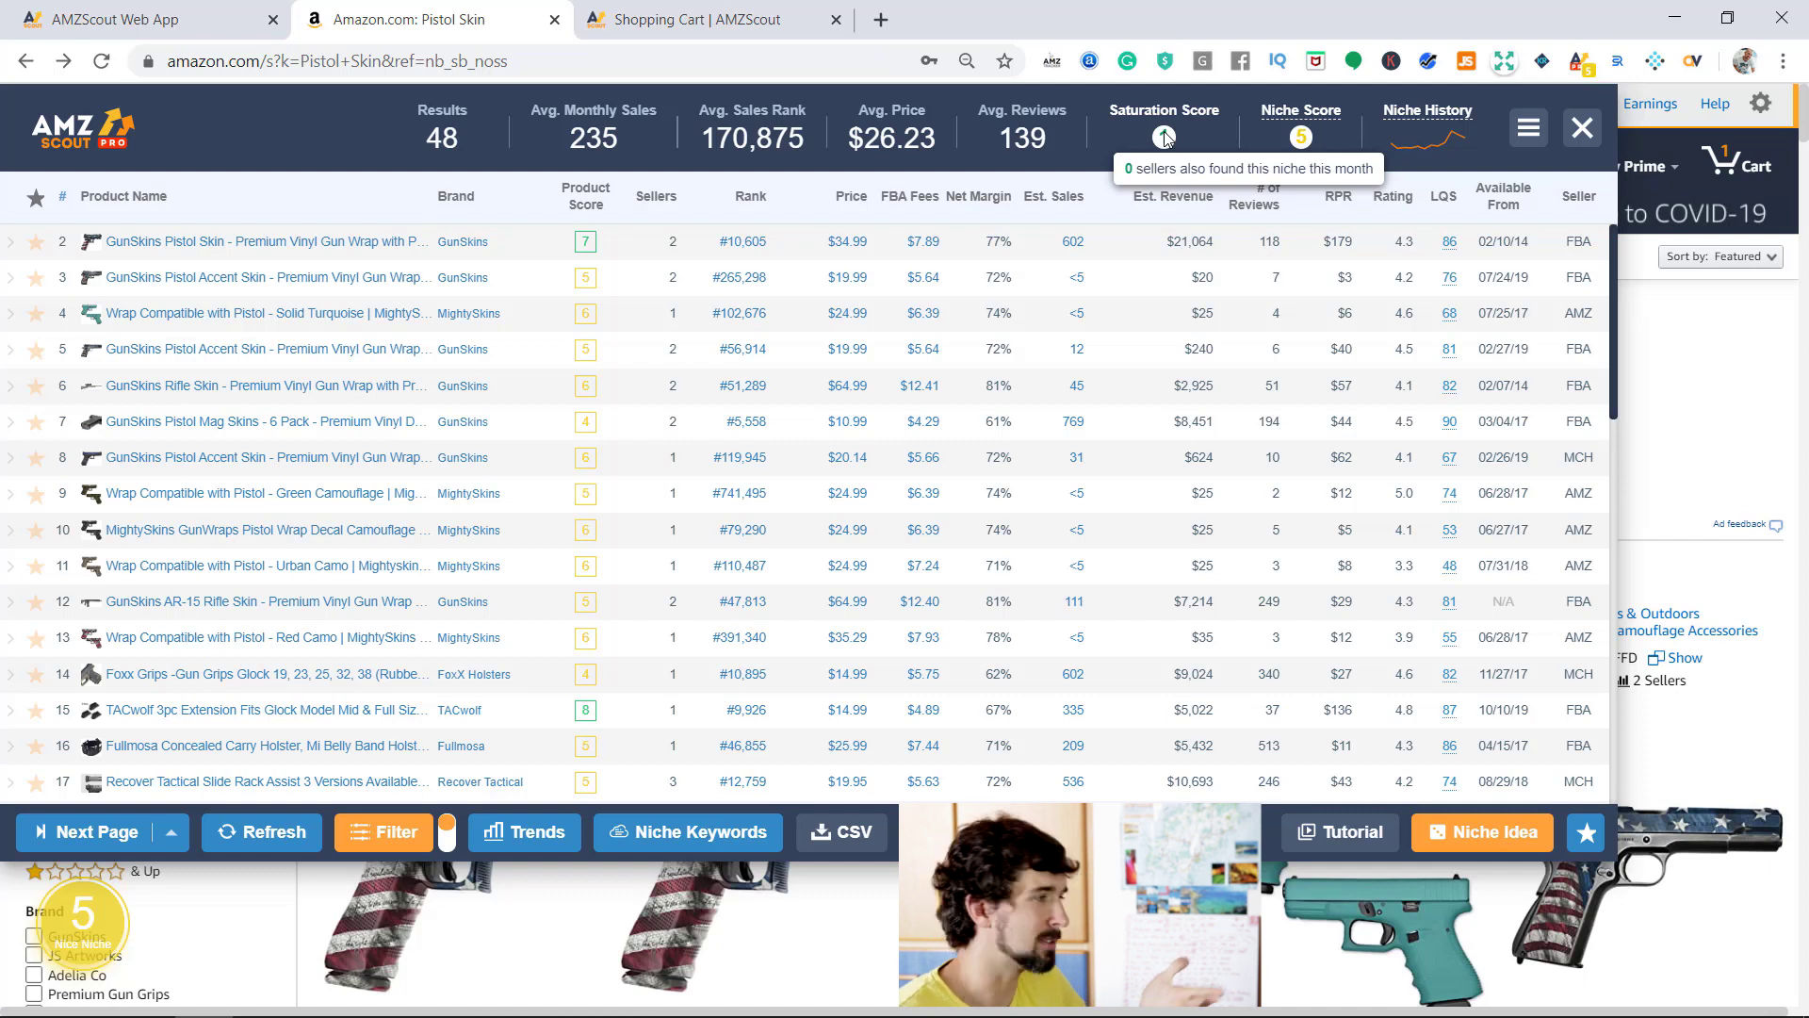
pyautogui.click(1302, 139)
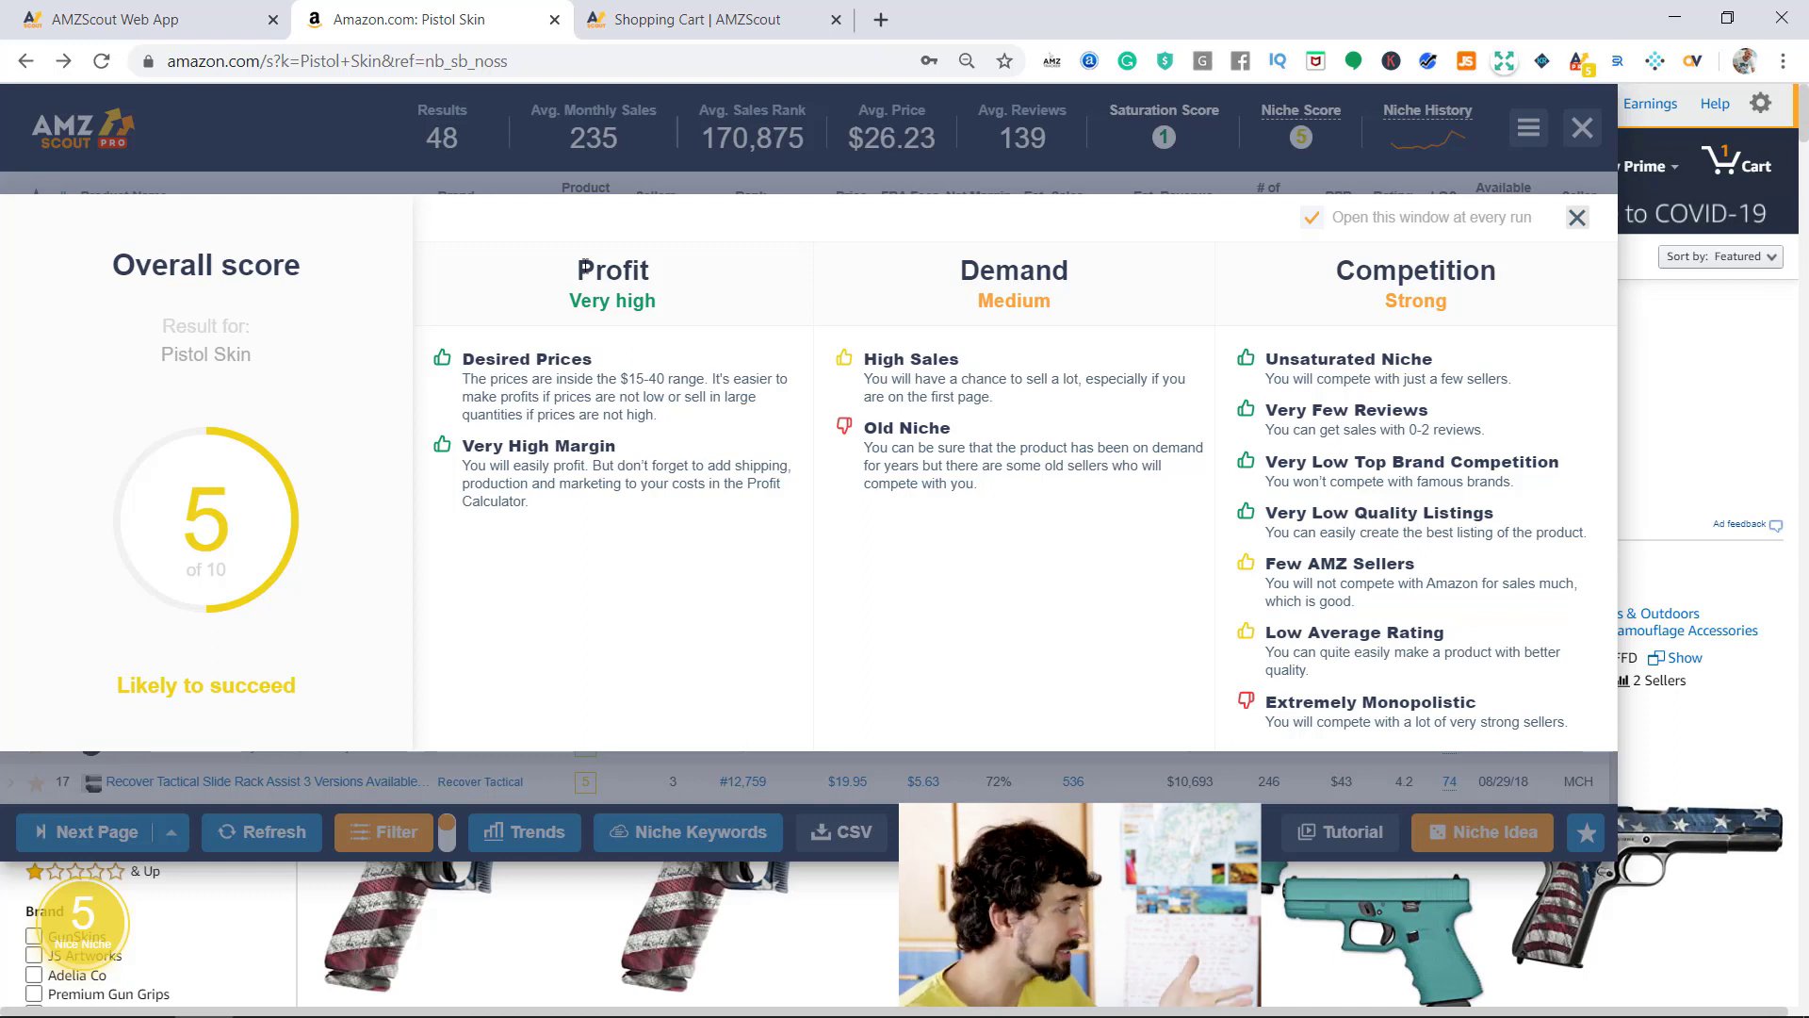
pyautogui.moveTo(634, 299); pyautogui.dragTo(551, 317)
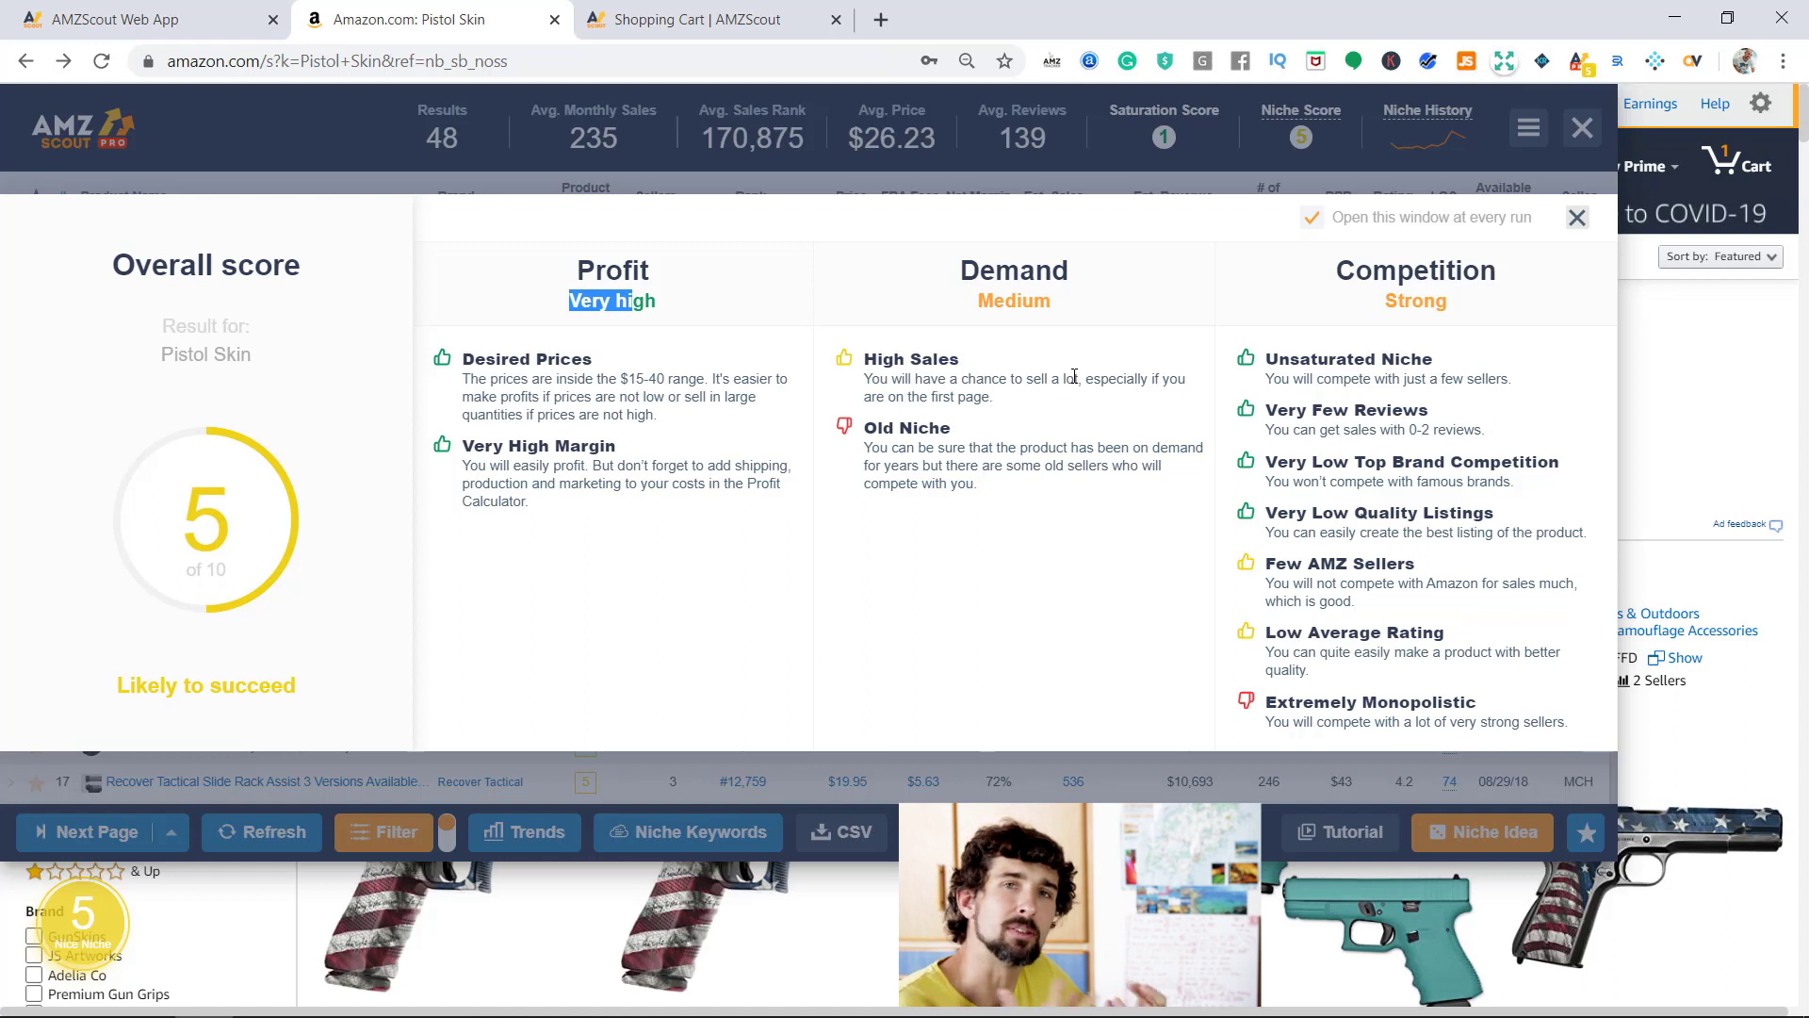
pyautogui.moveTo(931, 427); pyautogui.dragTo(916, 427)
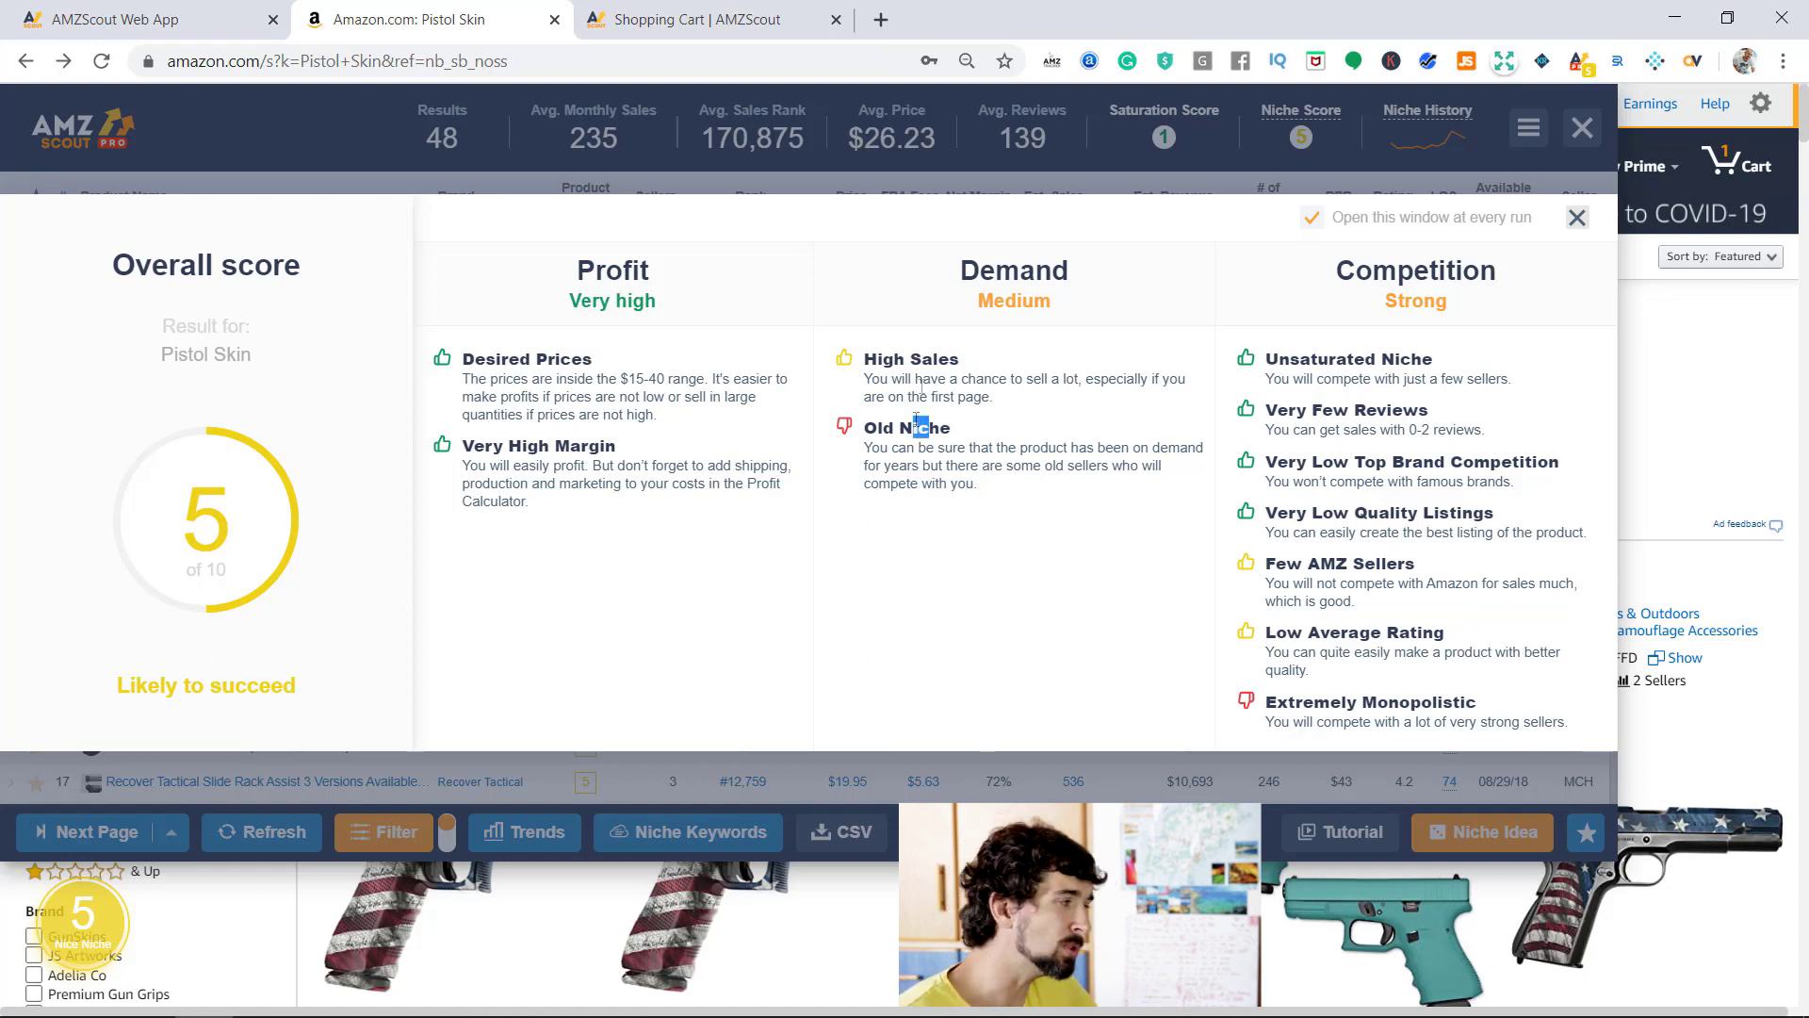
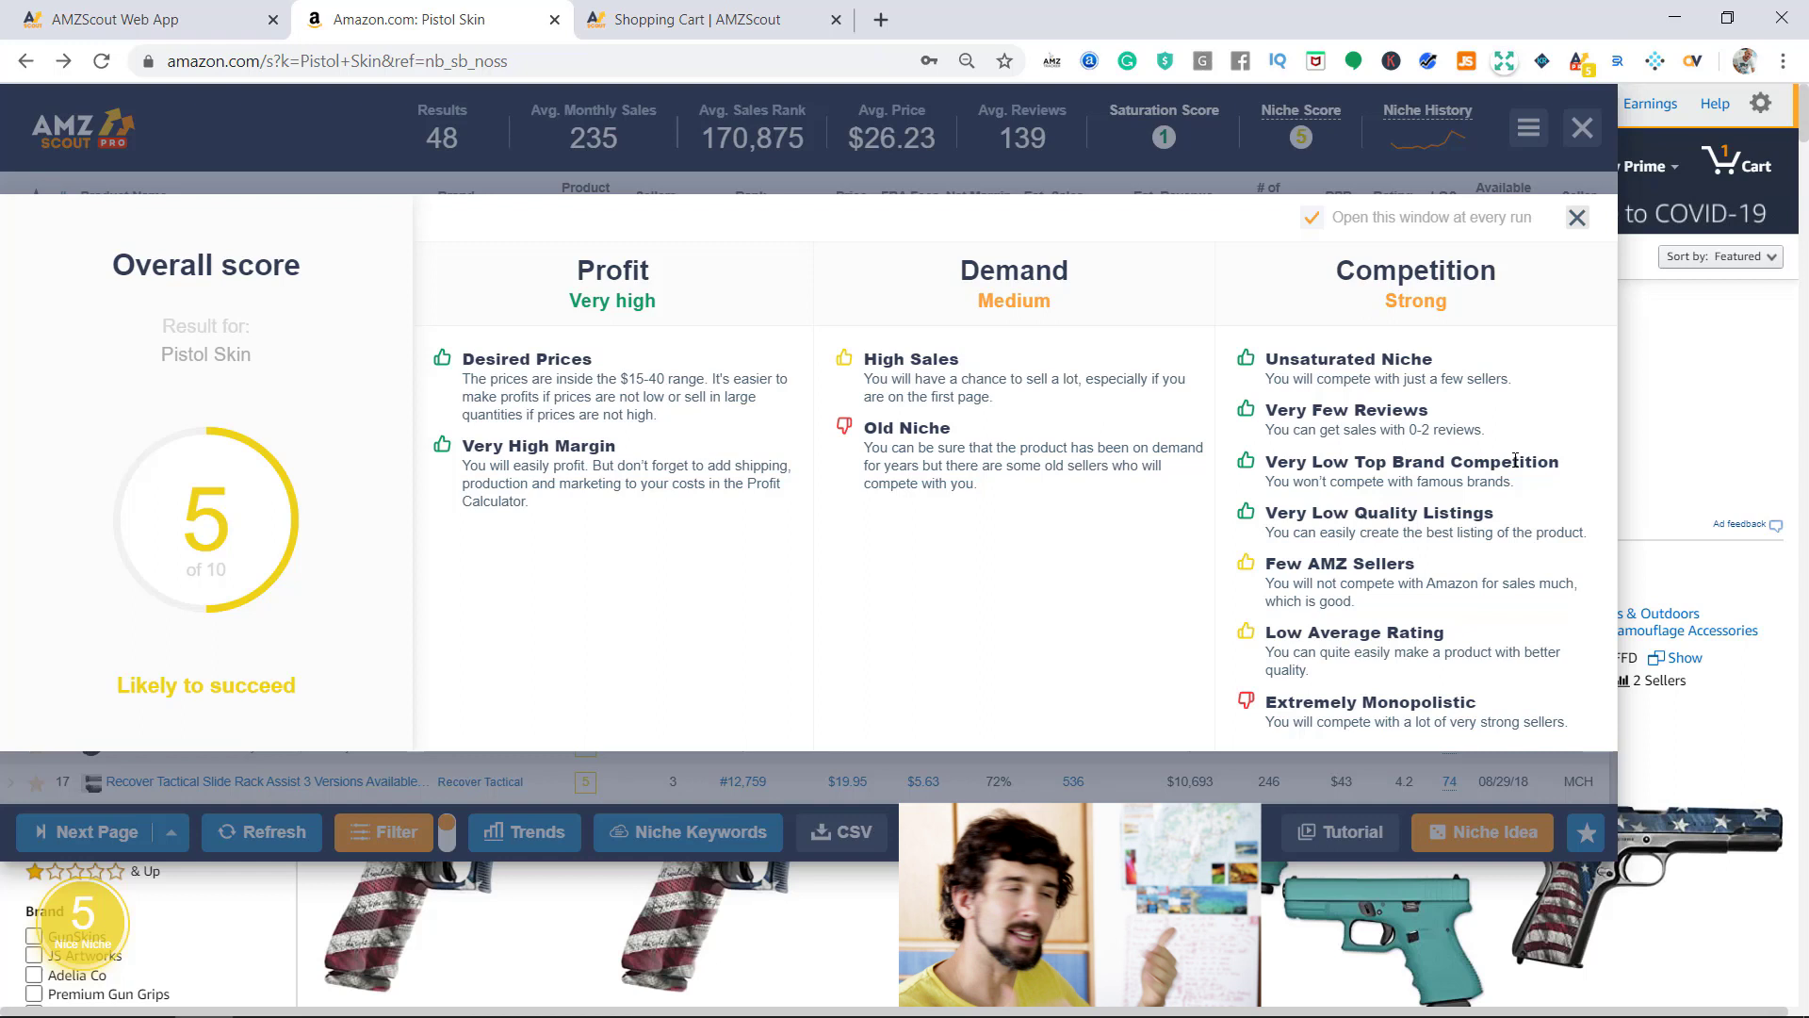
pyautogui.moveTo(1417, 567); pyautogui.dragTo(1350, 566)
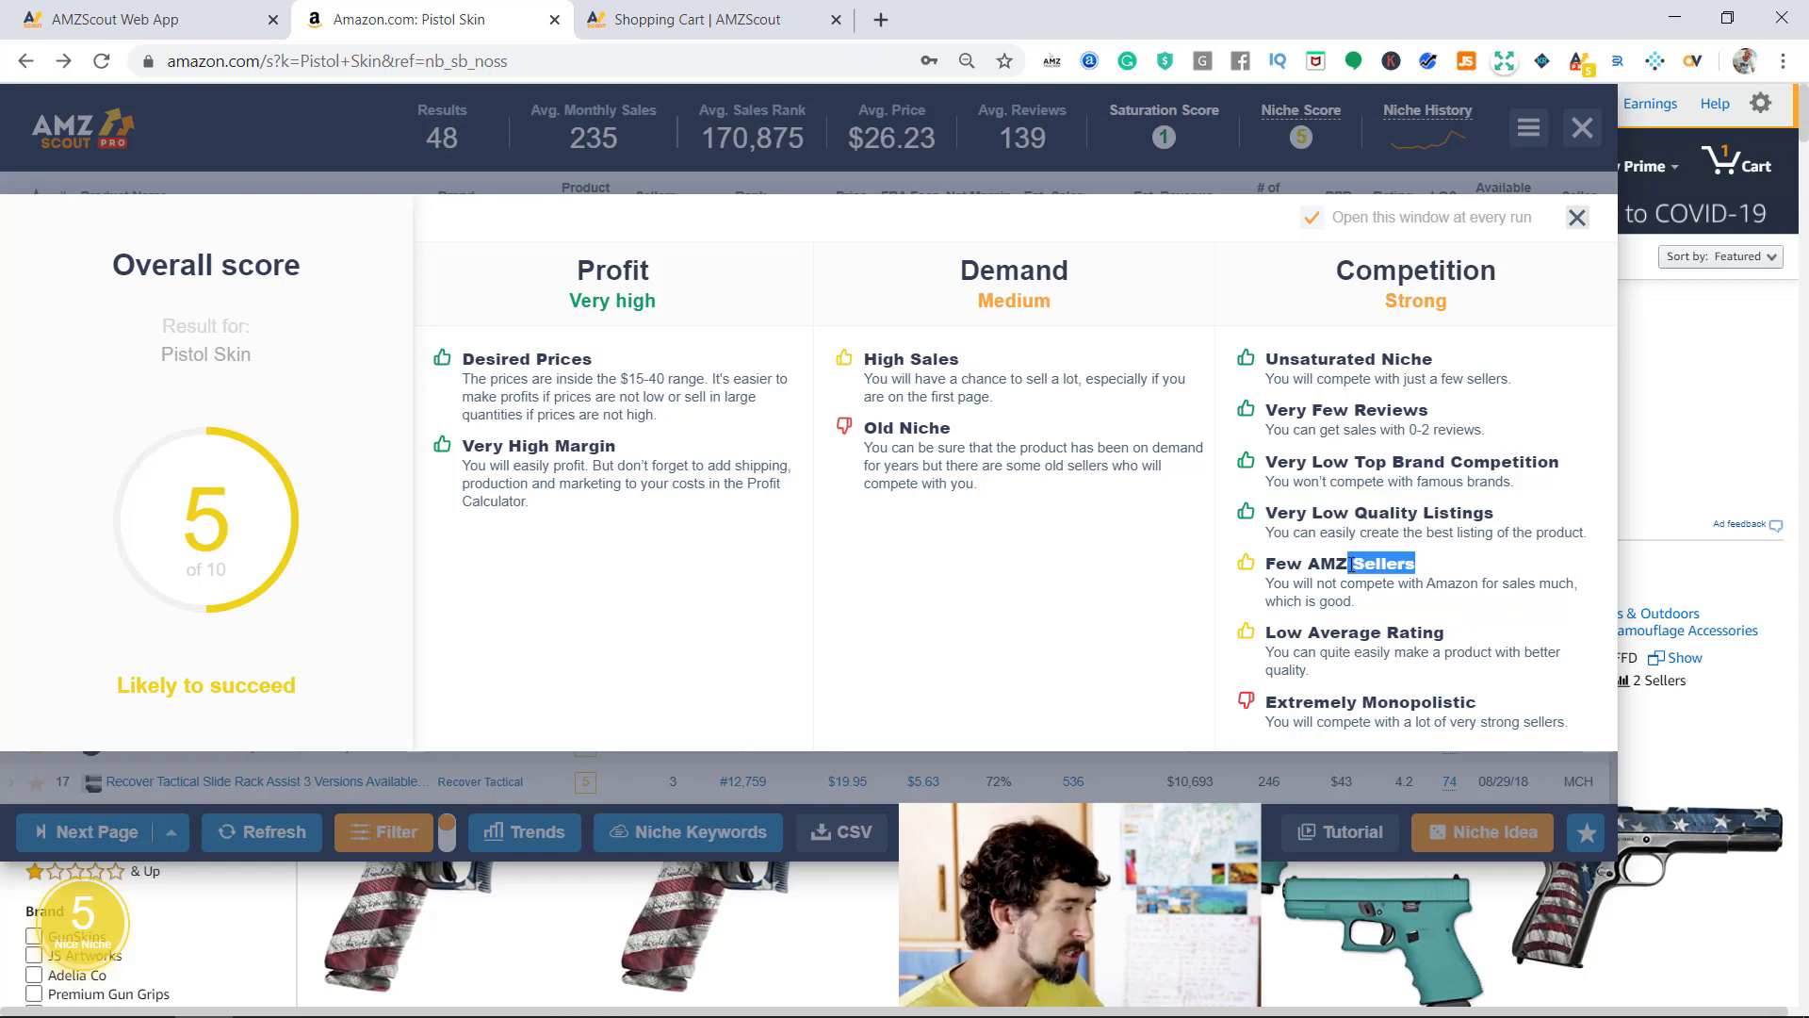
pyautogui.click(1384, 589)
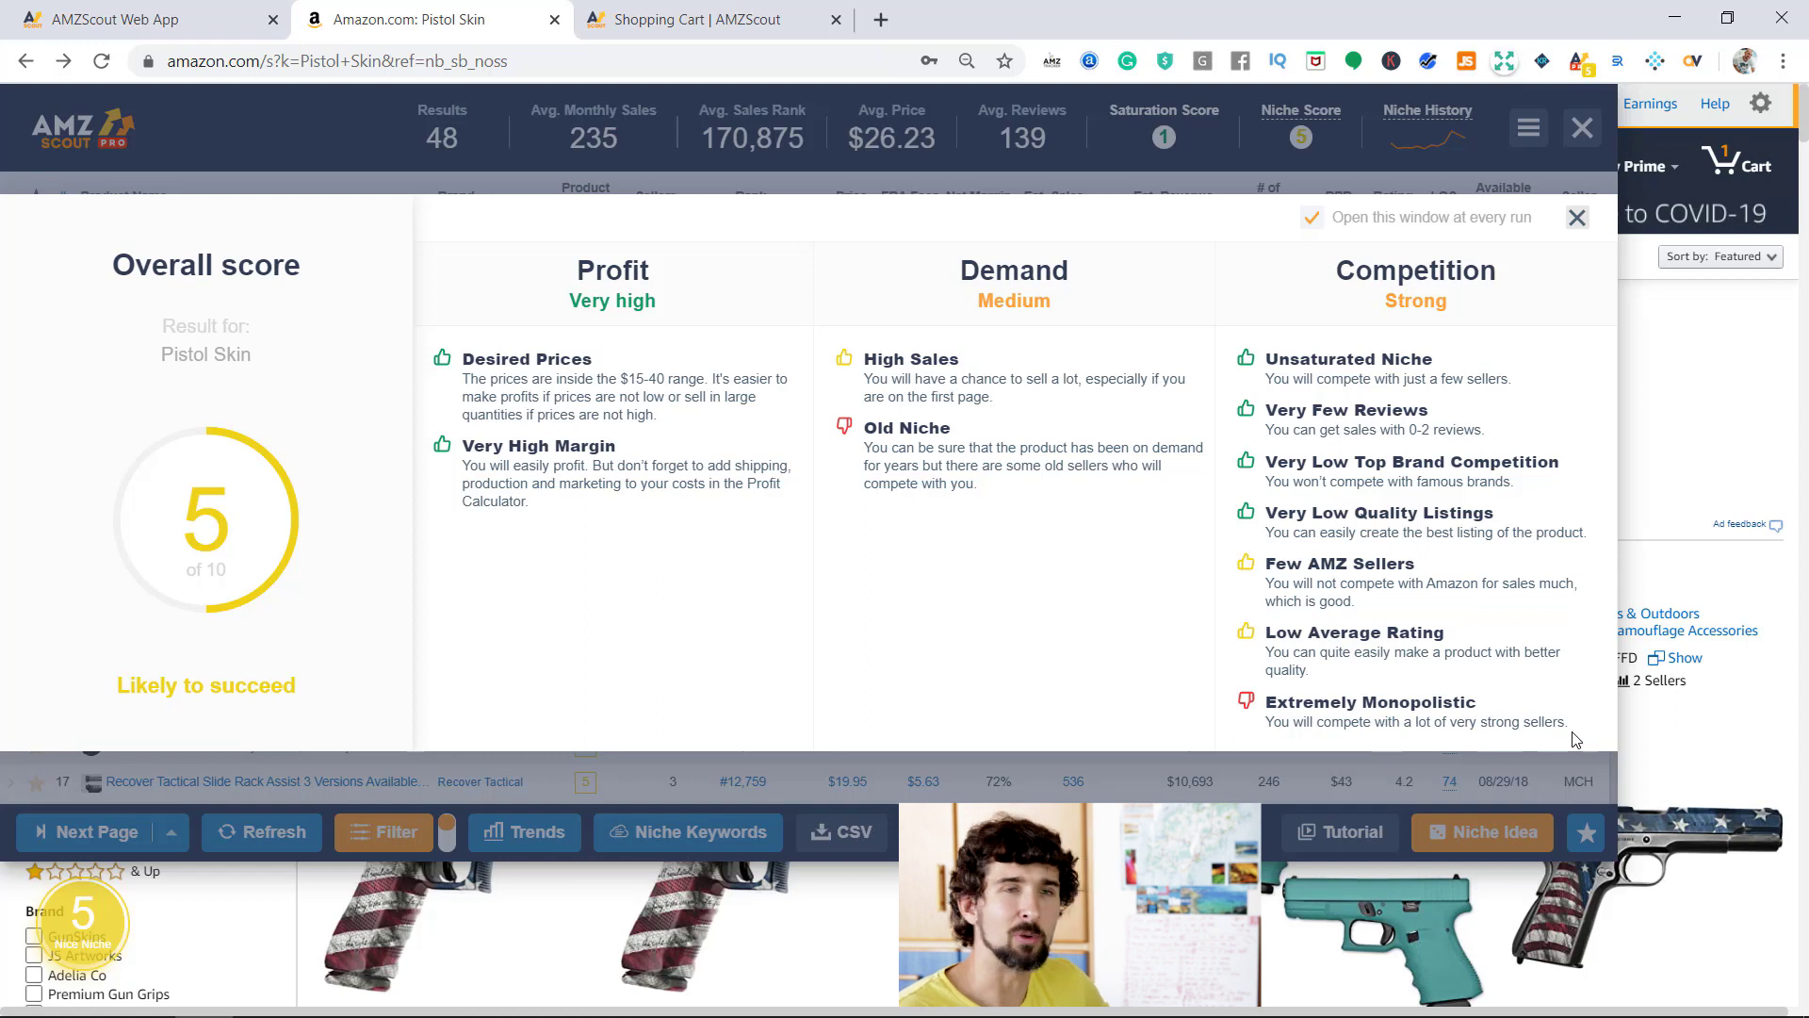
pyautogui.moveTo(1266, 363); pyautogui.dragTo(1432, 365)
pyautogui.click(1446, 655)
pyautogui.moveTo(1466, 719)
pyautogui.mouseDown()
pyautogui.moveTo(1296, 702)
pyautogui.moveTo(1496, 702)
pyautogui.mouseUp()
pyautogui.click(1497, 702)
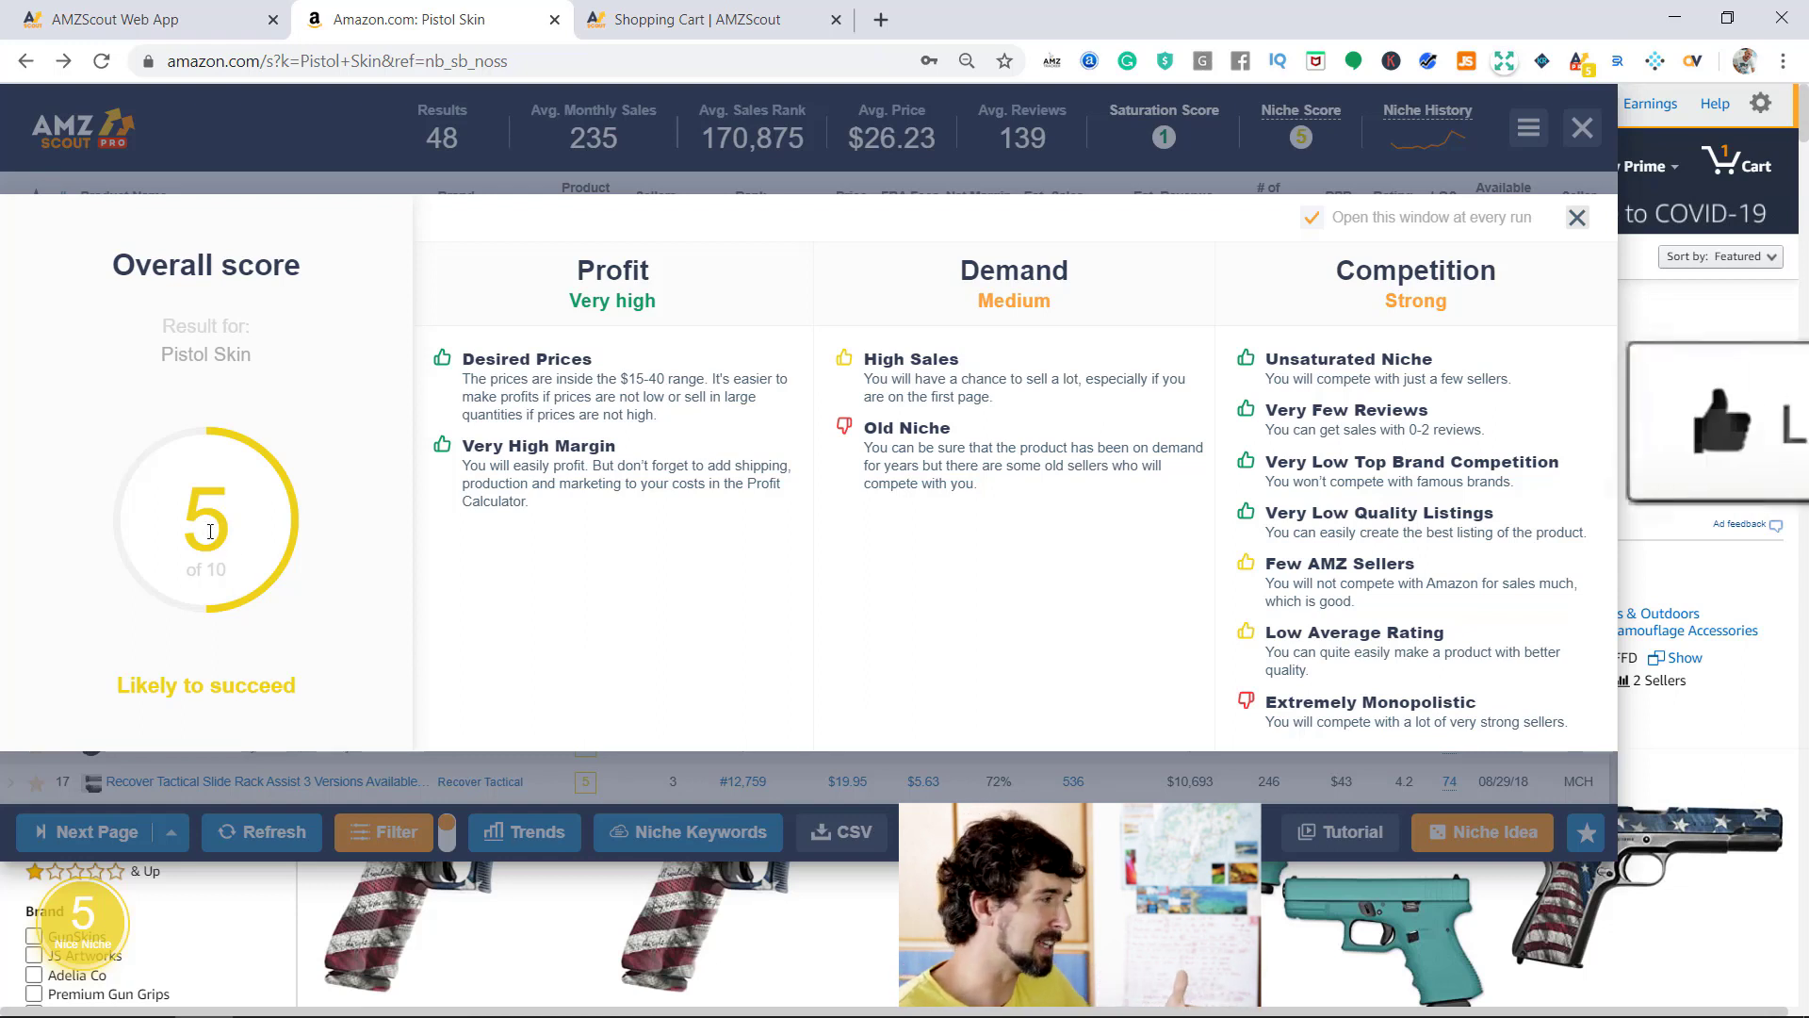
pyautogui.click(1577, 217)
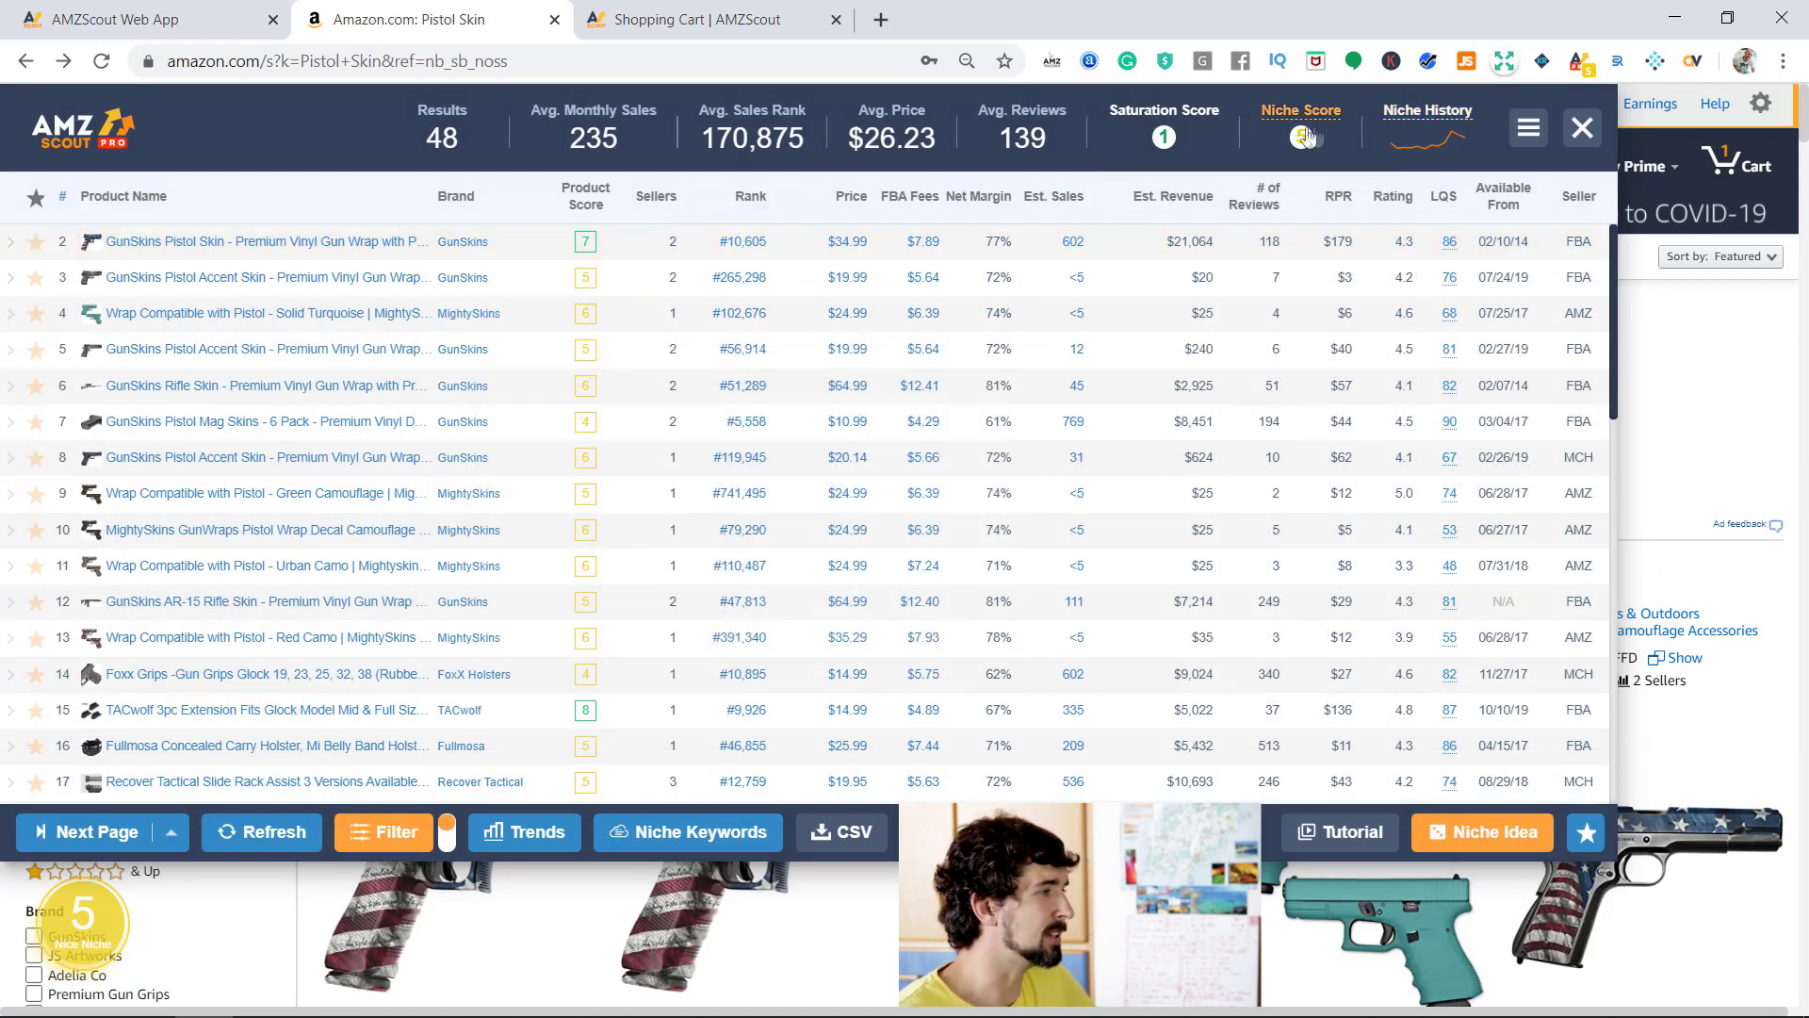
# Step: Open the Niche History chart and examine the Rank series, followed by the Sales series, each on its own
pyautogui.click(1420, 130)
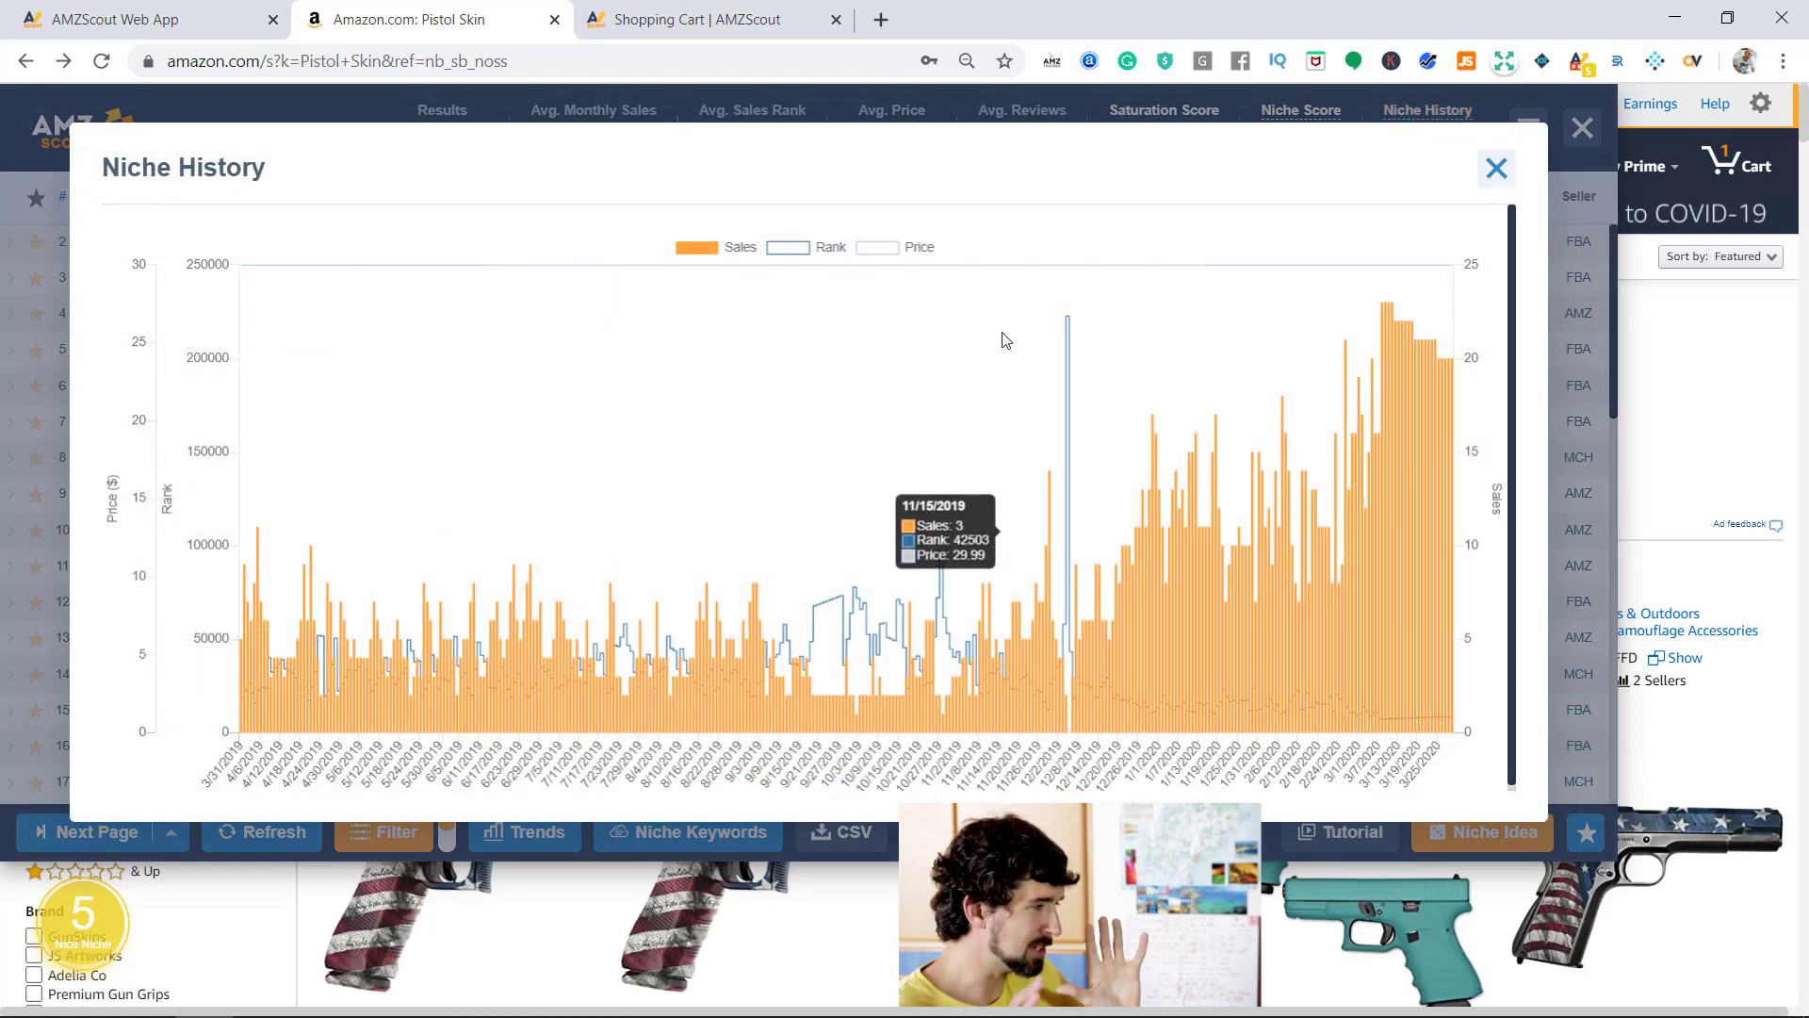
pyautogui.click(740, 247)
pyautogui.click(919, 247)
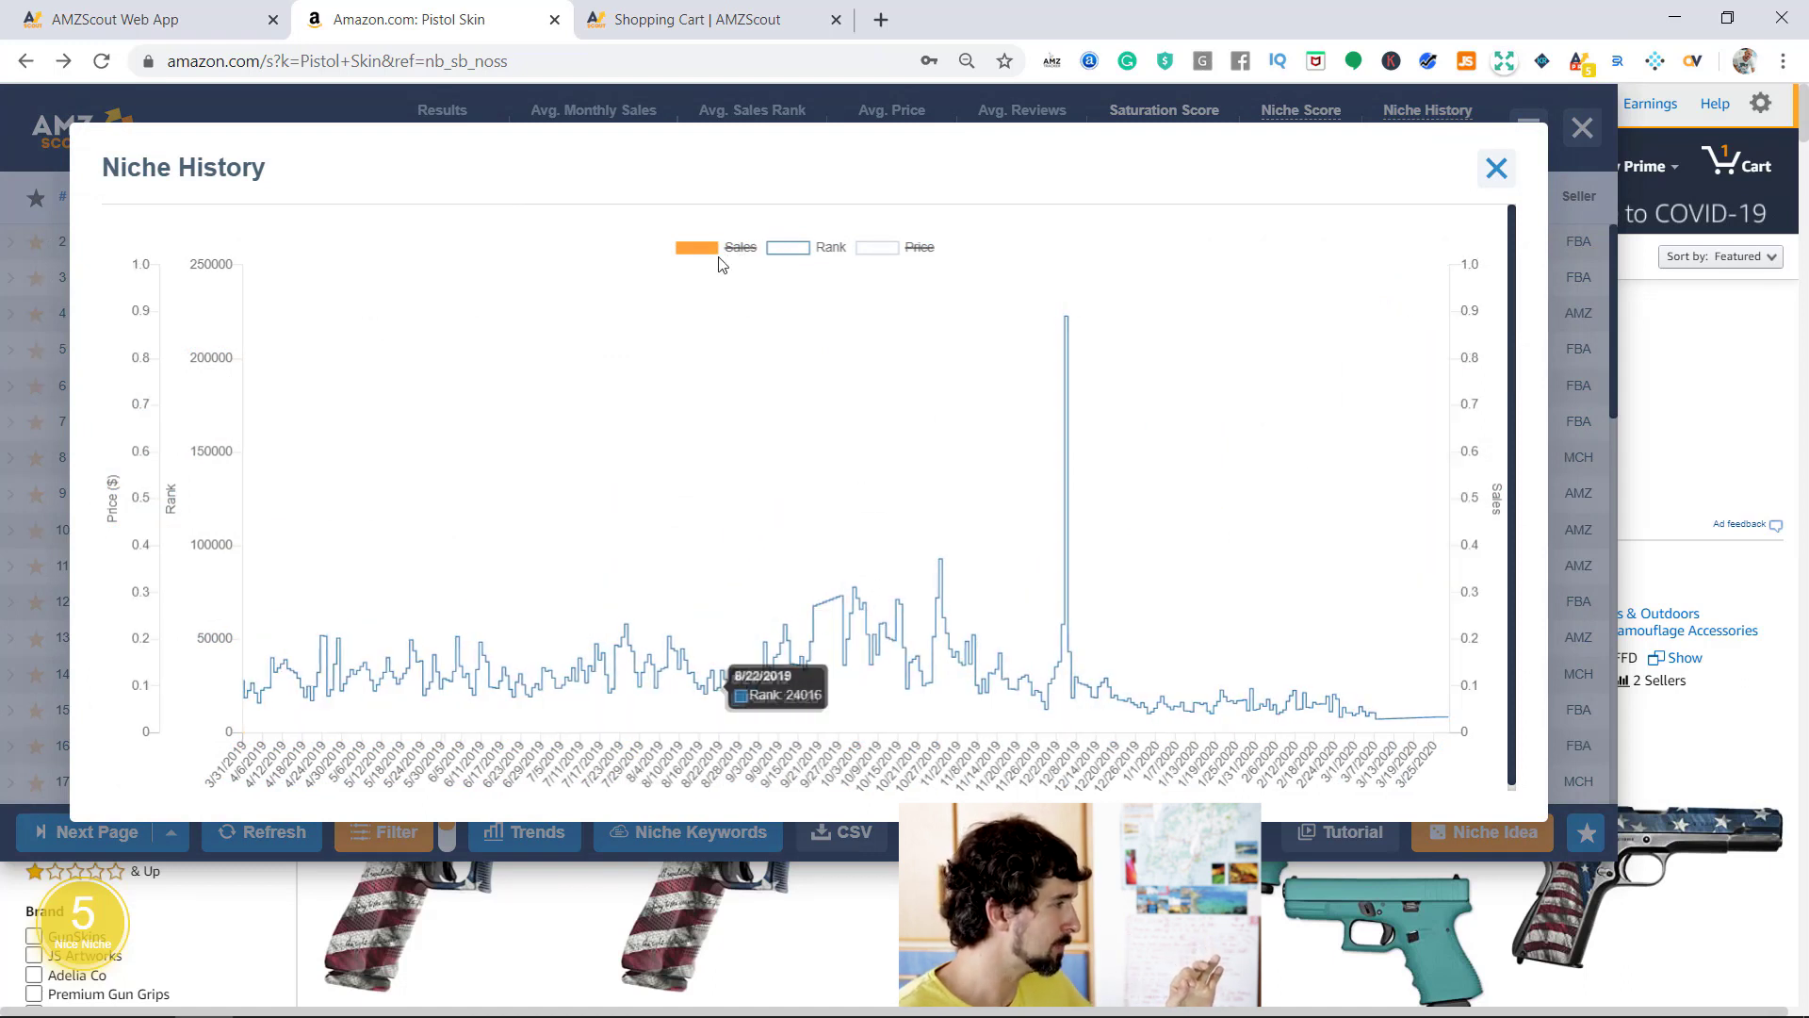
pyautogui.click(792, 249)
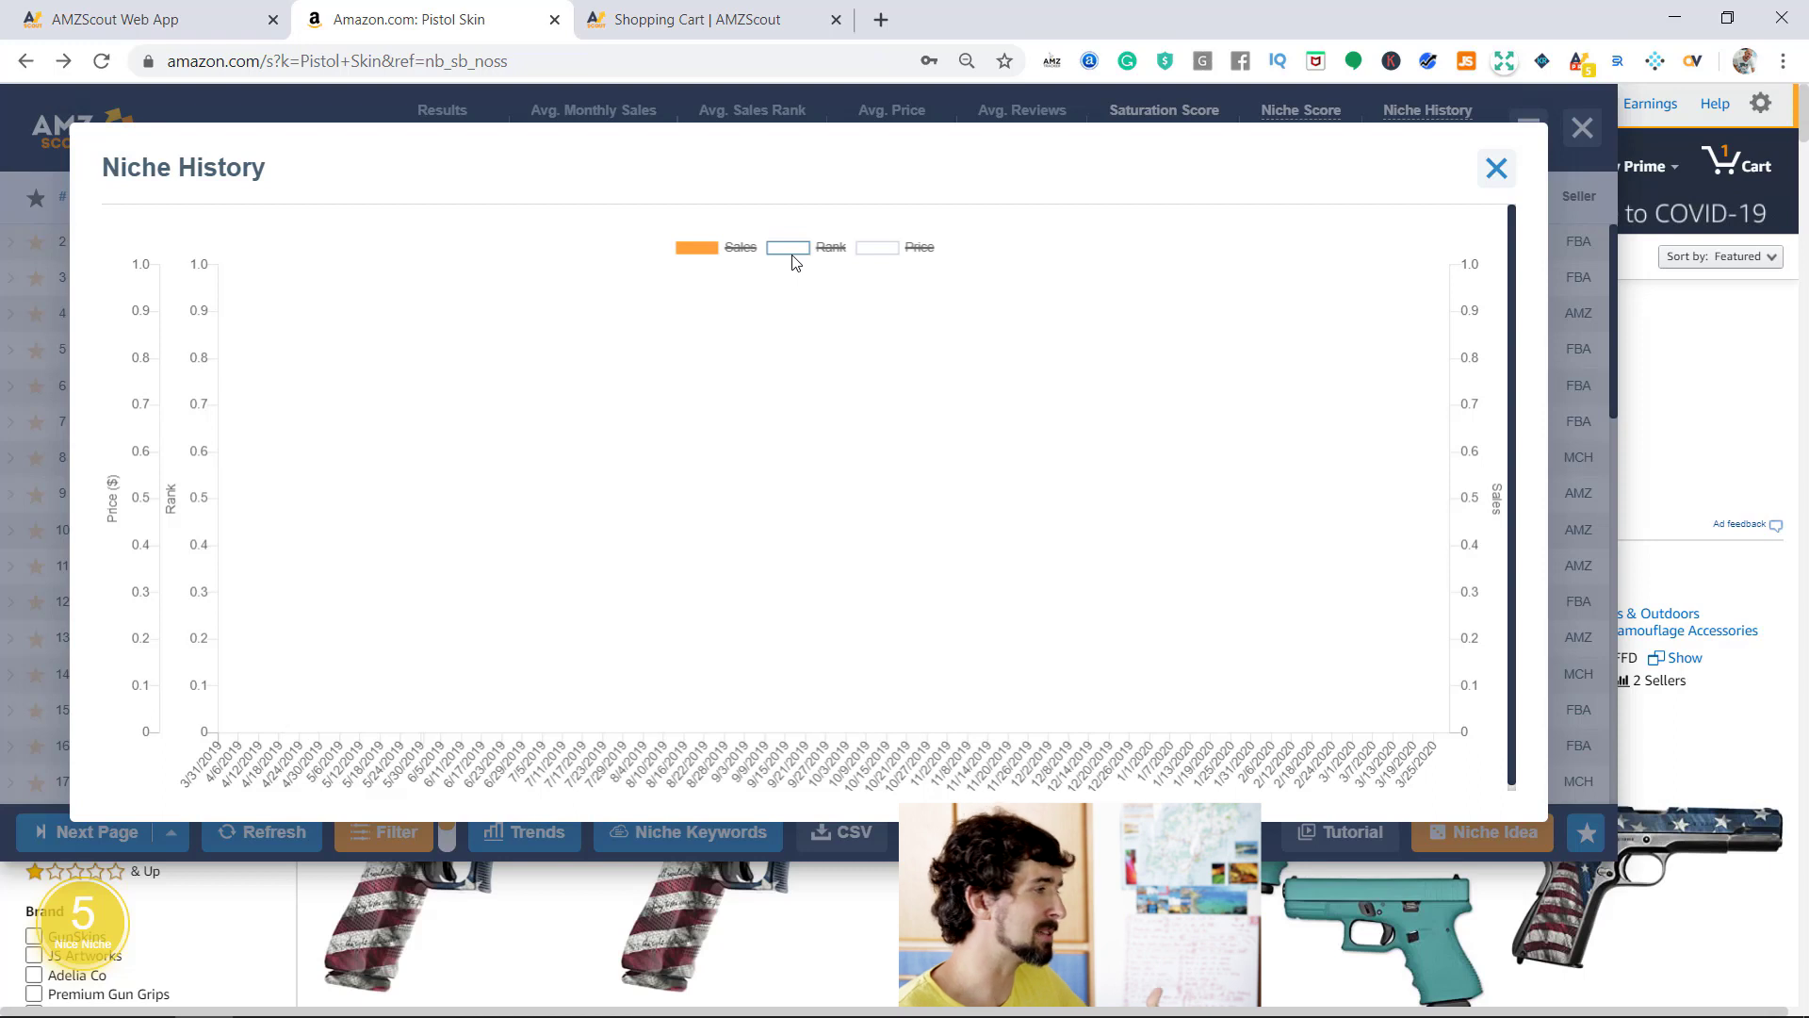
pyautogui.click(697, 251)
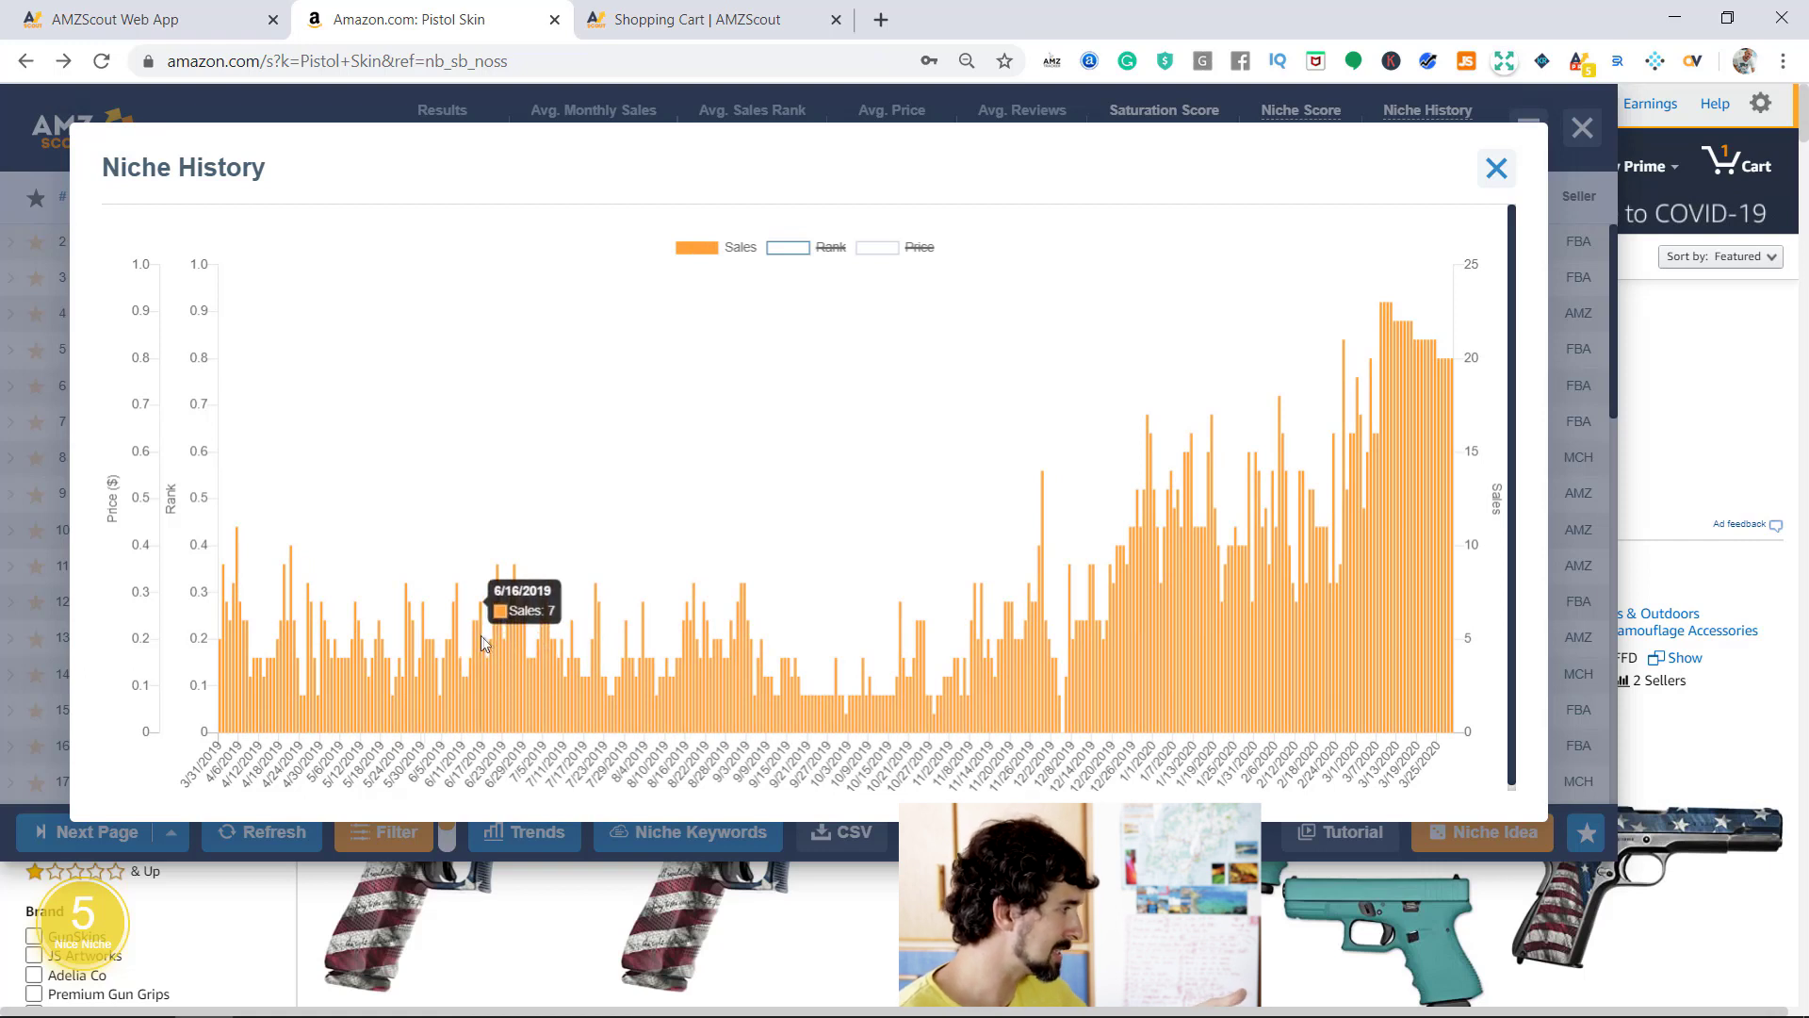
# Step: Examine the Rank series again and the Price series, each isolated in the Niche History chart
pyautogui.click(707, 254)
pyautogui.click(803, 249)
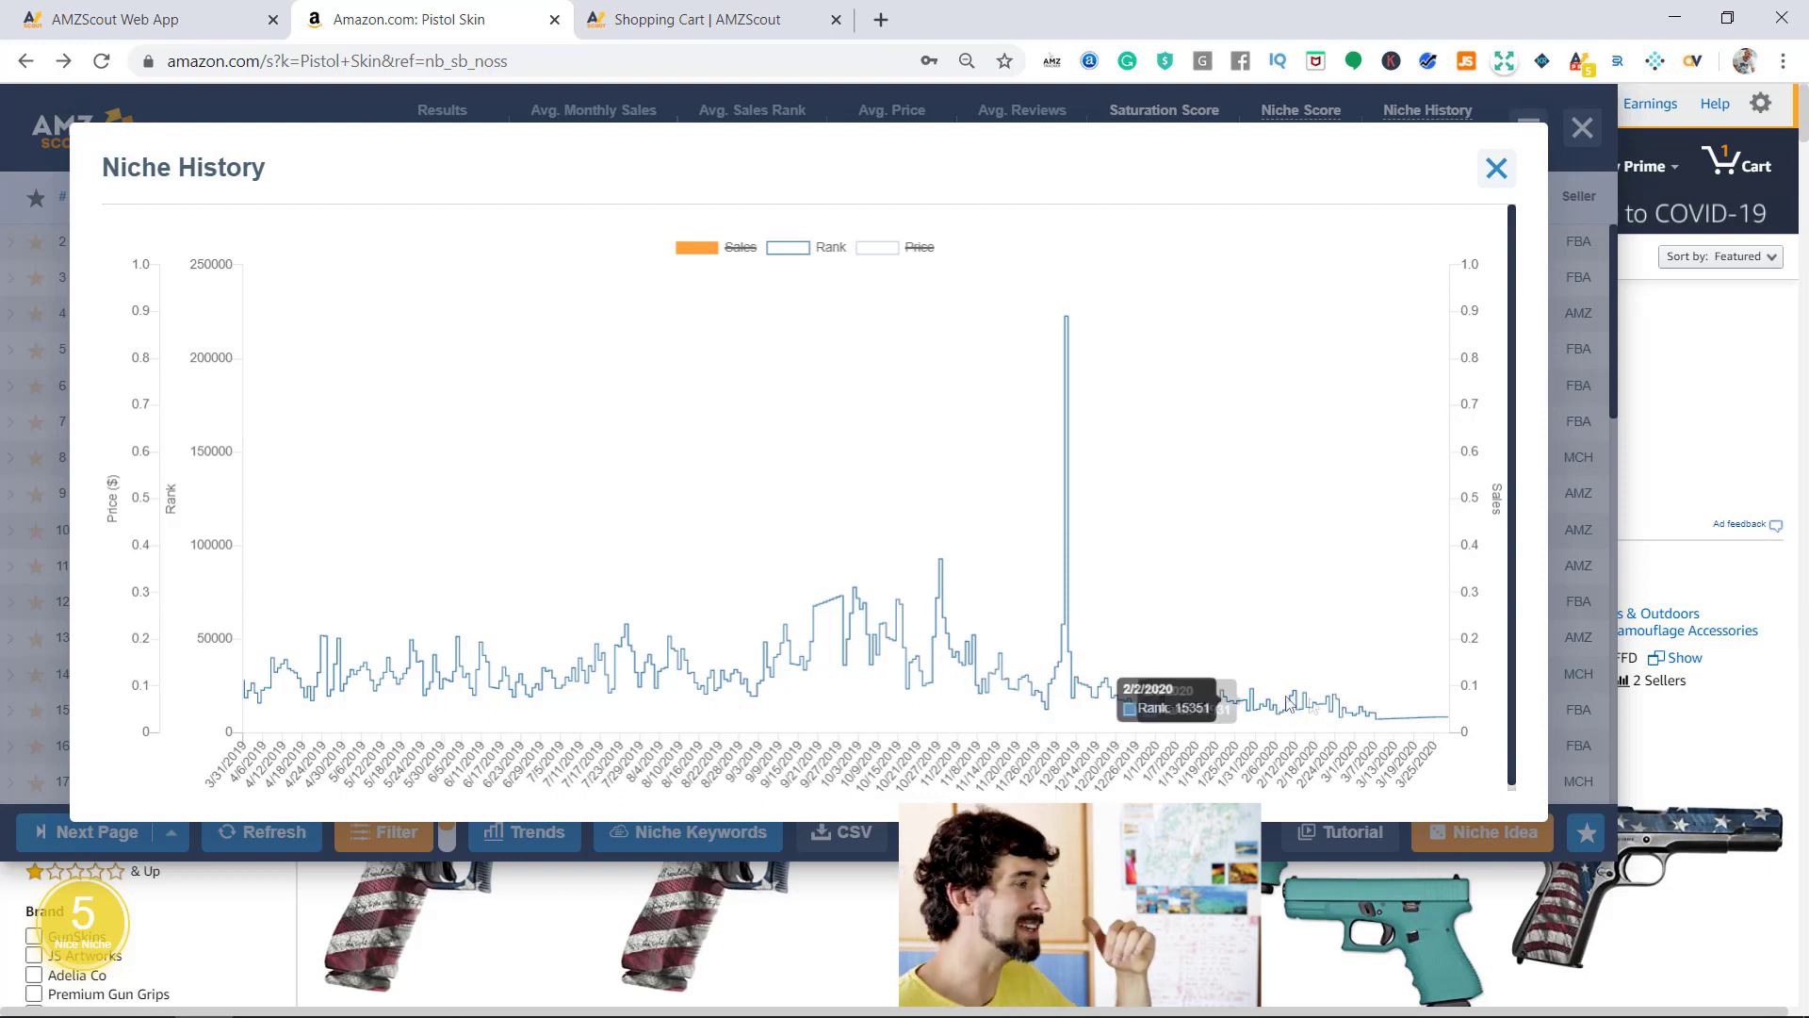
pyautogui.click(807, 257)
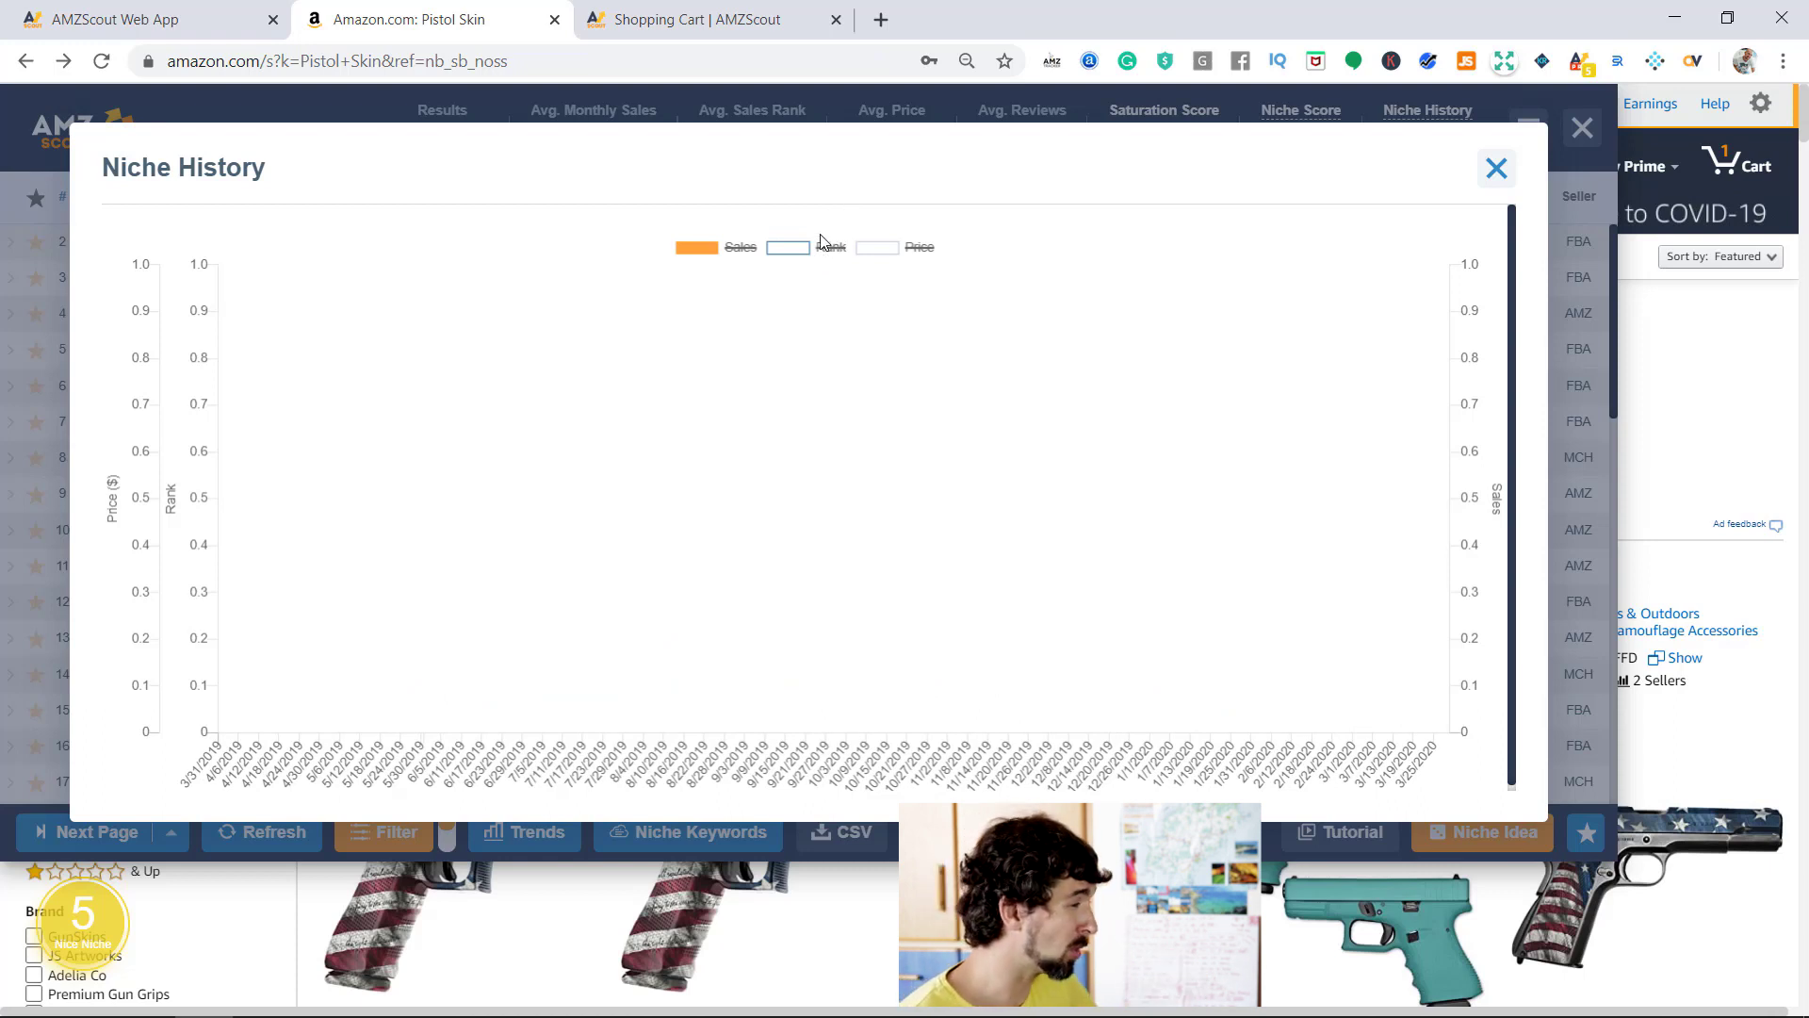
pyautogui.click(888, 256)
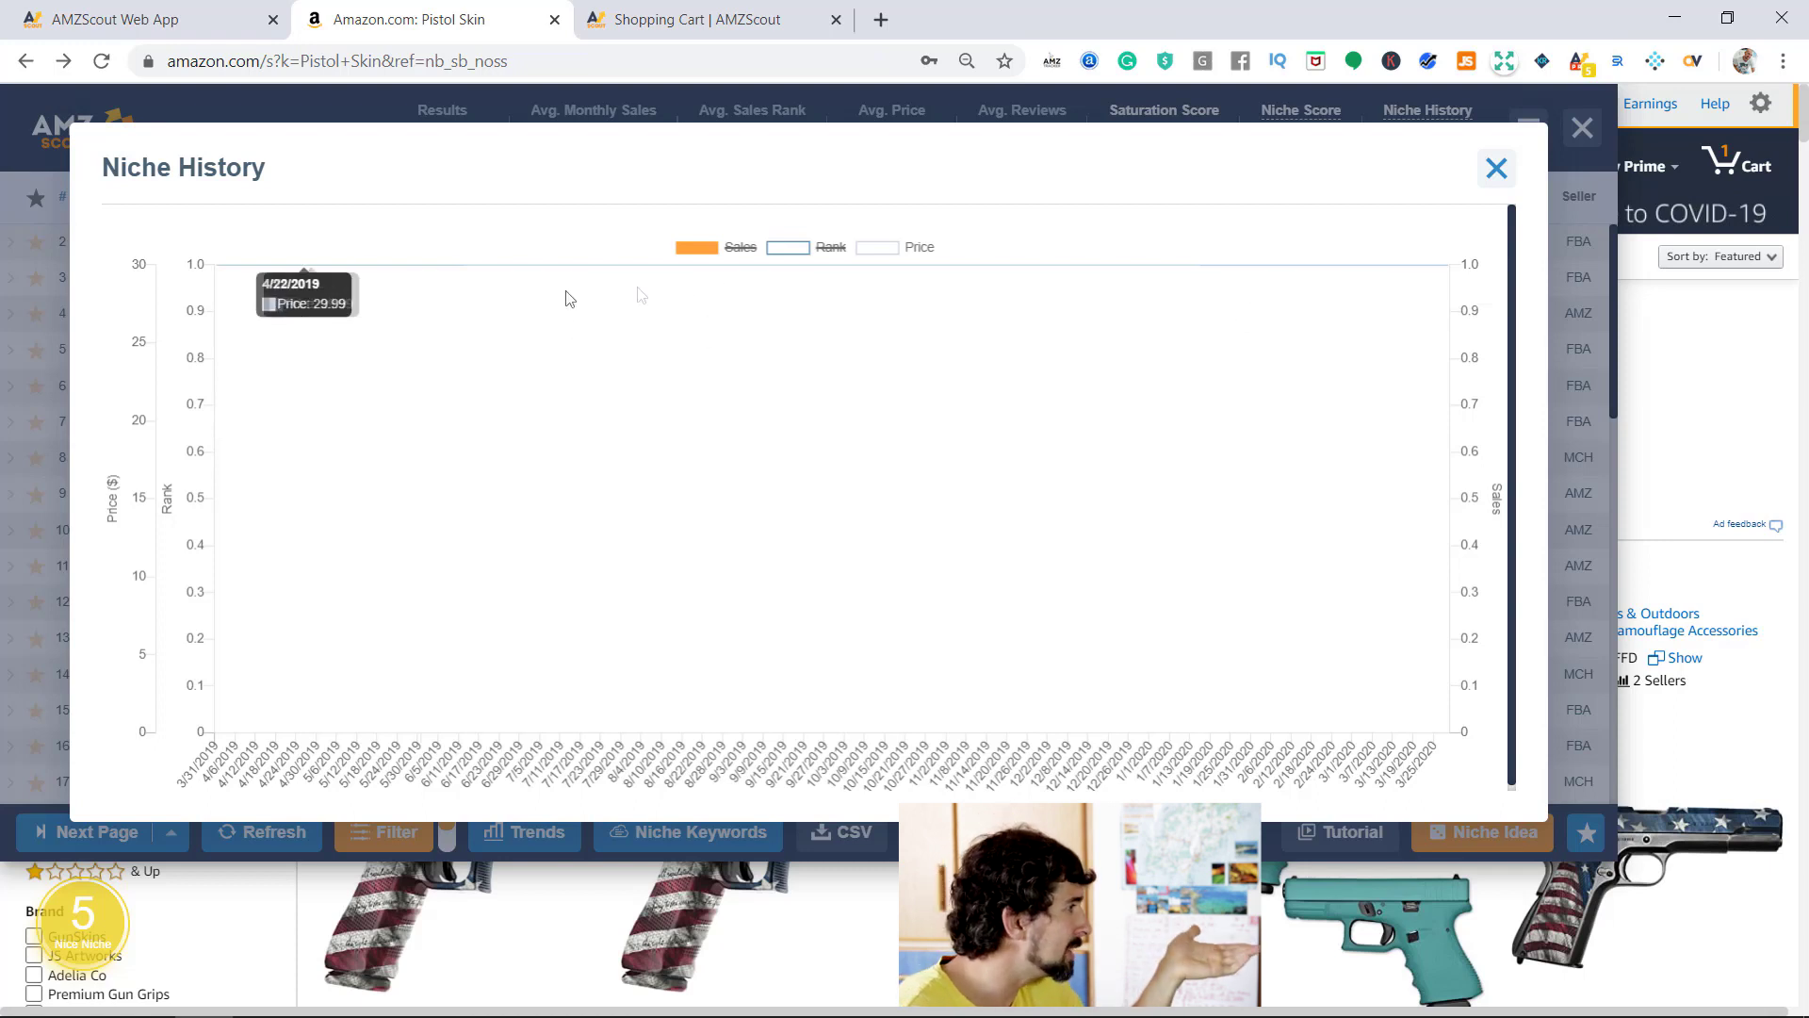
pyautogui.click(877, 249)
pyautogui.click(877, 249)
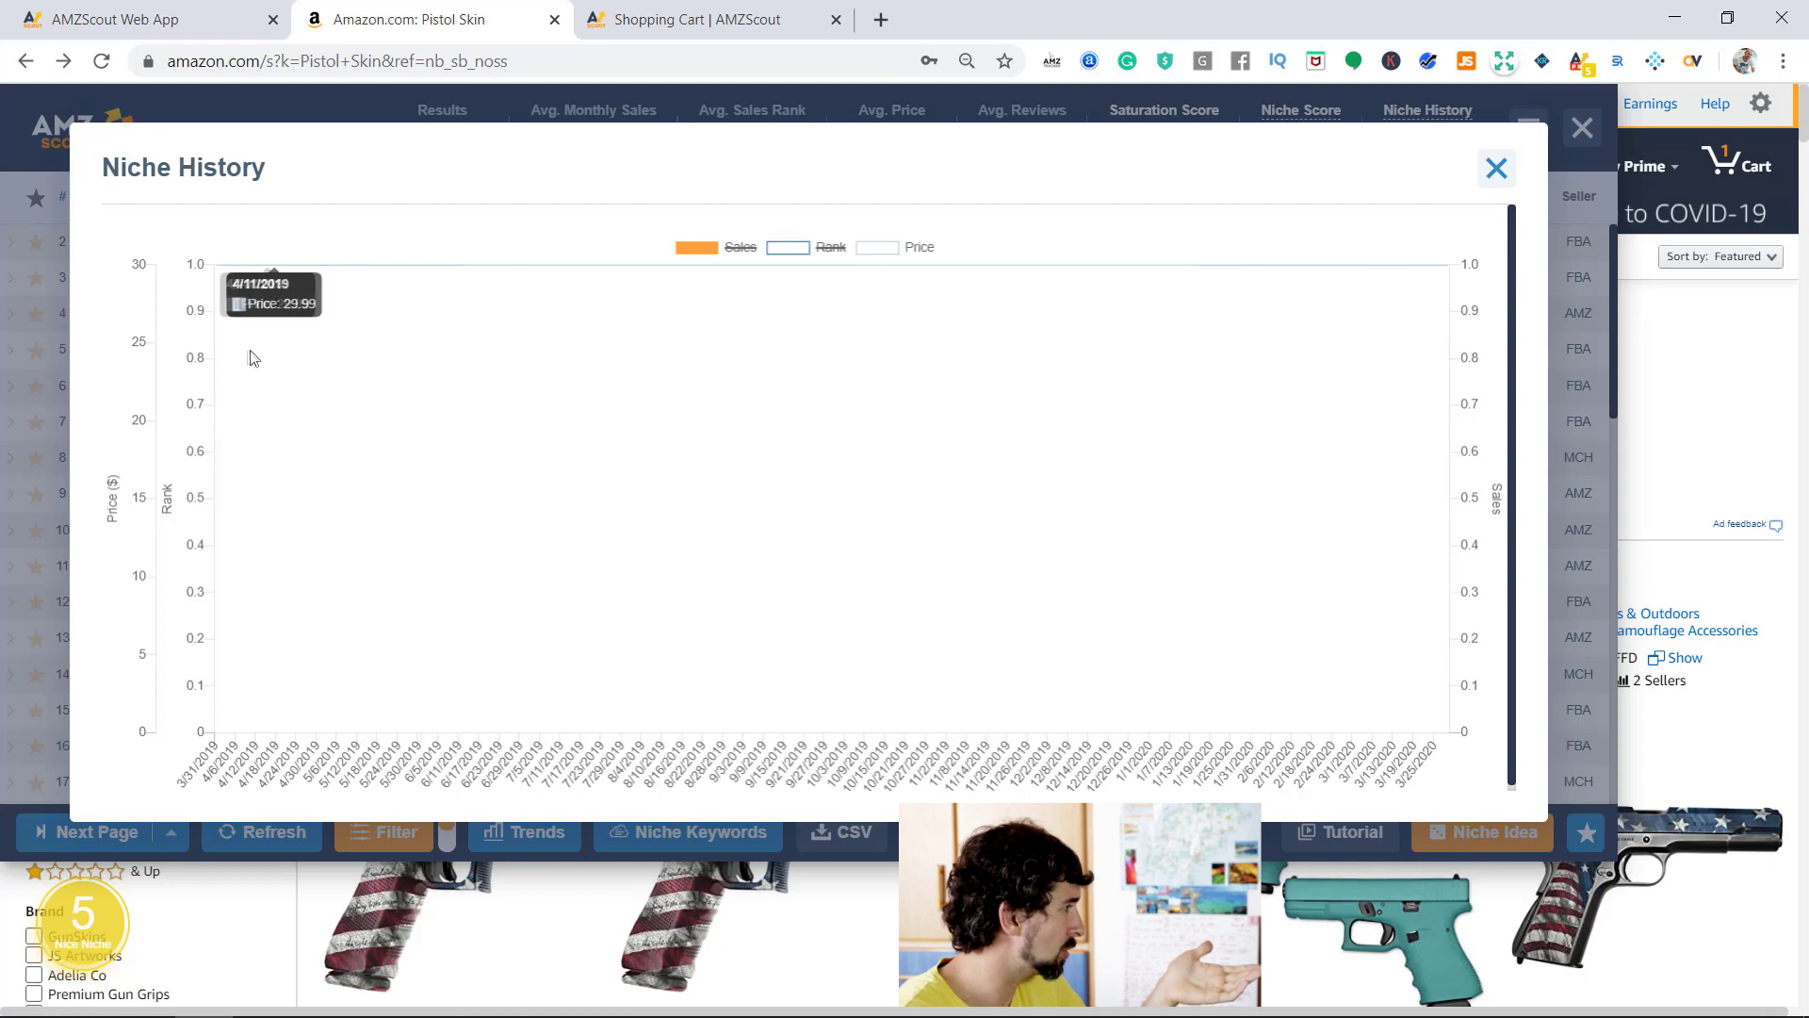
# Step: Restore the Sales and Rank series, hide the Price series, and close the Niche History chart
pyautogui.click(790, 248)
pyautogui.click(700, 248)
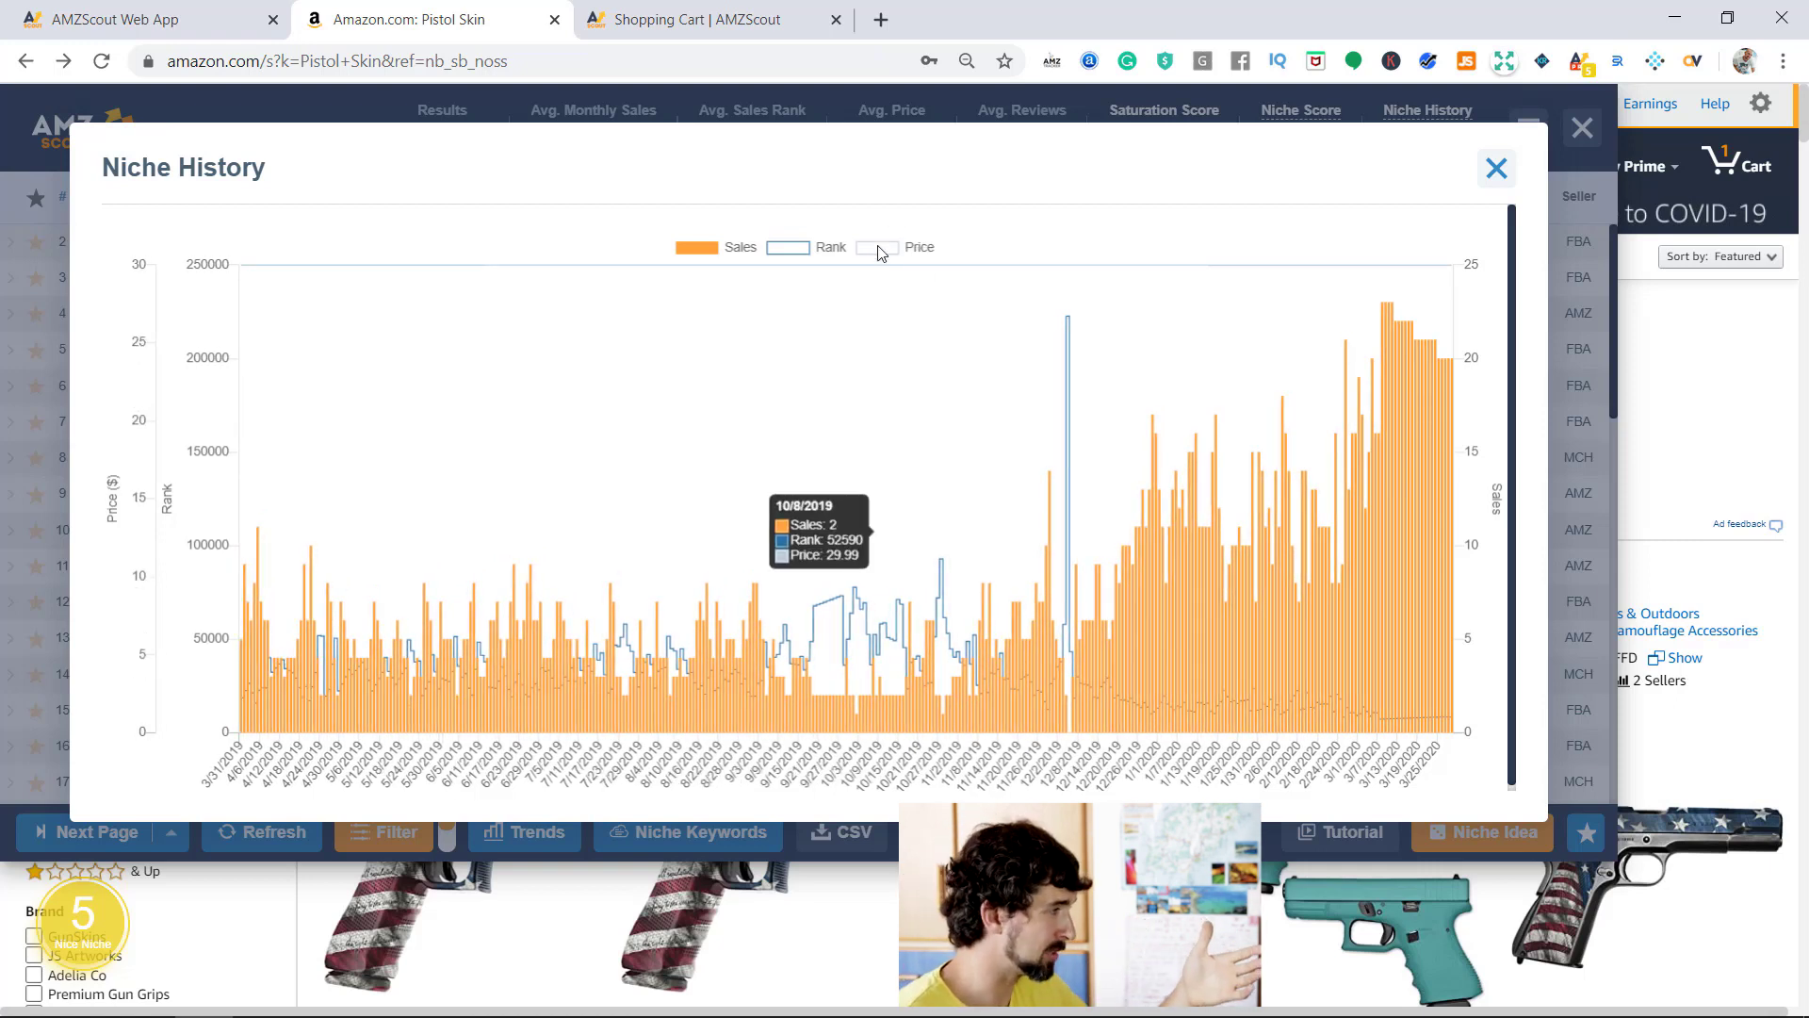
pyautogui.click(879, 249)
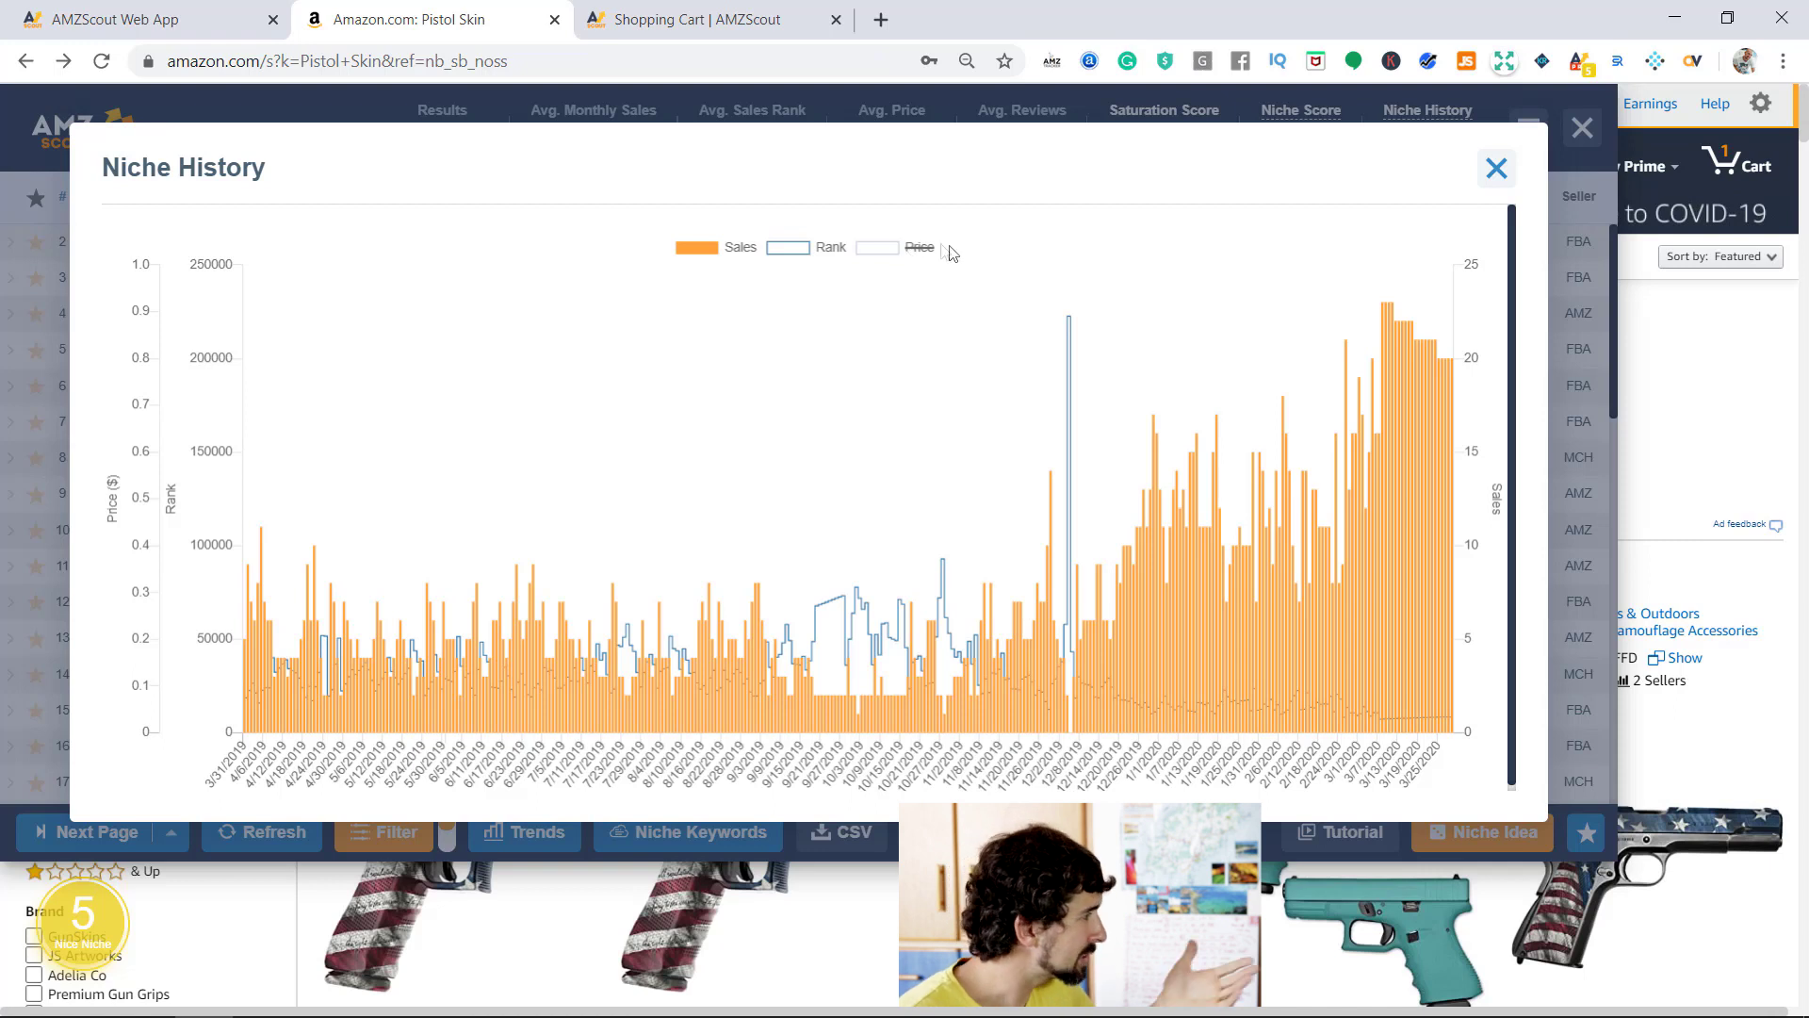
pyautogui.click(1497, 169)
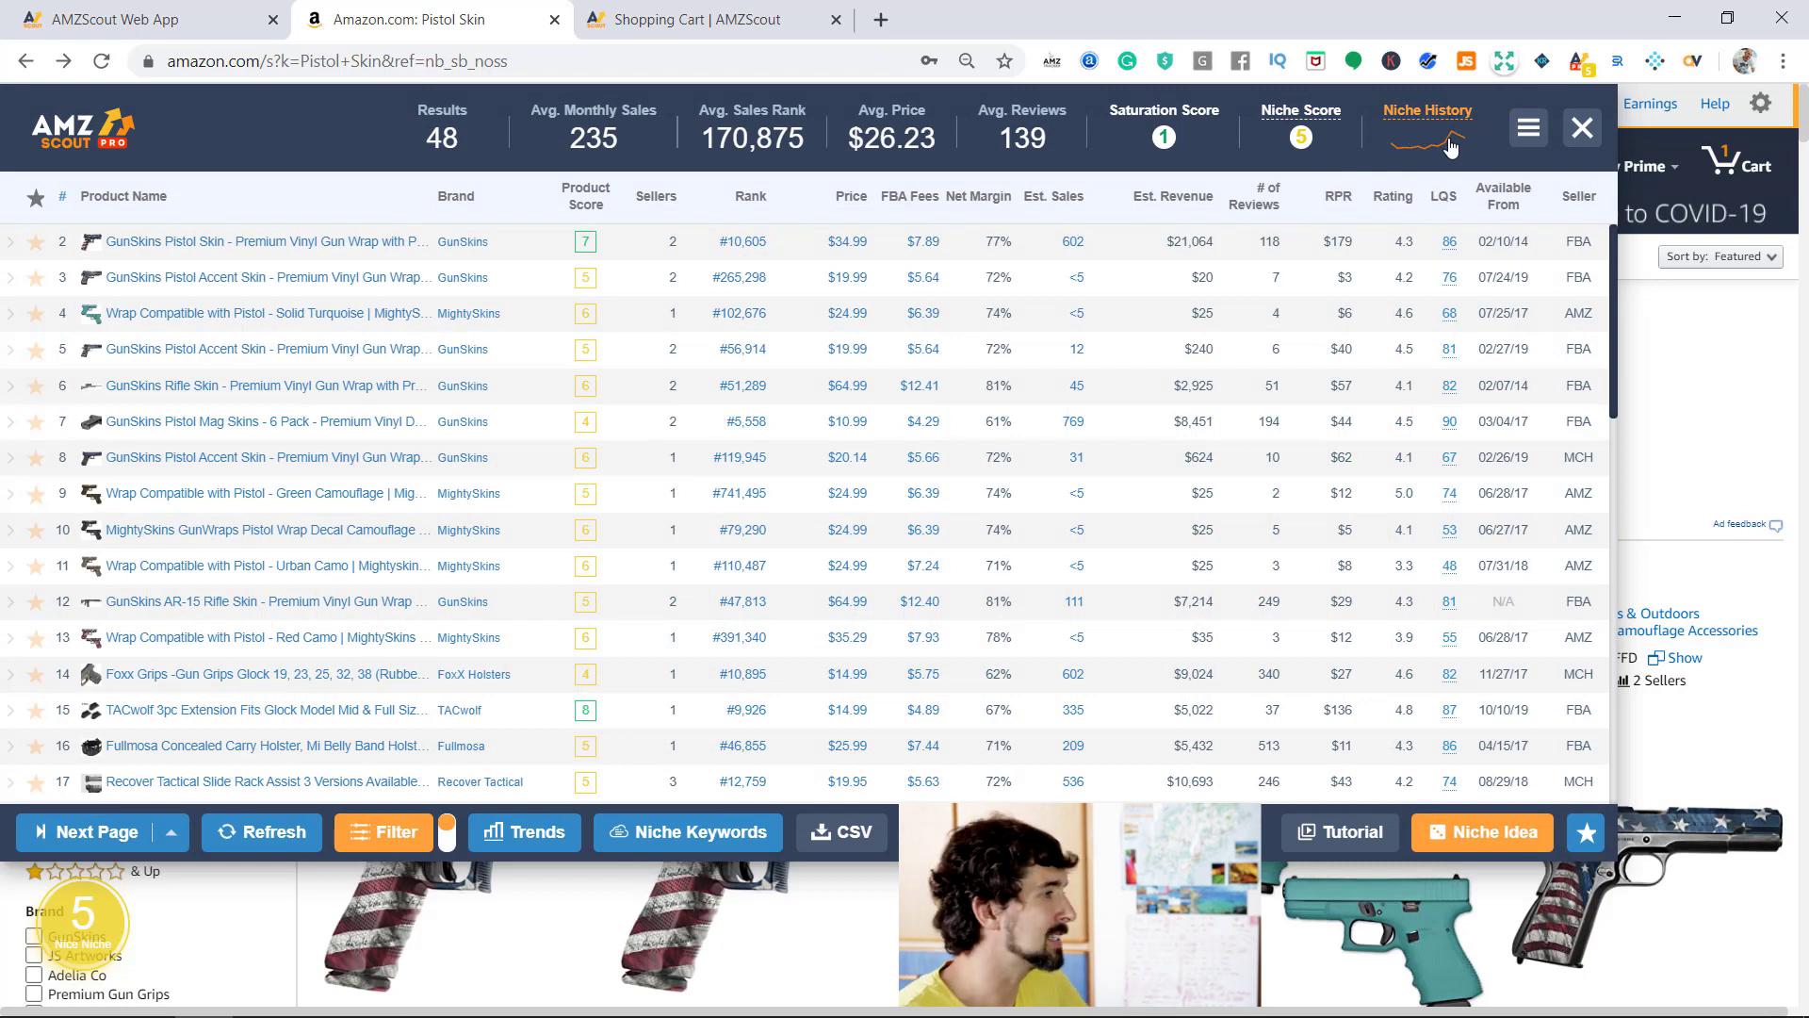
pyautogui.click(1528, 135)
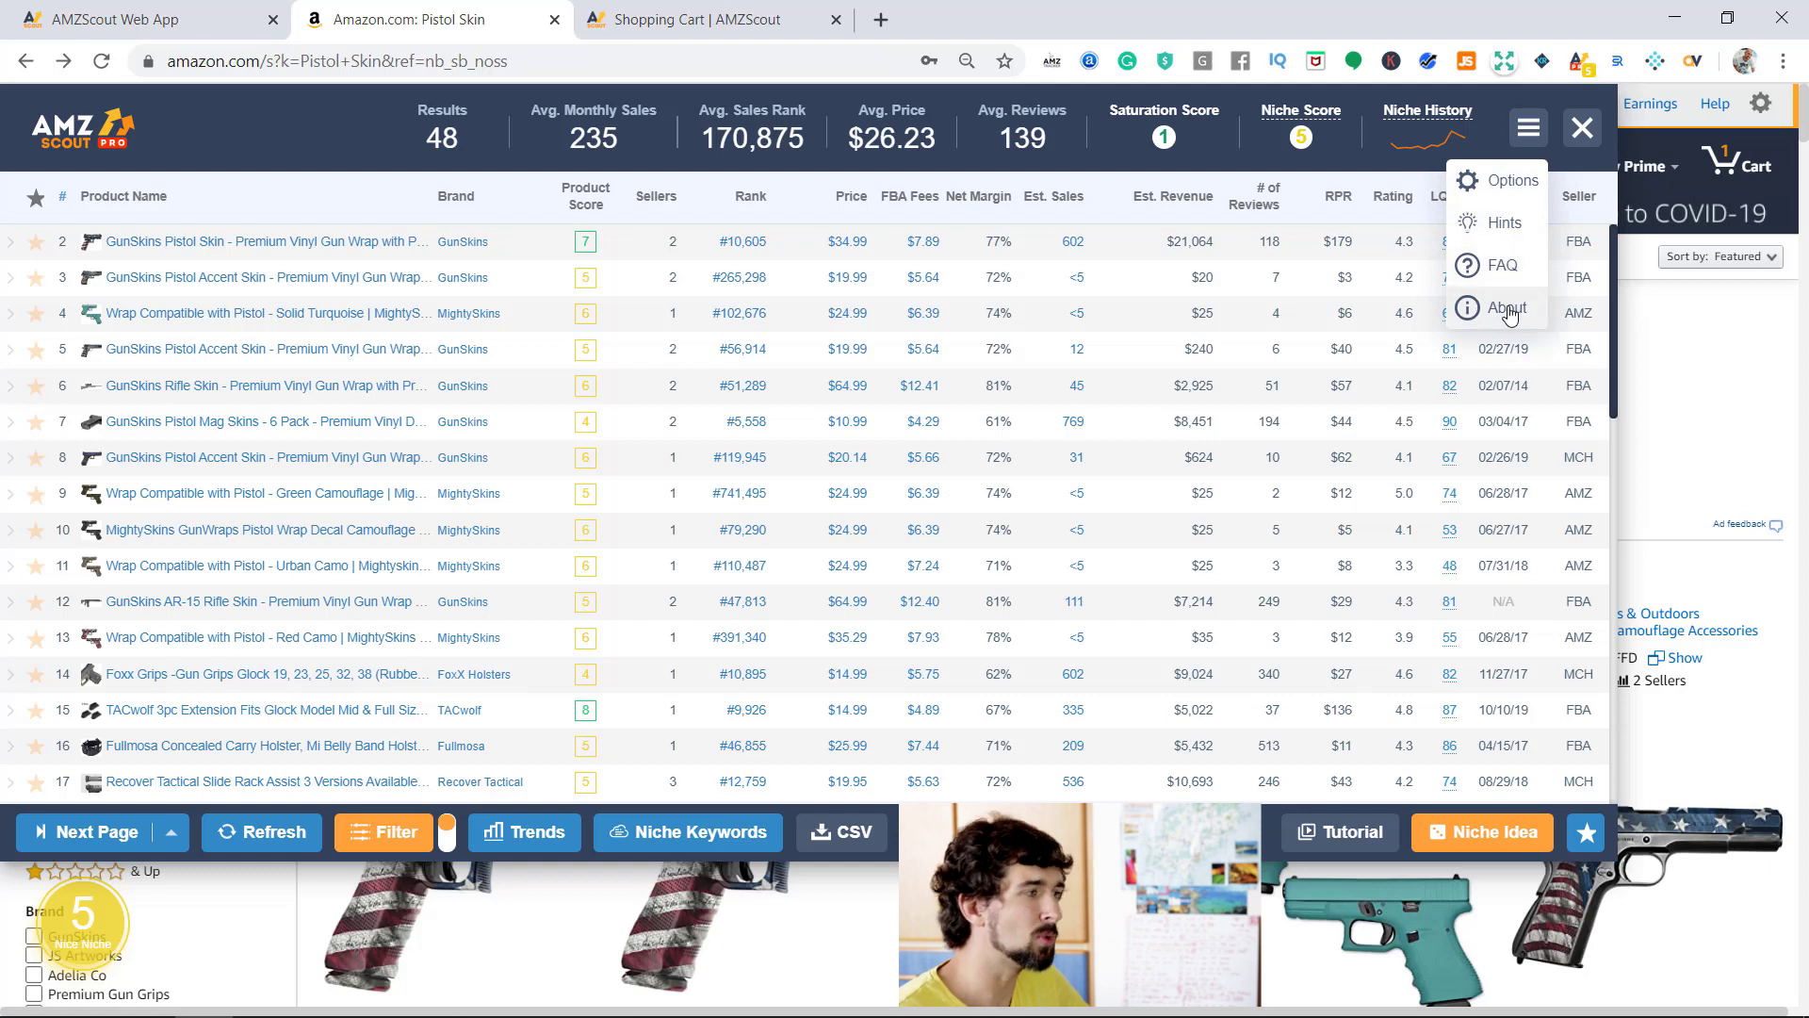
pyautogui.click(1529, 137)
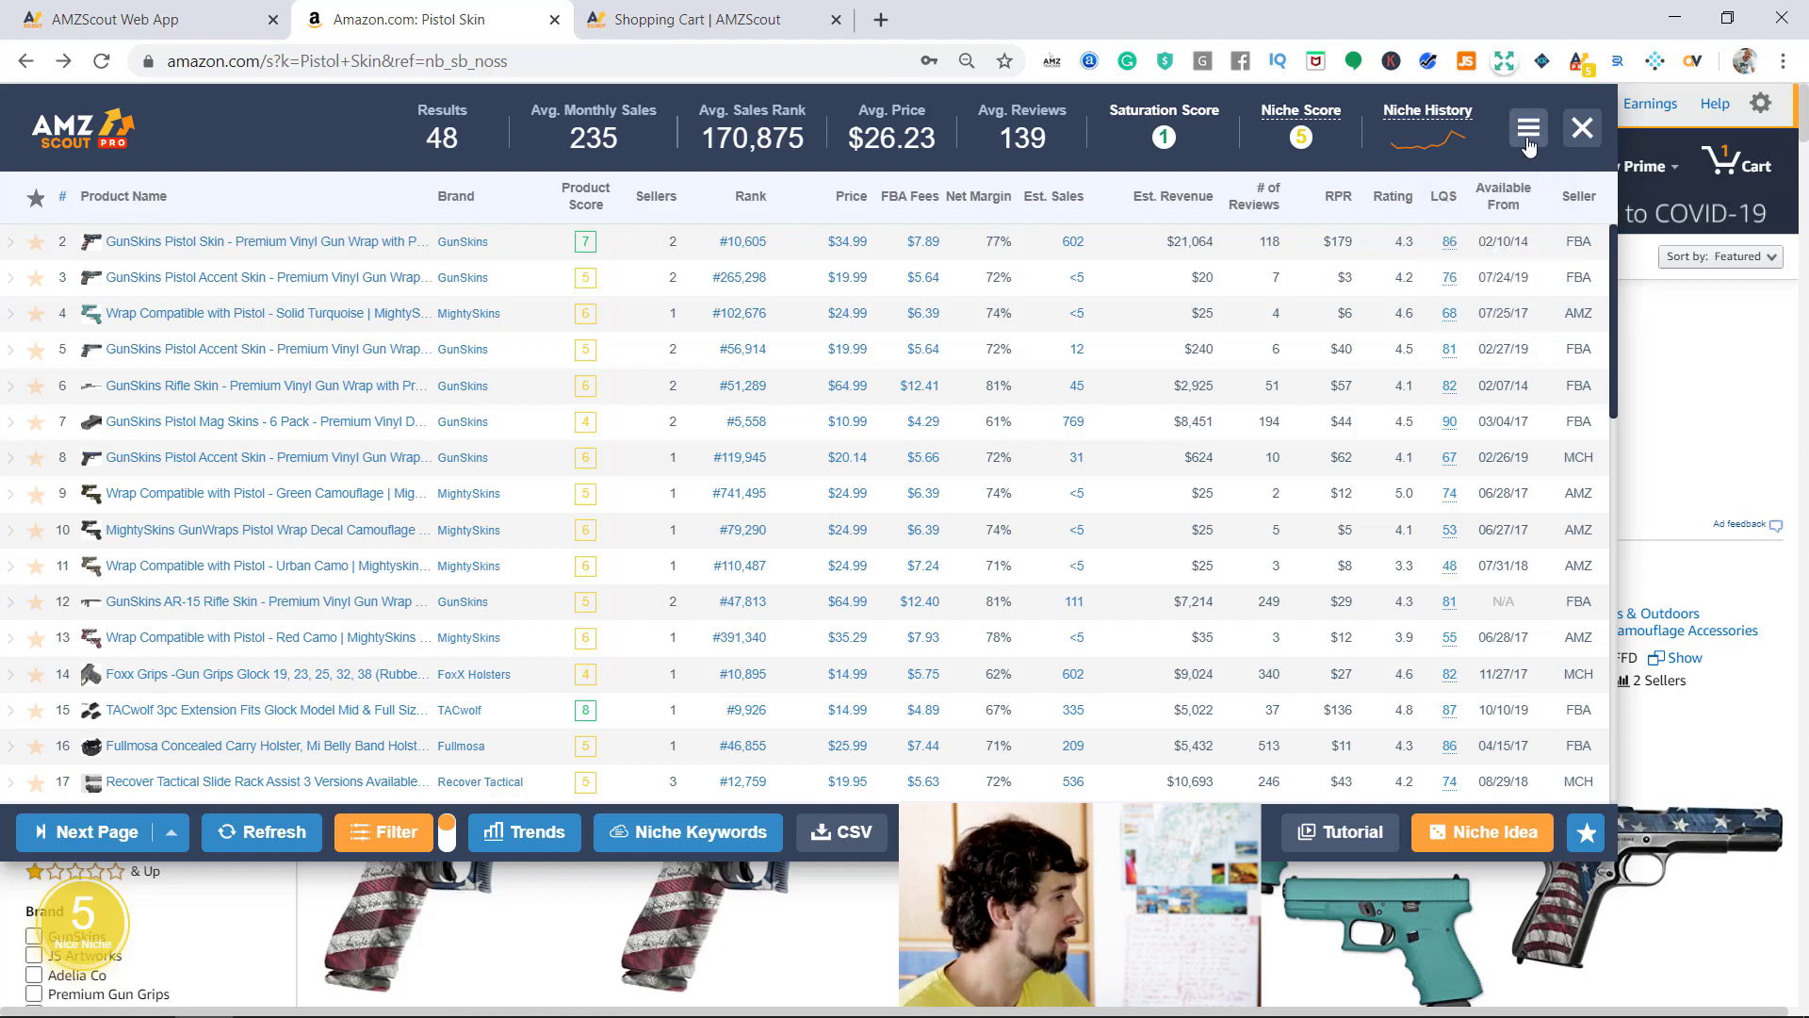
pyautogui.click(37, 245)
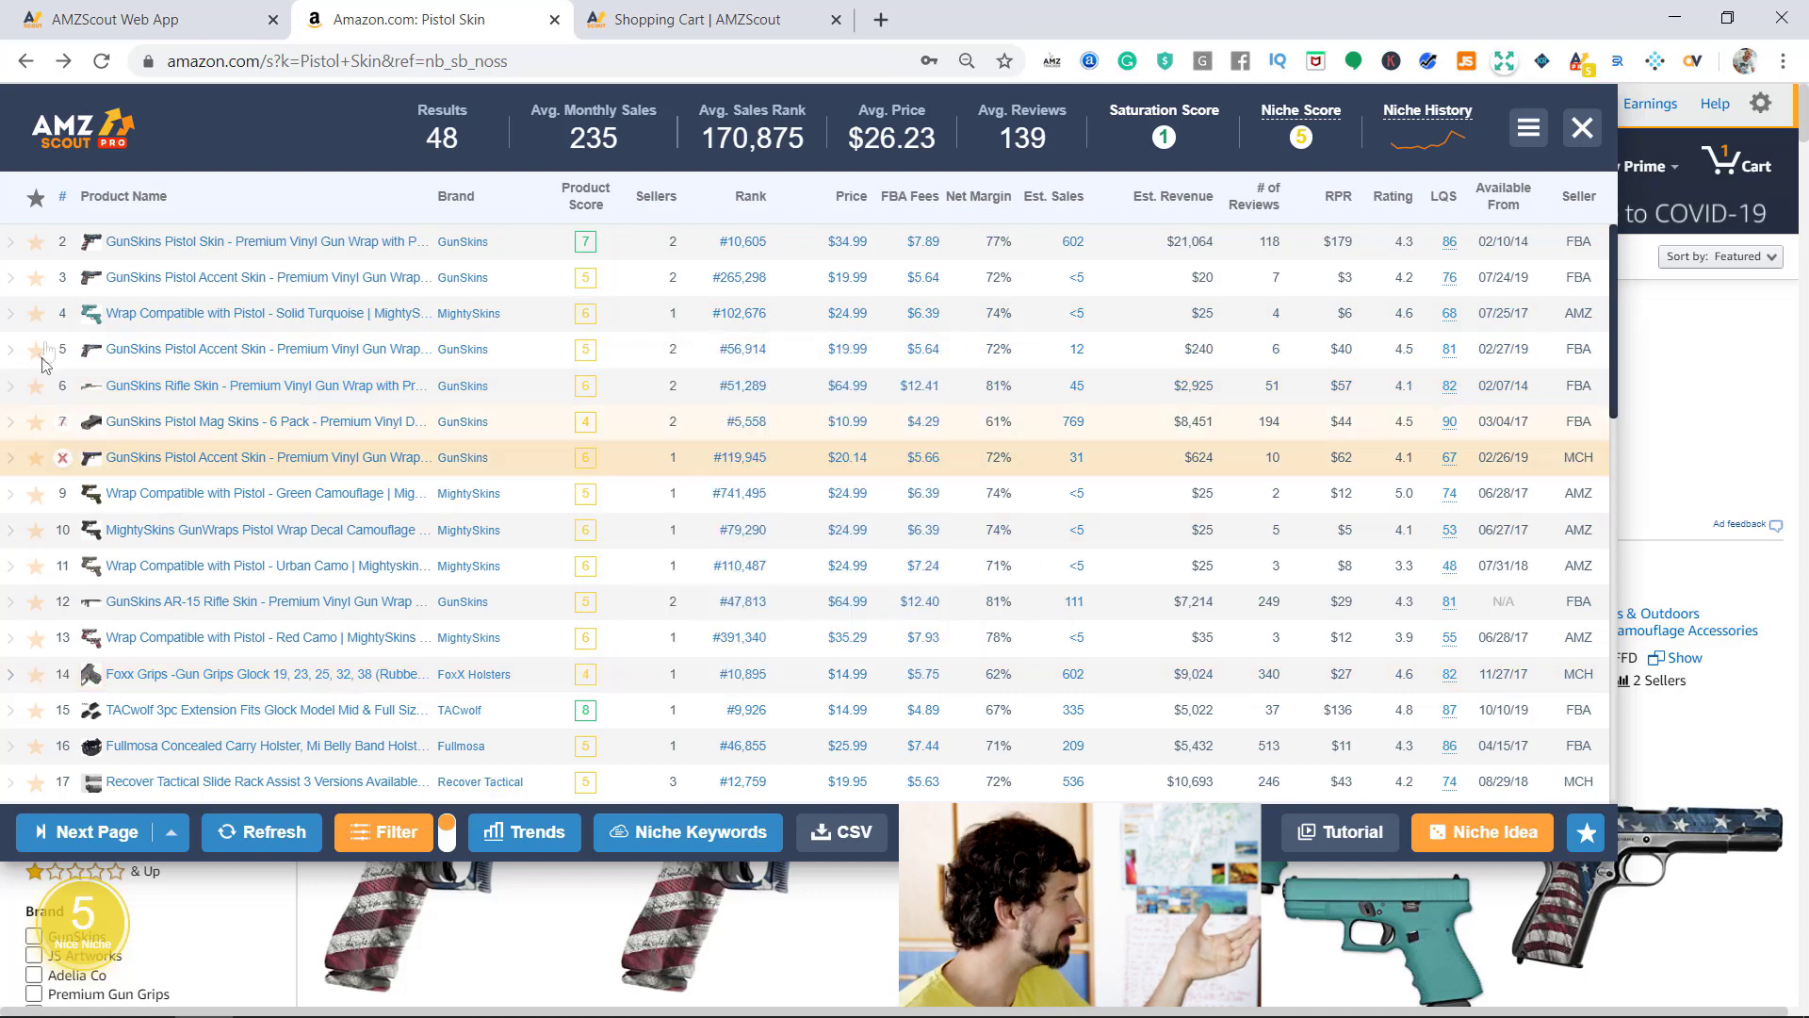
# Step: Remove the TACwolf 3pc Extension and Garrison Grip 0.75IN Extension from the product list and check the remaining rows for unrelated items
pyautogui.moveTo(112, 255)
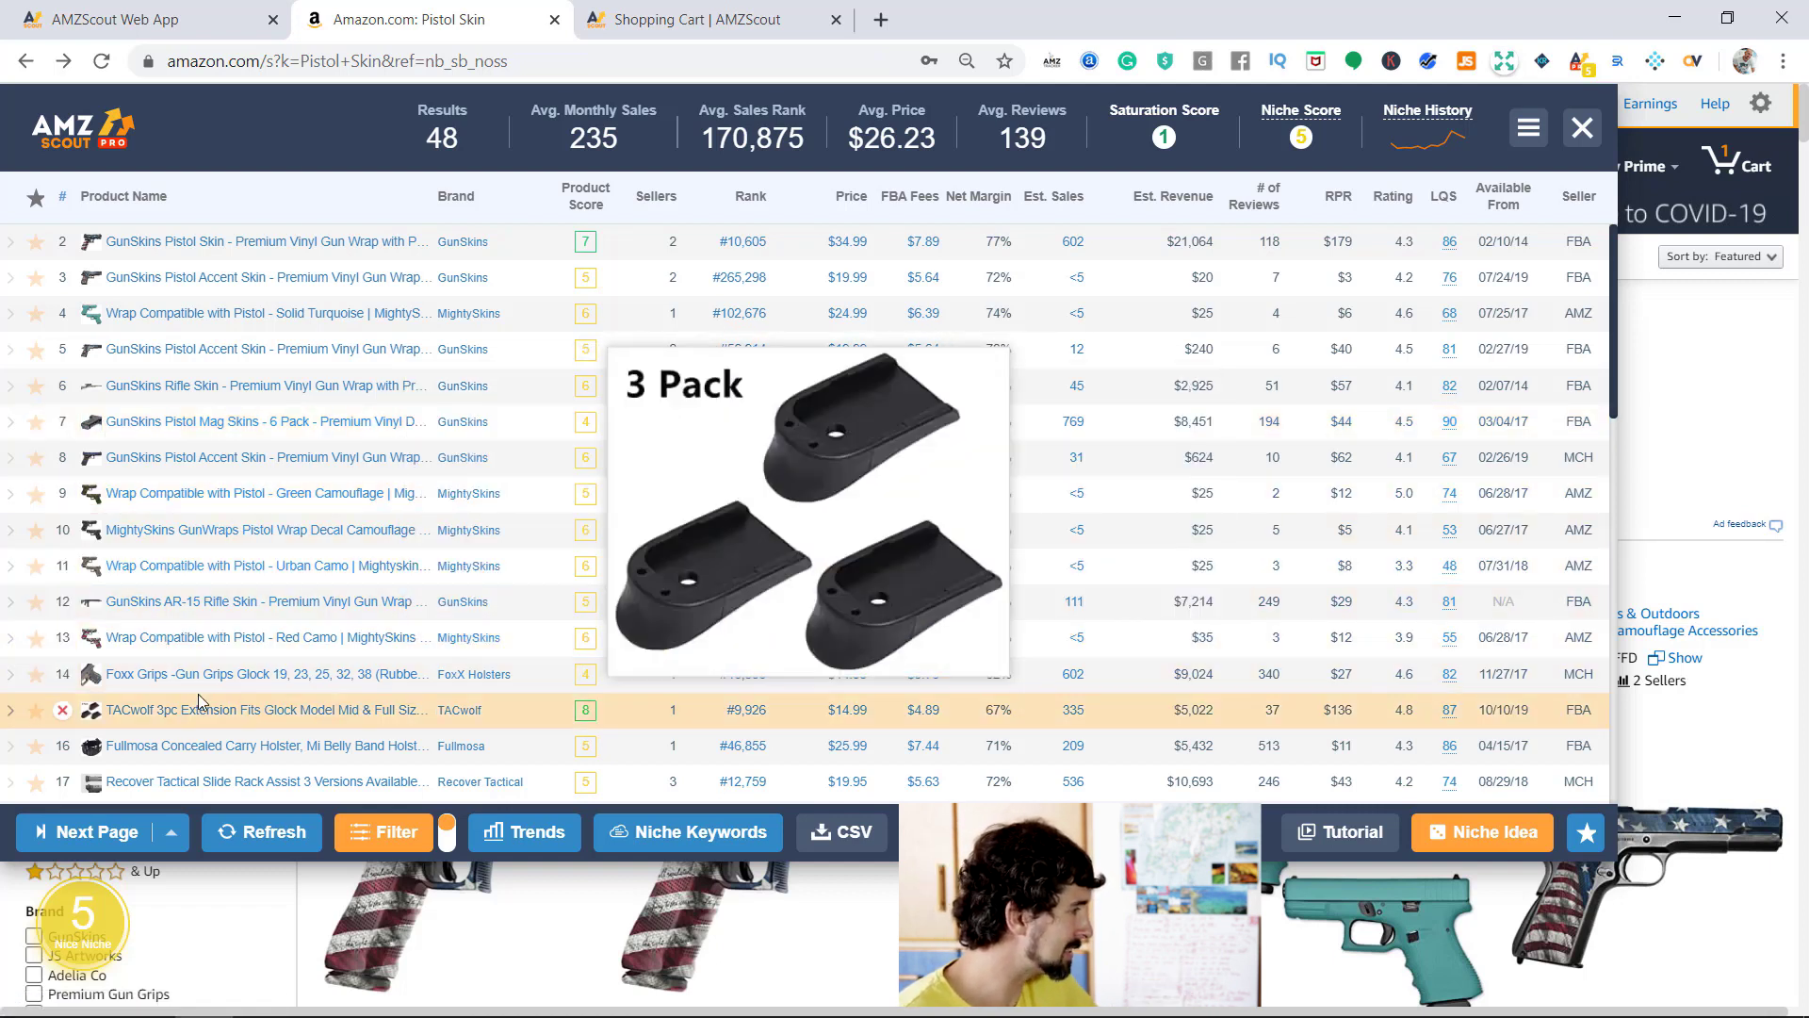
pyautogui.scroll(-2, 189, 660)
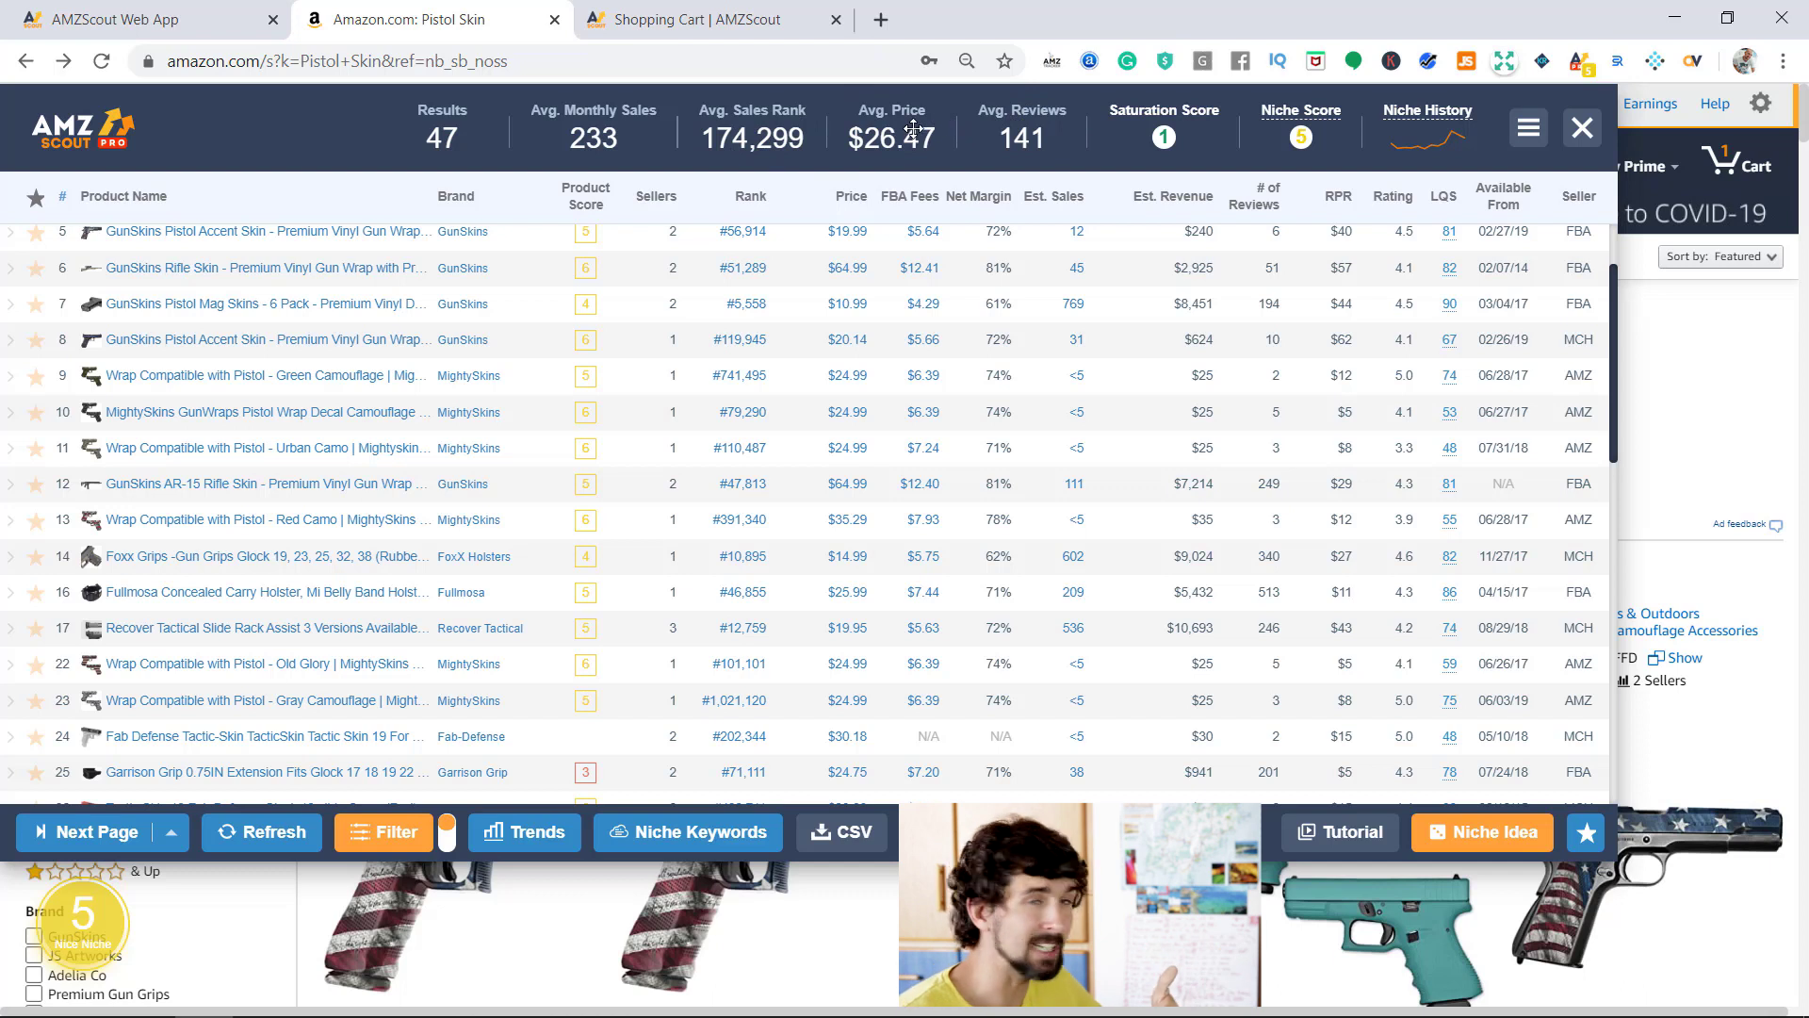
pyautogui.scroll(-2, 283, 565)
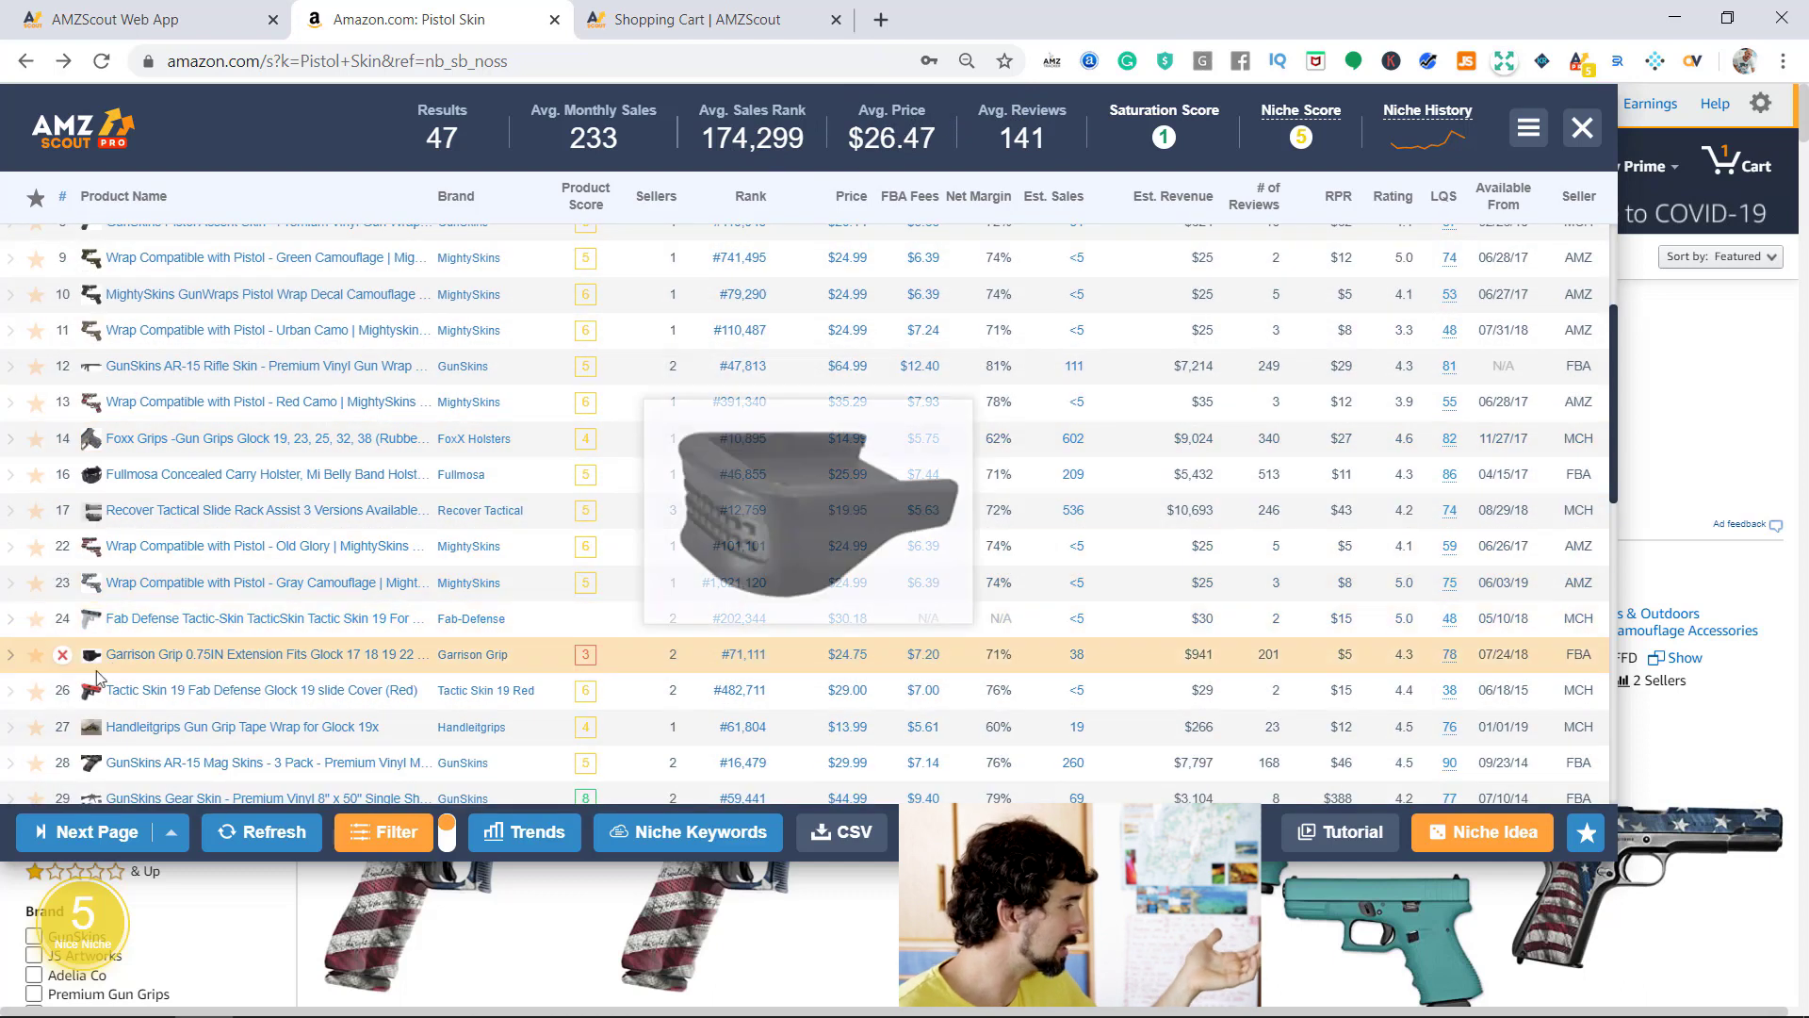
pyautogui.click(62, 654)
pyautogui.scroll(-1, 142, 660)
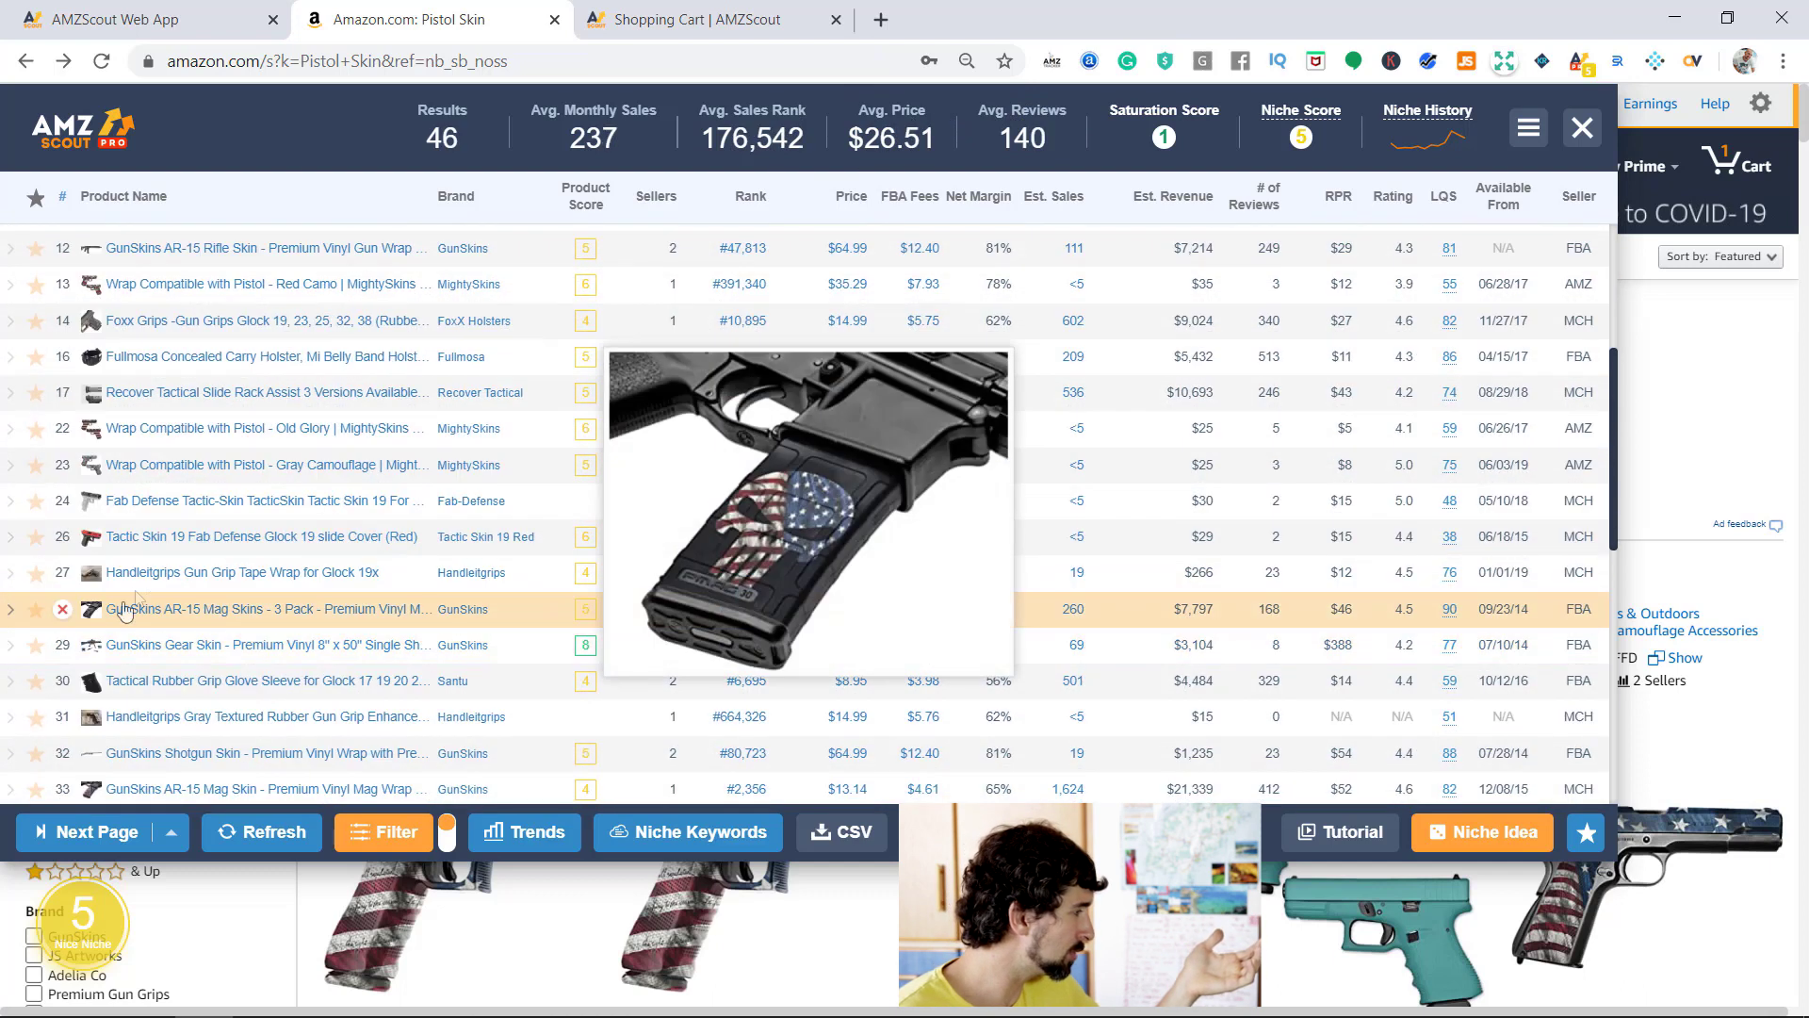
pyautogui.scroll(-1, 183, 670)
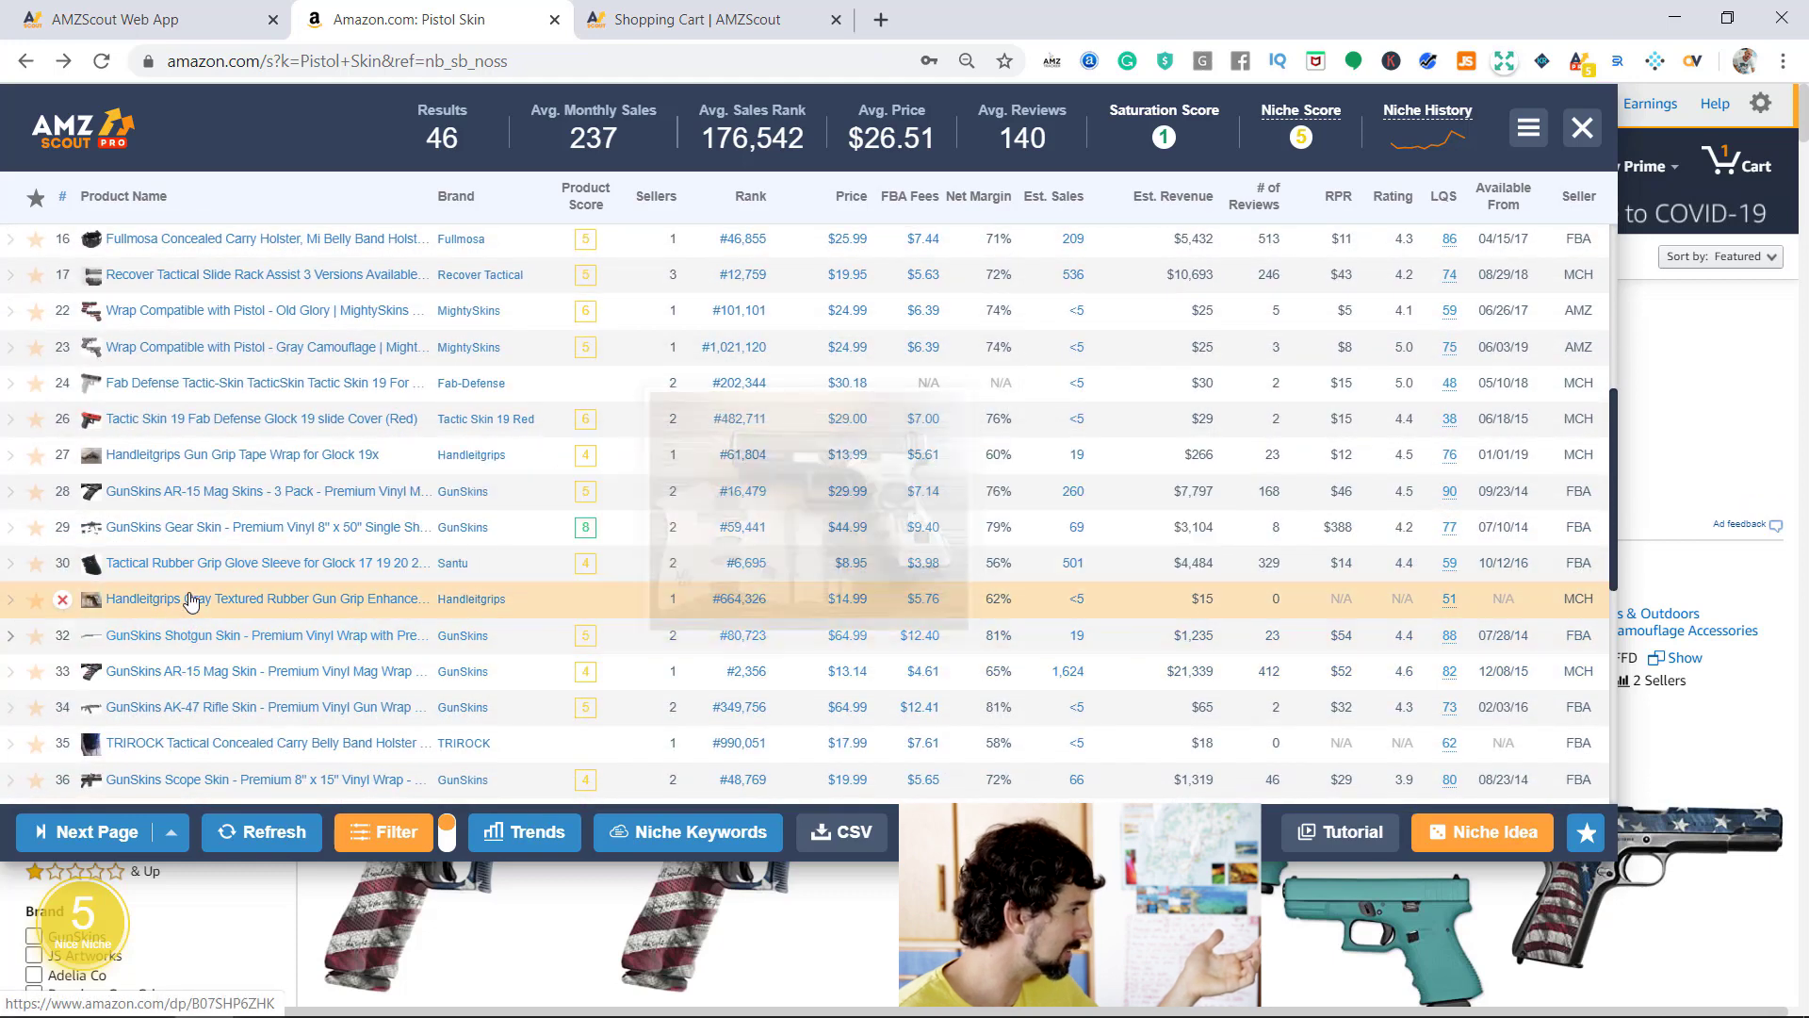
pyautogui.scroll(2, 227, 592)
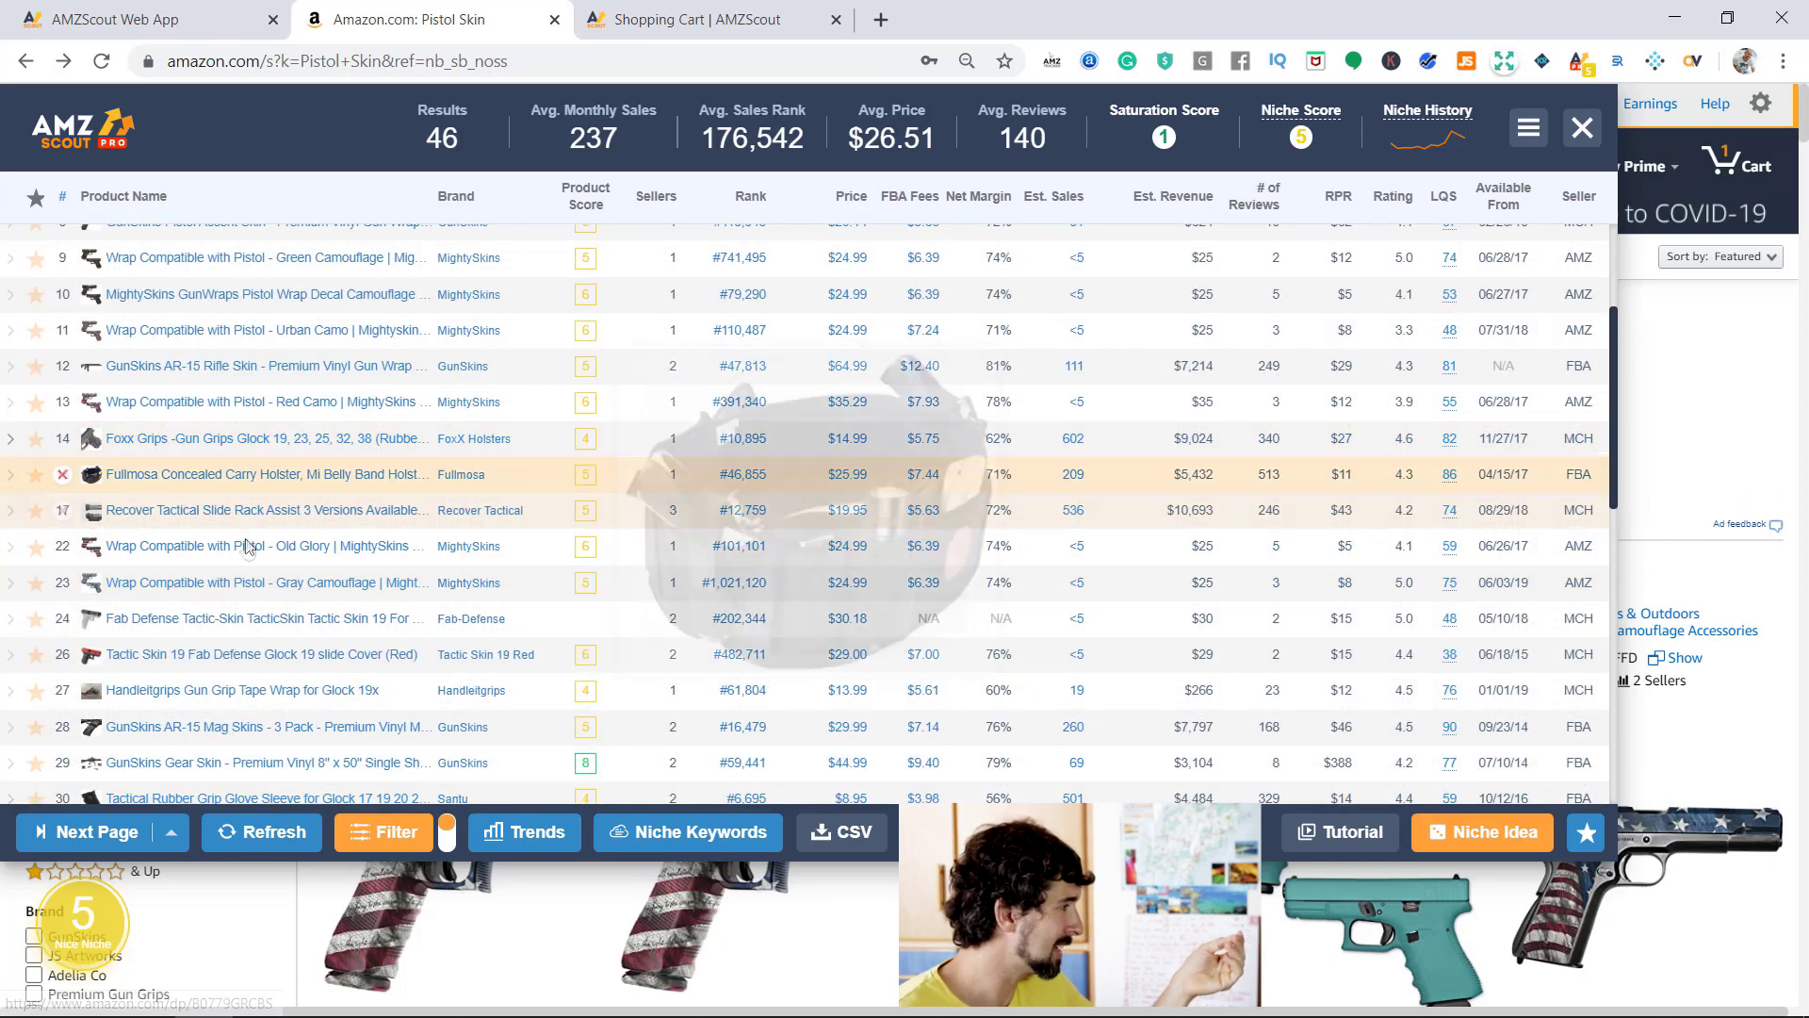
pyautogui.scroll(-2, 283, 678)
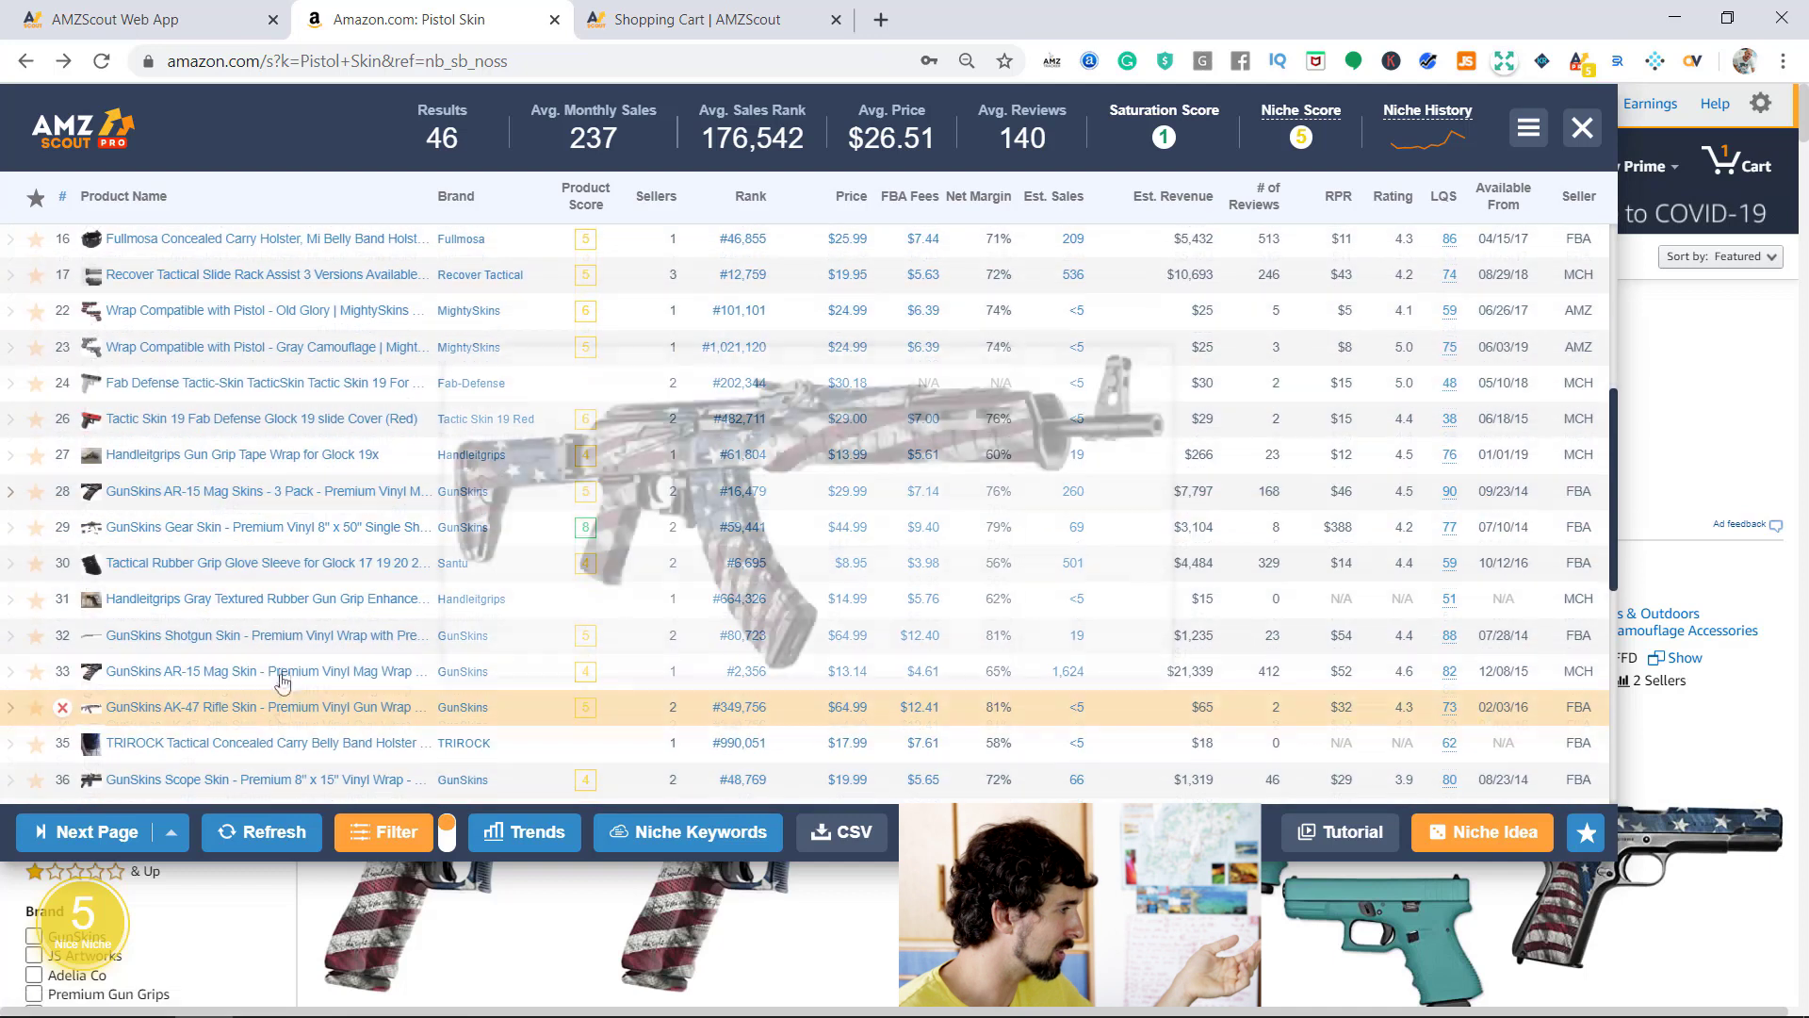
# Step: Check the product rows for unrelated items and read the Product Score breakdown of the GunSkins Pistol Skin in row 2
pyautogui.moveTo(293, 723)
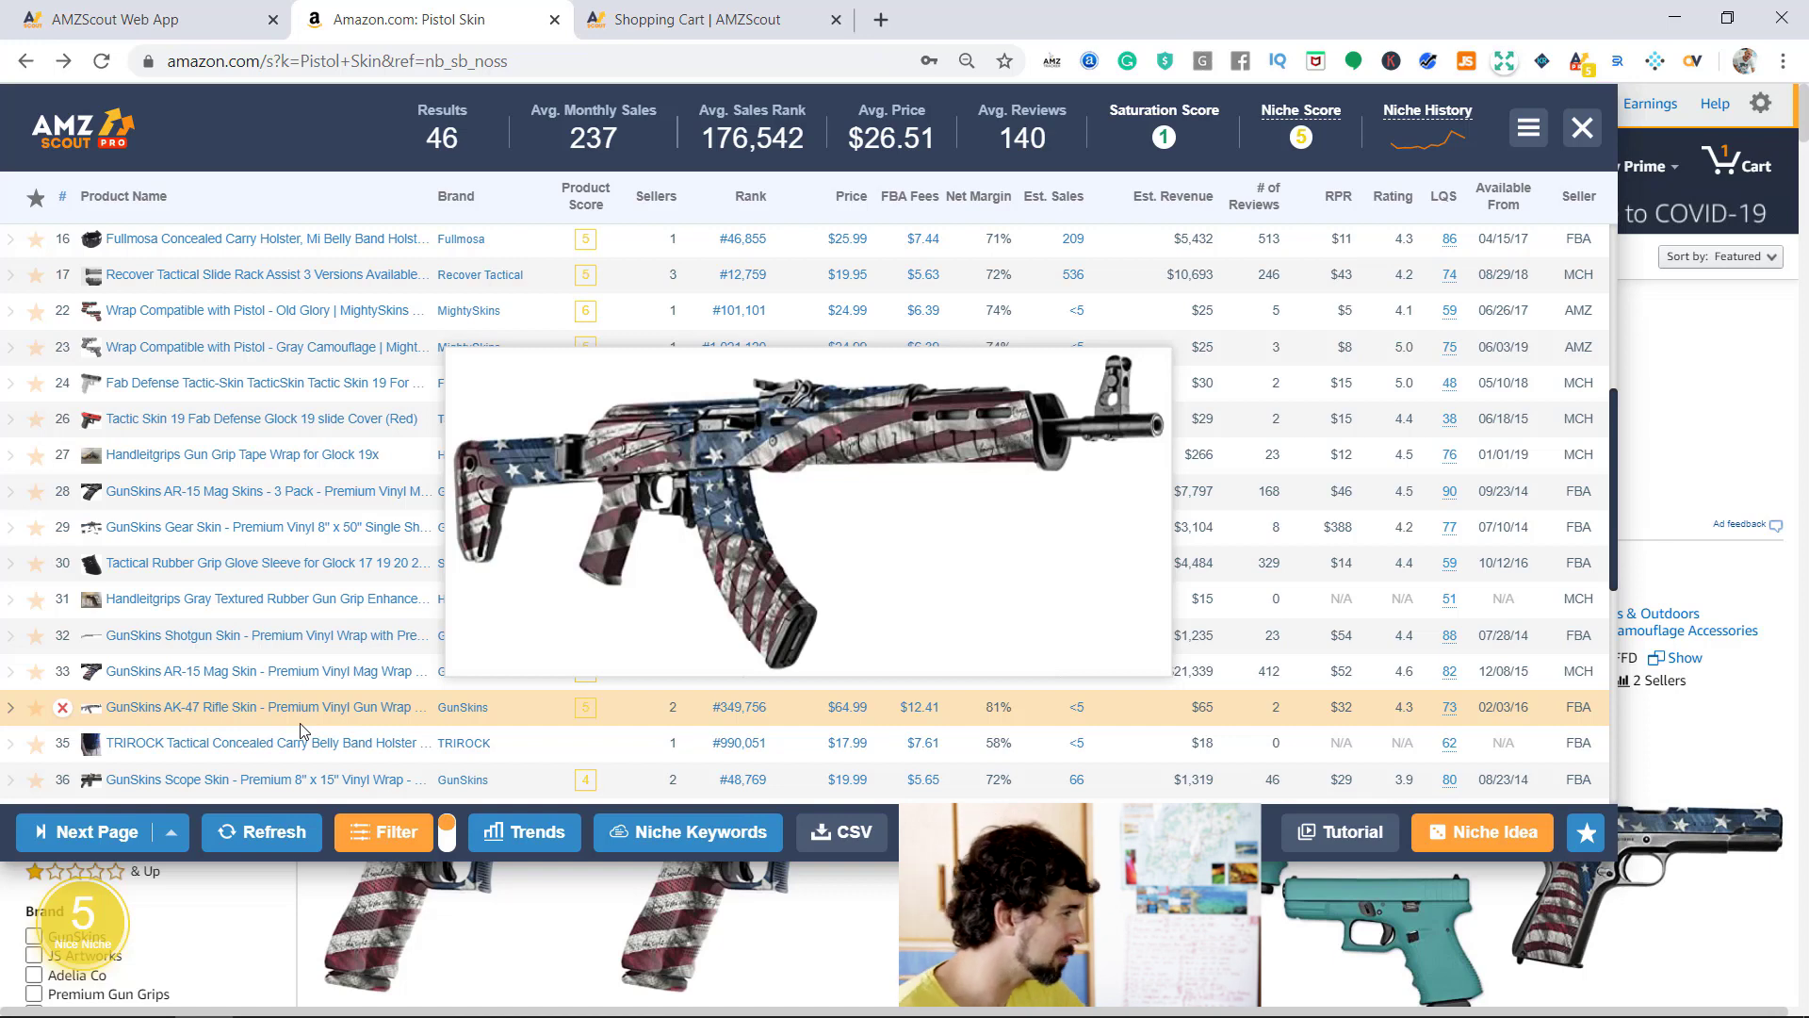
pyautogui.scroll(4, 287, 697)
pyautogui.scroll(-4, 281, 650)
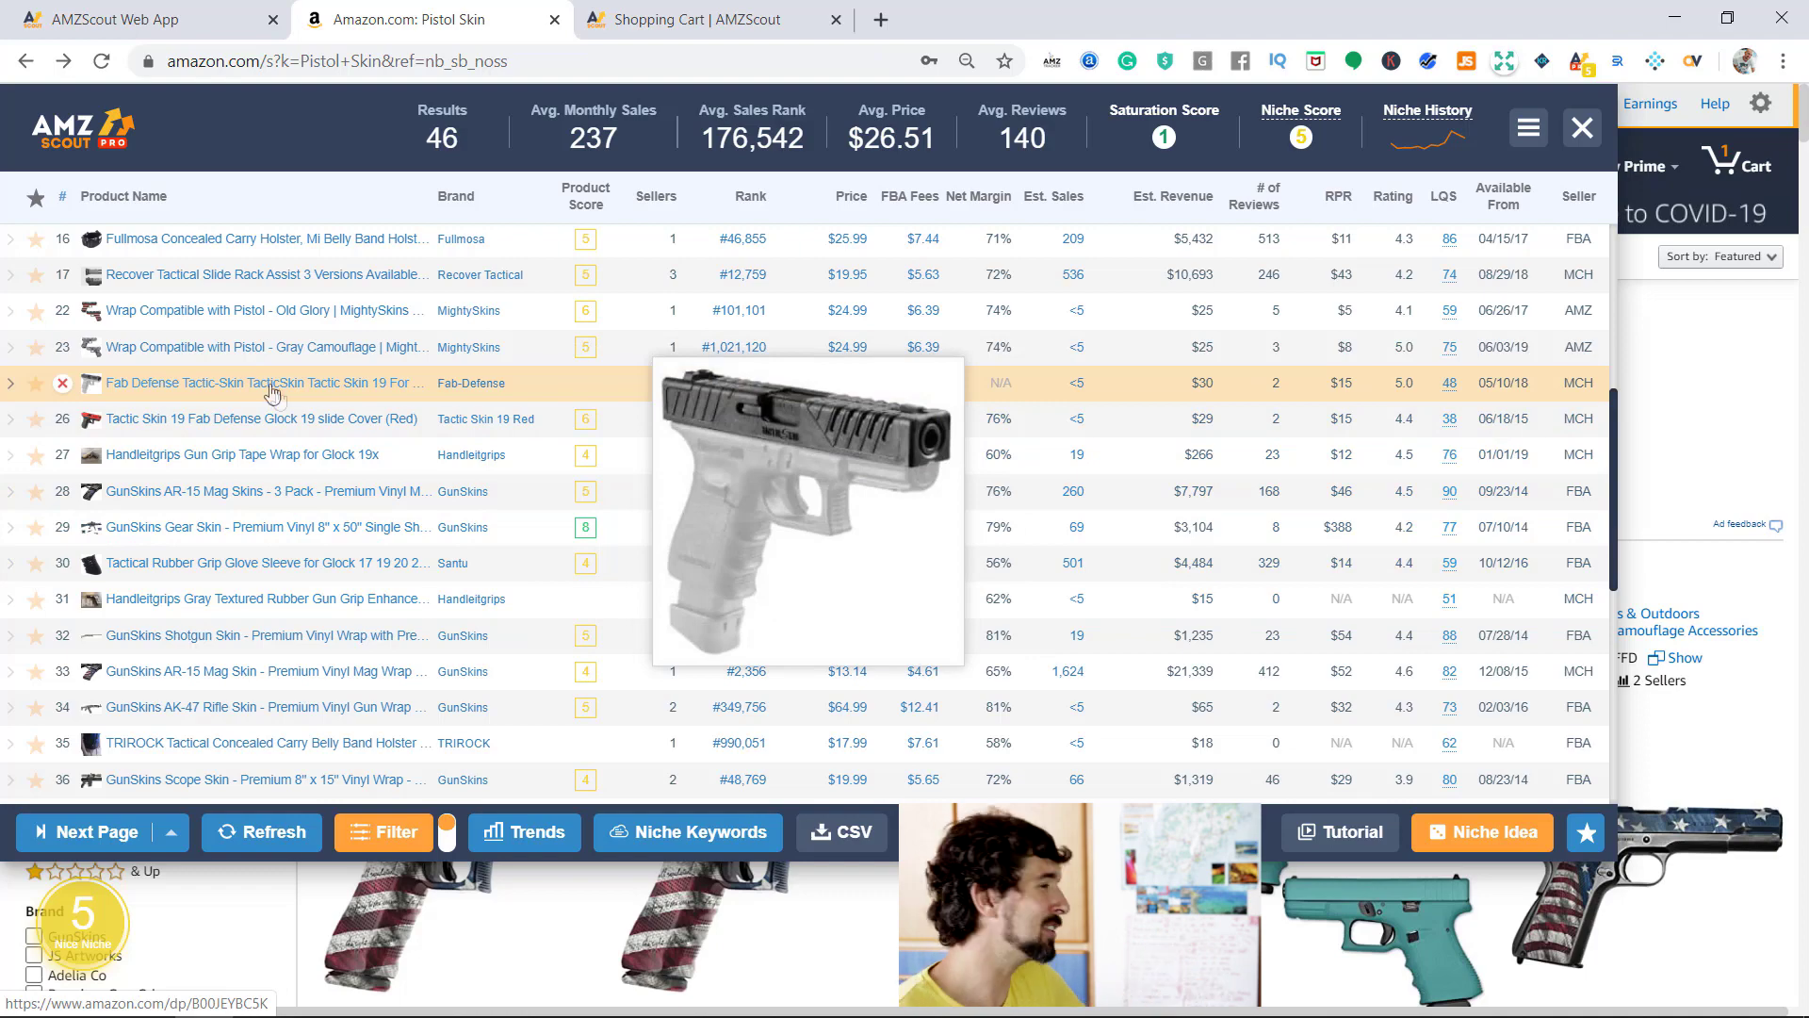
pyautogui.scroll(-8, 278, 415)
pyautogui.scroll(13, 293, 546)
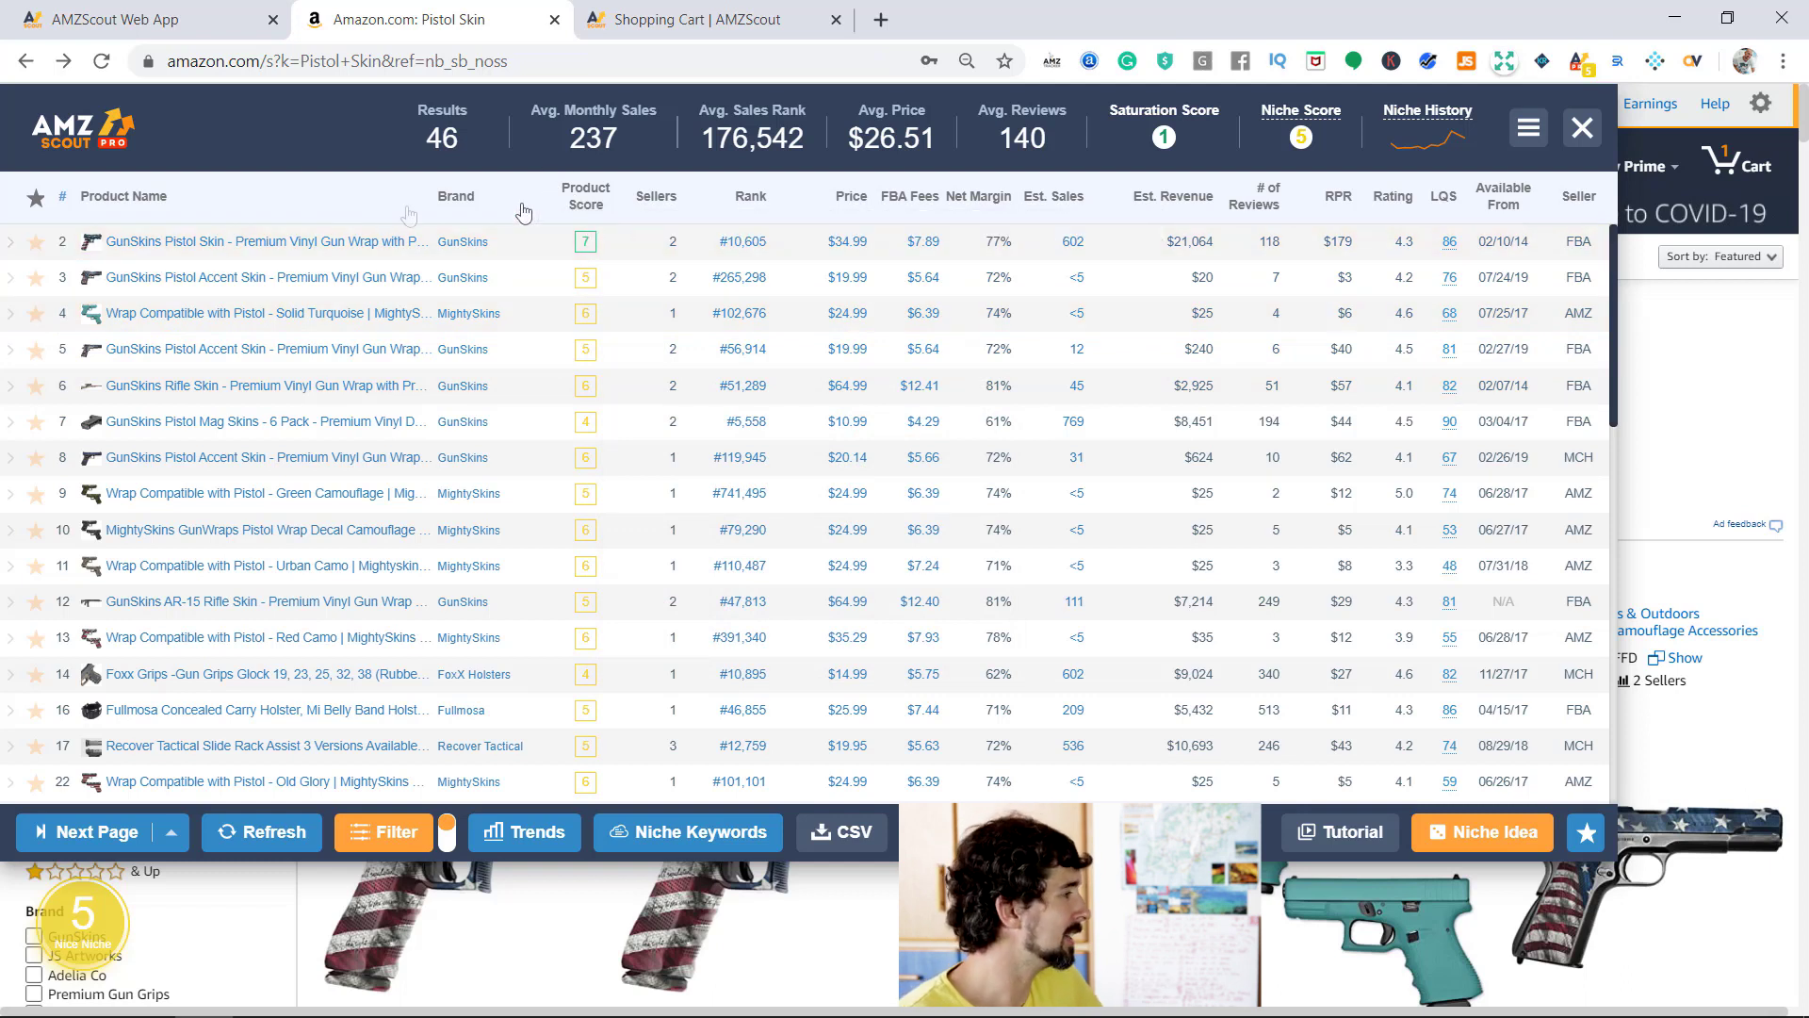
pyautogui.click(589, 244)
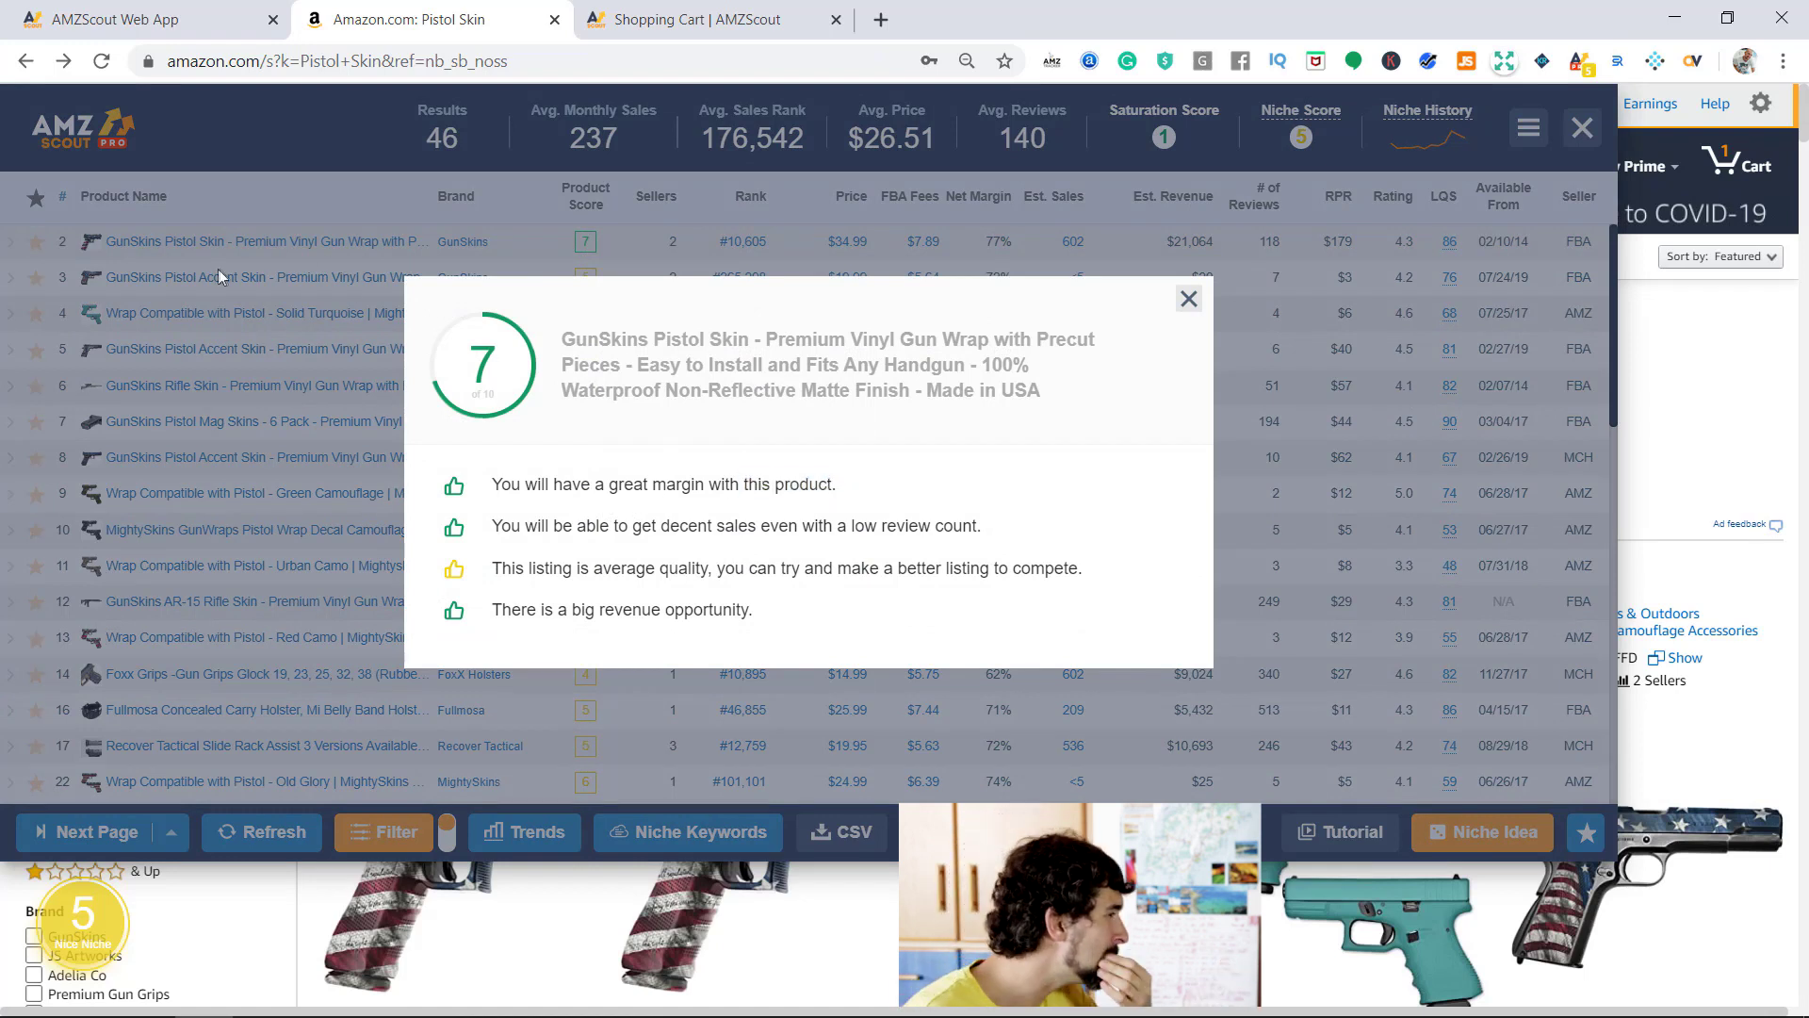
pyautogui.click(1188, 299)
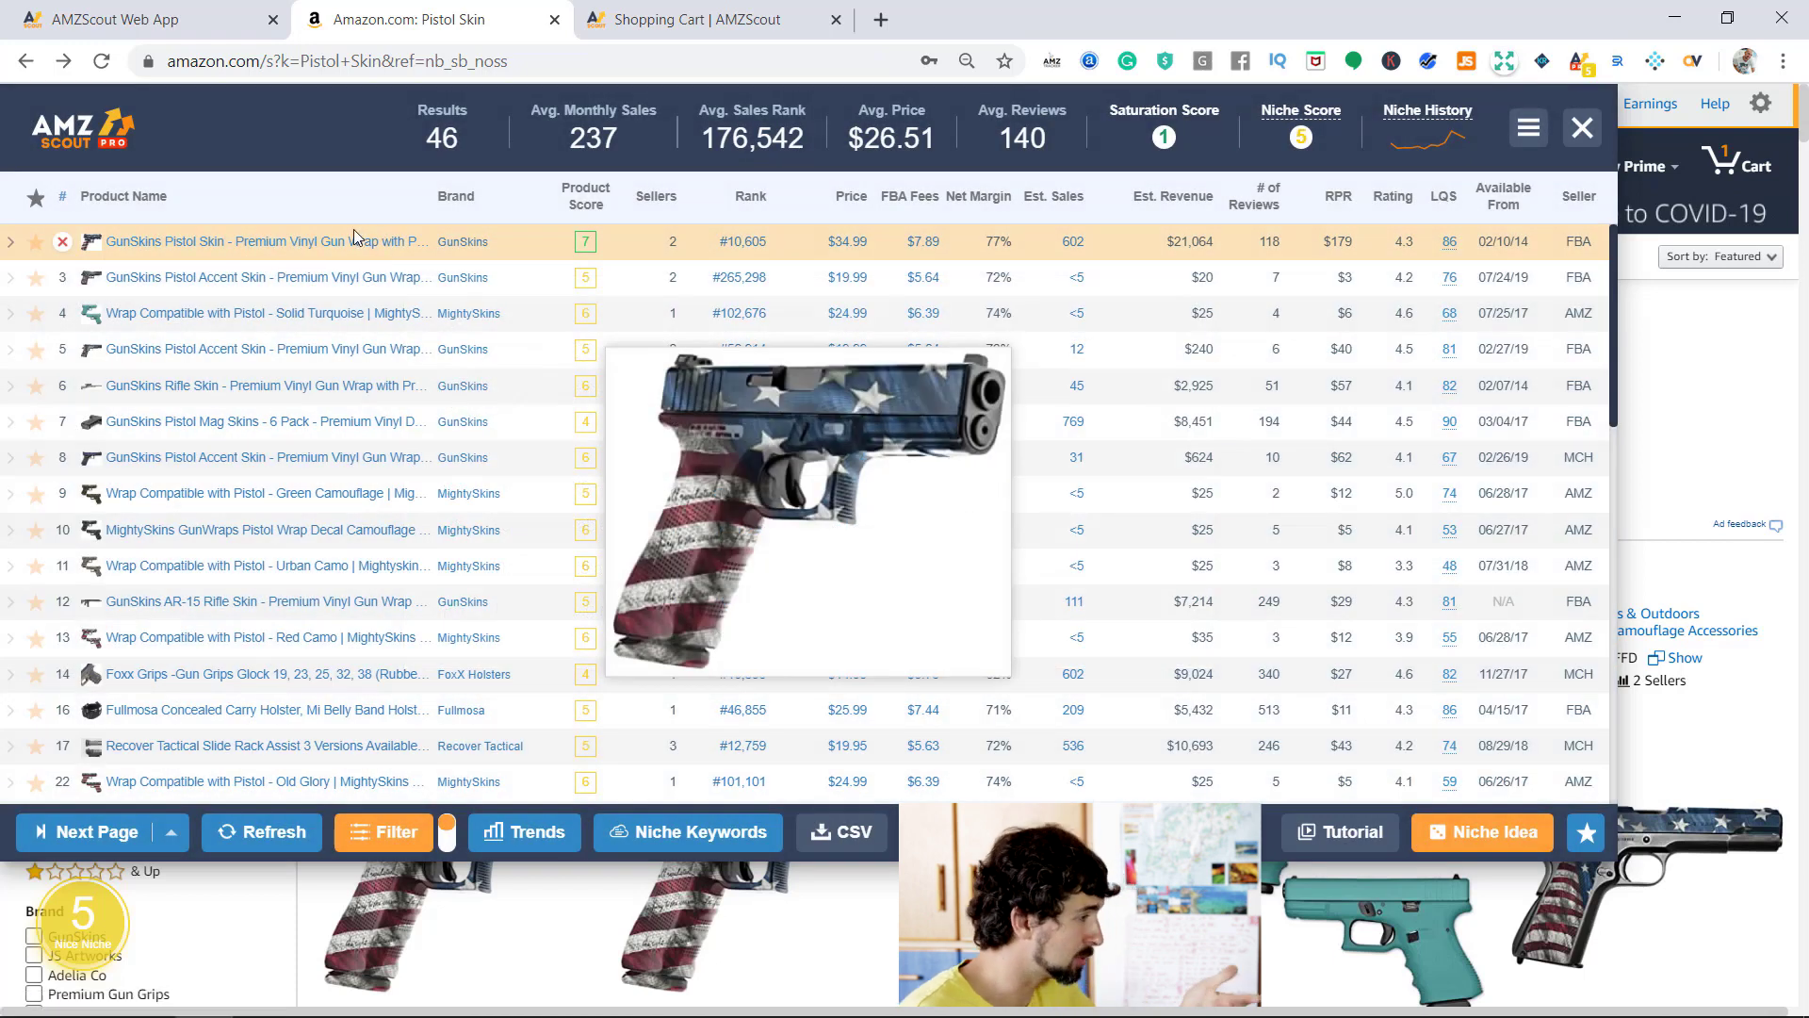
# Step: Open the row 2 GunSkins Pistol Skin listing in a new tab, examine its title, images and description, and return to the product list
pyautogui.rightClick(351, 260)
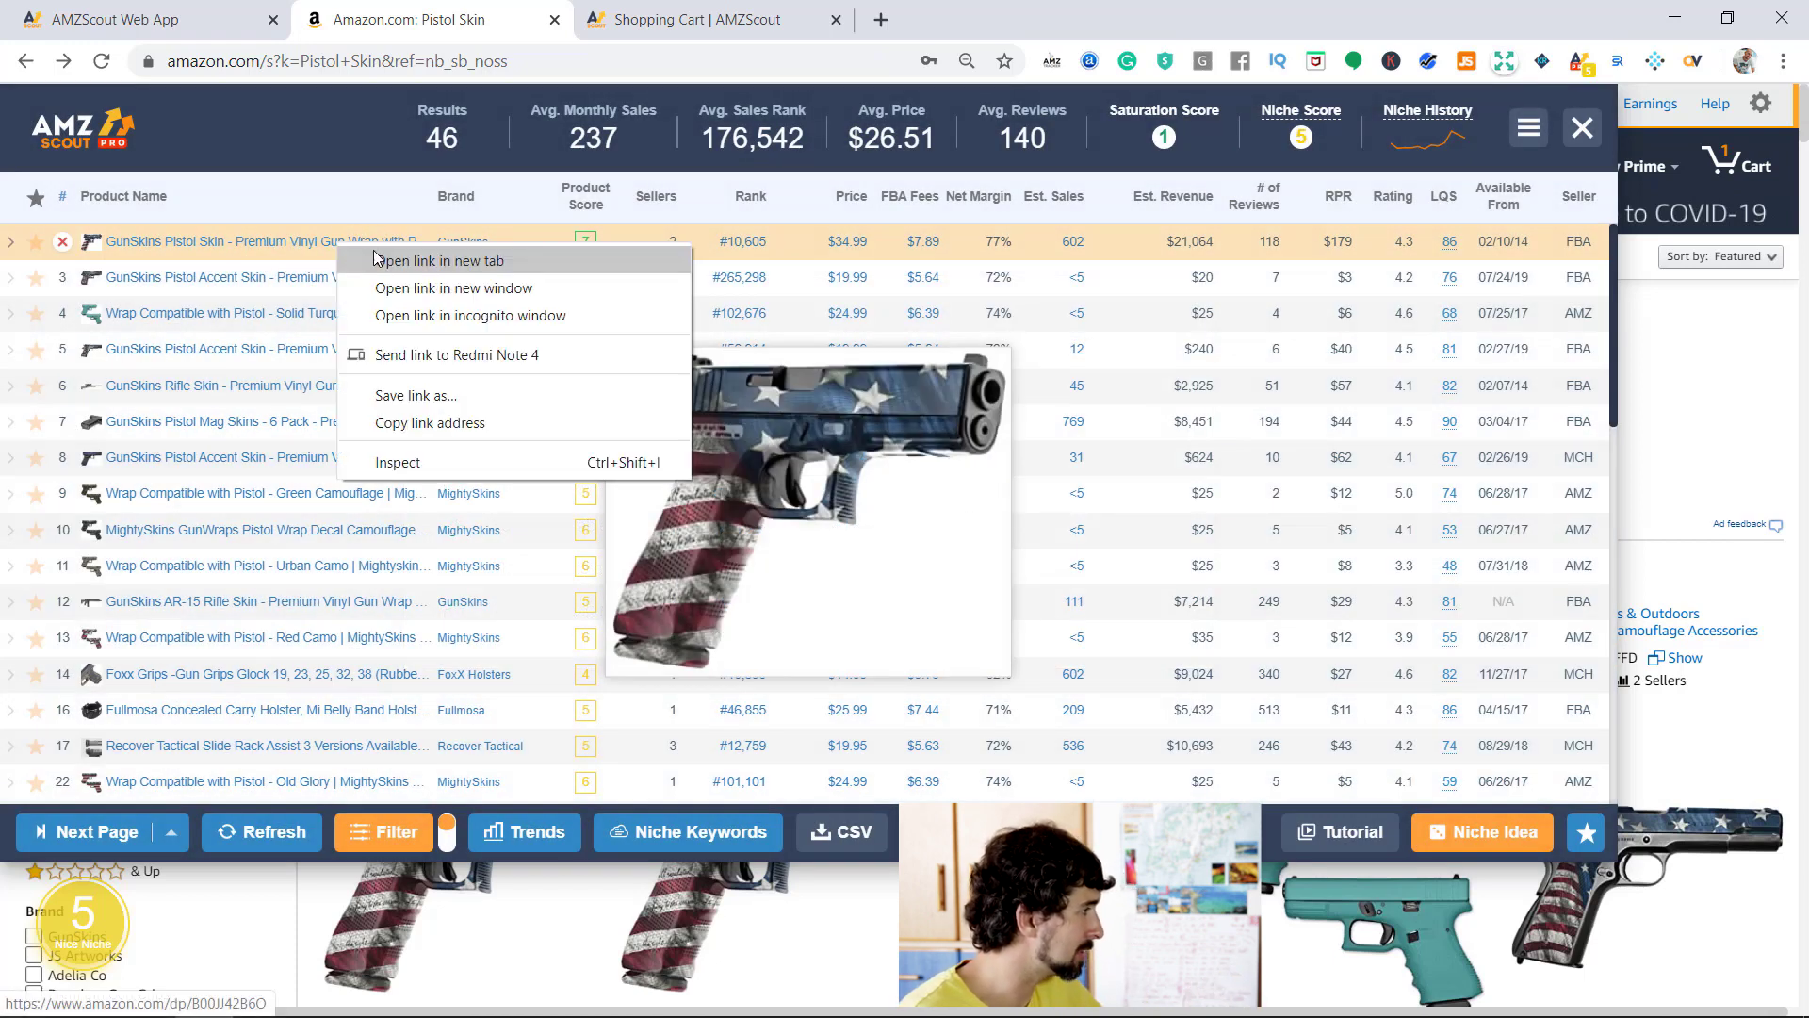
pyautogui.click(396, 256)
pyautogui.click(683, 19)
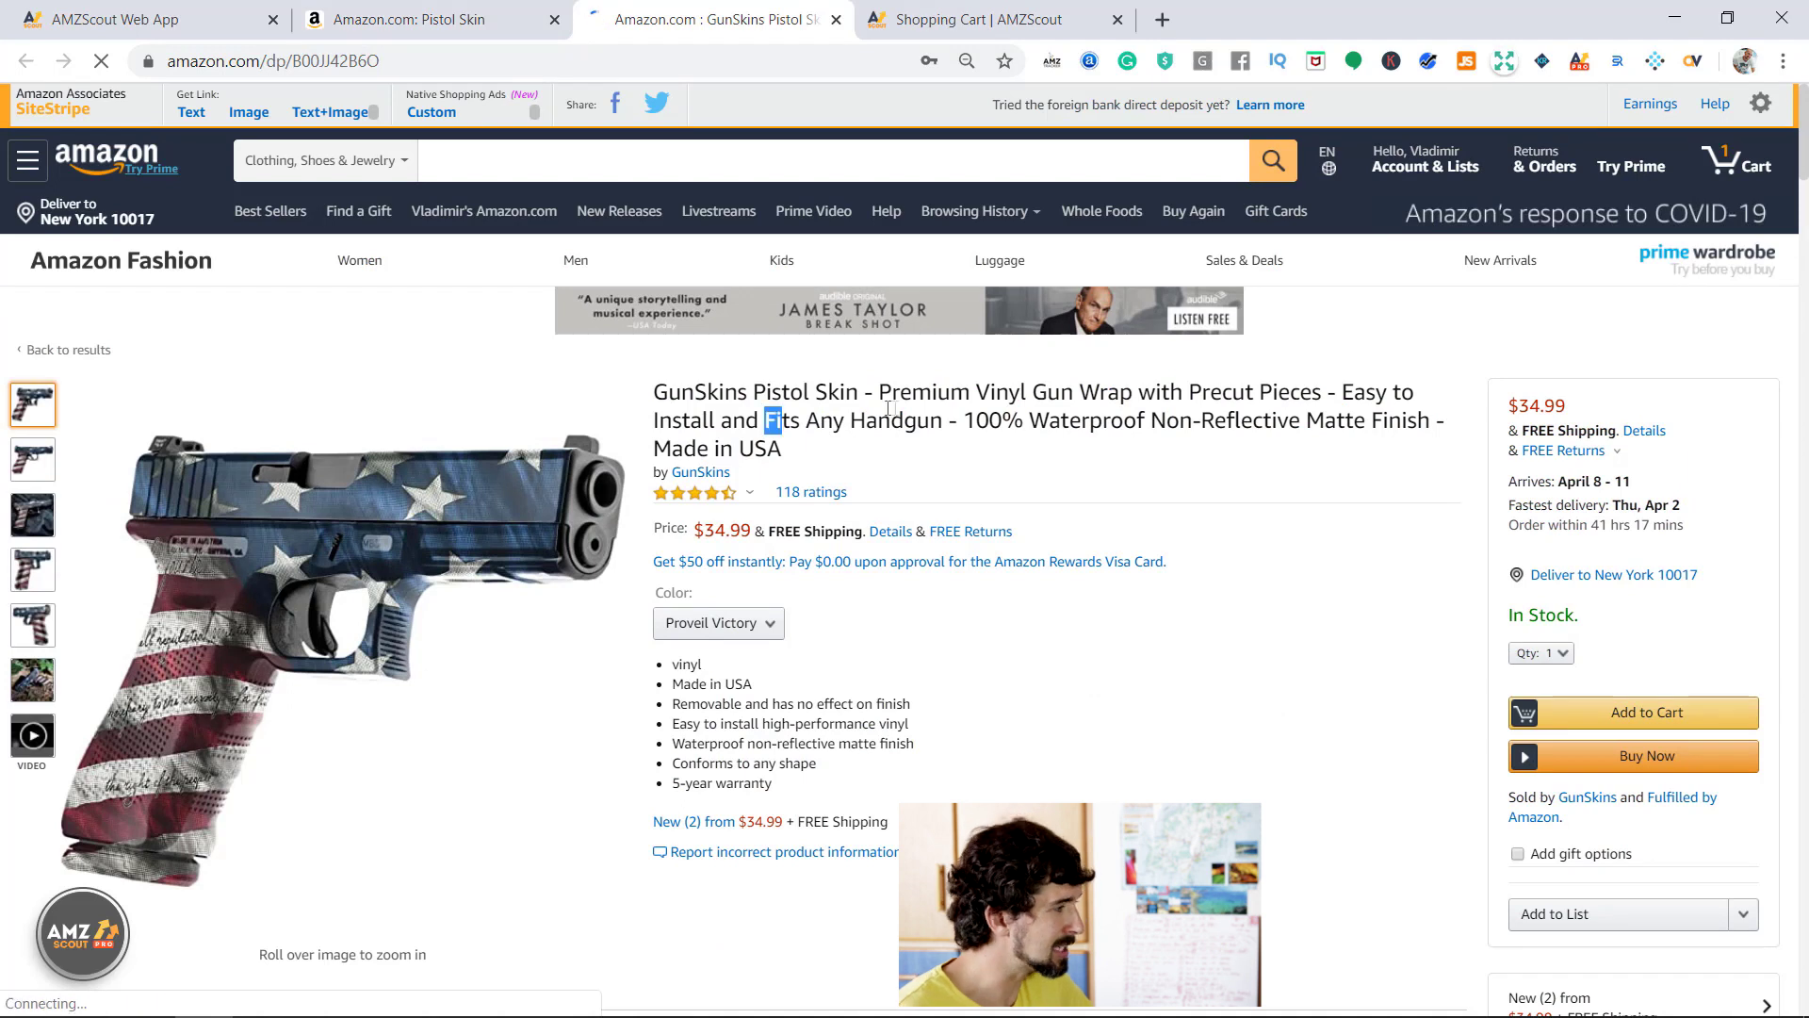
pyautogui.moveTo(889, 408); pyautogui.dragTo(933, 419)
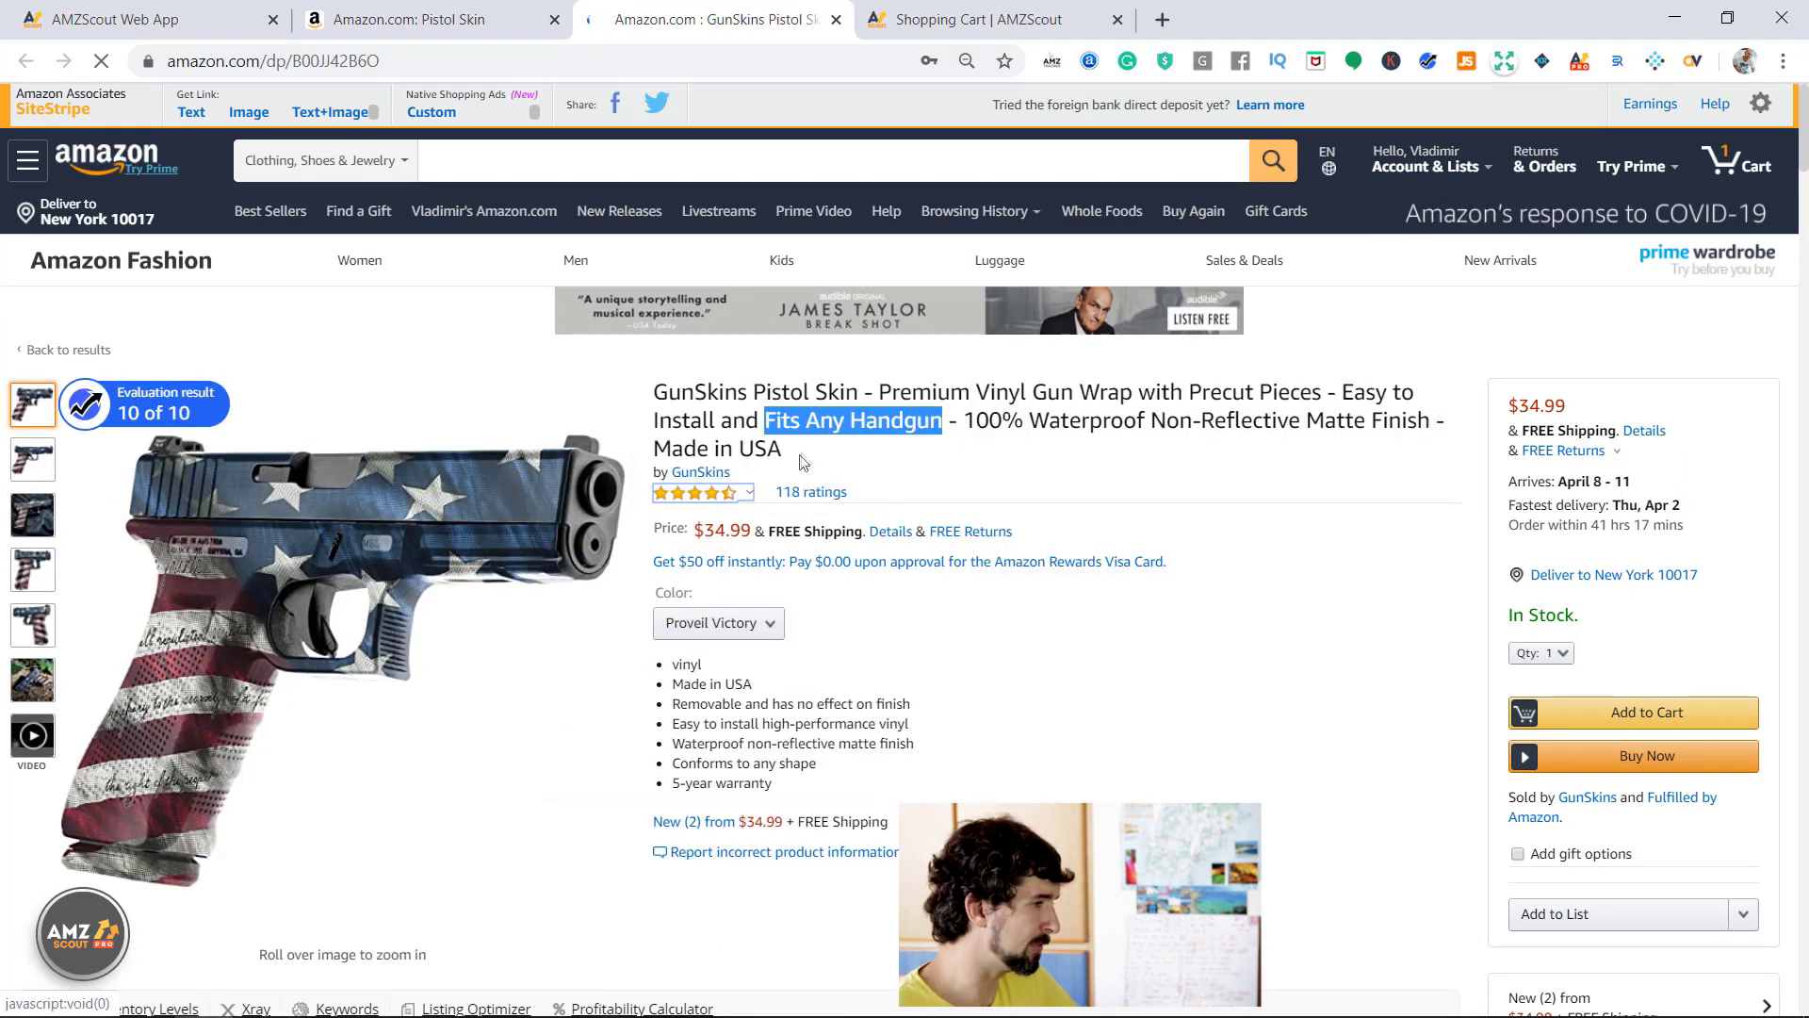
pyautogui.moveTo(16, 680)
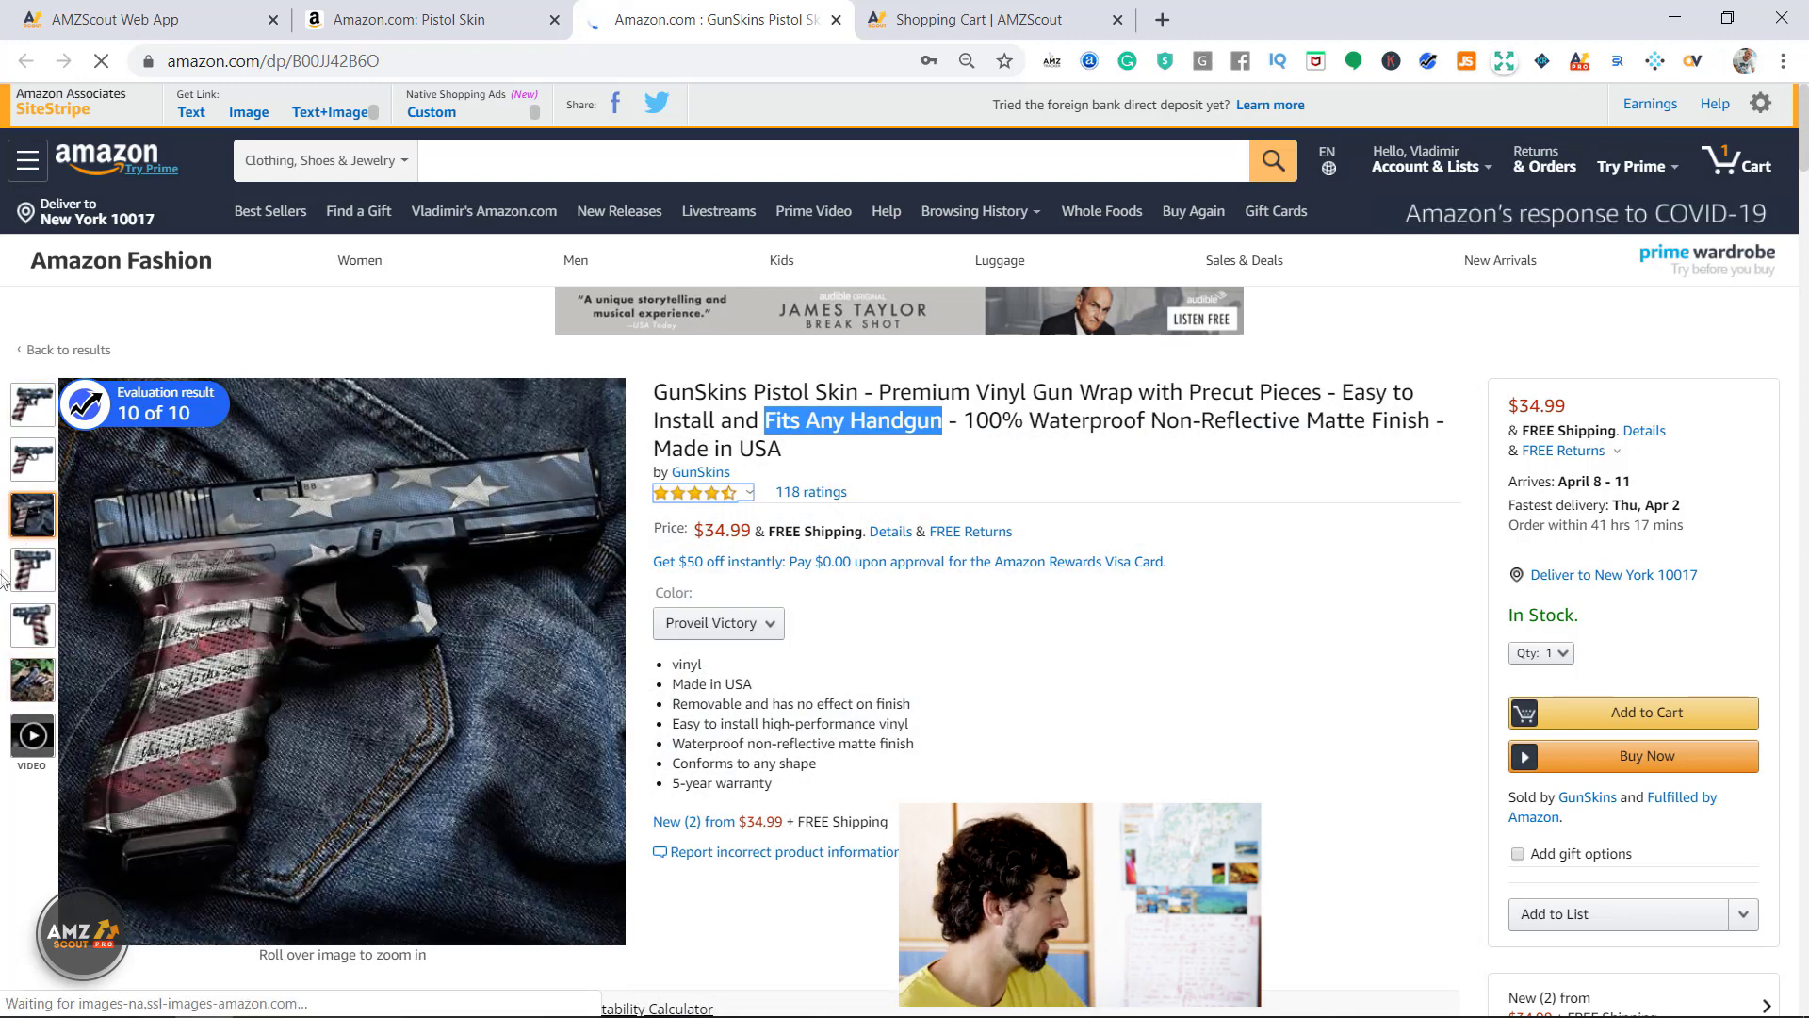
pyautogui.scroll(-20, 830, 547)
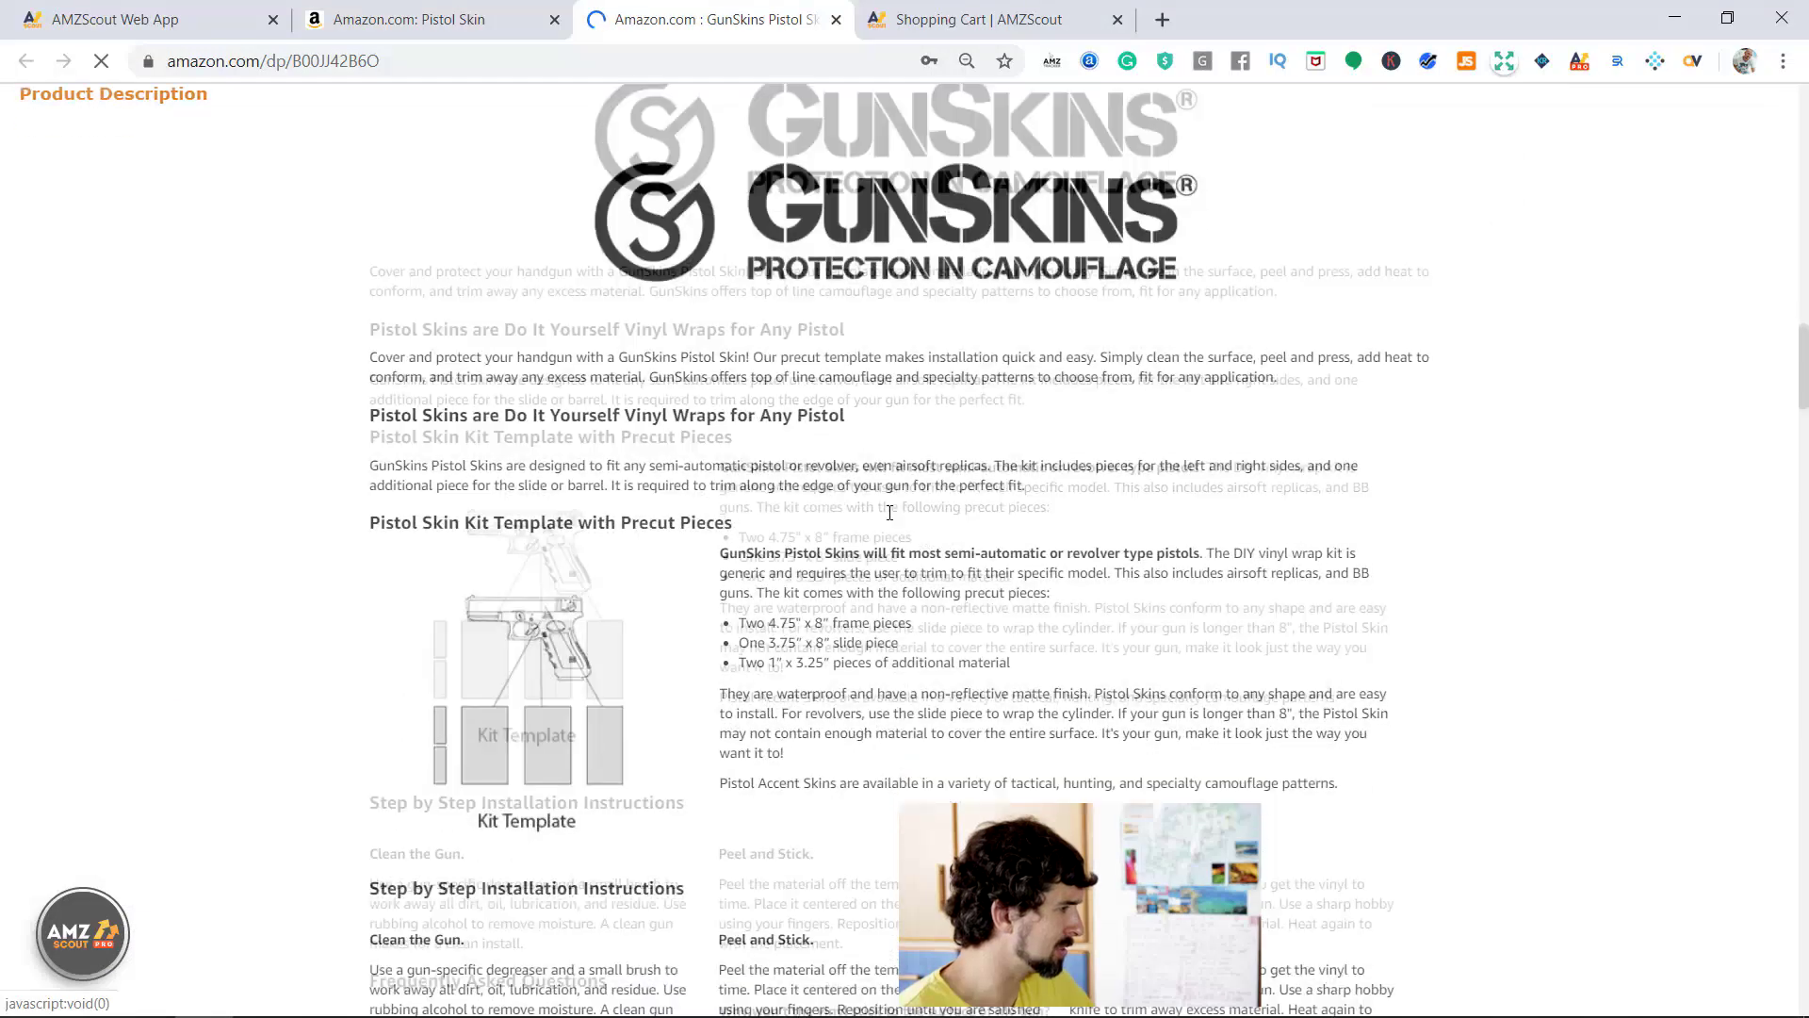
pyautogui.scroll(10, 1017, 481)
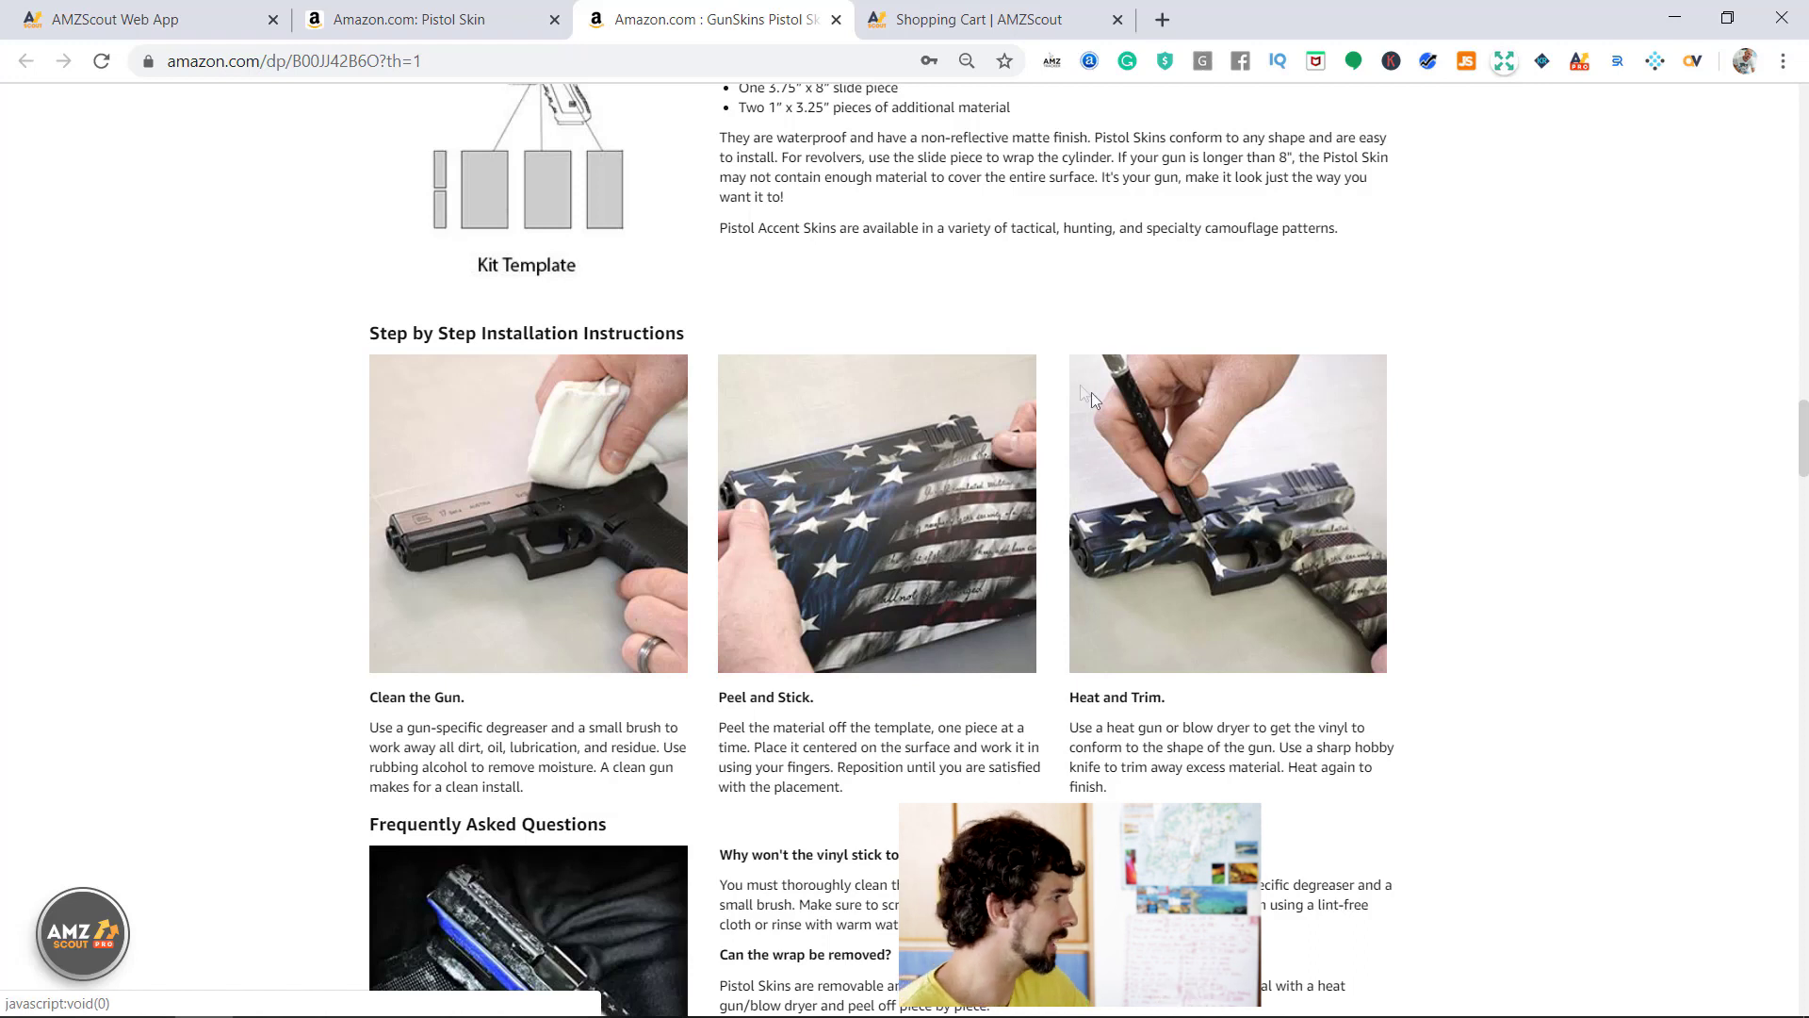
pyautogui.click(462, 11)
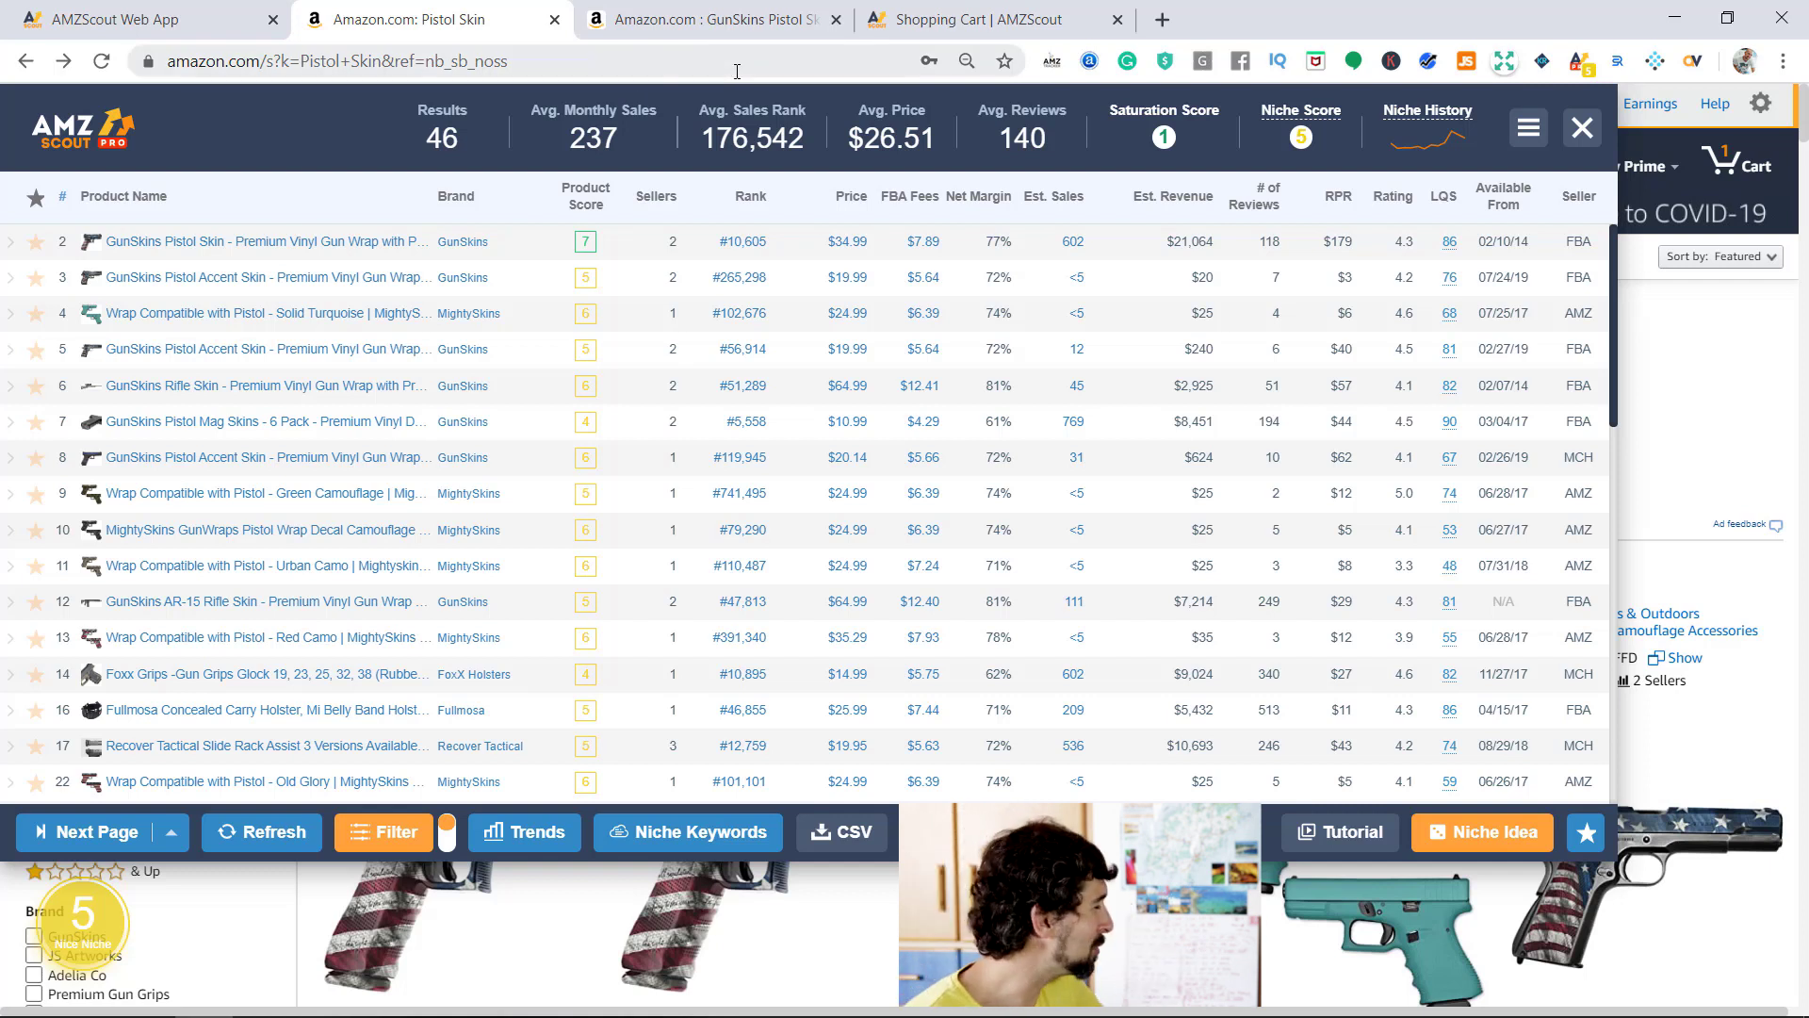
# Step: Compare the Product Score breakdowns and preview images of the GunSkins Pistol Skin and the GunSkins Pistol Mag Skins 6 Pack
pyautogui.click(587, 242)
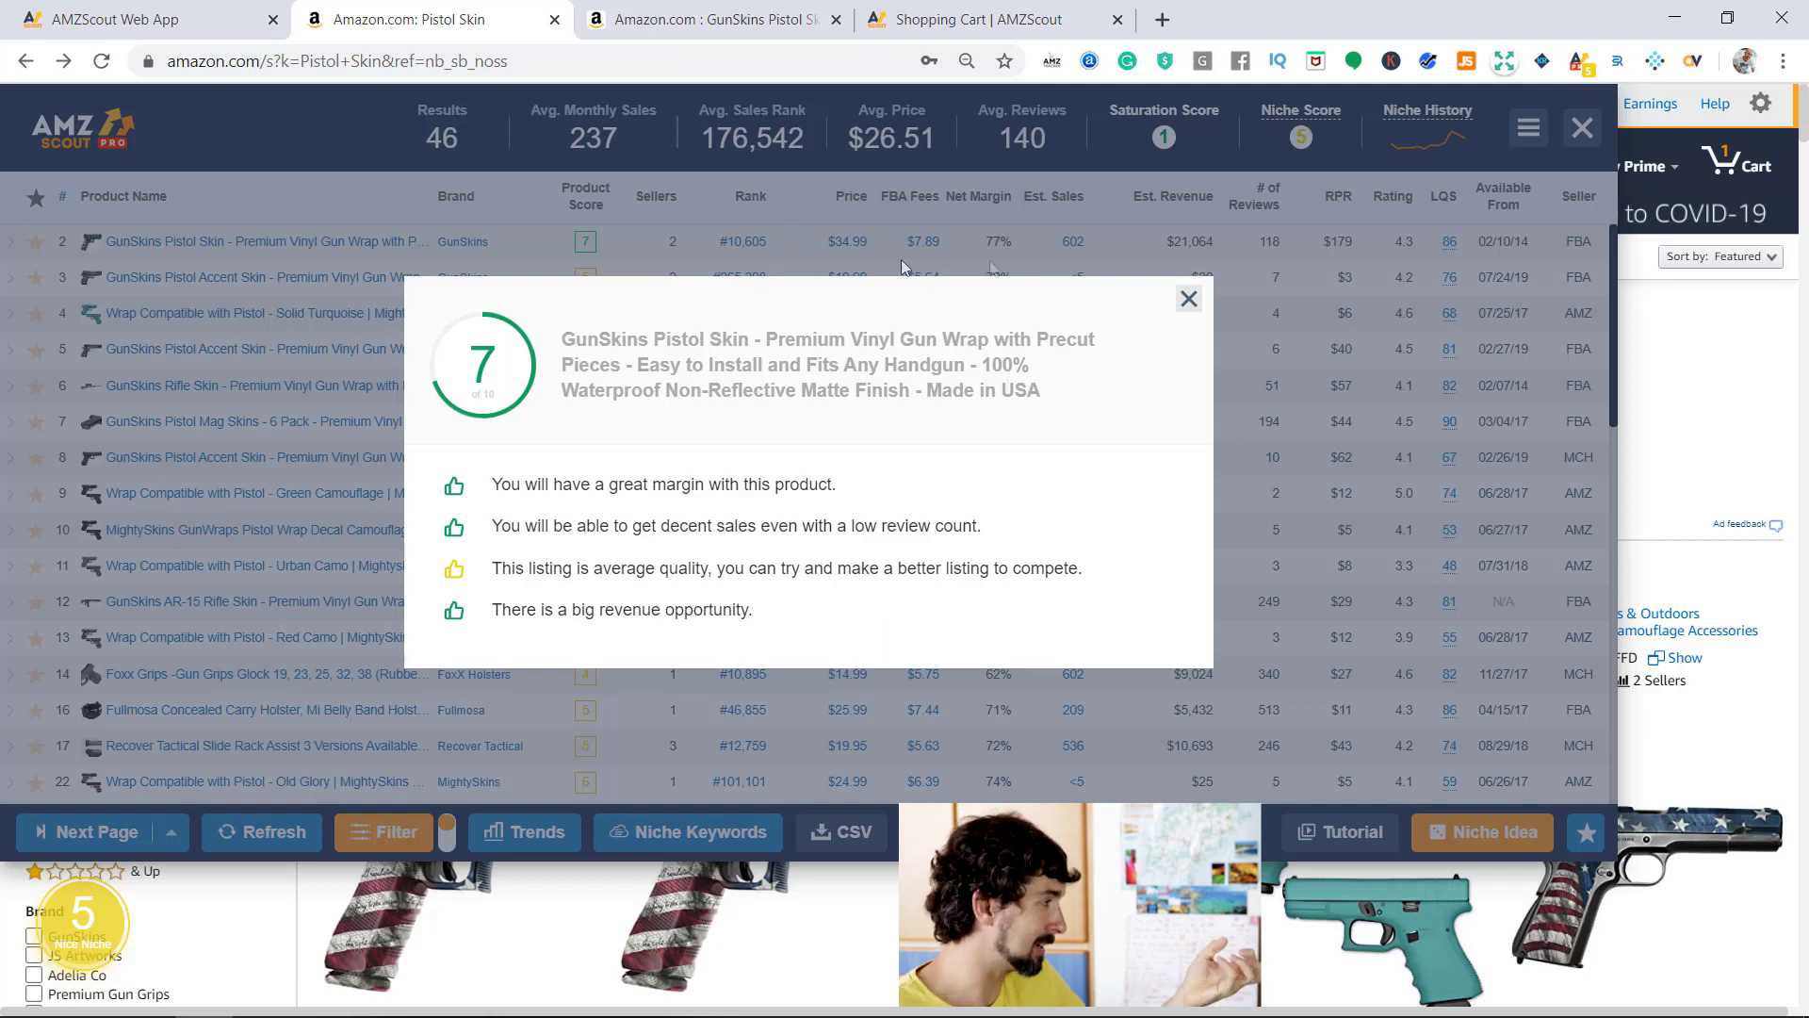
pyautogui.click(1190, 299)
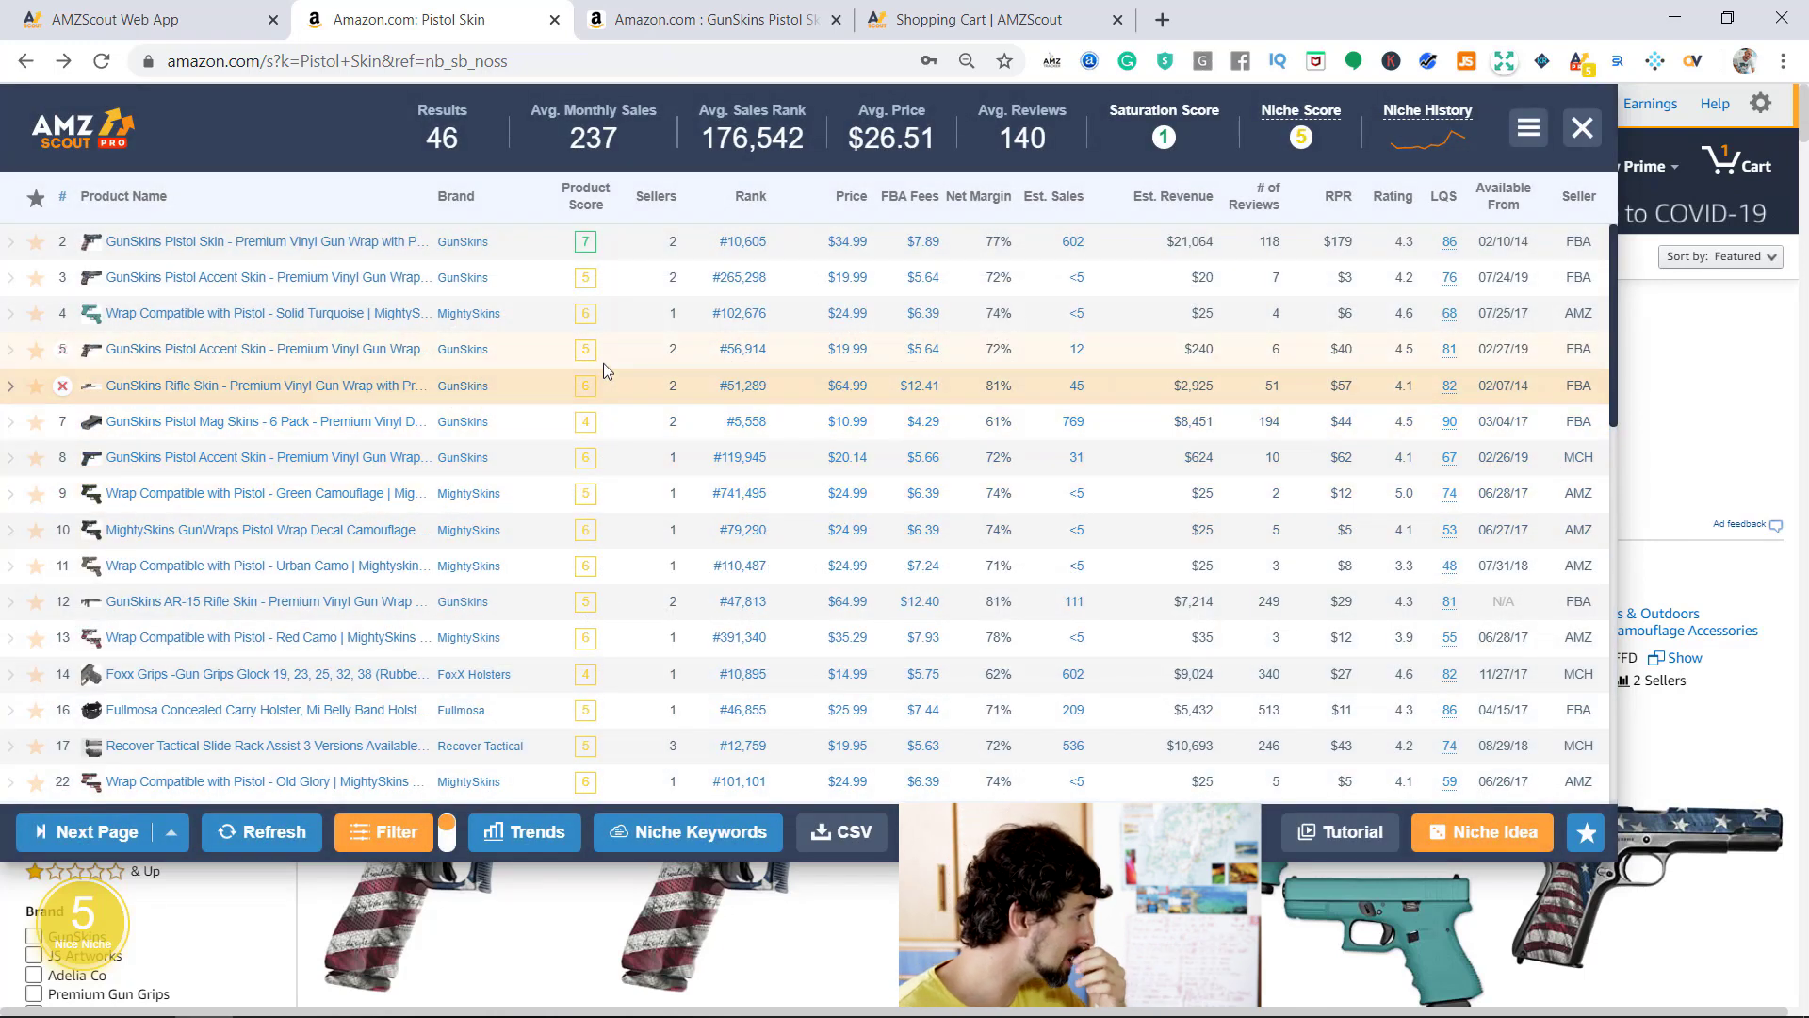
pyautogui.scroll(-5, 603, 377)
pyautogui.scroll(5, 601, 381)
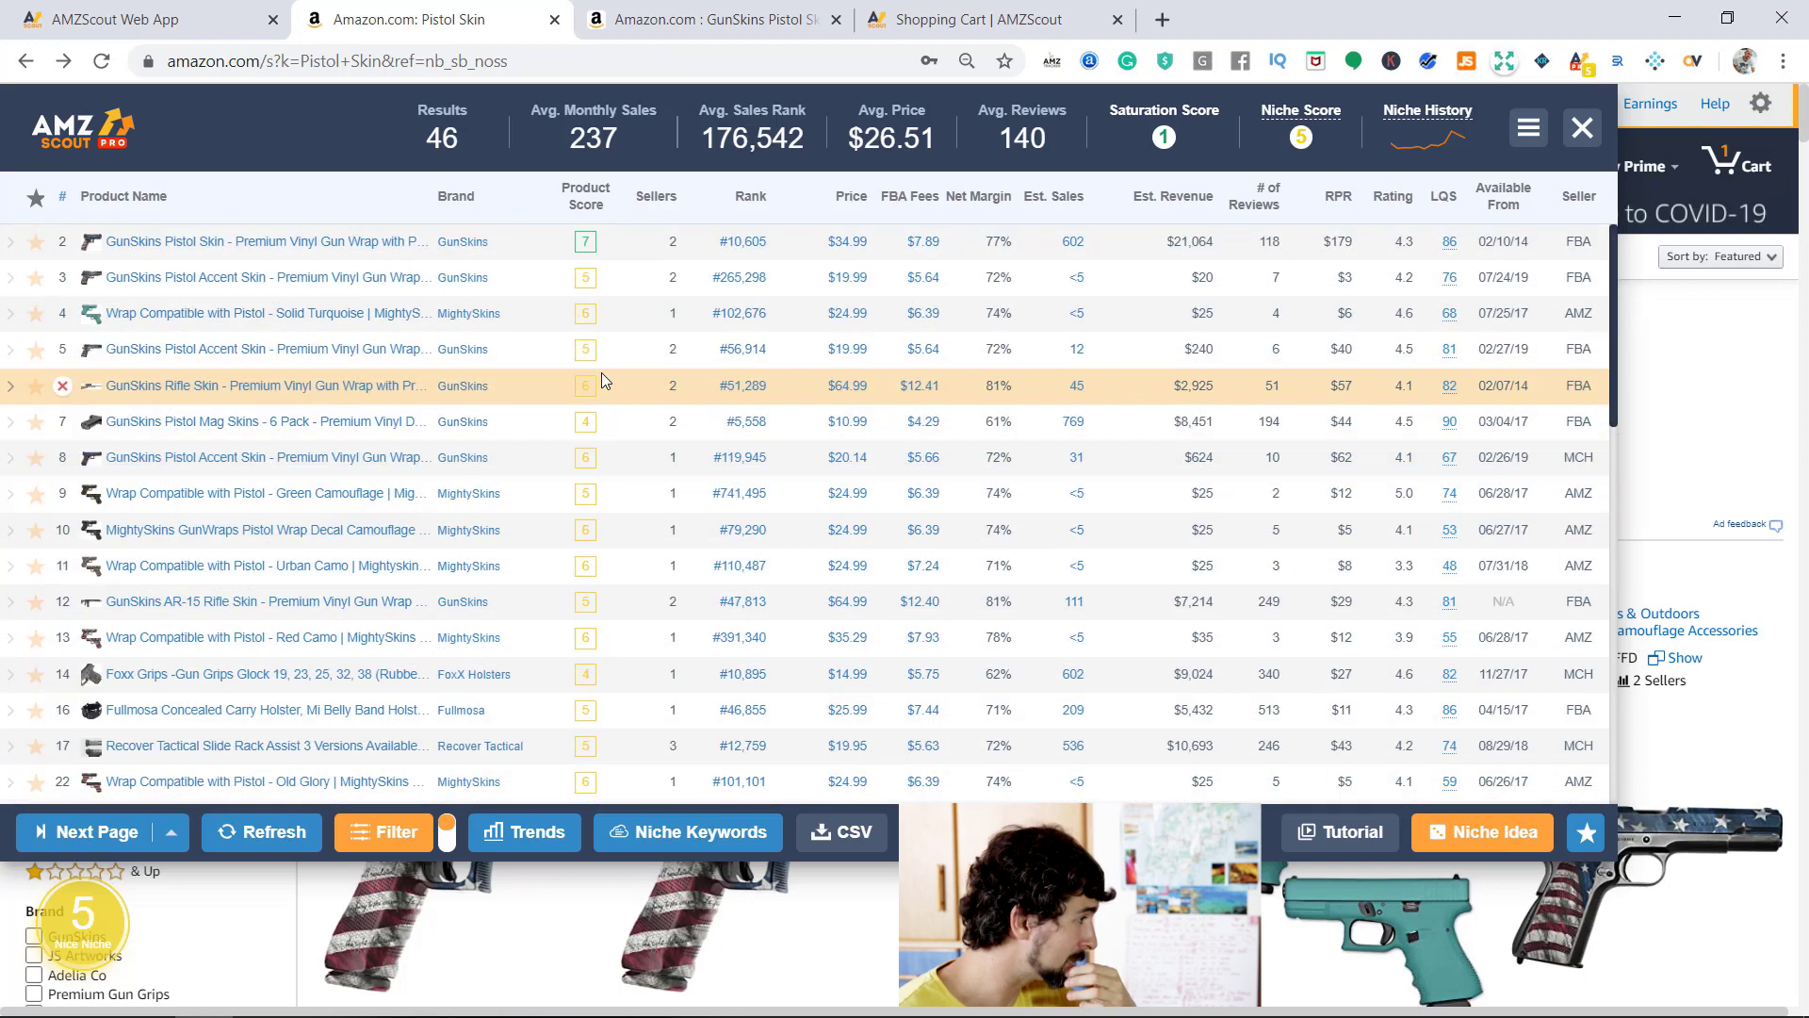
pyautogui.click(584, 425)
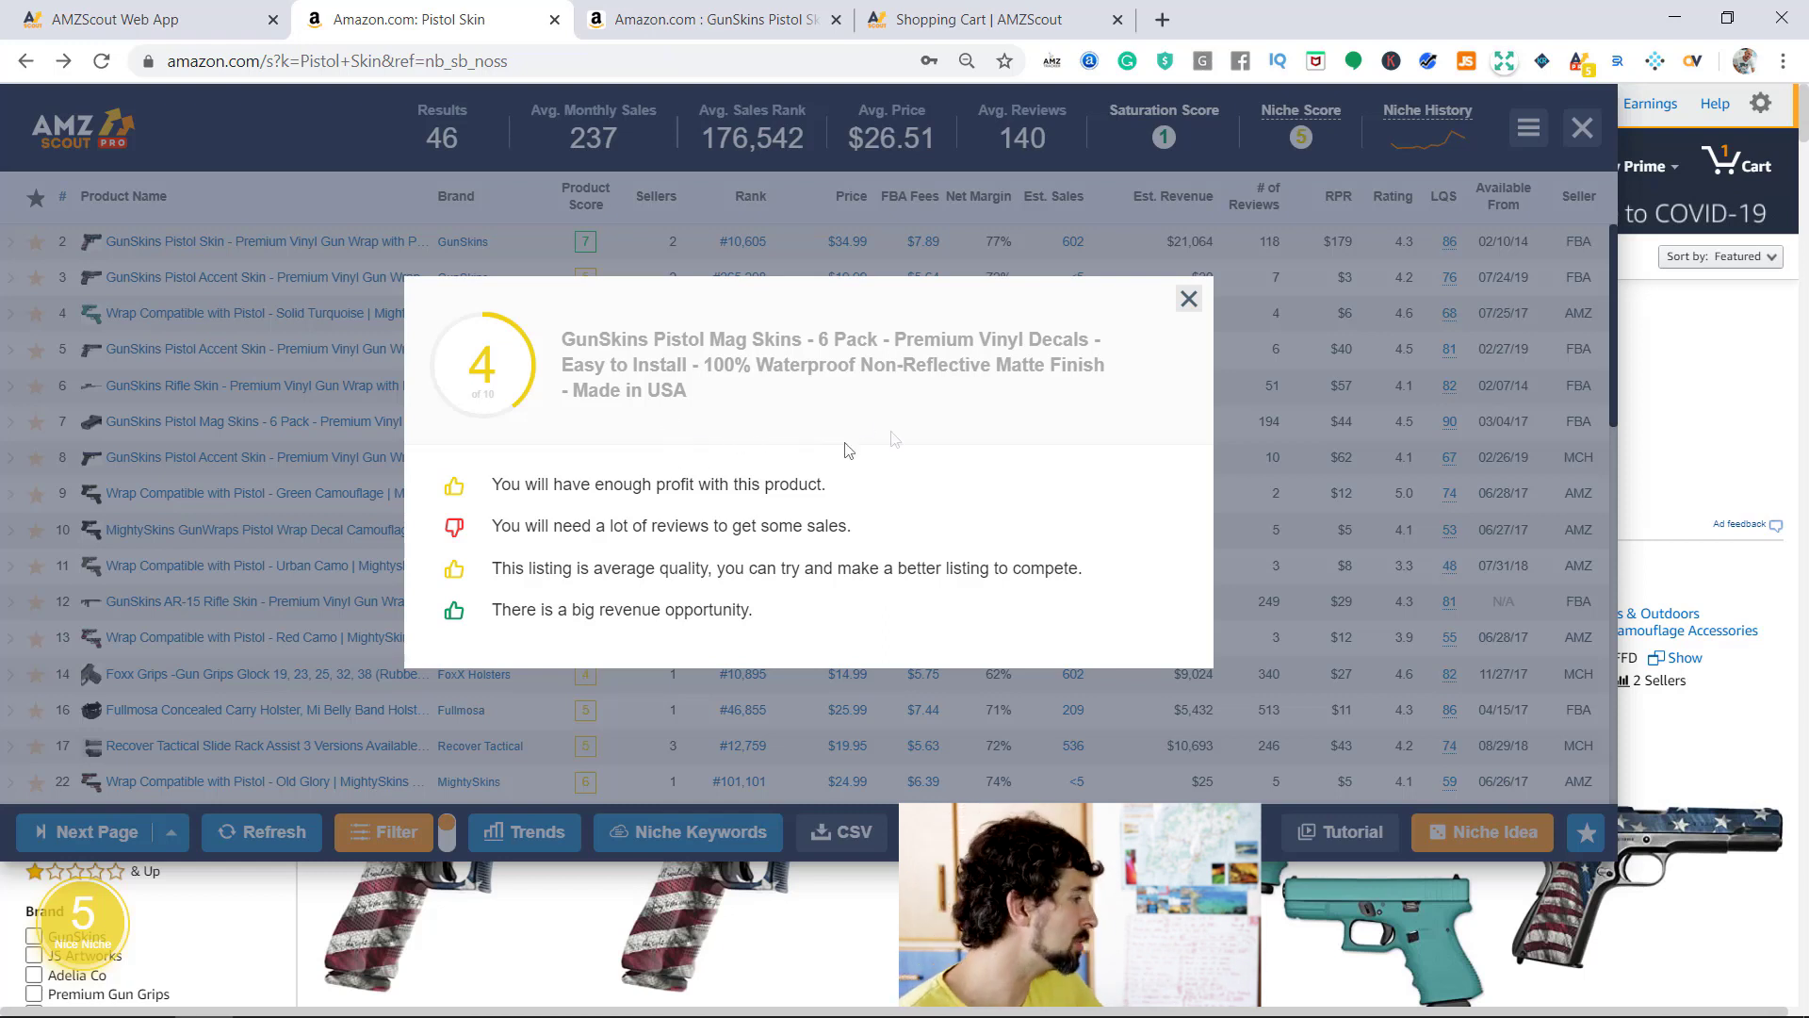
pyautogui.click(1189, 298)
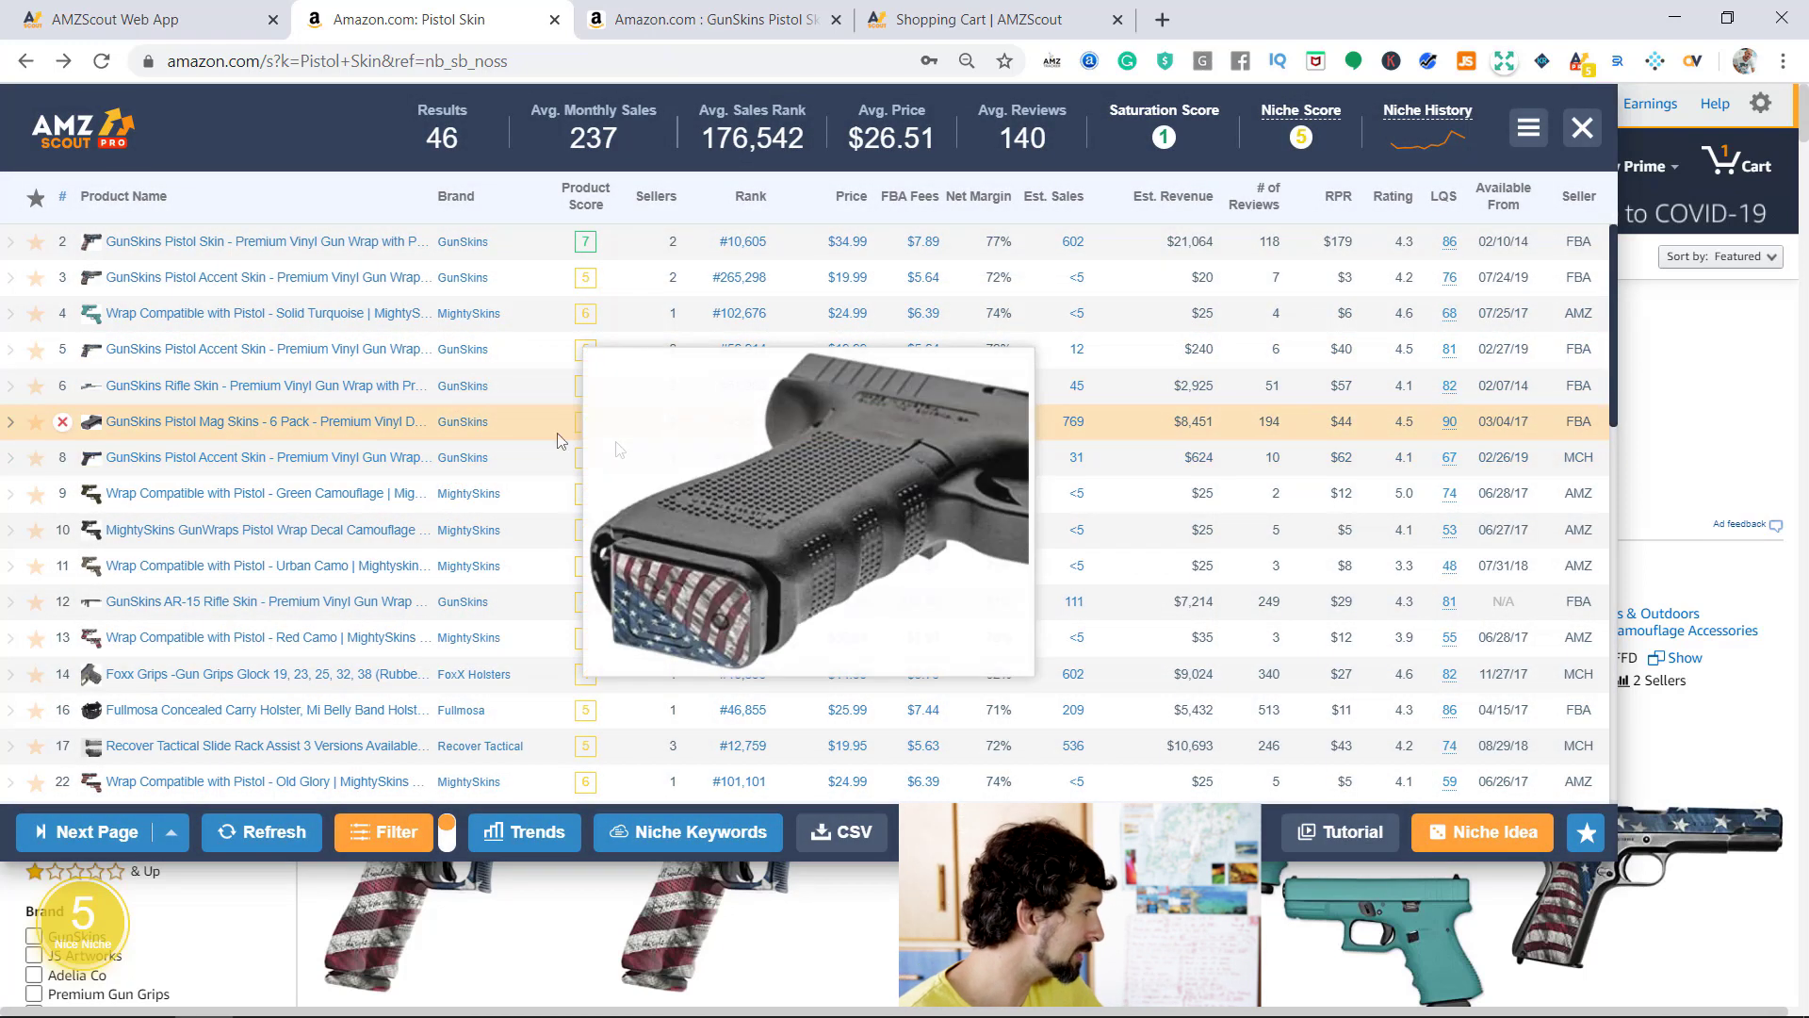
pyautogui.moveTo(311, 433)
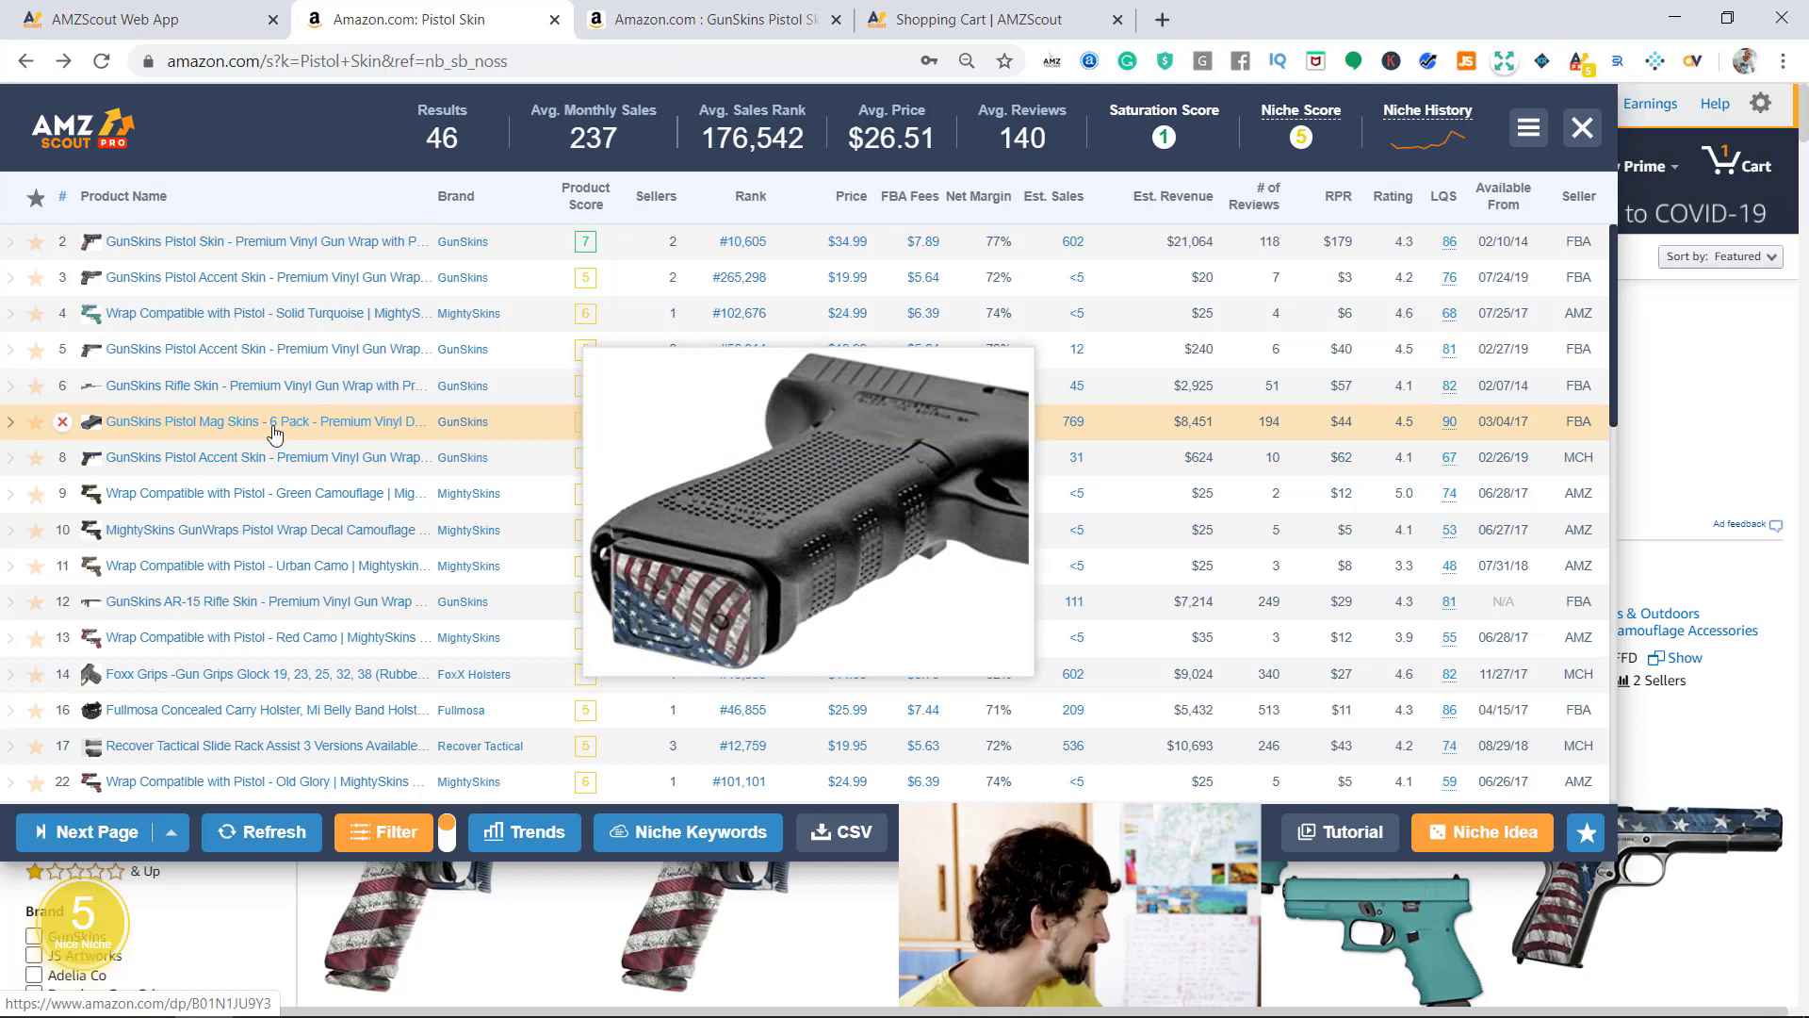
pyautogui.moveTo(325, 250)
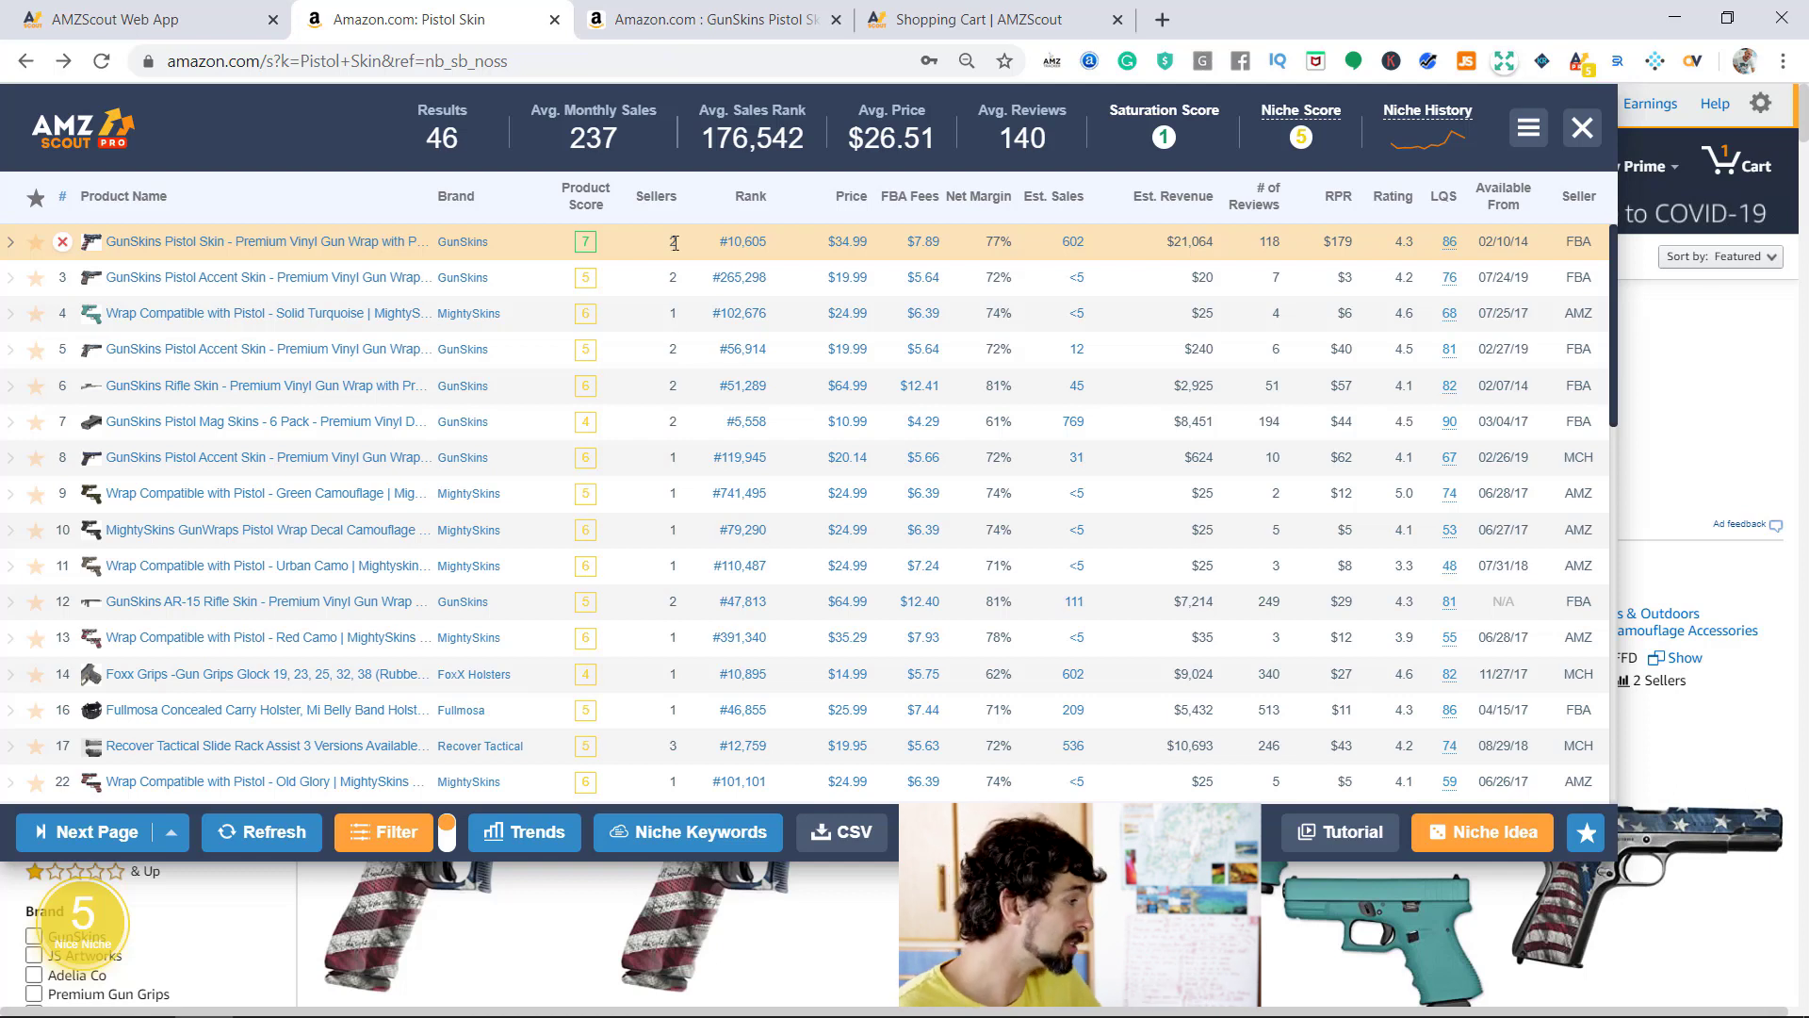
# Step: Examine the Sellers count of the Recover Tactical Slide Rack Assist and the Rank of the GunSkins Pistol Skin
pyautogui.doubleClick(673, 745)
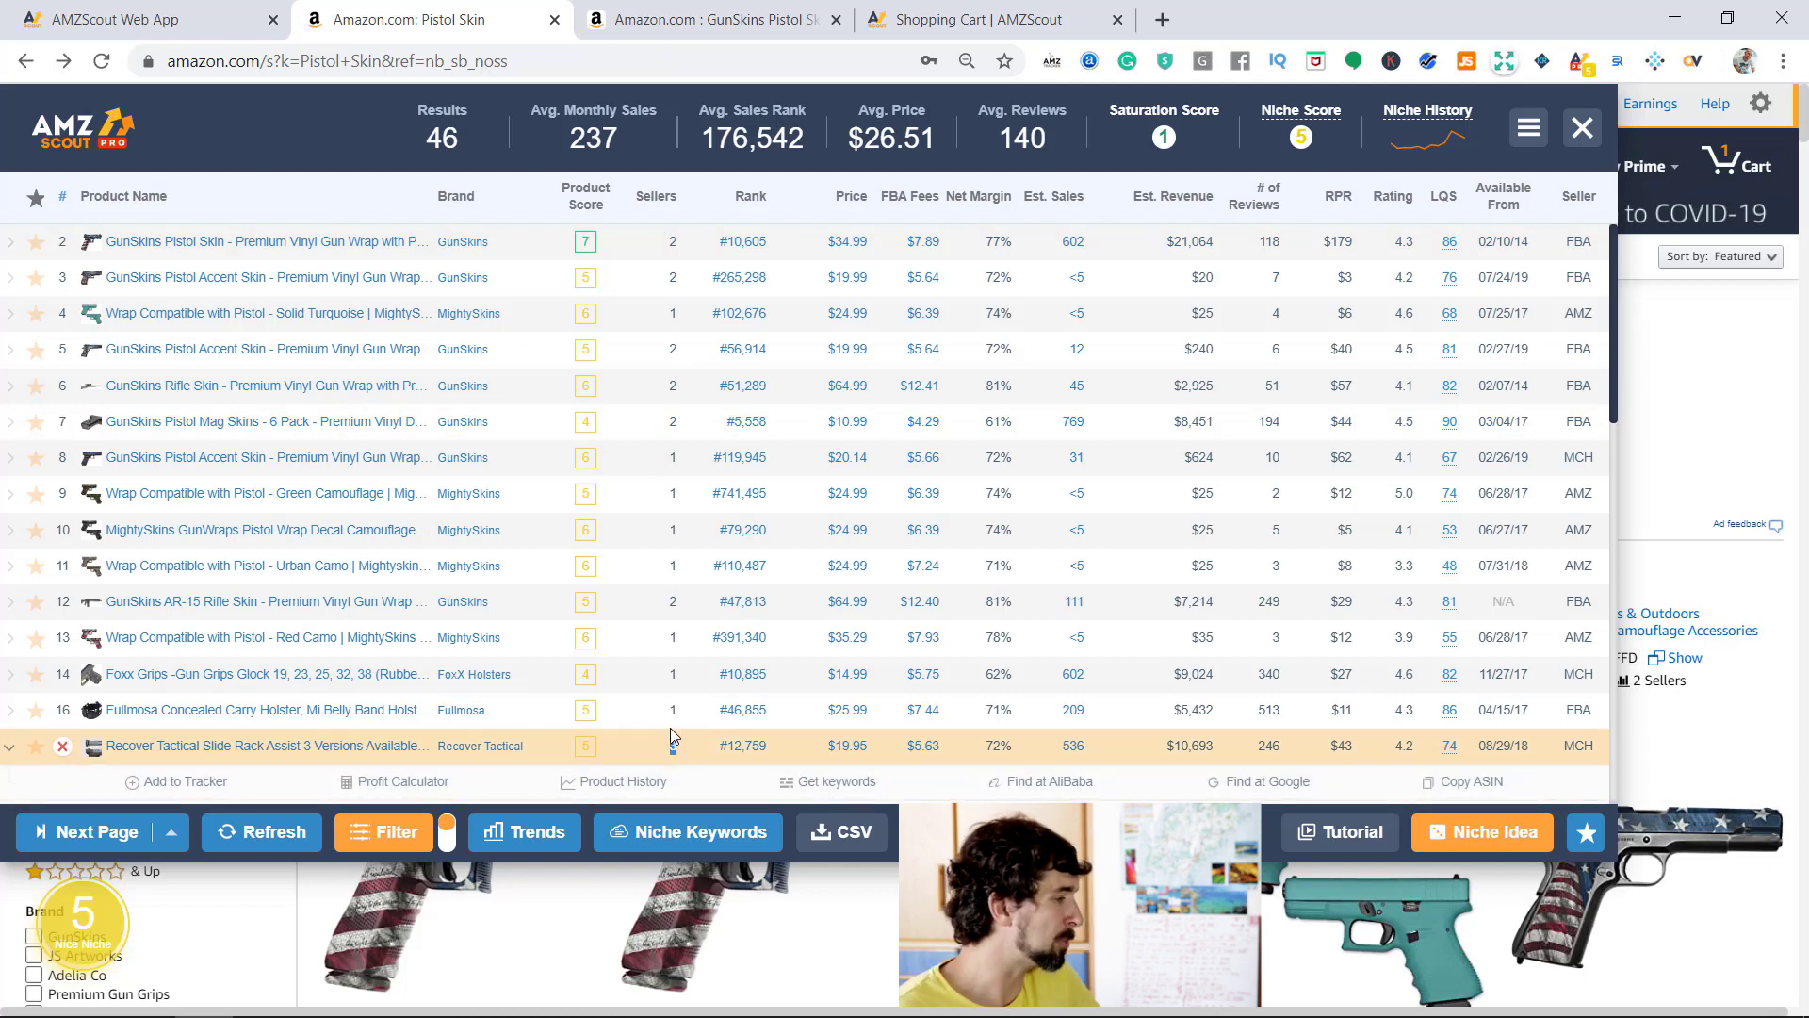
pyautogui.click(689, 748)
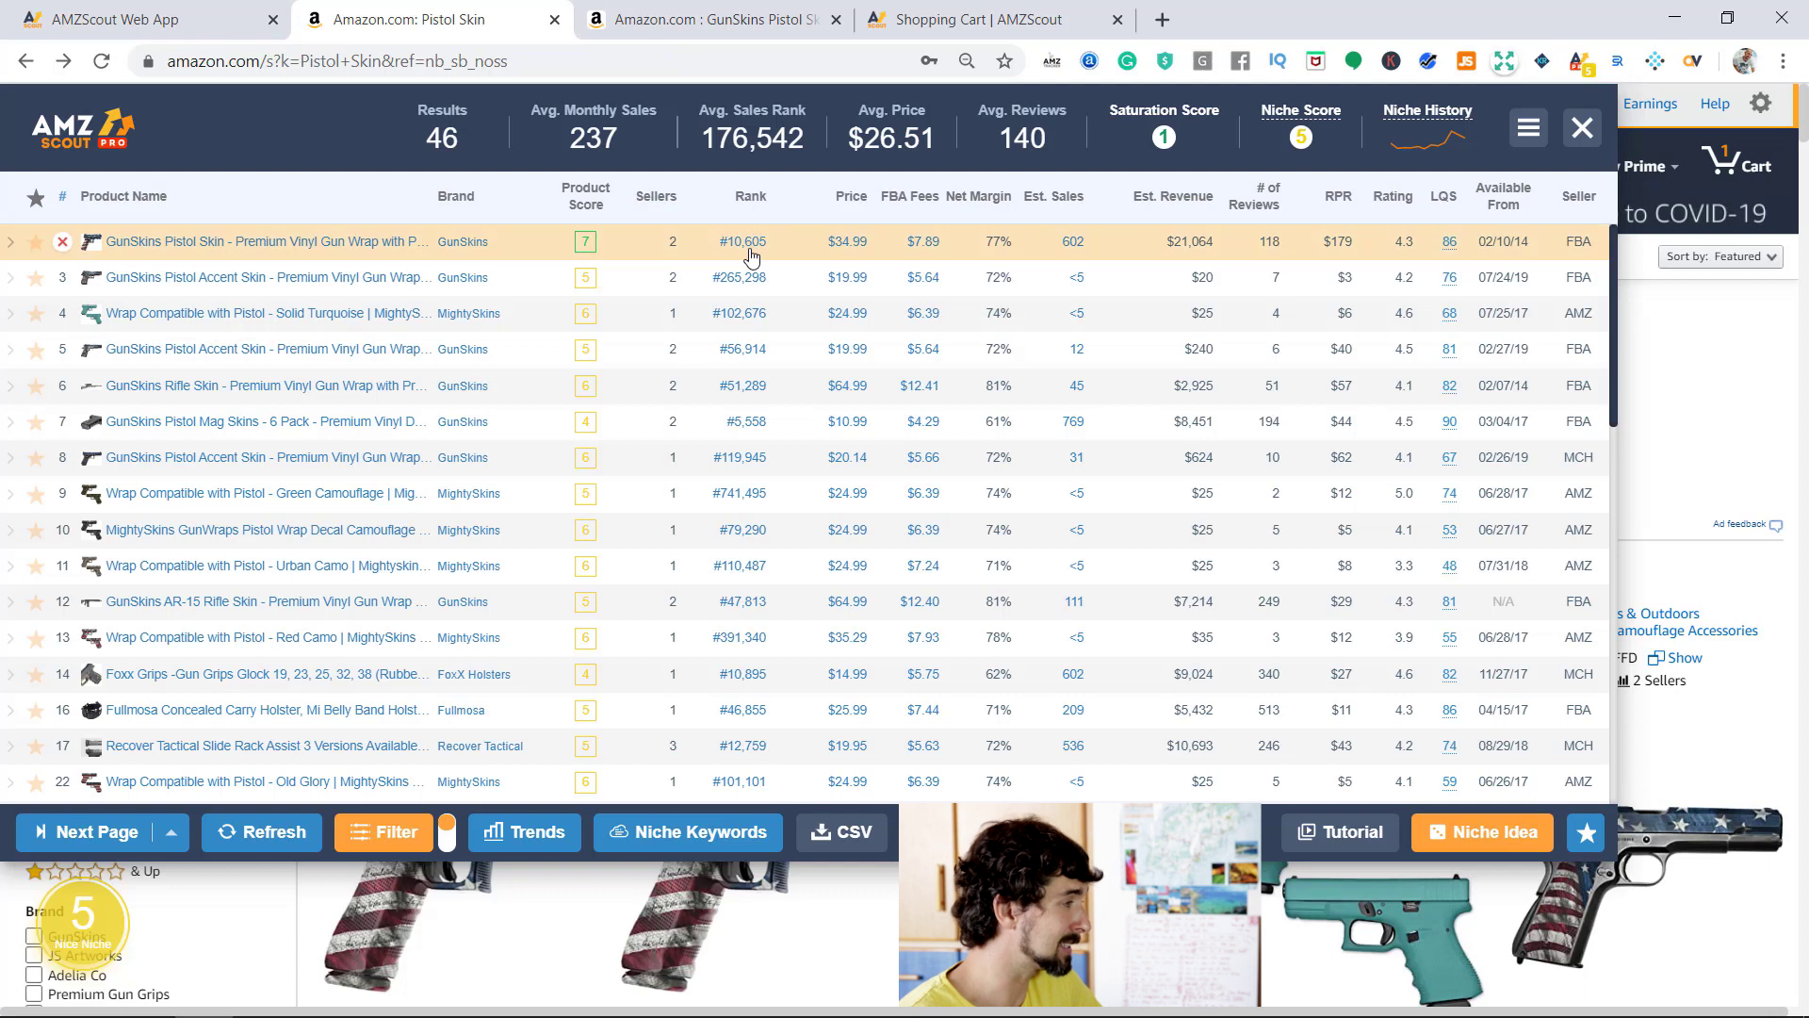
pyautogui.moveTo(757, 245)
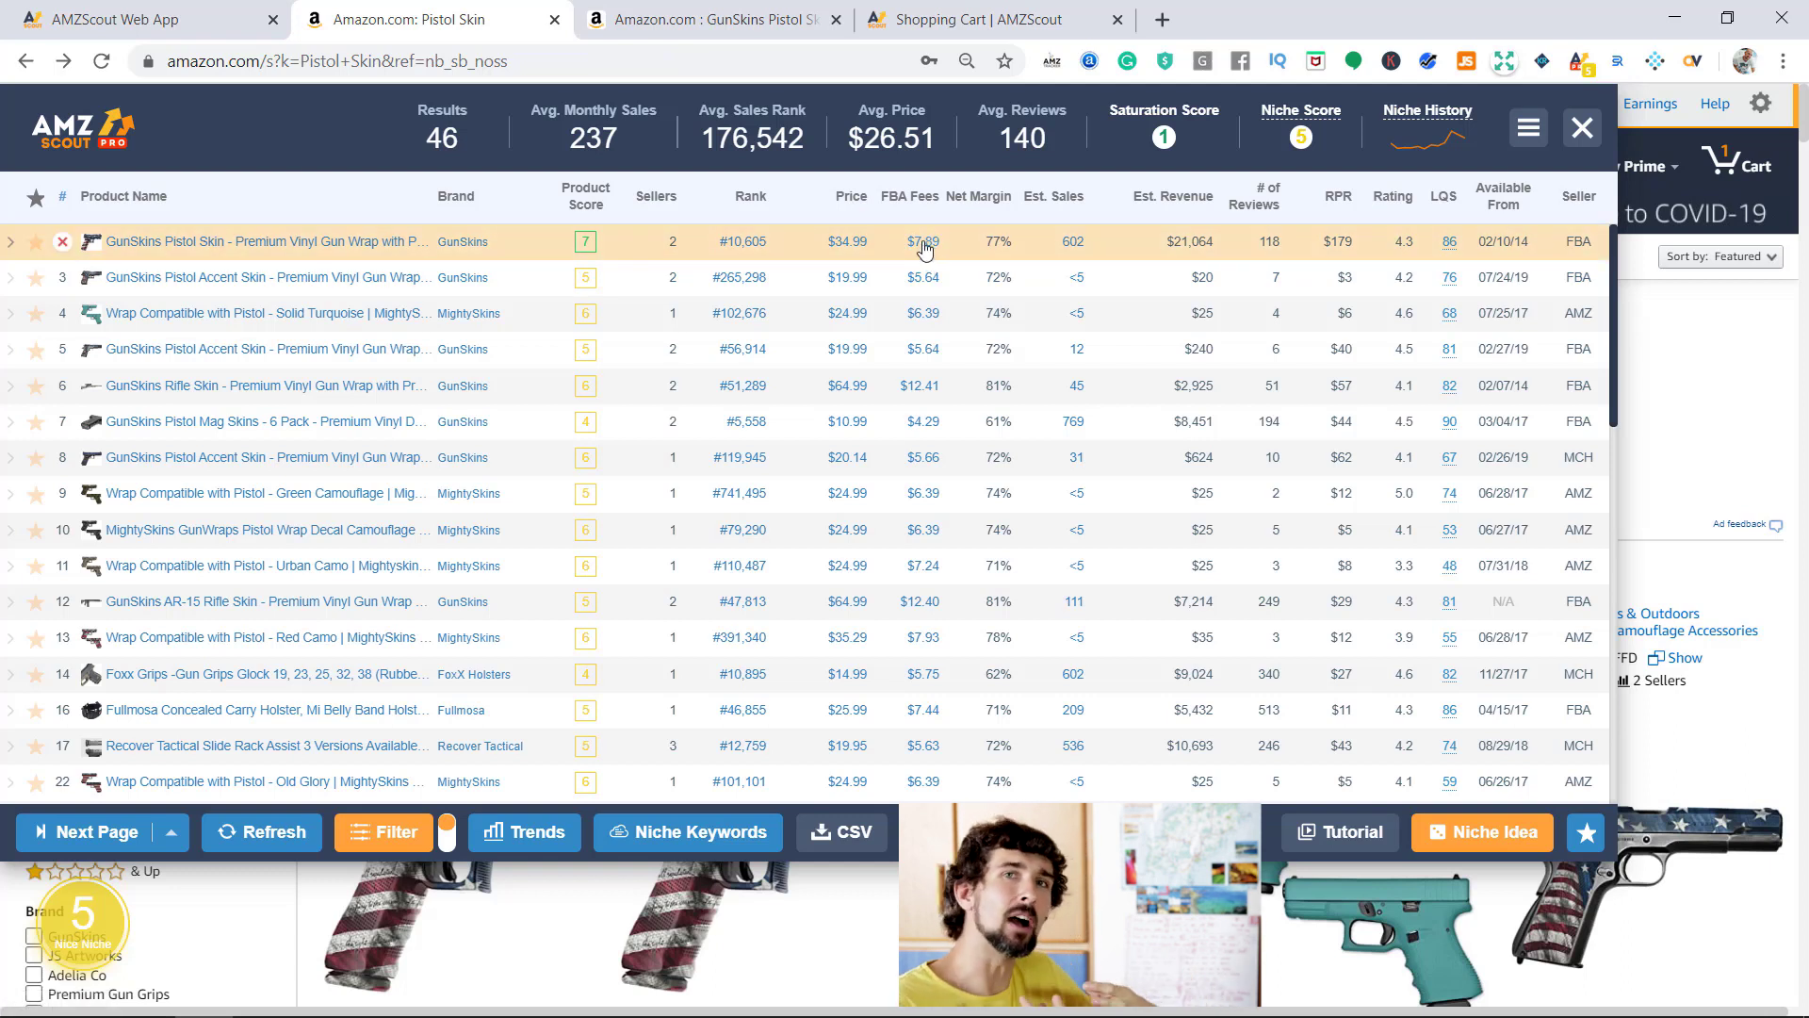
# Step: Examine the Product History of the GunSkins Pistol Skin in row 2, hide its Price series, and close the chart
pyautogui.click(858, 247)
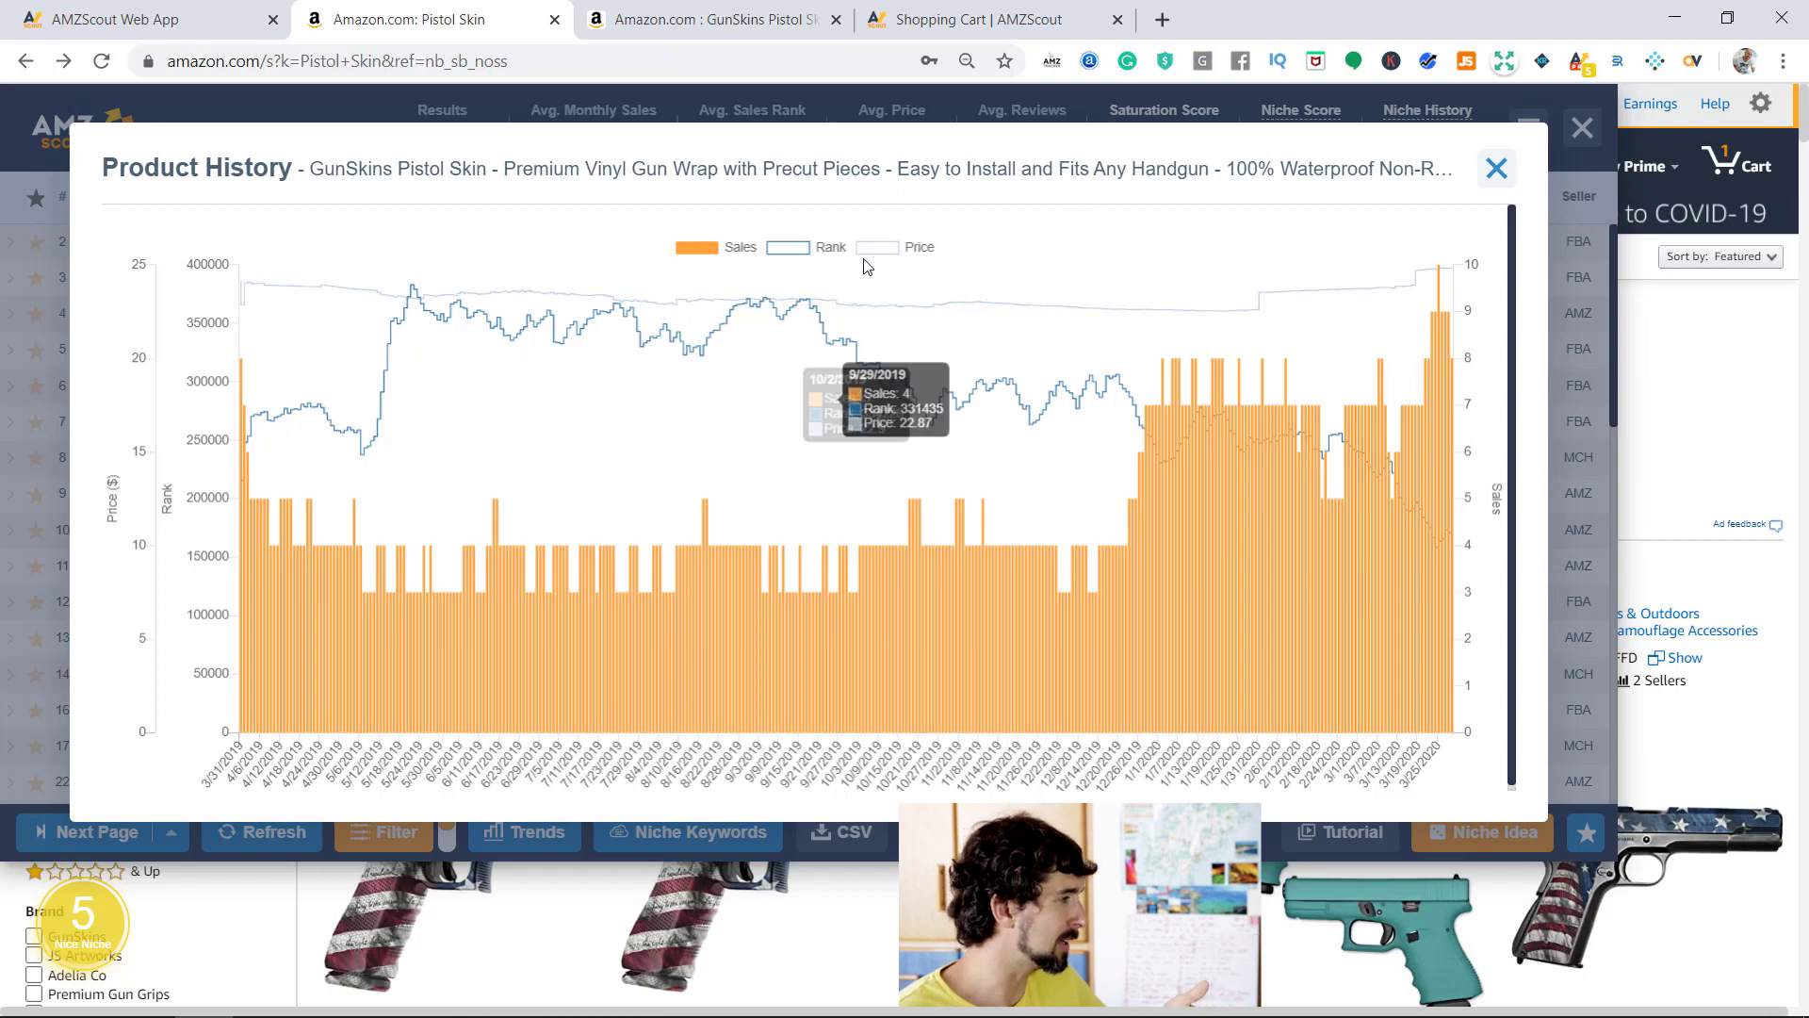
pyautogui.click(1494, 168)
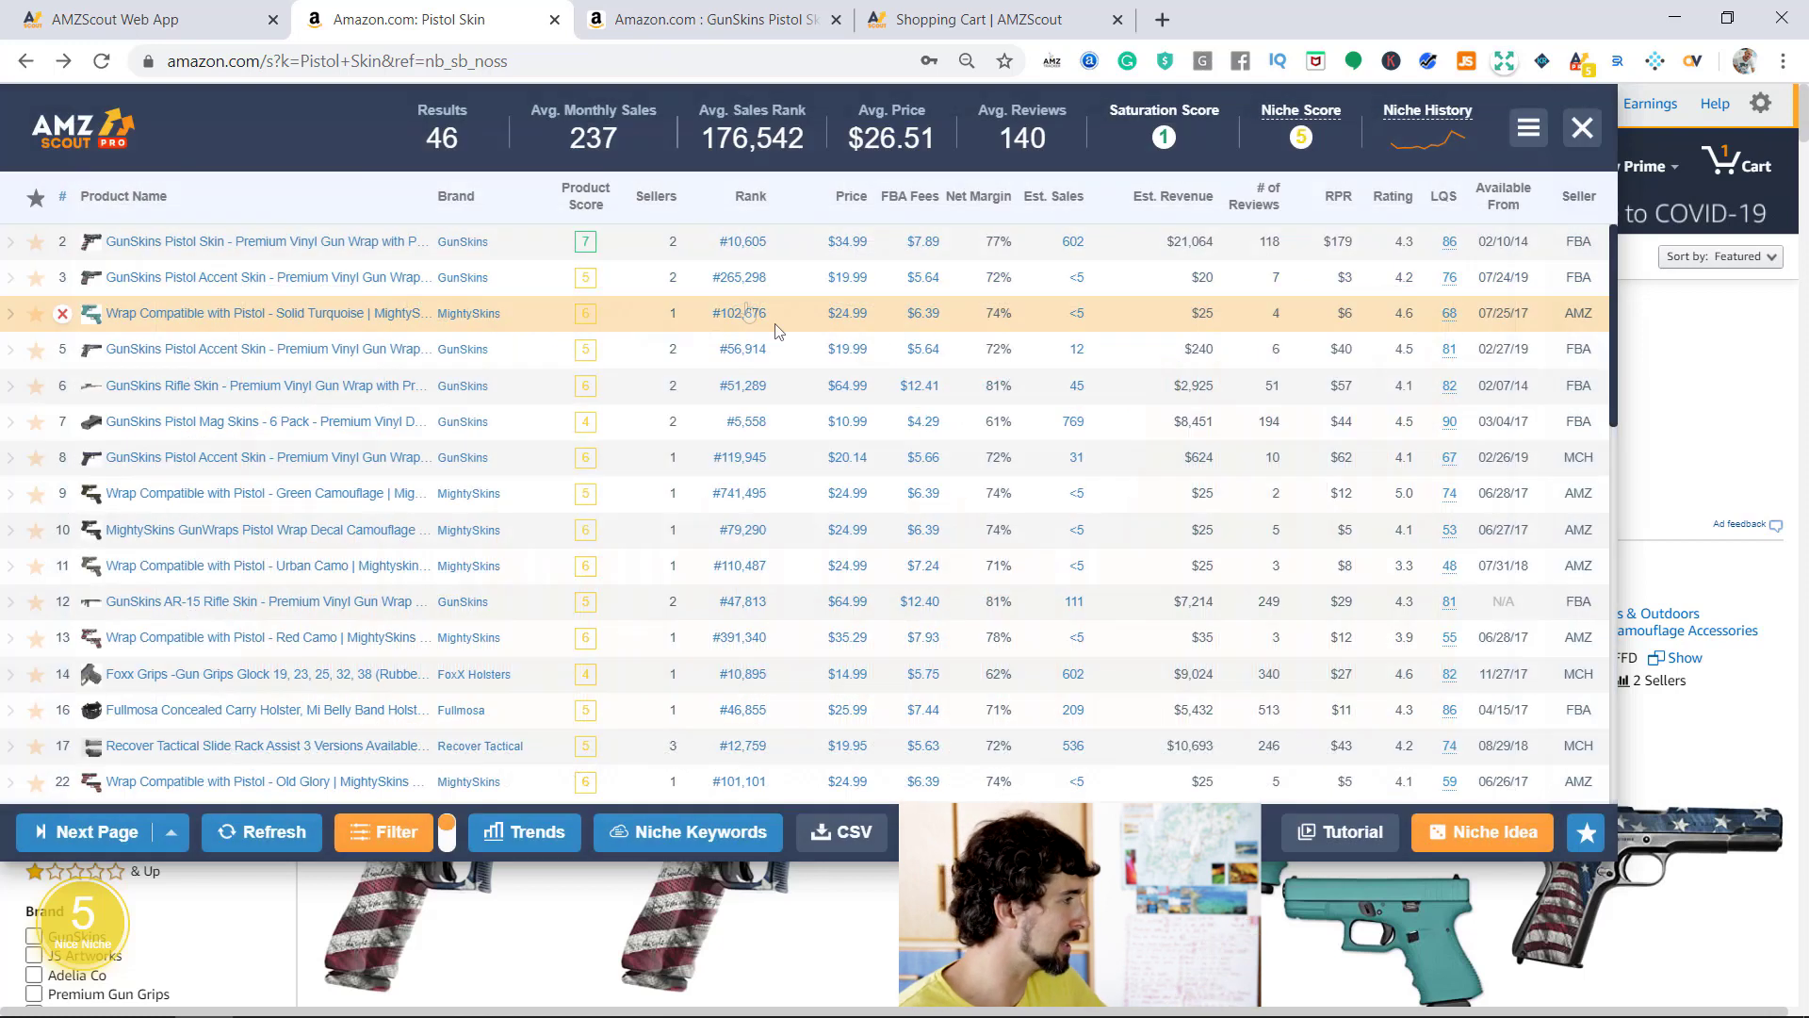
pyautogui.click(843, 242)
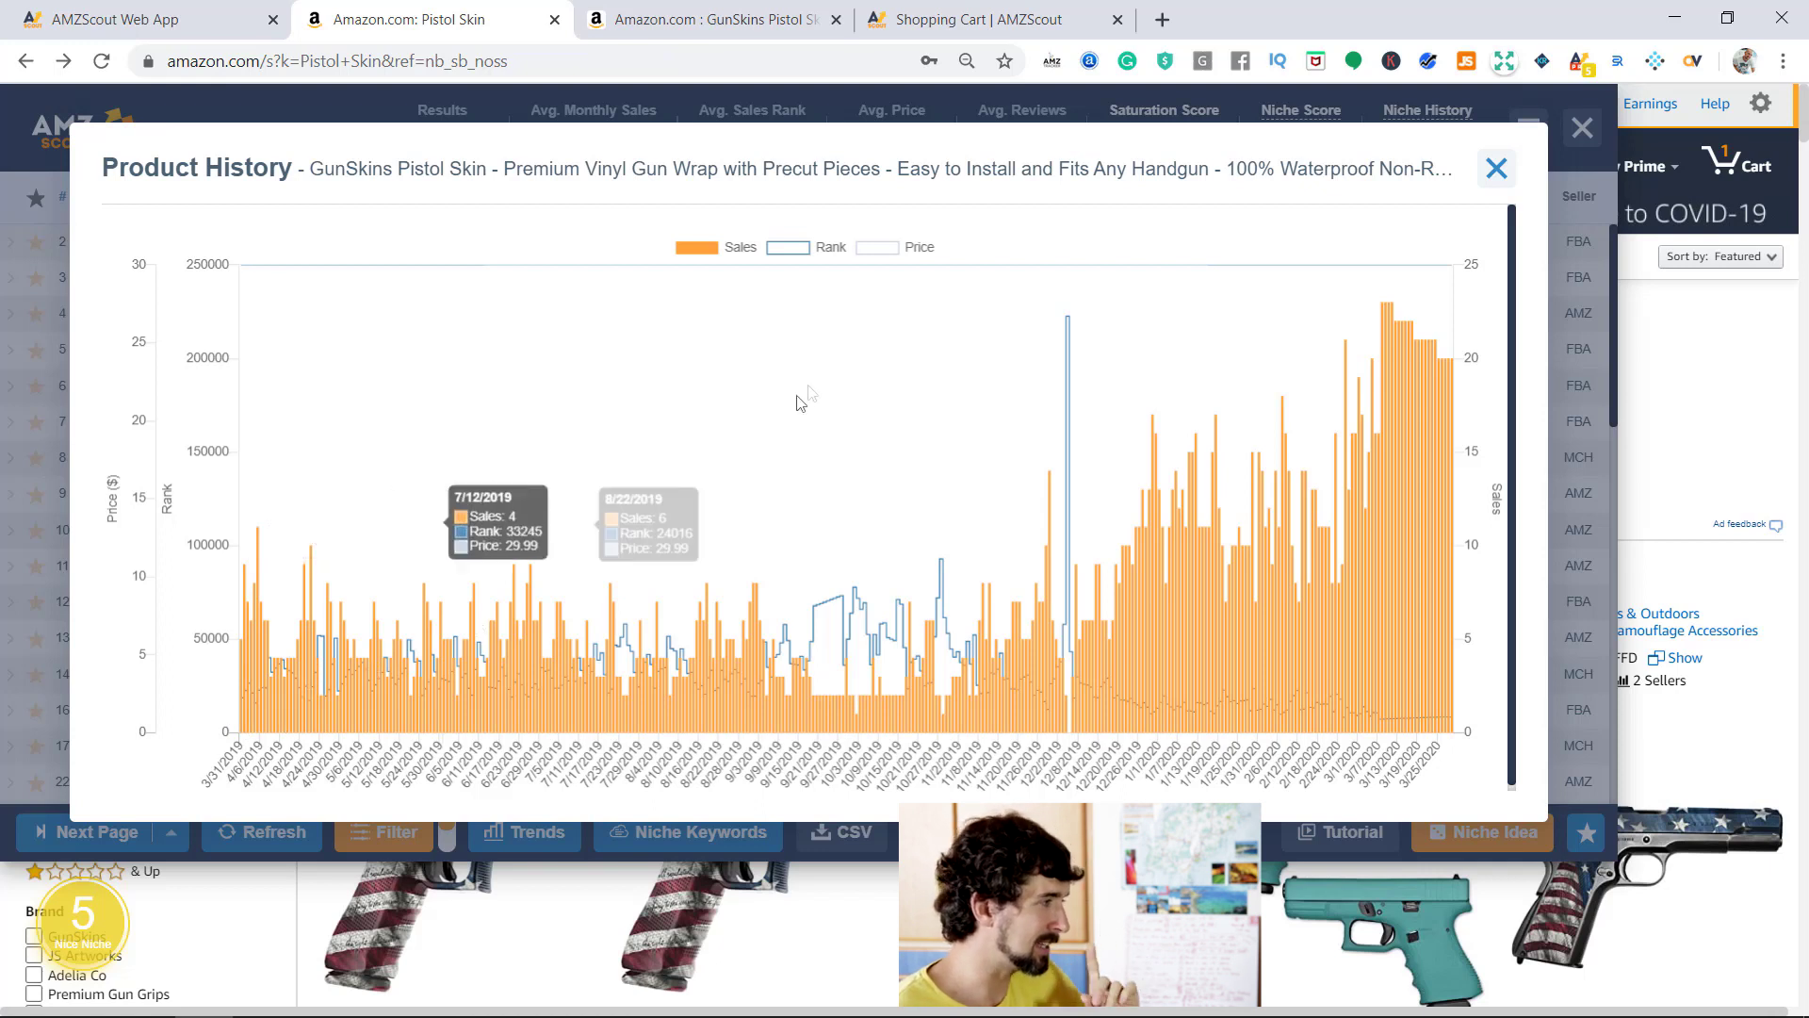
pyautogui.click(886, 255)
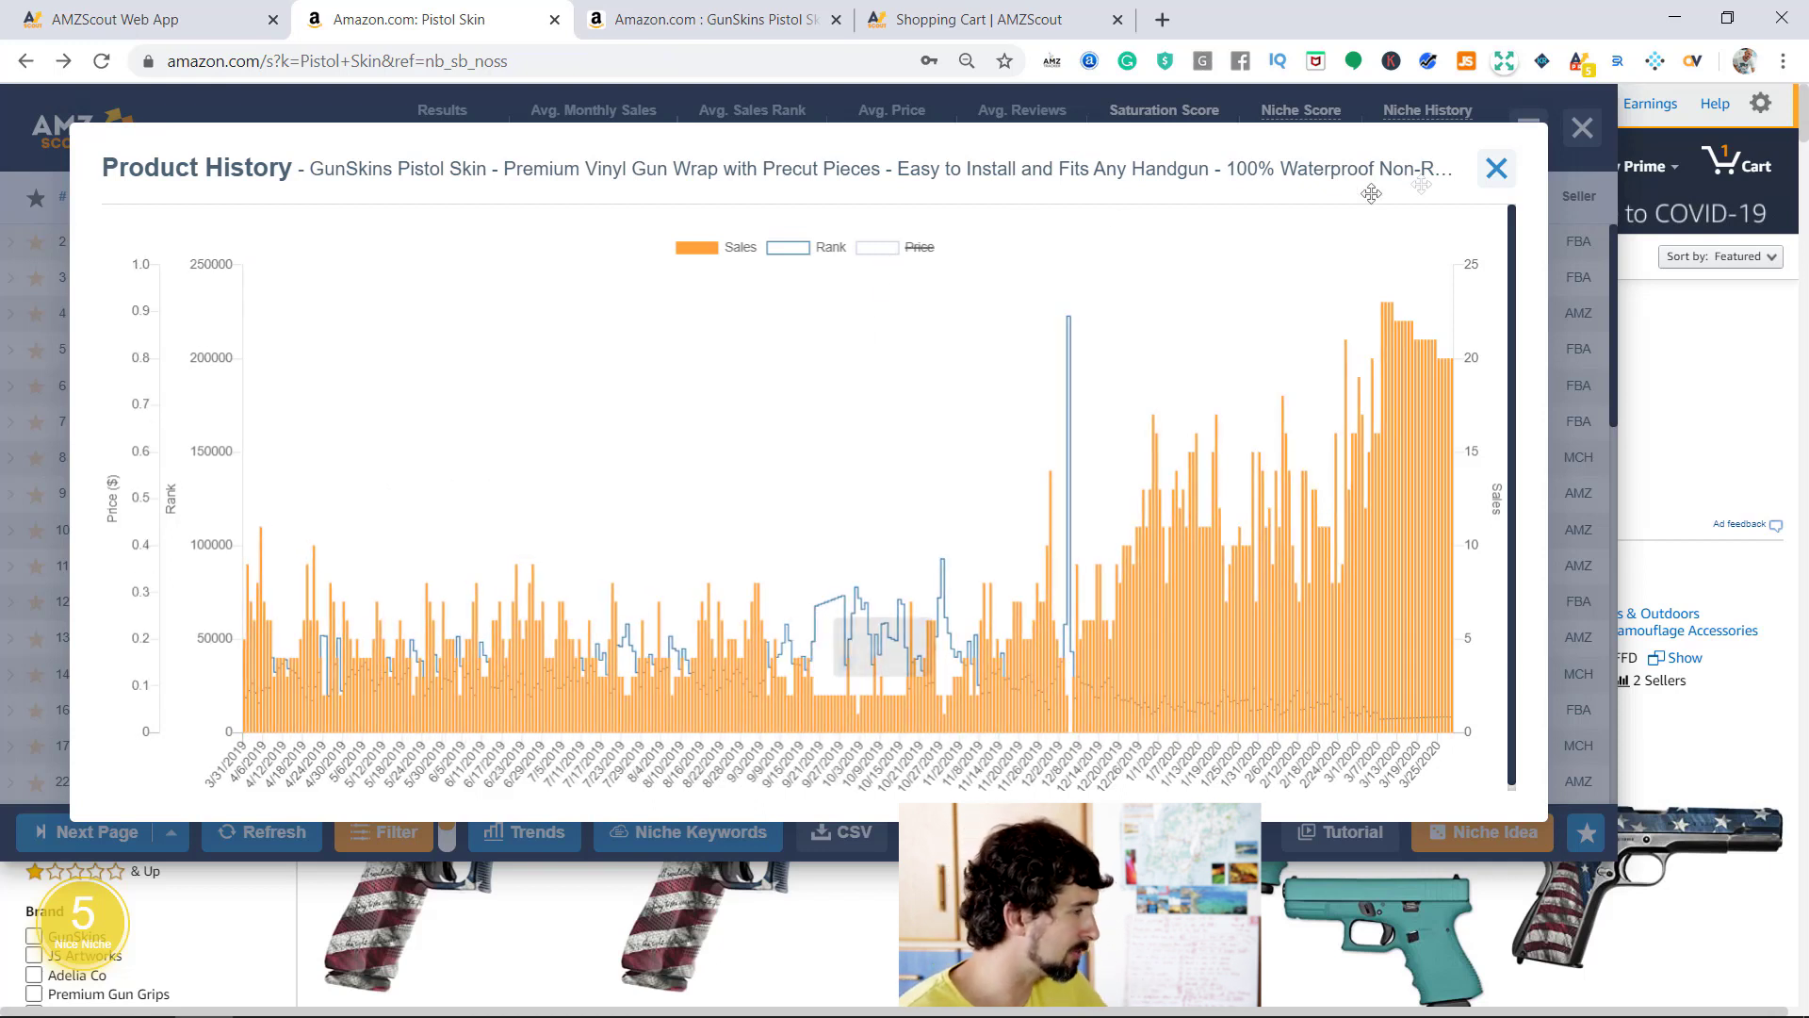
pyautogui.click(1496, 168)
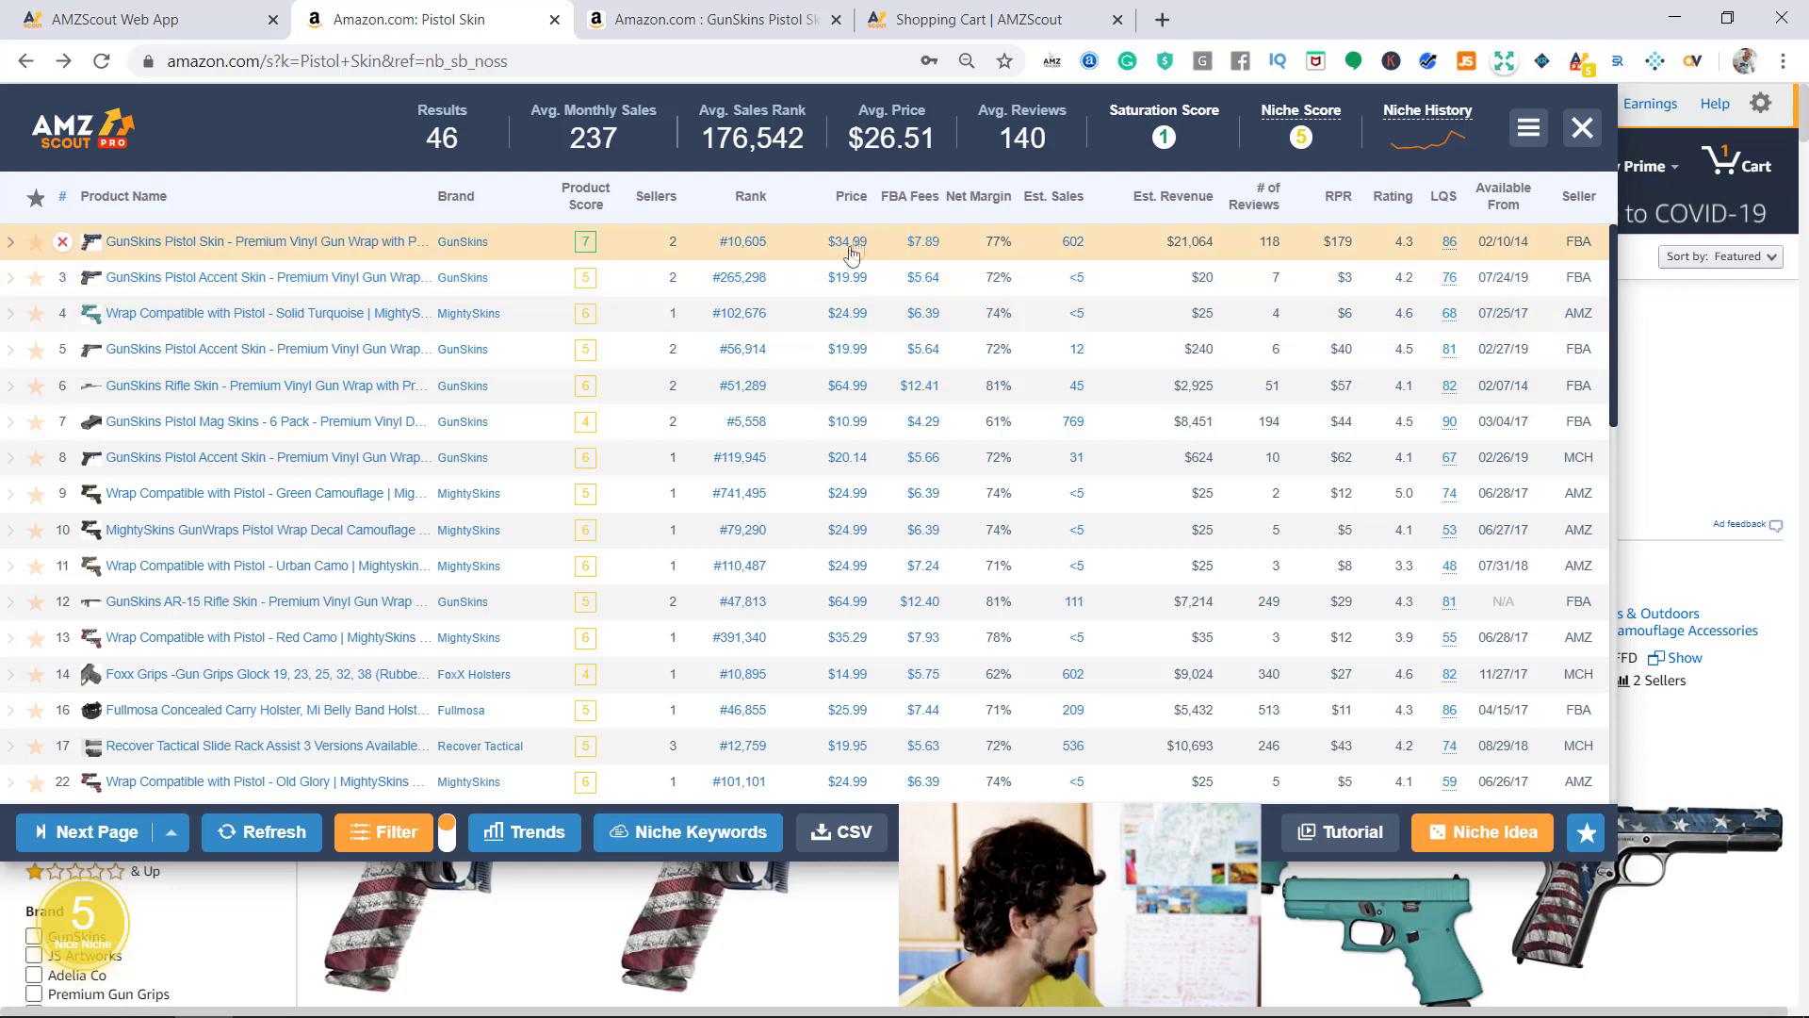
# Step: View the Product History of the GunSkins Pistol Skin again, followed by that of the GunSkins Pistol Accent Skin in row 3
pyautogui.click(849, 247)
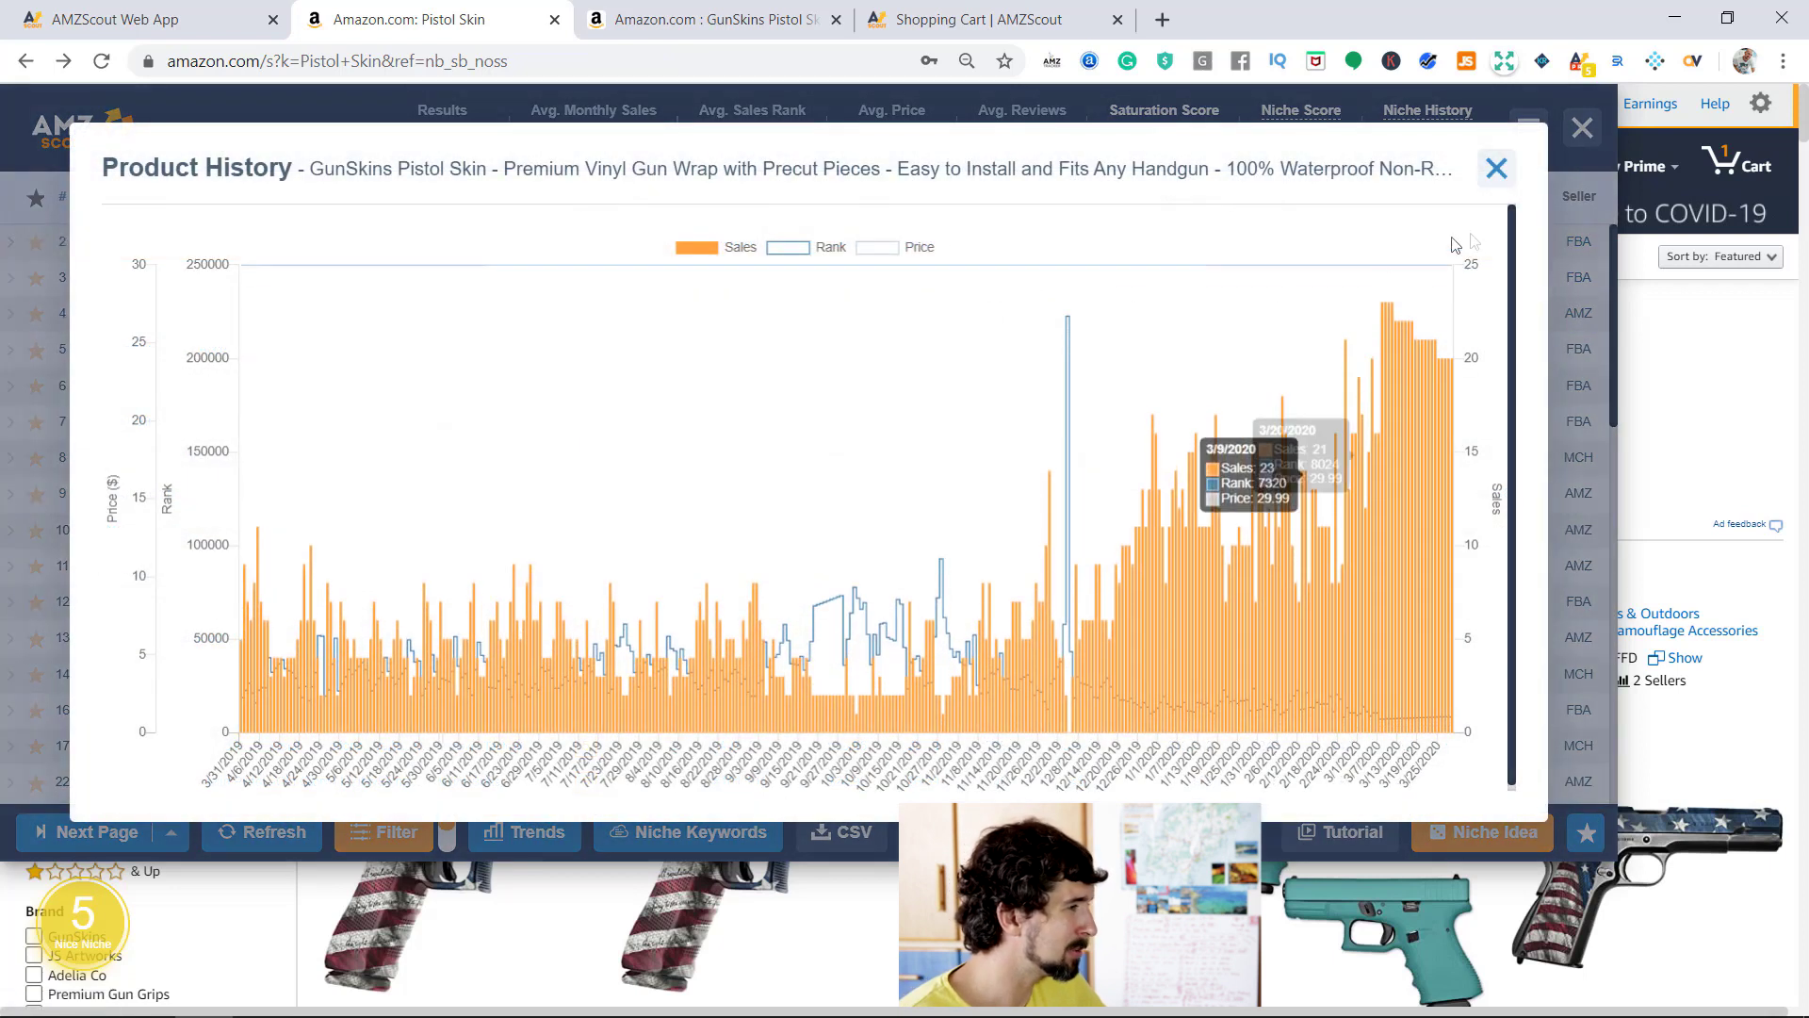
pyautogui.click(1495, 171)
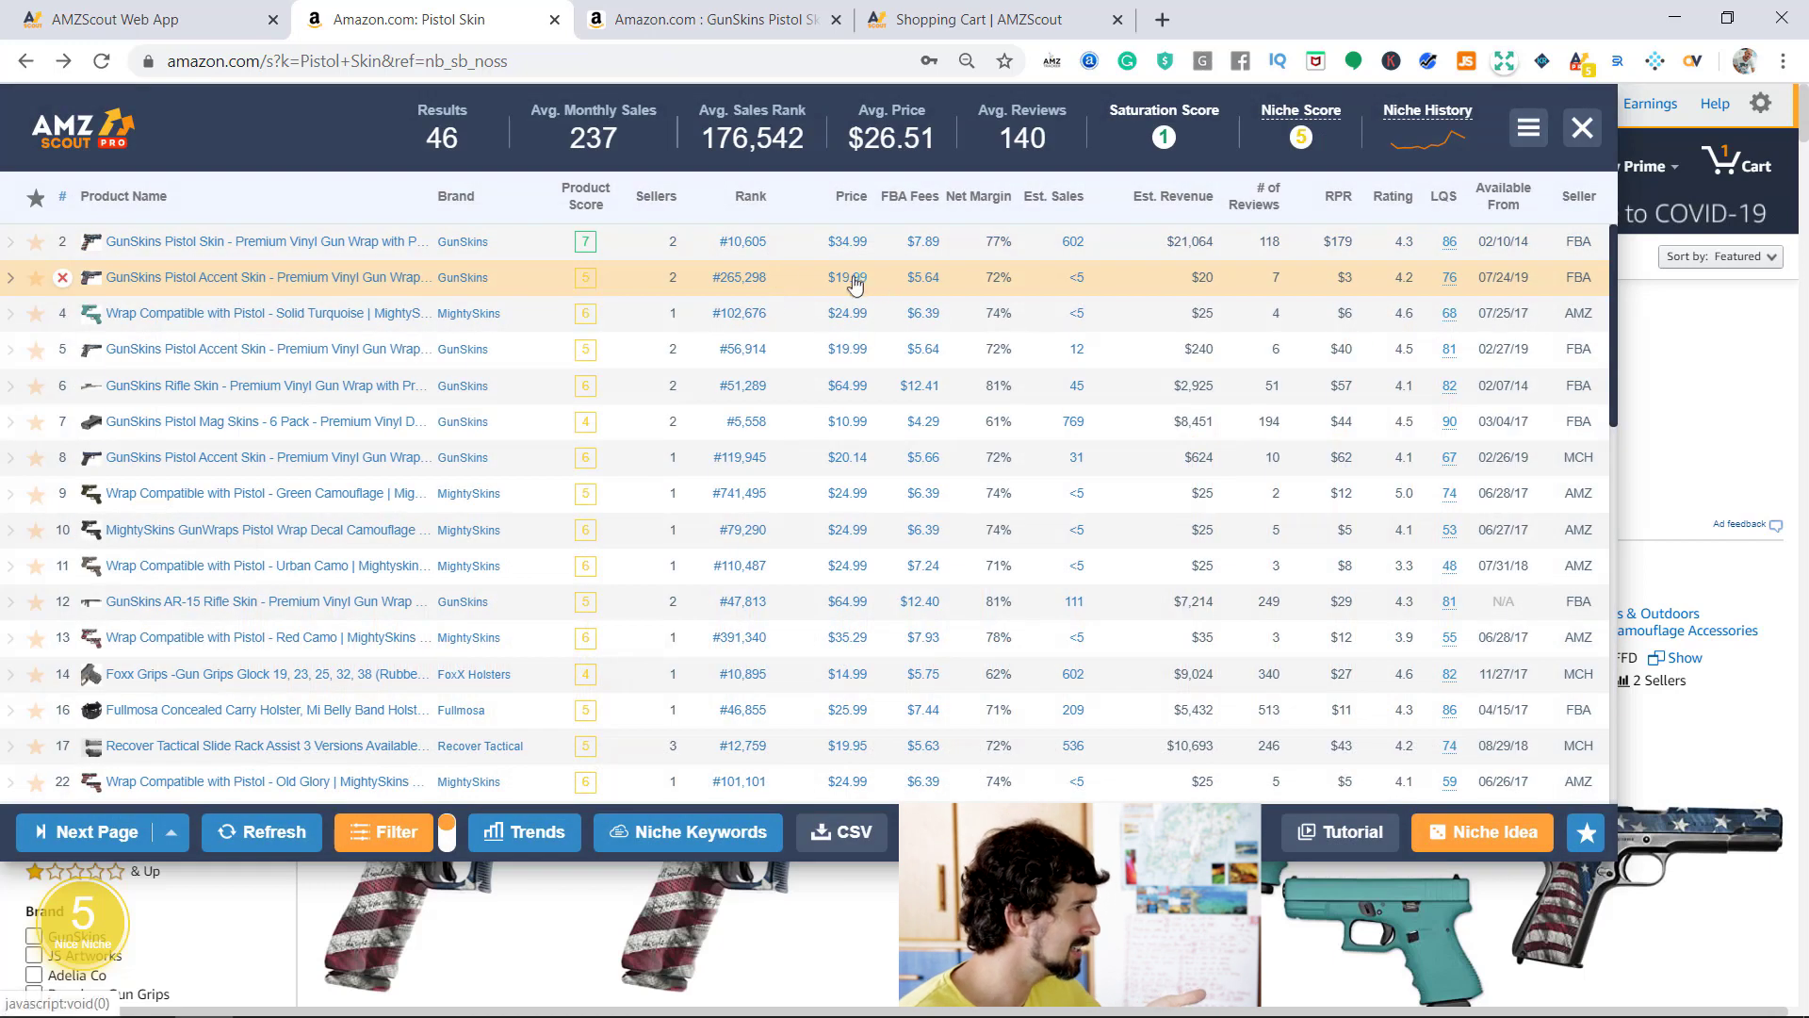
pyautogui.click(850, 279)
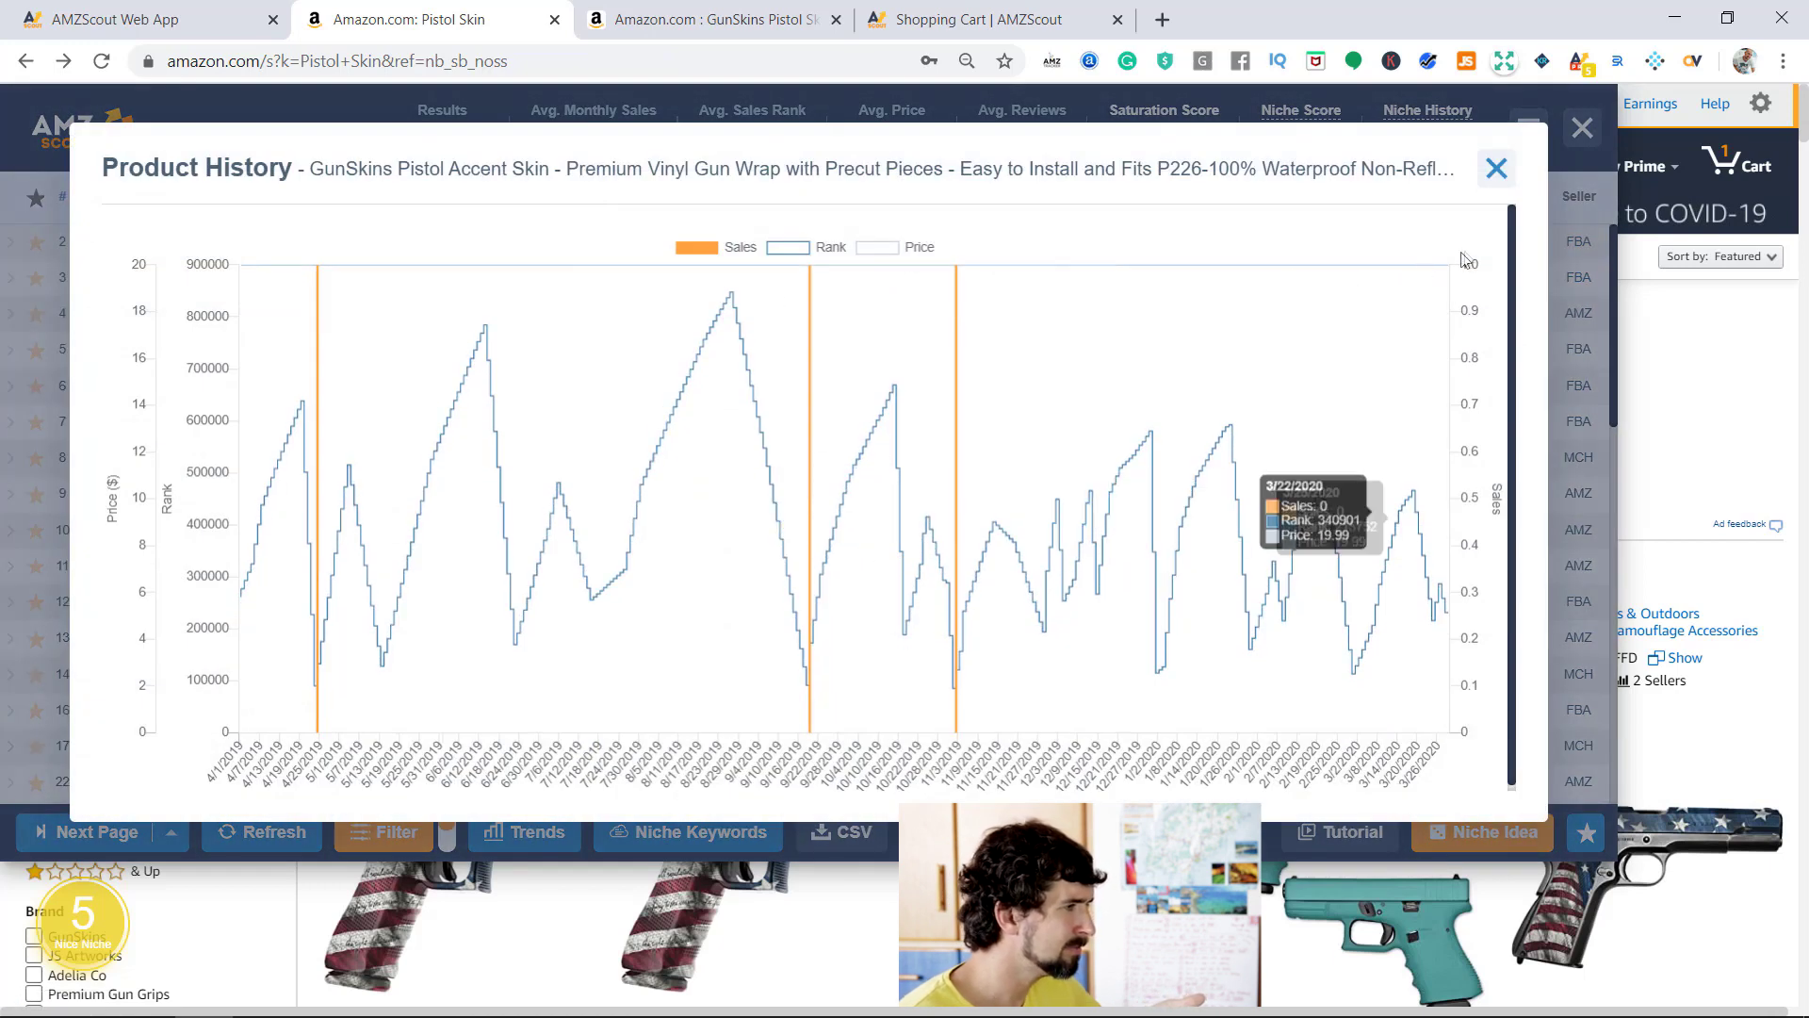
pyautogui.click(1496, 169)
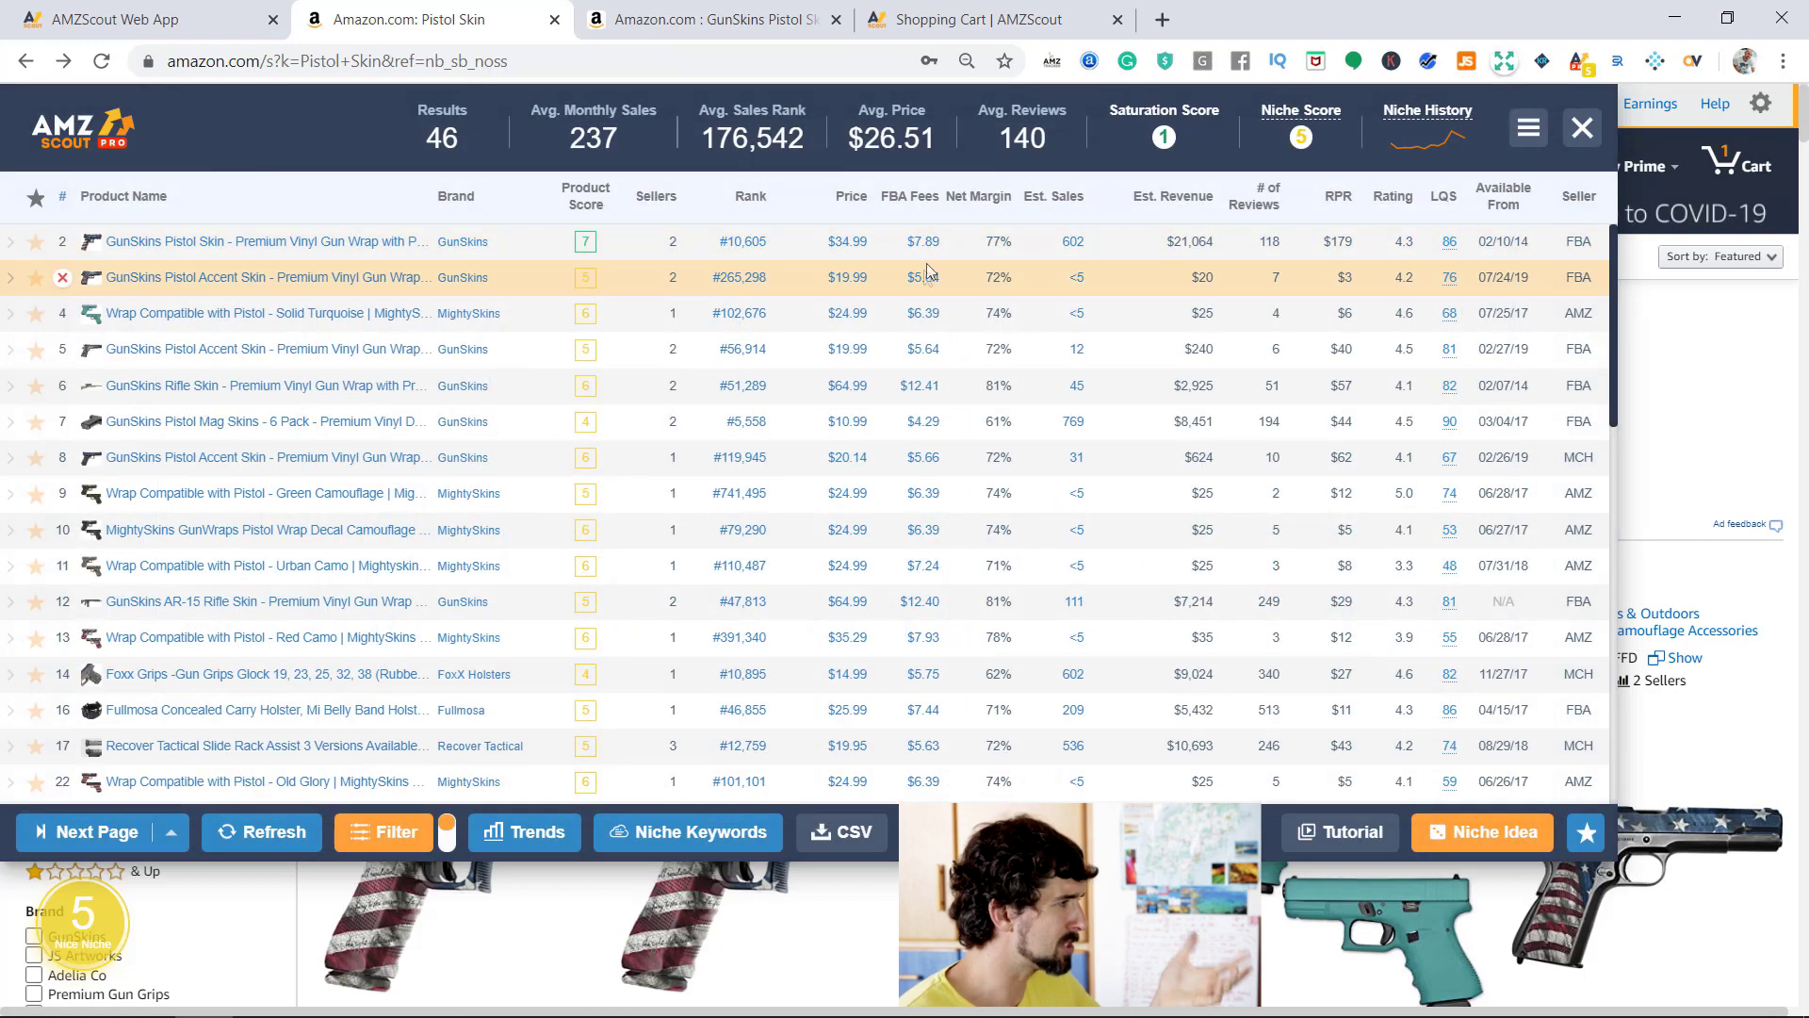
# Step: Compare the Product History of the GunSkins Pistol Skin with that of the MightySkins Solid Turquoise wrap in row 4, and reopen the former
pyautogui.click(848, 242)
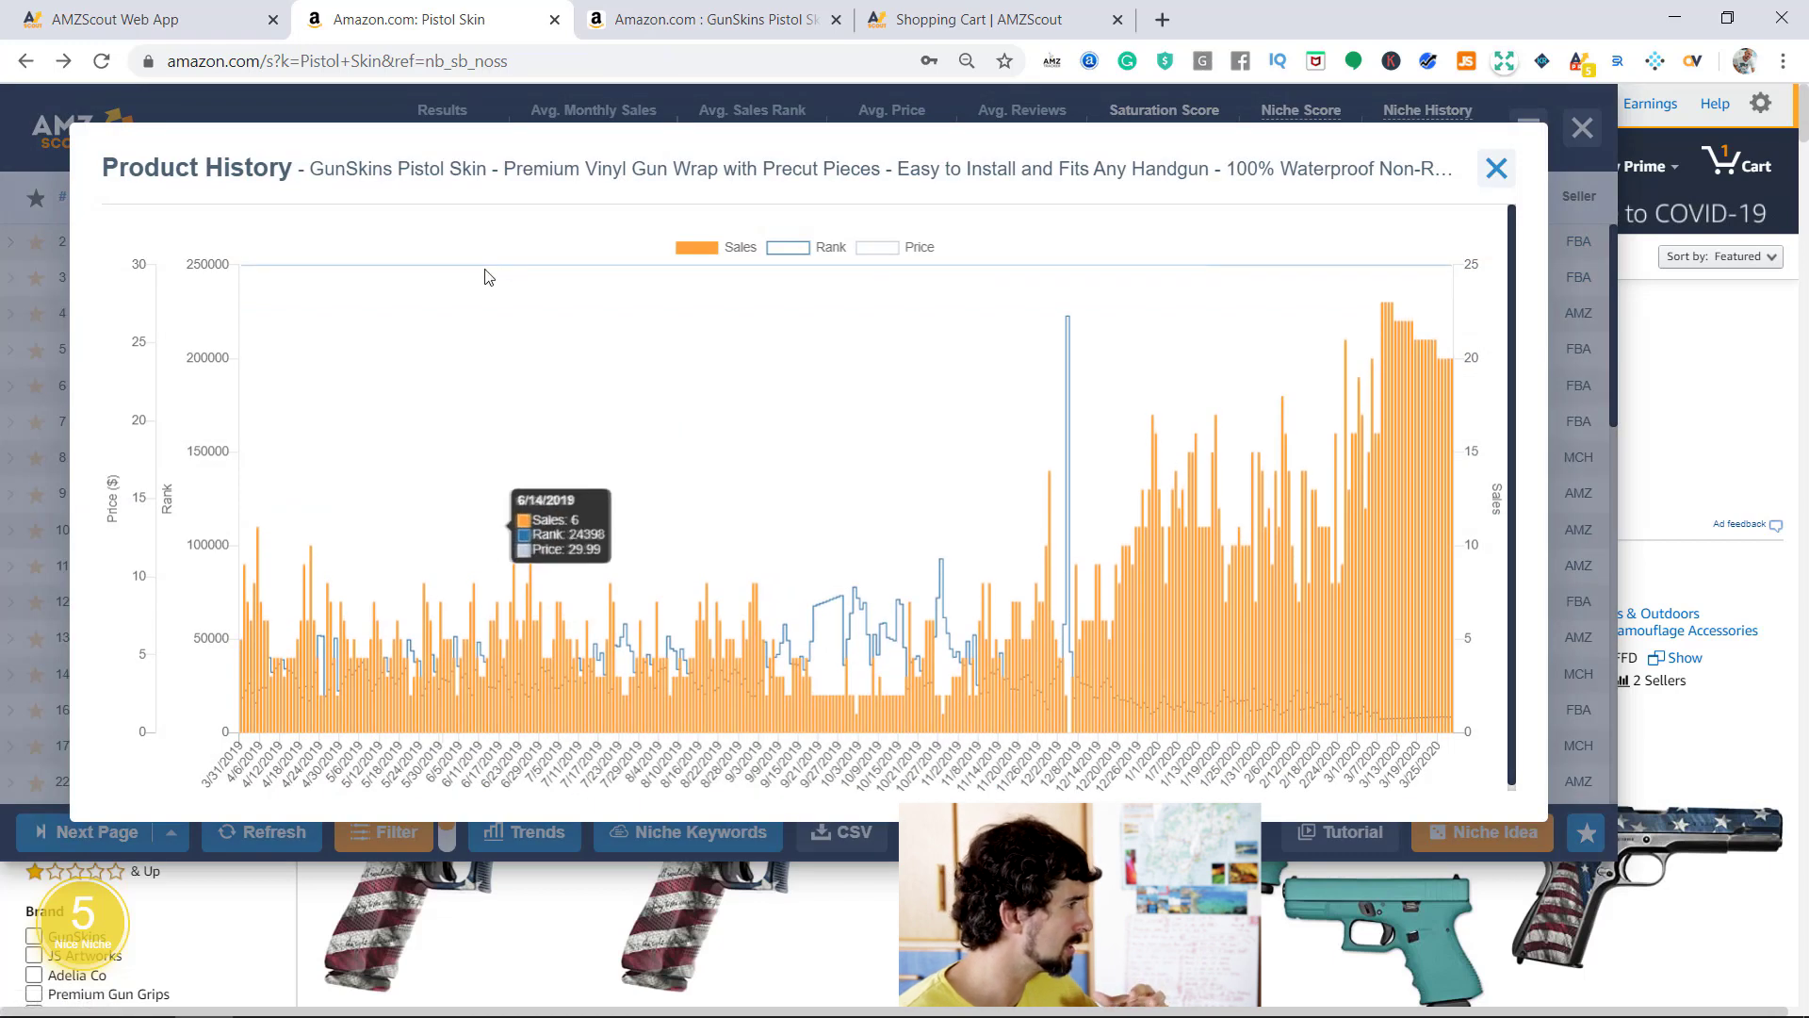
pyautogui.click(1489, 172)
pyautogui.click(850, 316)
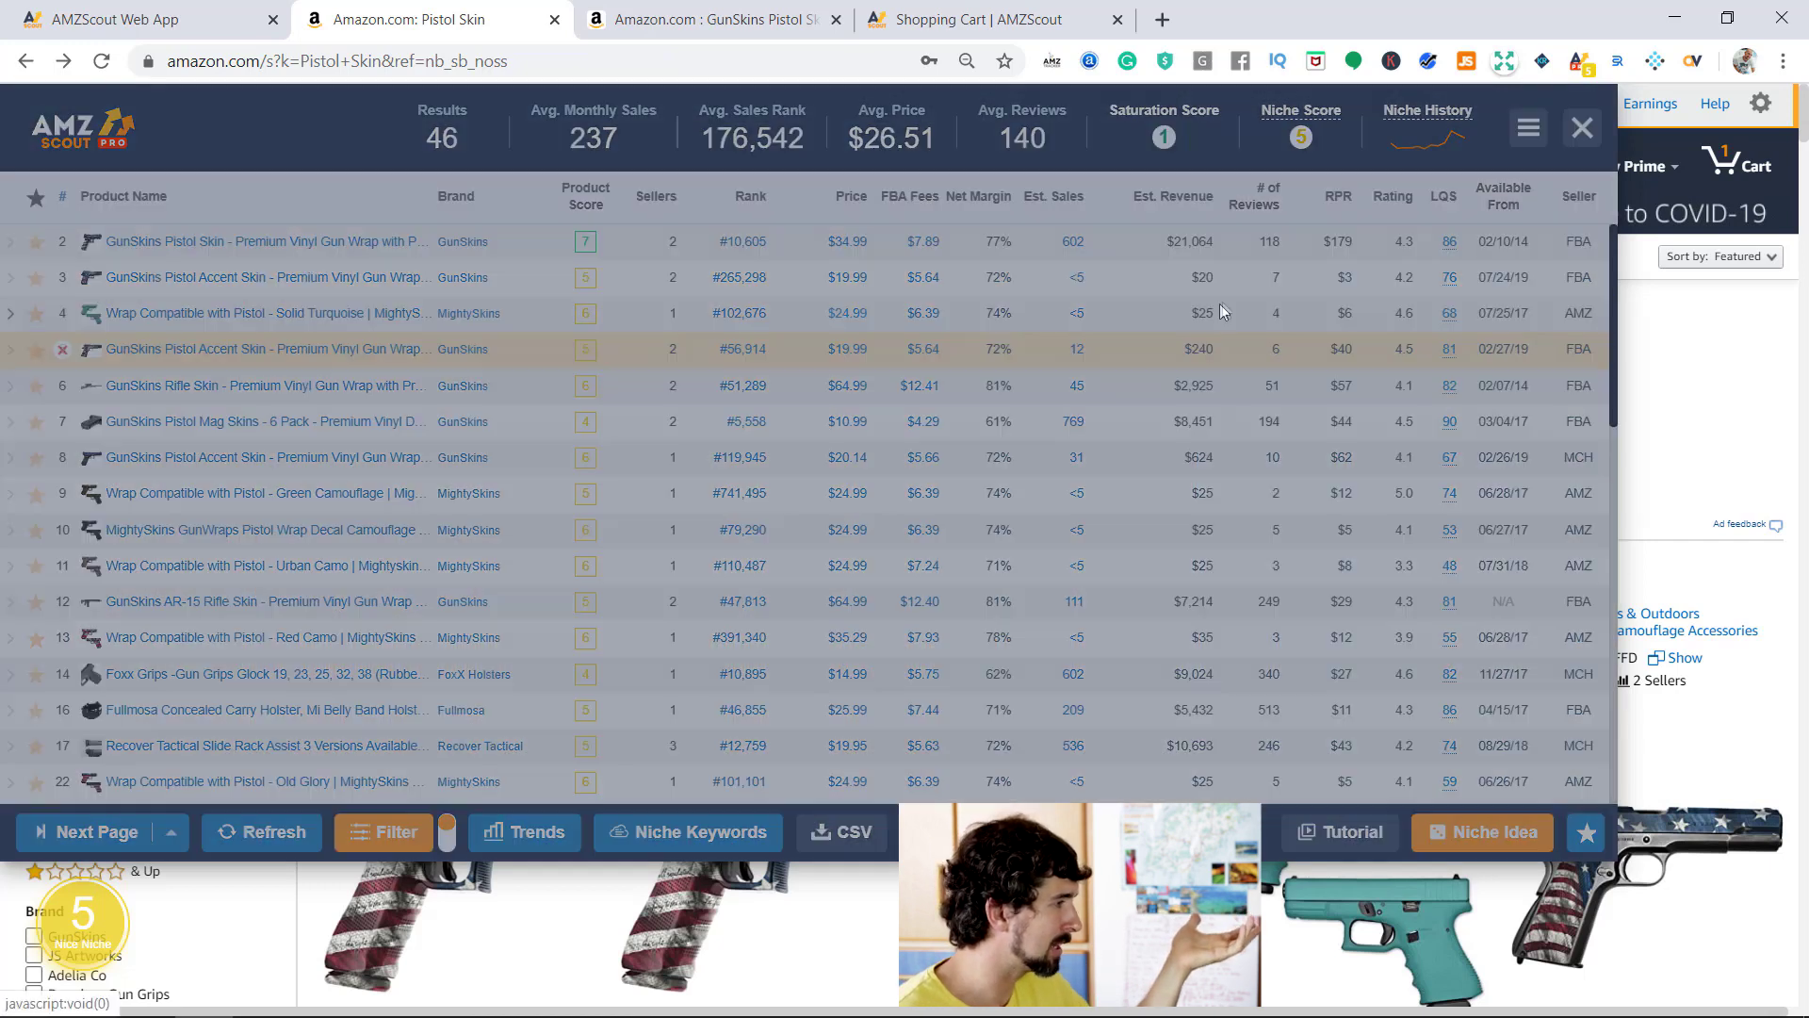
pyautogui.click(1497, 170)
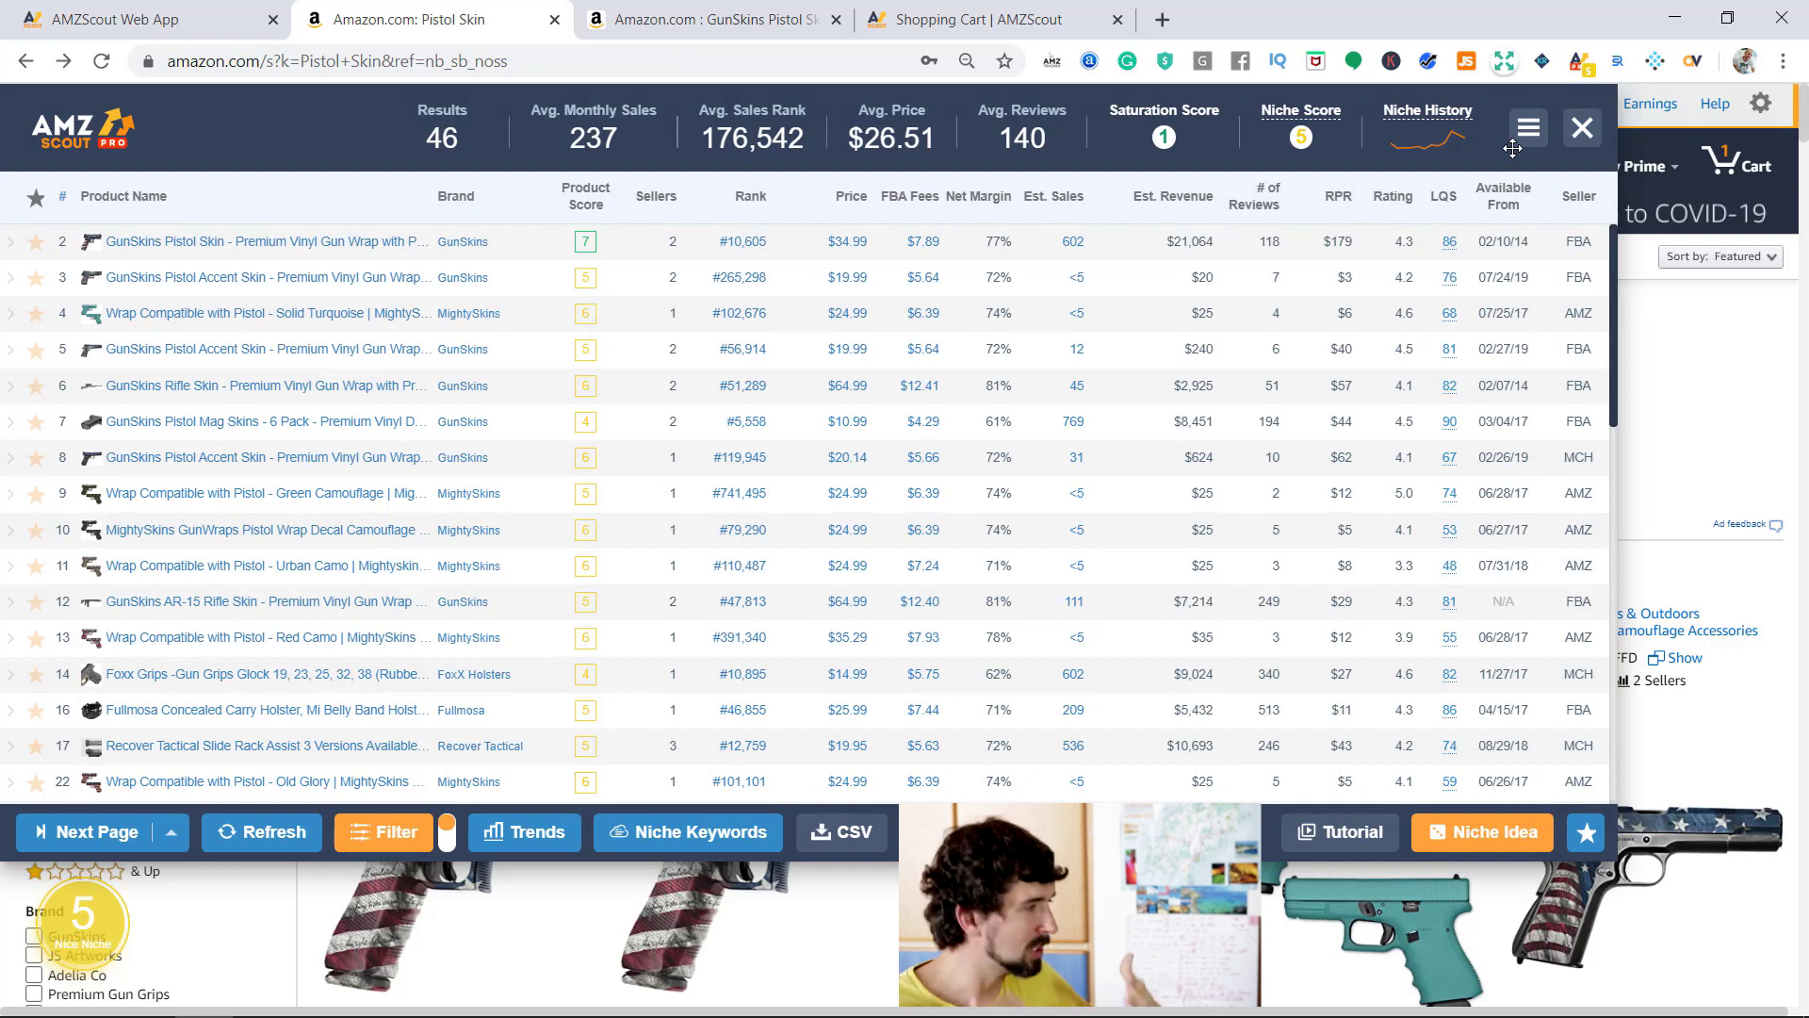
pyautogui.click(850, 243)
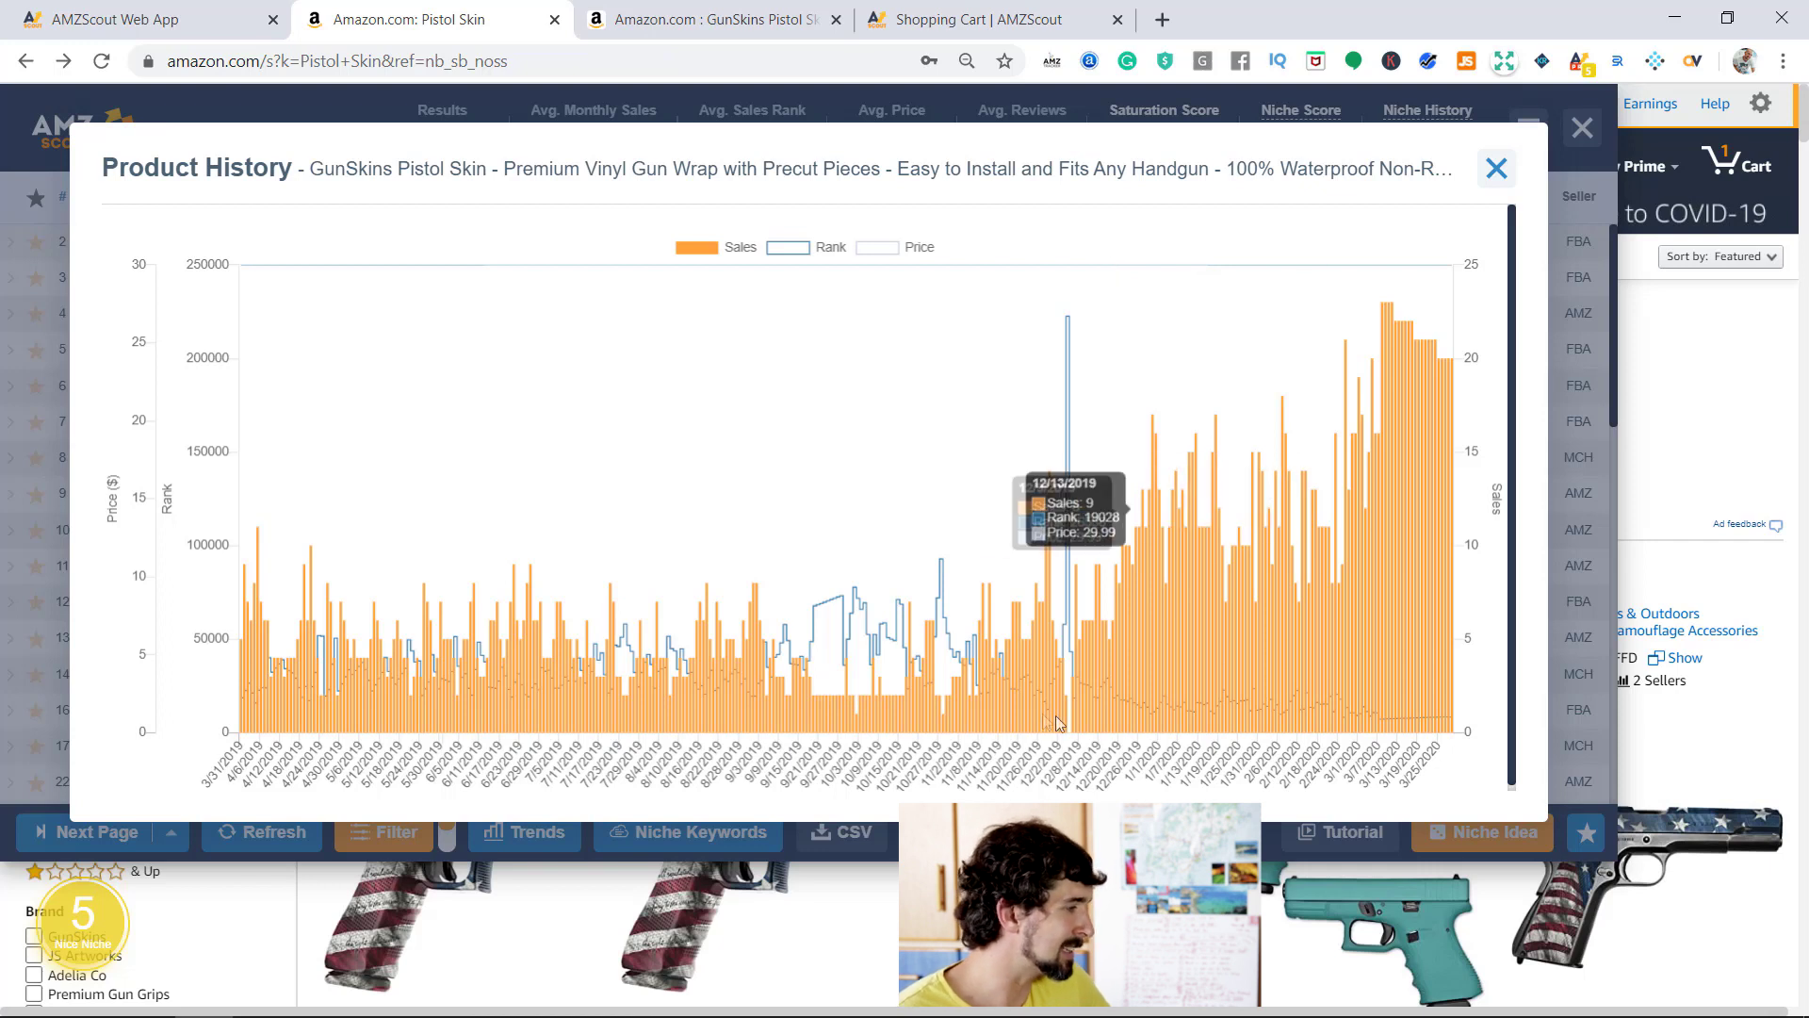
# Step: View the Product History of the MightySkins Green Camouflage wrap in row 9, followed by that of the GunSkins AR-15 Rifle Skin in row 12
pyautogui.click(1497, 168)
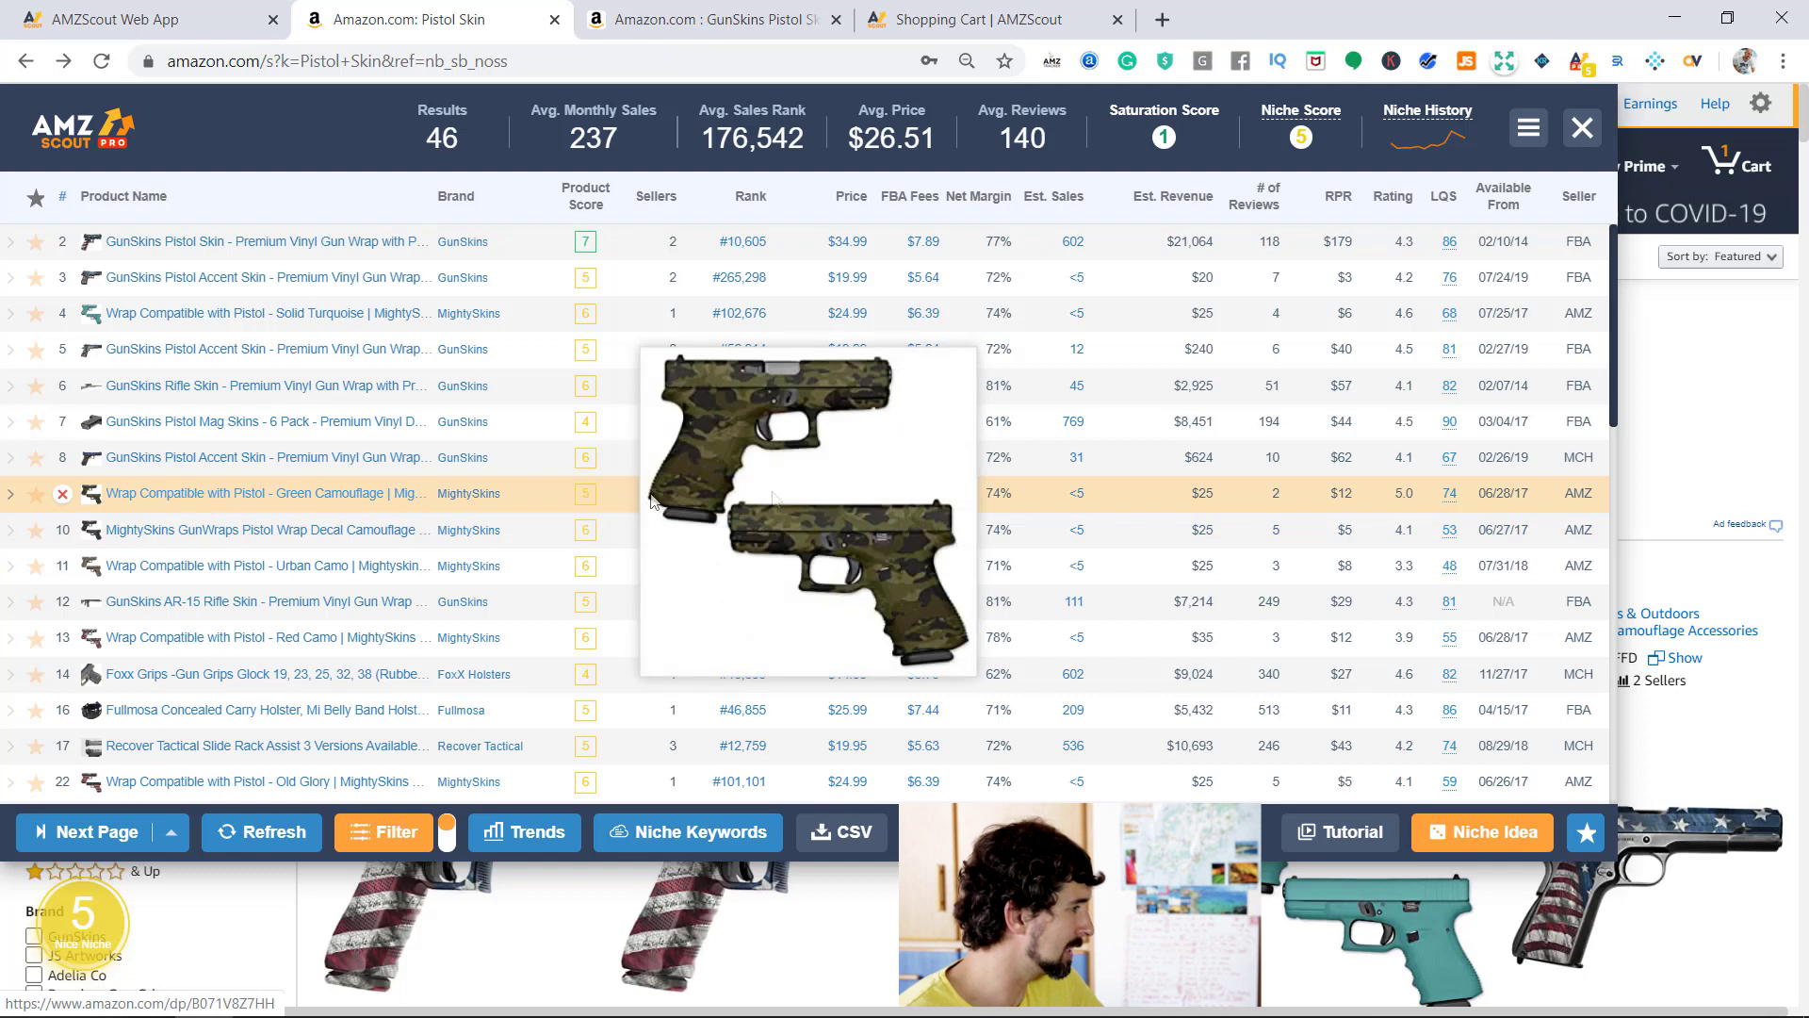
pyautogui.click(855, 496)
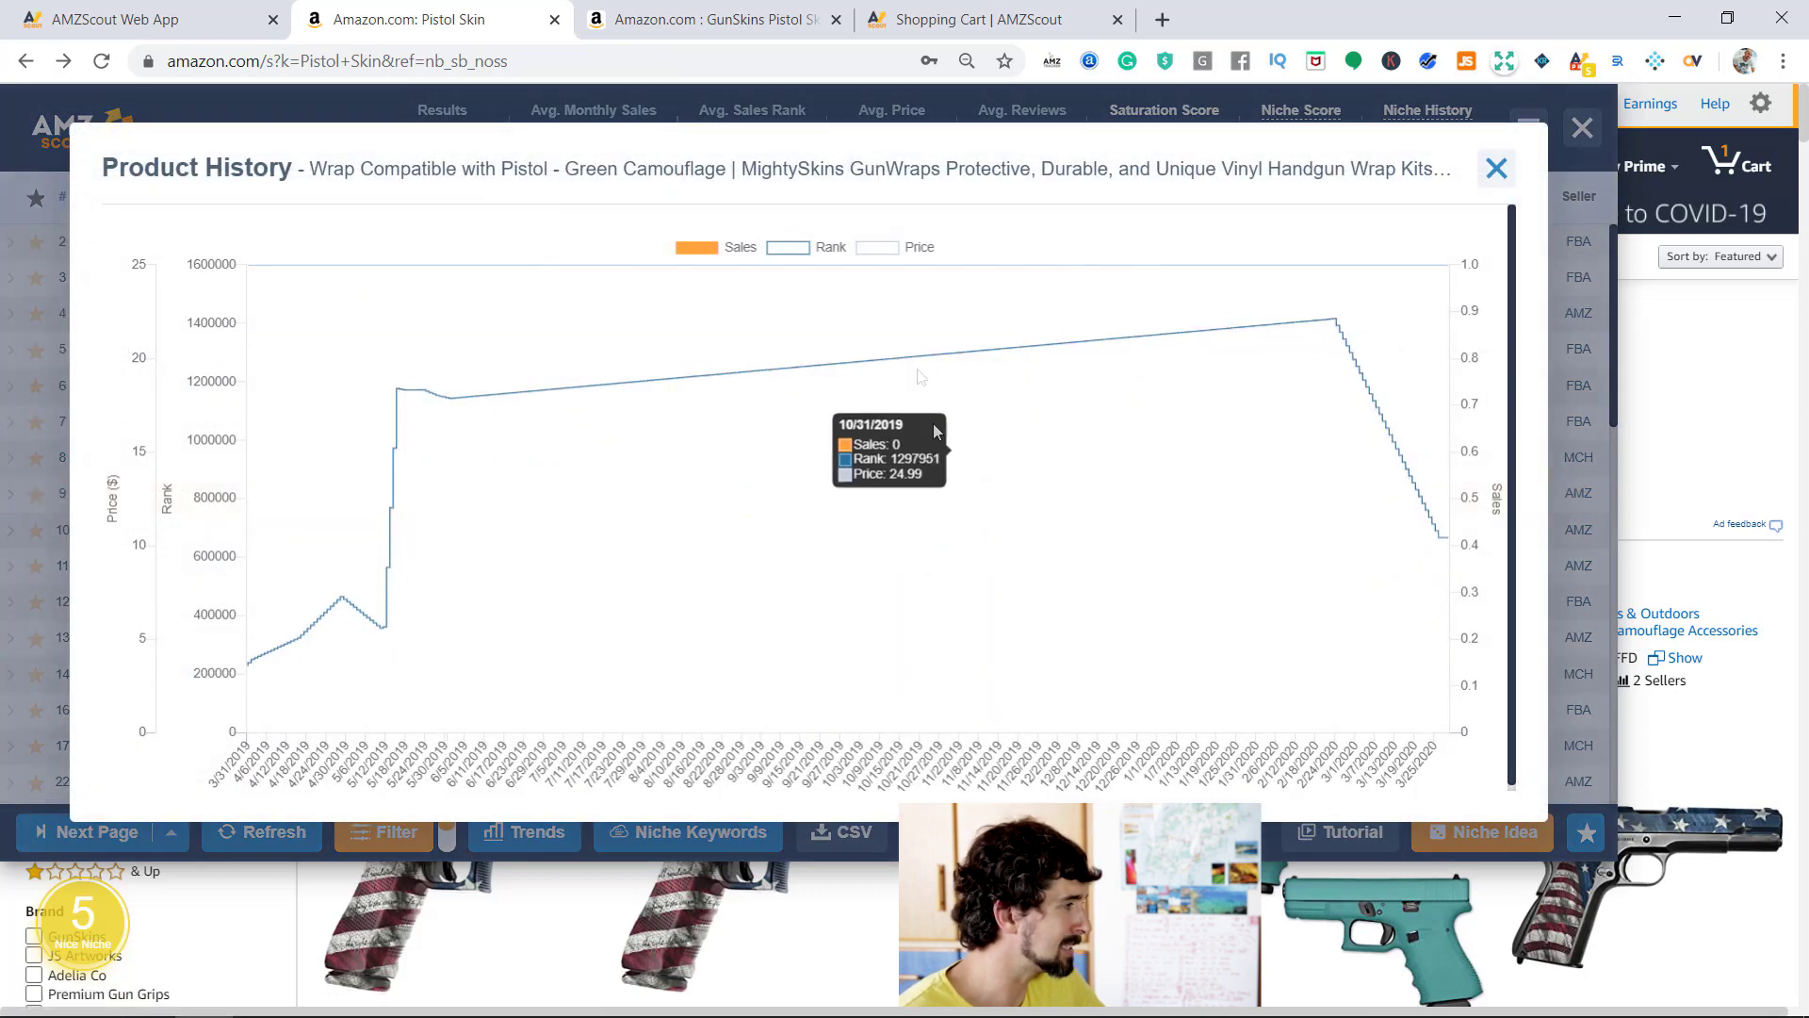
pyautogui.click(1498, 169)
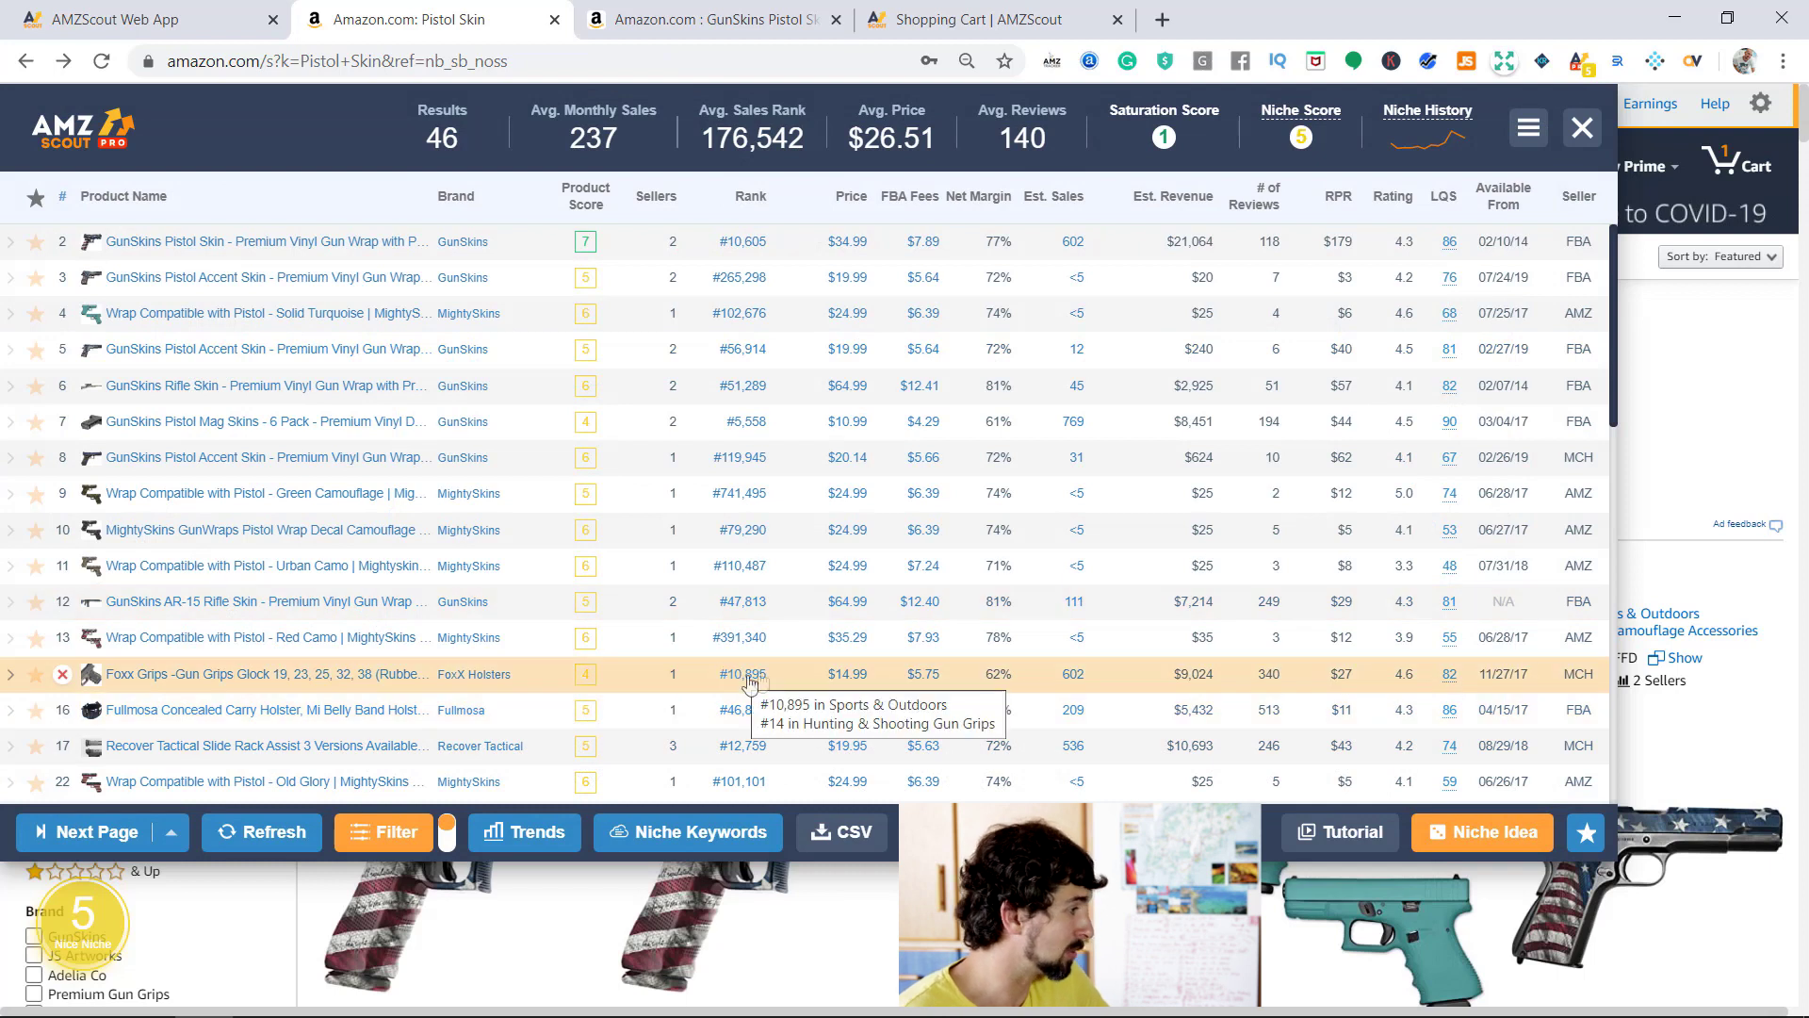
pyautogui.moveTo(141, 637)
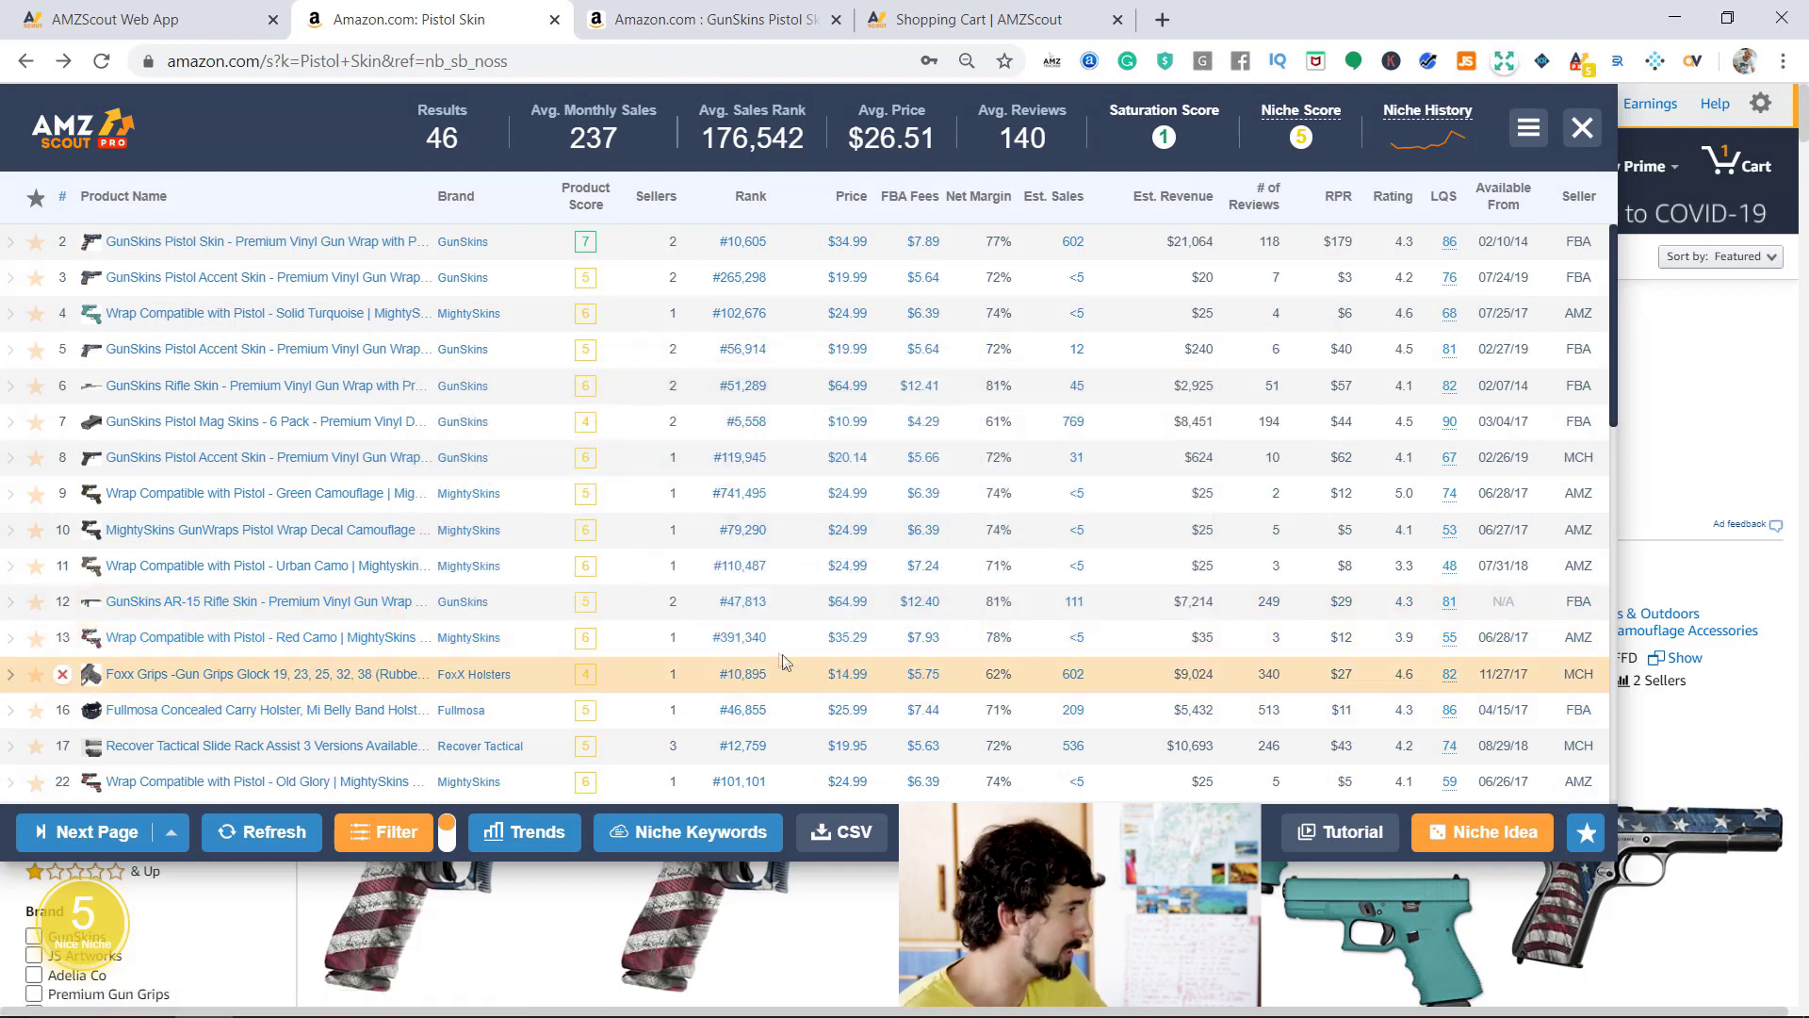
pyautogui.moveTo(736, 650)
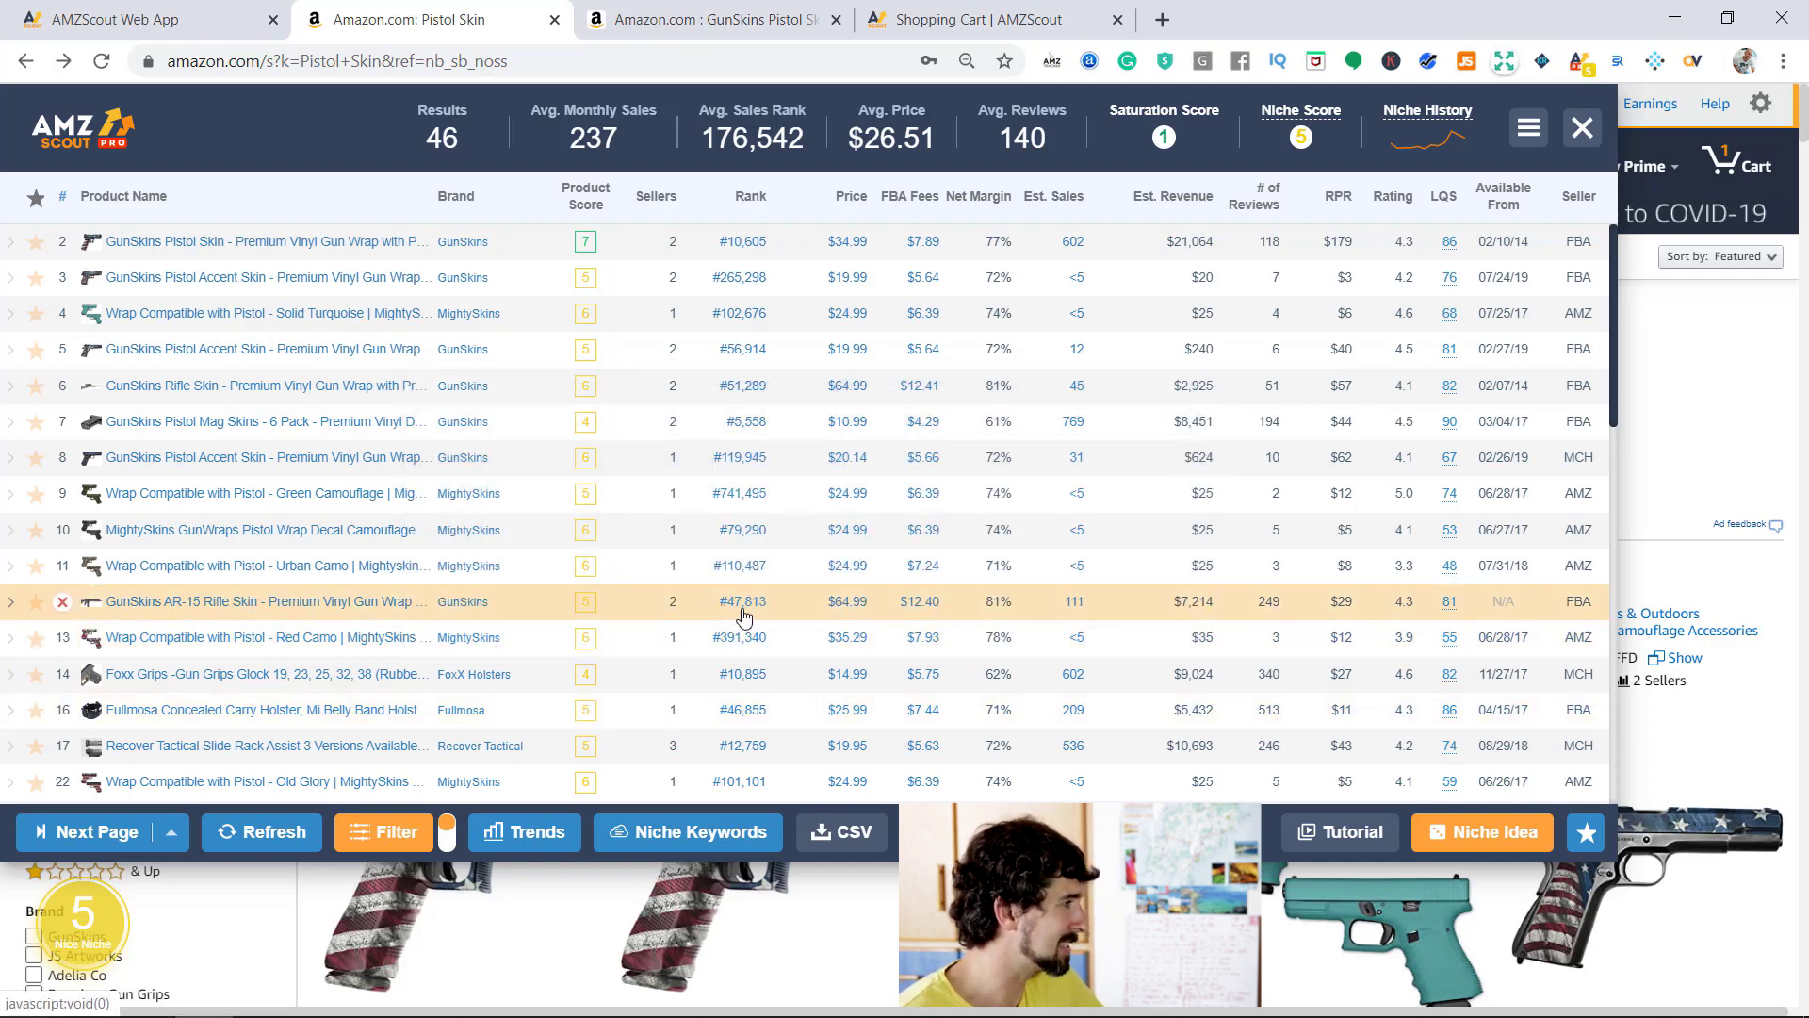
pyautogui.click(848, 603)
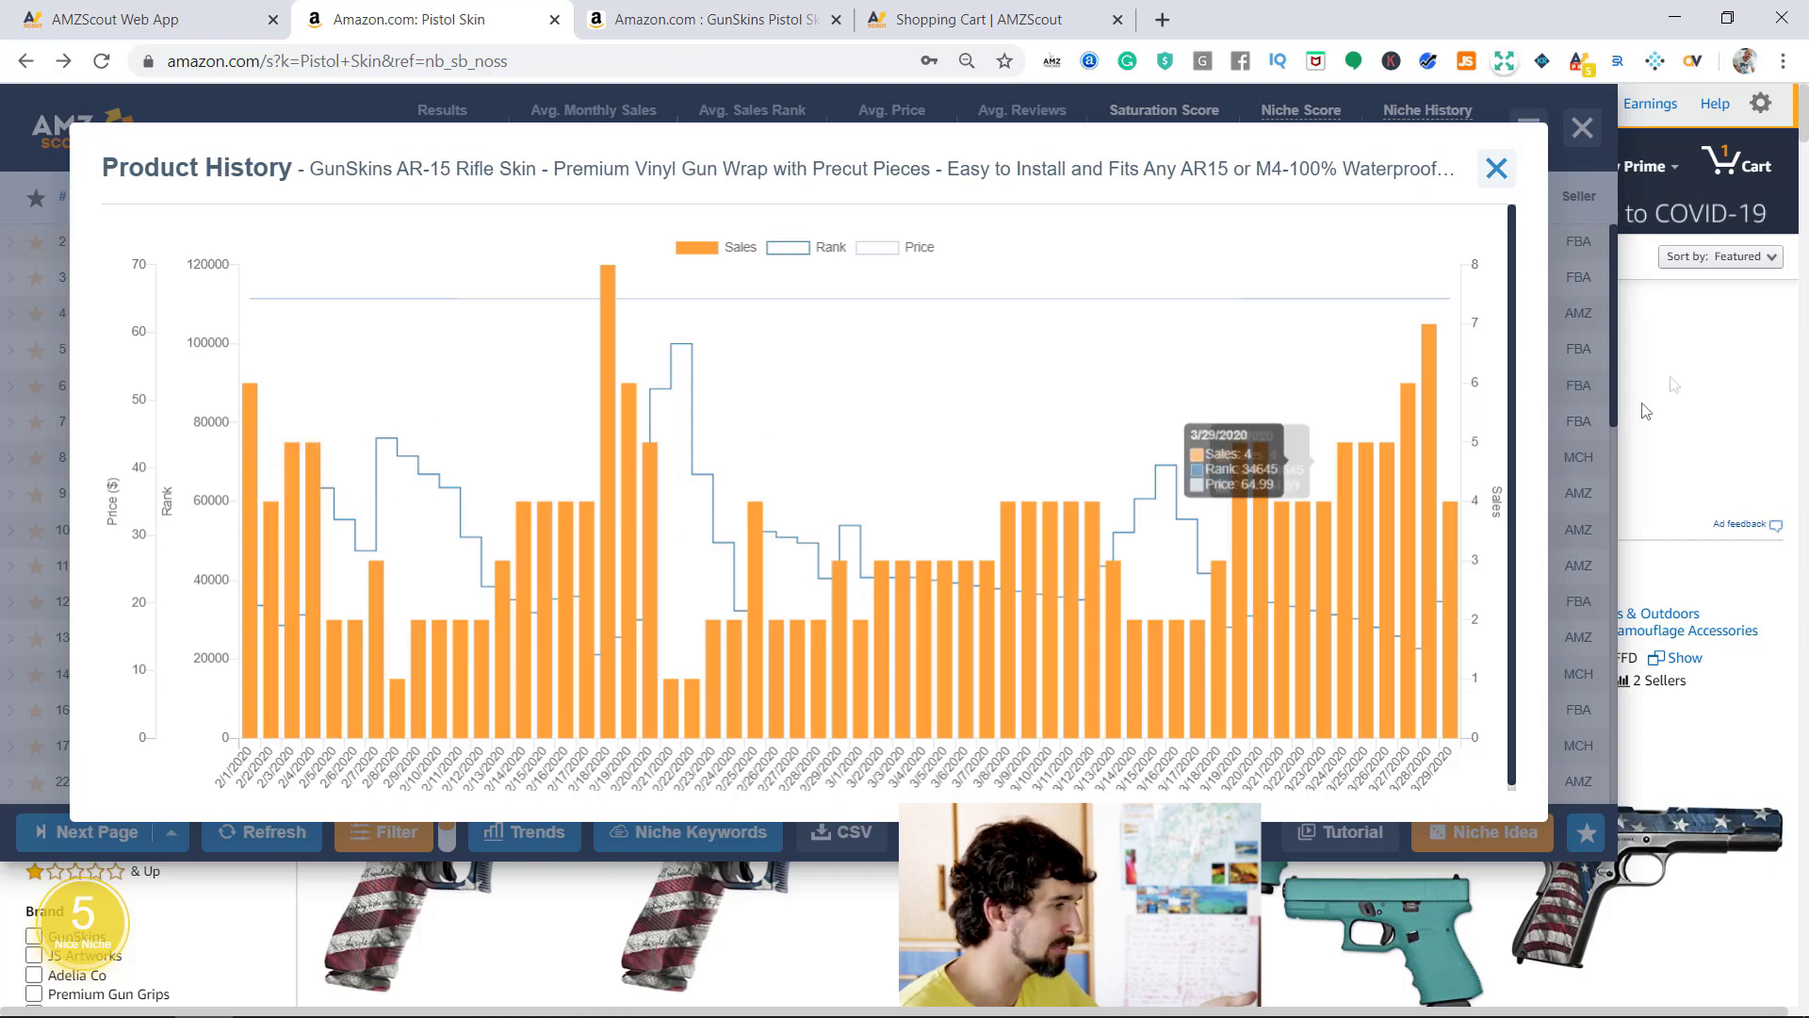
pyautogui.click(1497, 168)
# Step: Examine the Product History of the Foxx Grips in row 14, isolating the Sales series and the Rank series in turn, and close the chart
pyautogui.scroll(-1, 839, 632)
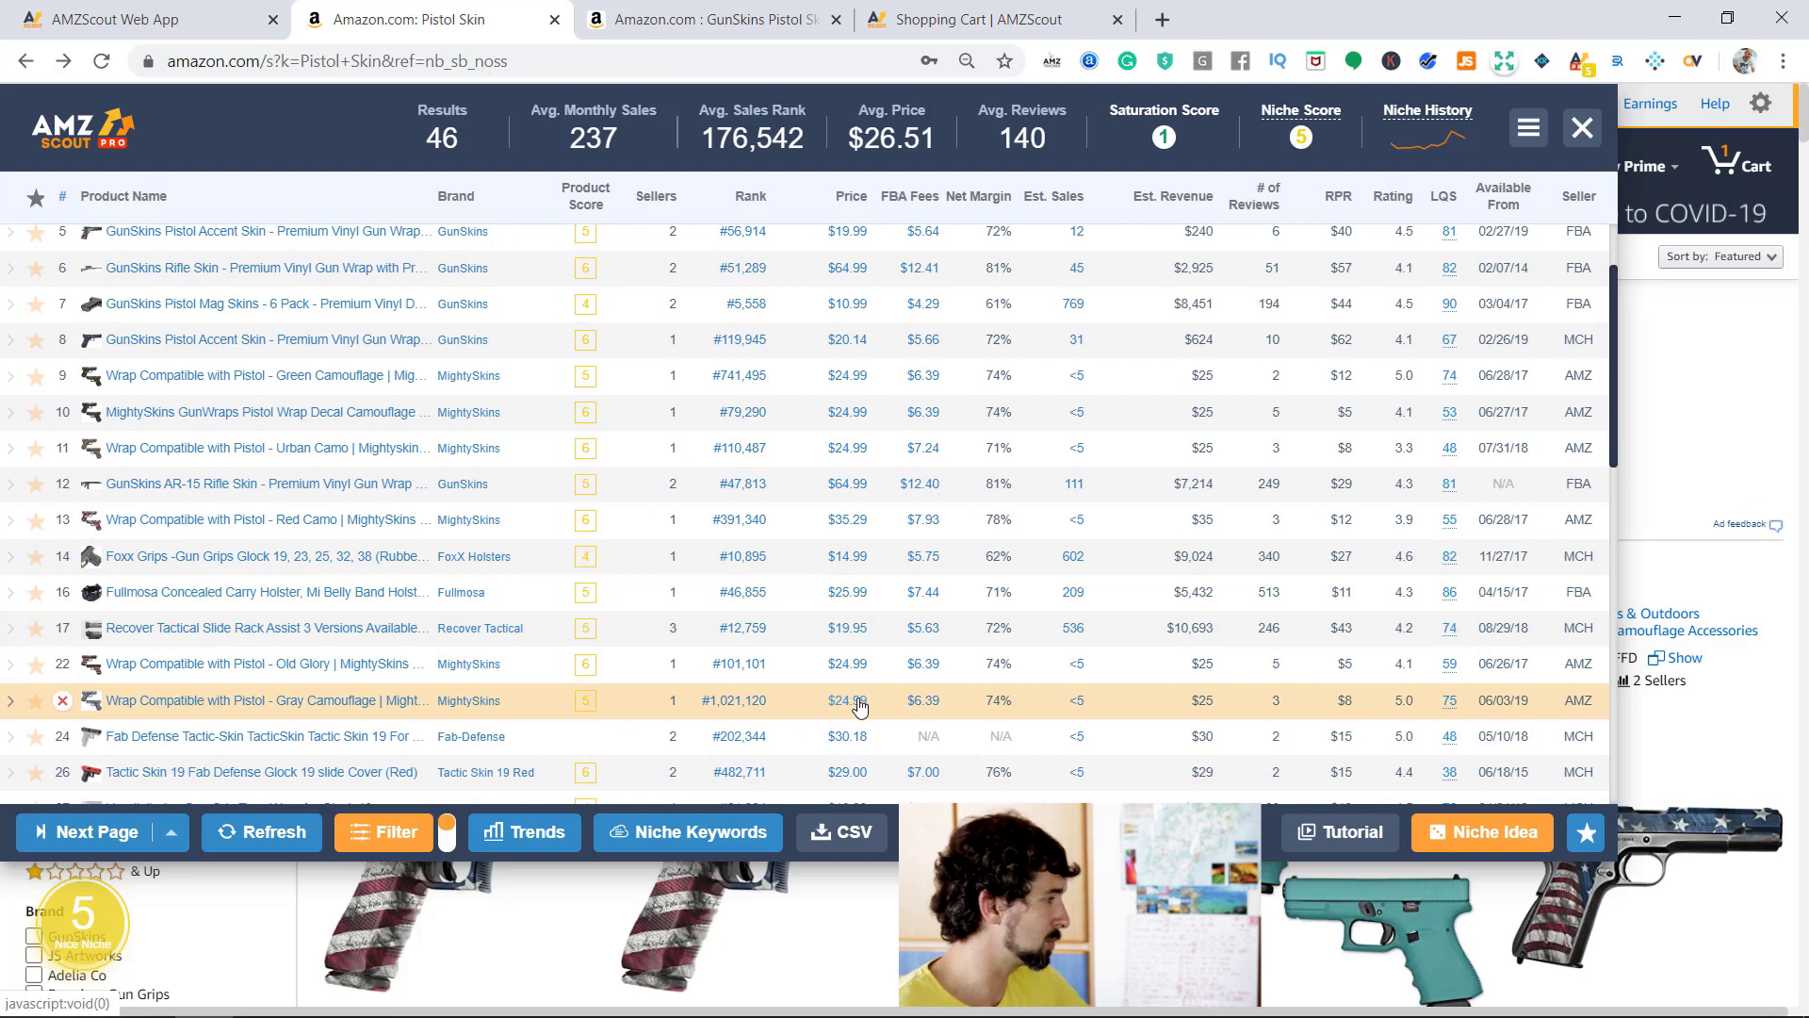
pyautogui.click(849, 562)
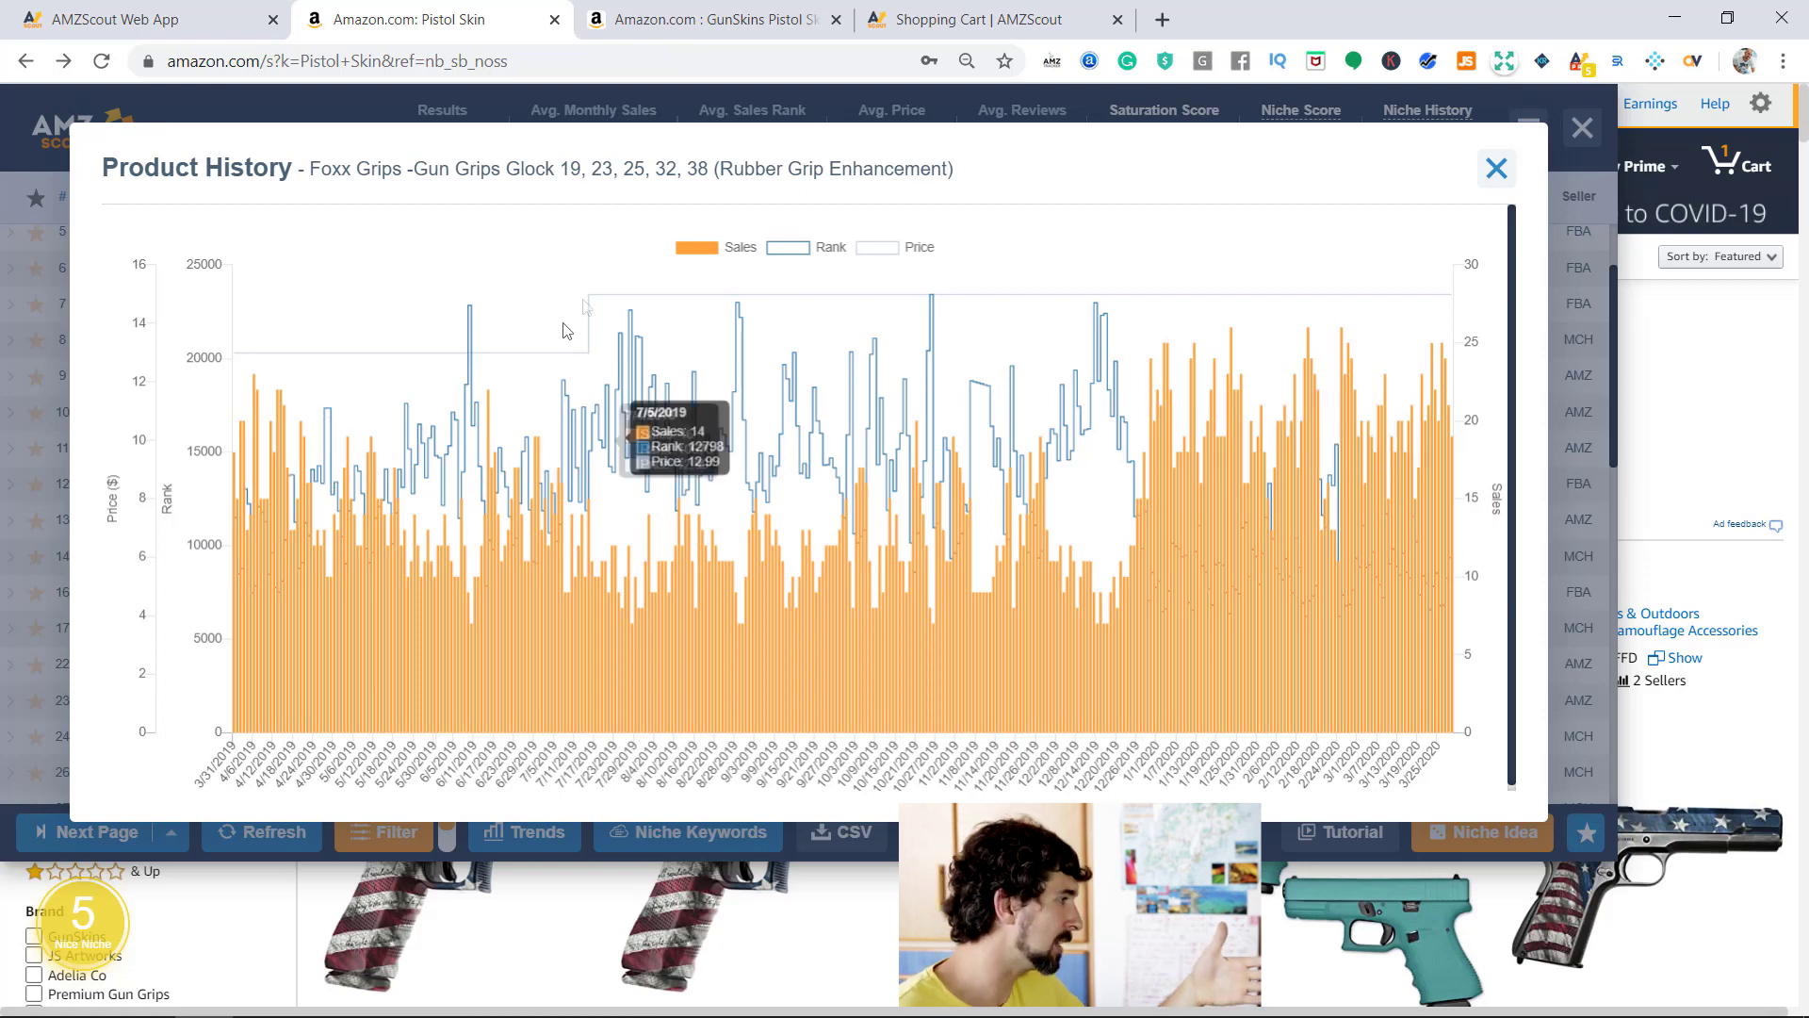
pyautogui.click(780, 249)
pyautogui.click(874, 248)
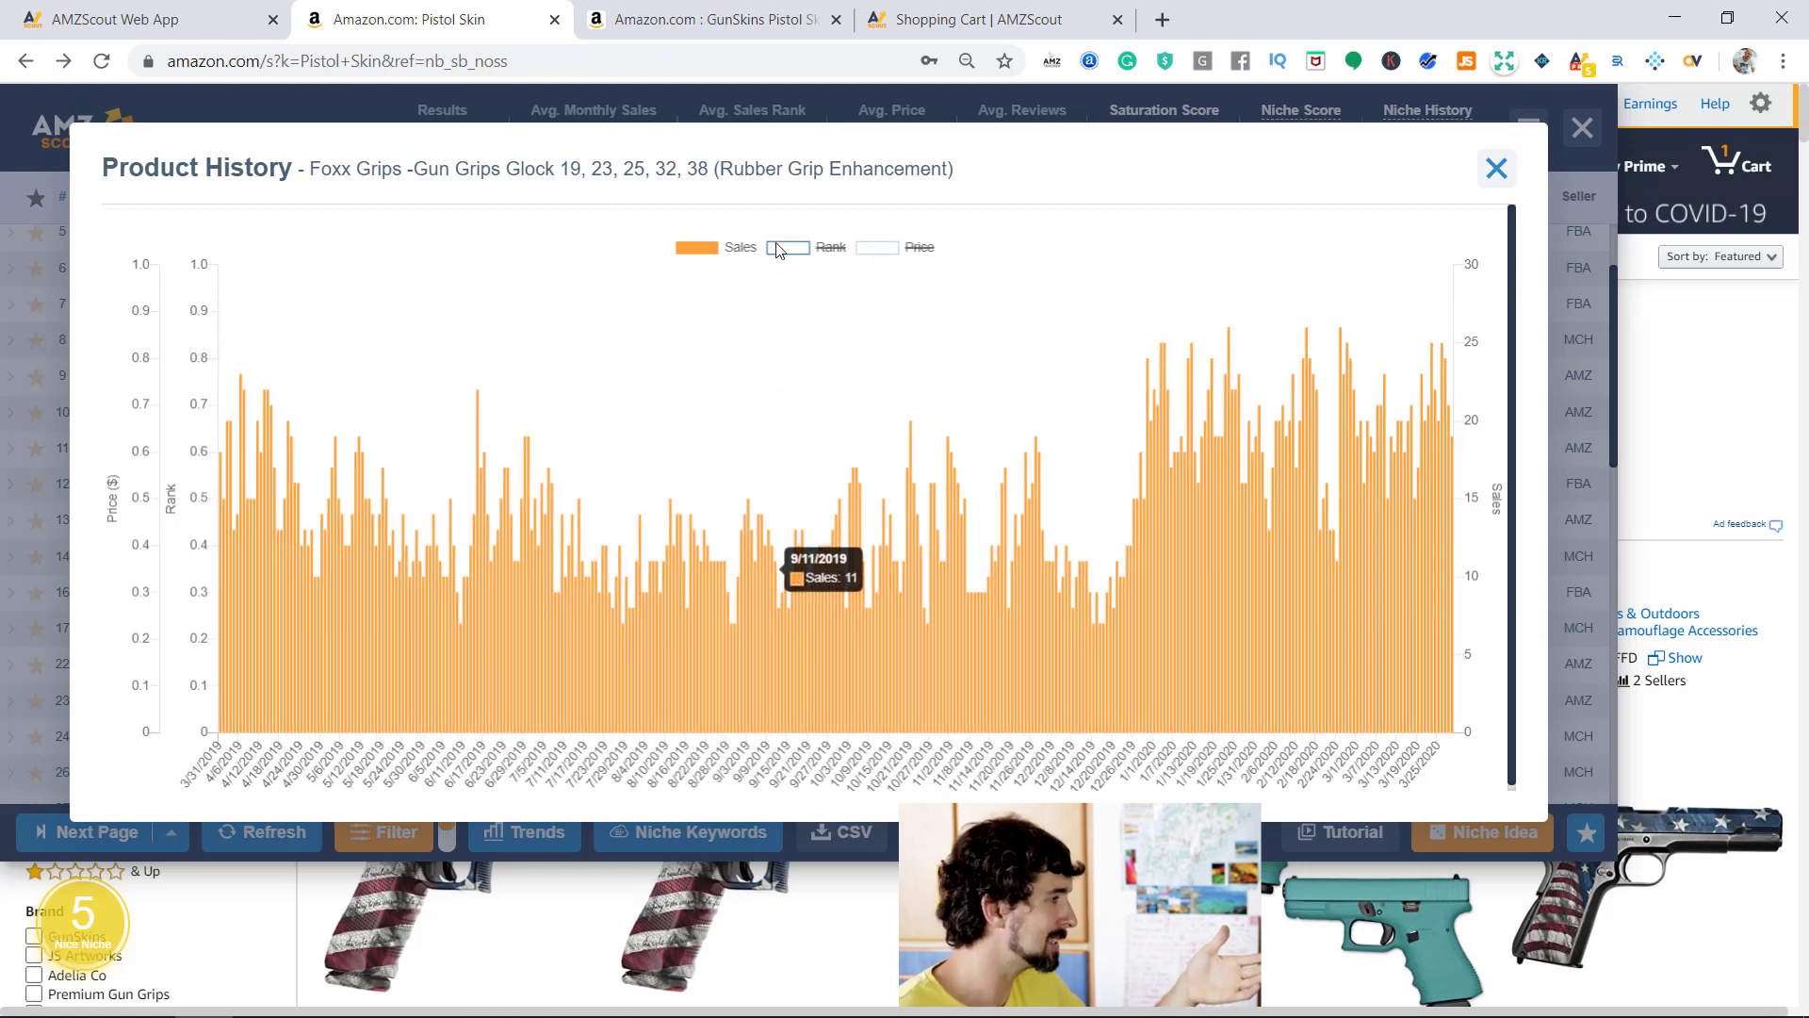
pyautogui.click(778, 250)
pyautogui.click(709, 247)
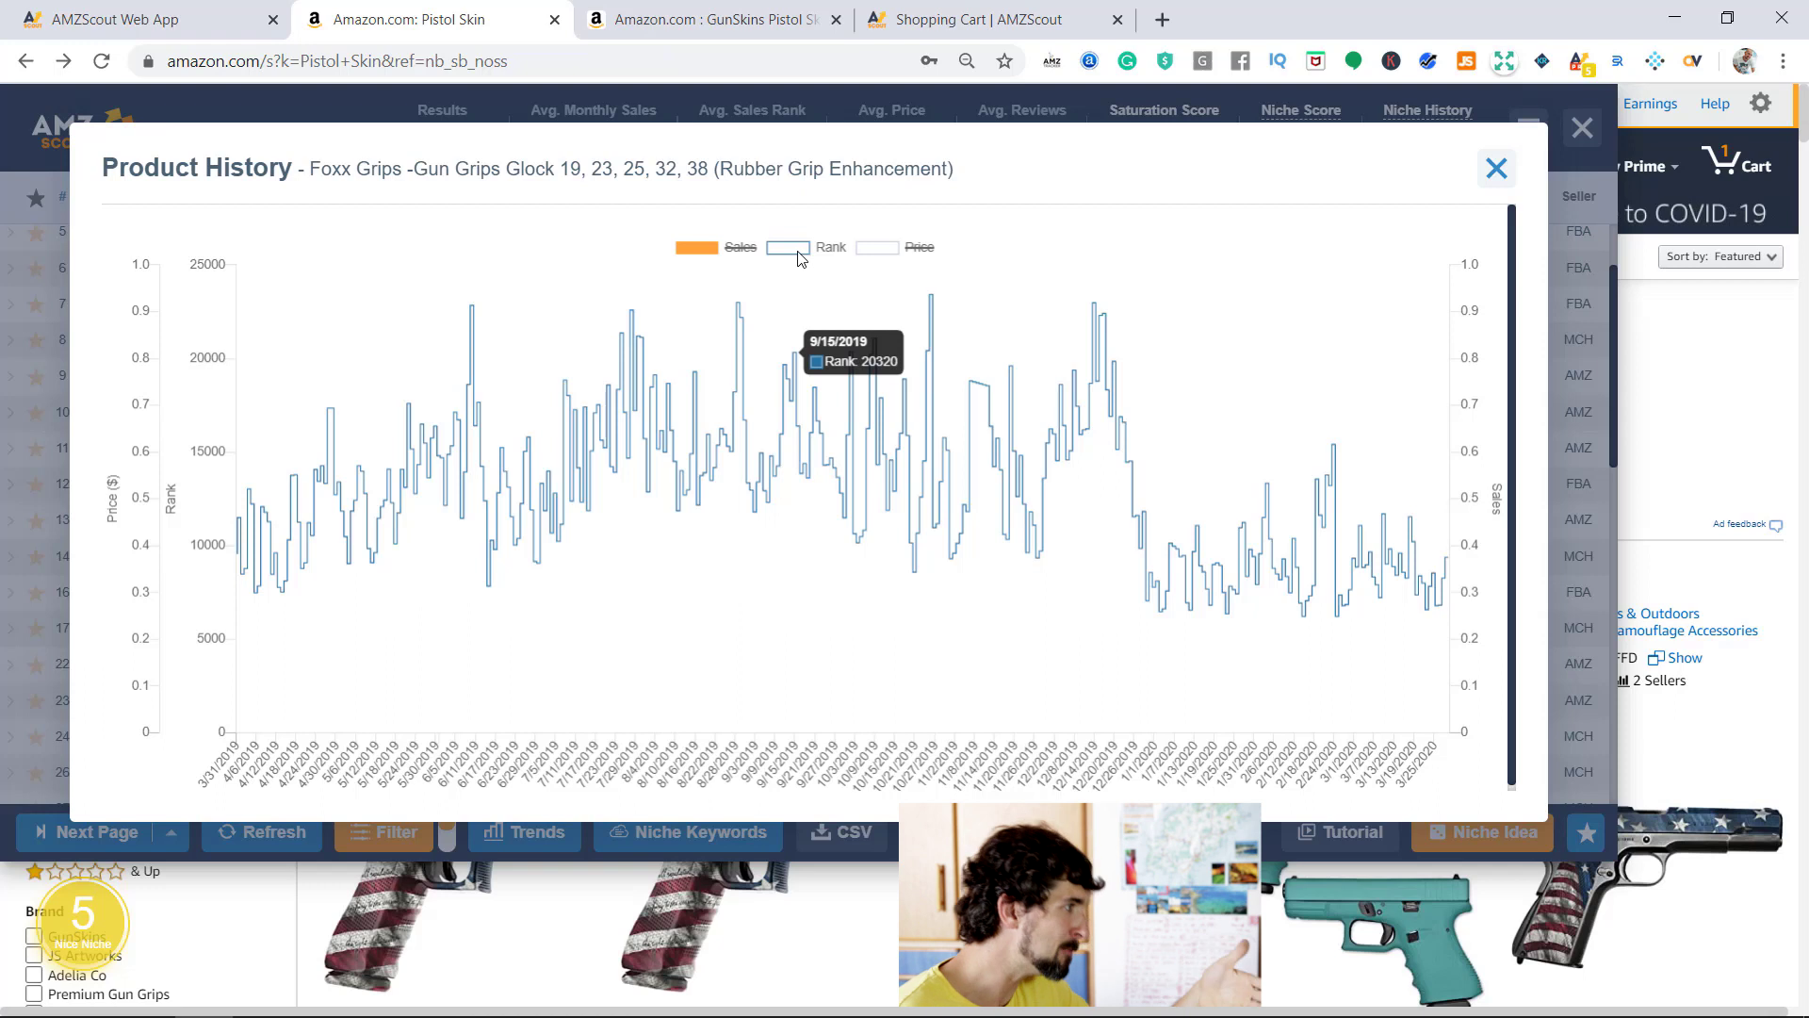
pyautogui.click(1498, 170)
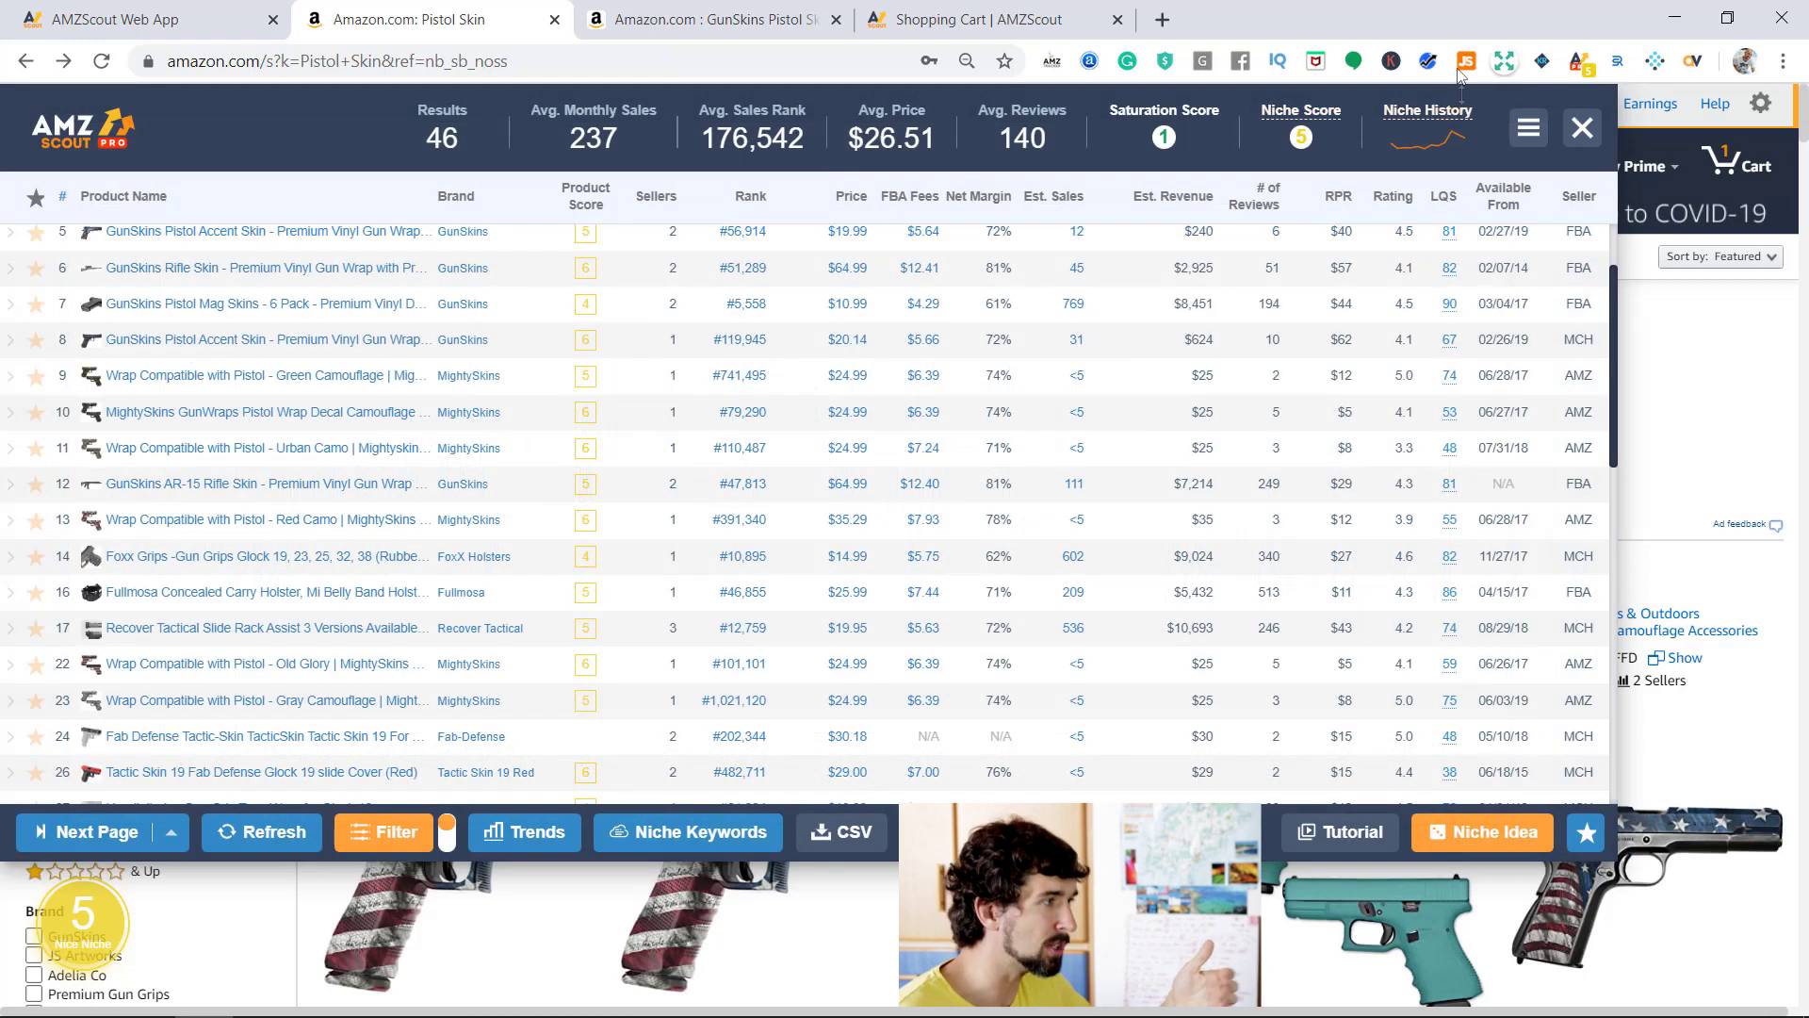
# Step: Open the Profit Calculator for the GunSkins Pistol Skin in row 2 and set Product Cost to 3 and Additional per Unit Cost to 0
pyautogui.scroll(3, 931, 368)
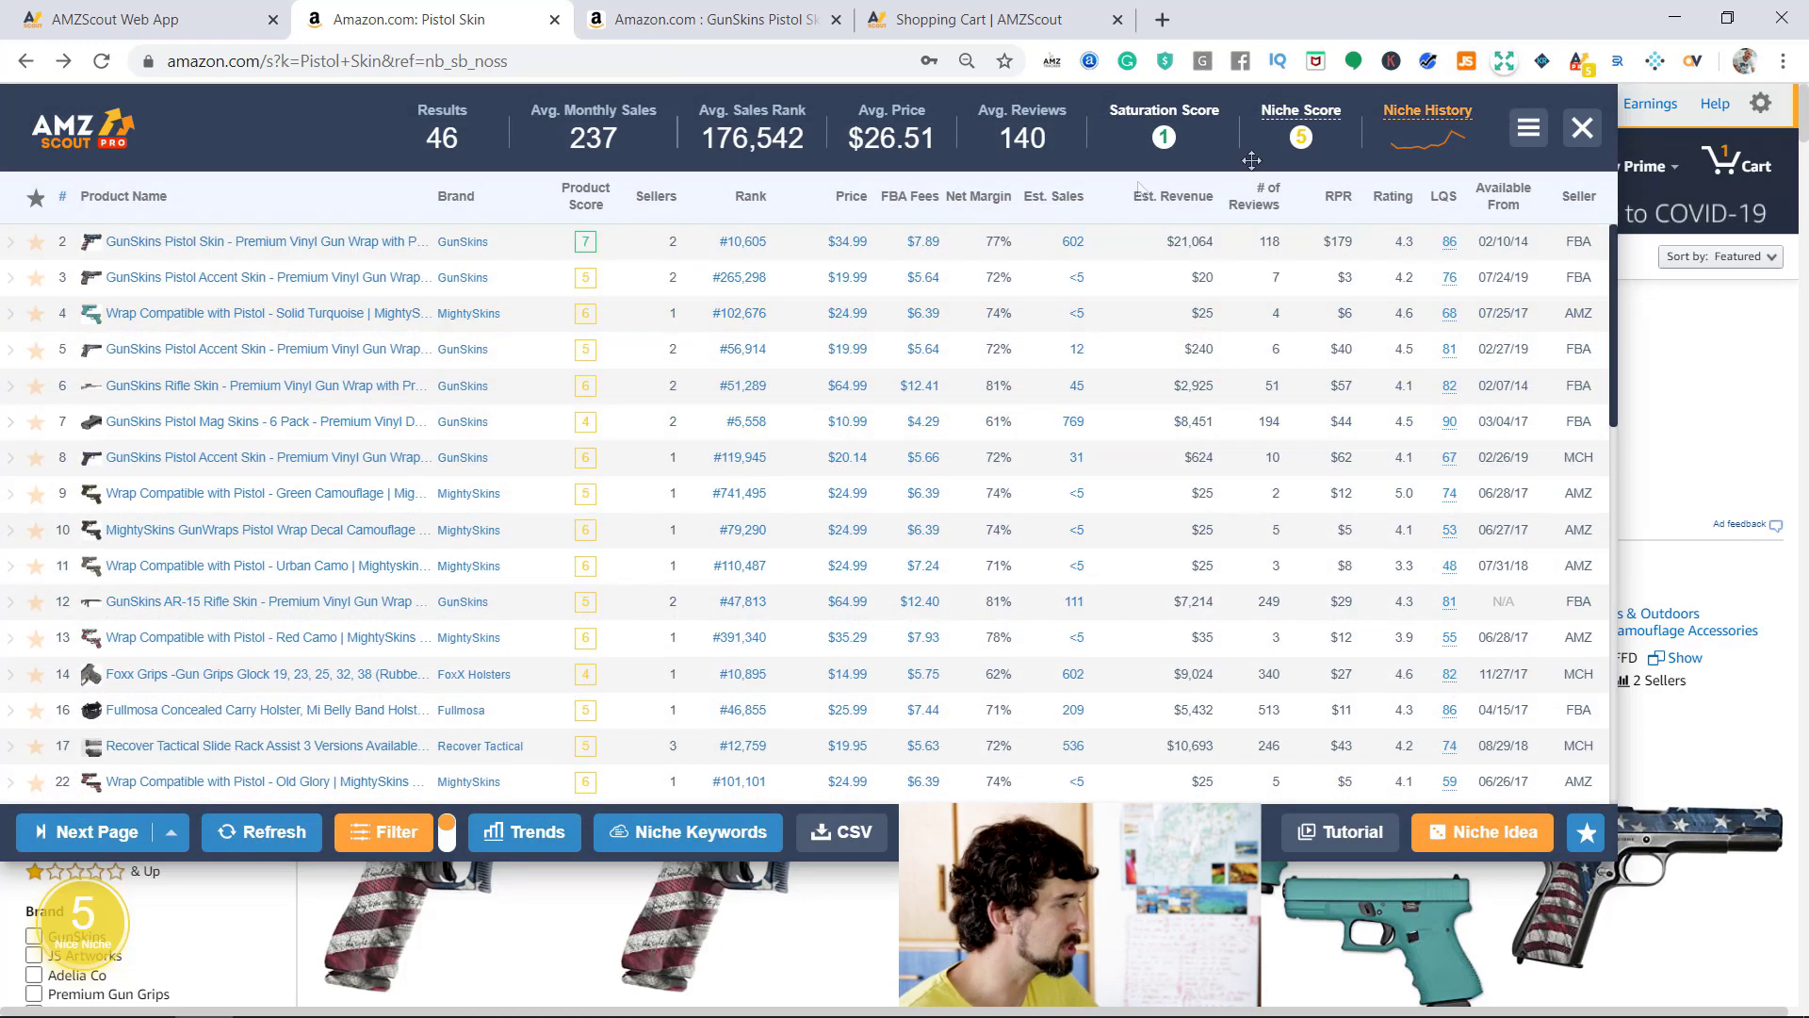
pyautogui.click(922, 245)
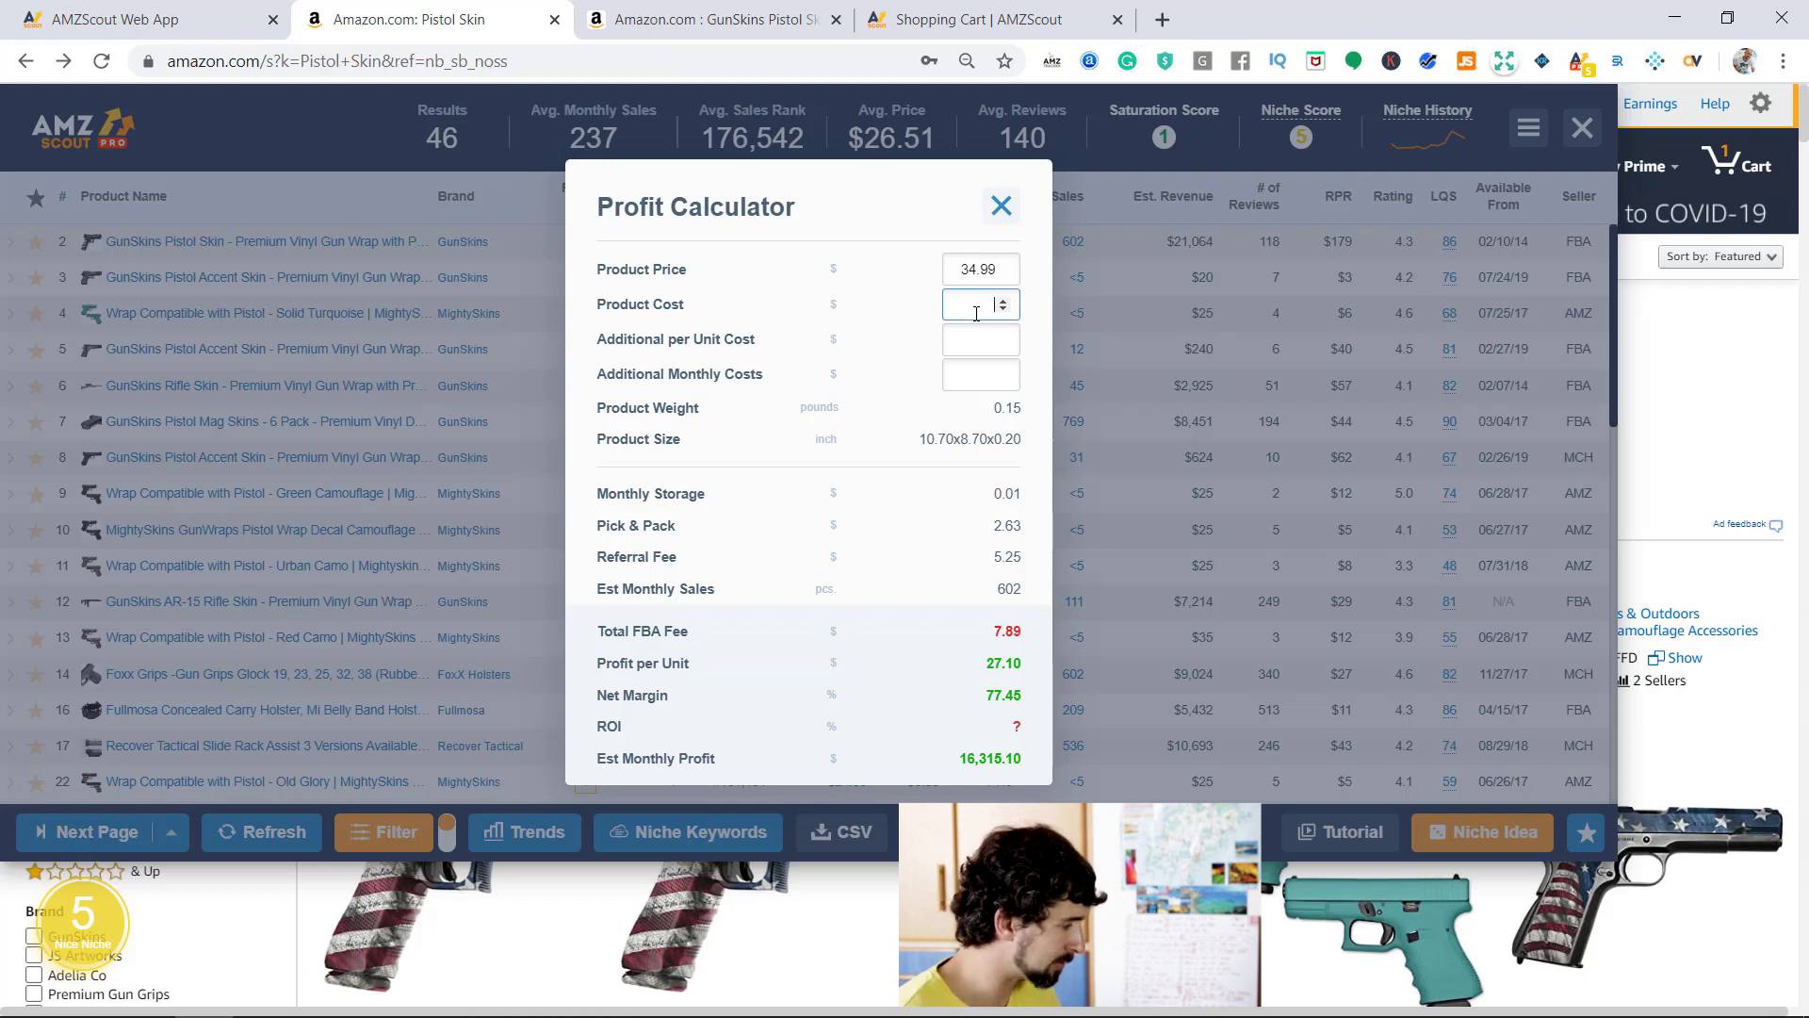
pyautogui.write('3')
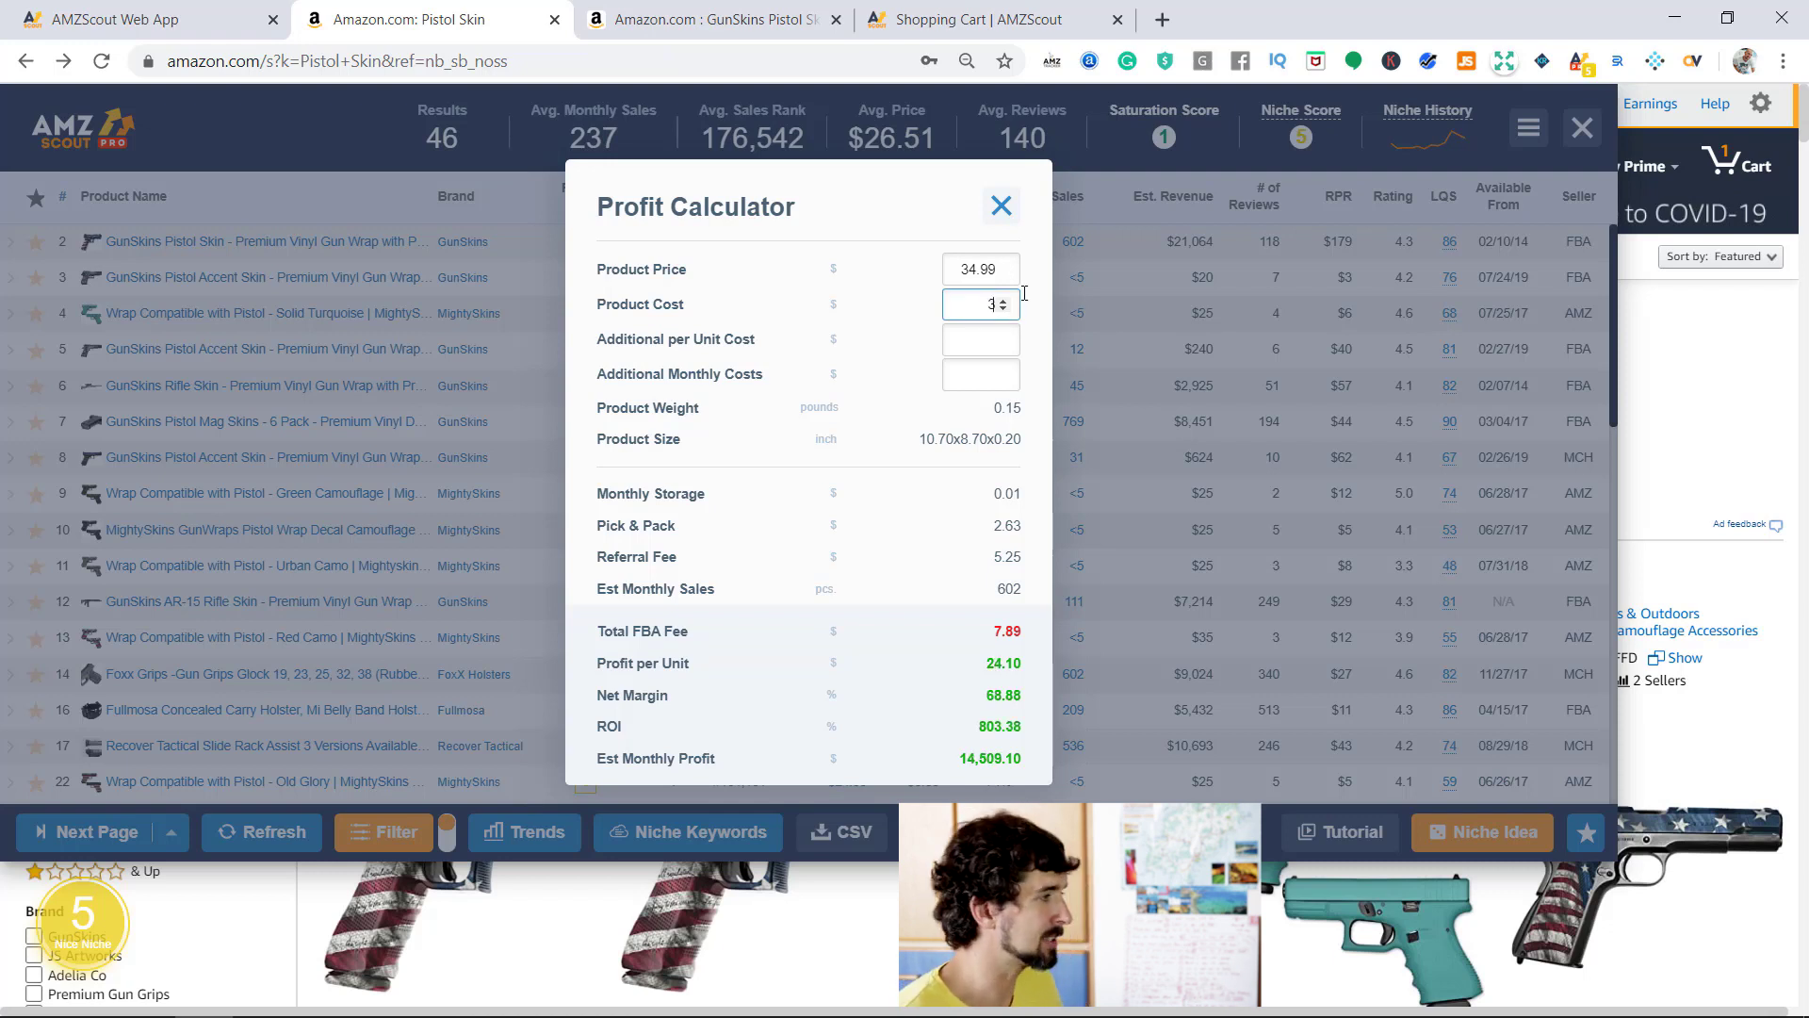
pyautogui.click(987, 340)
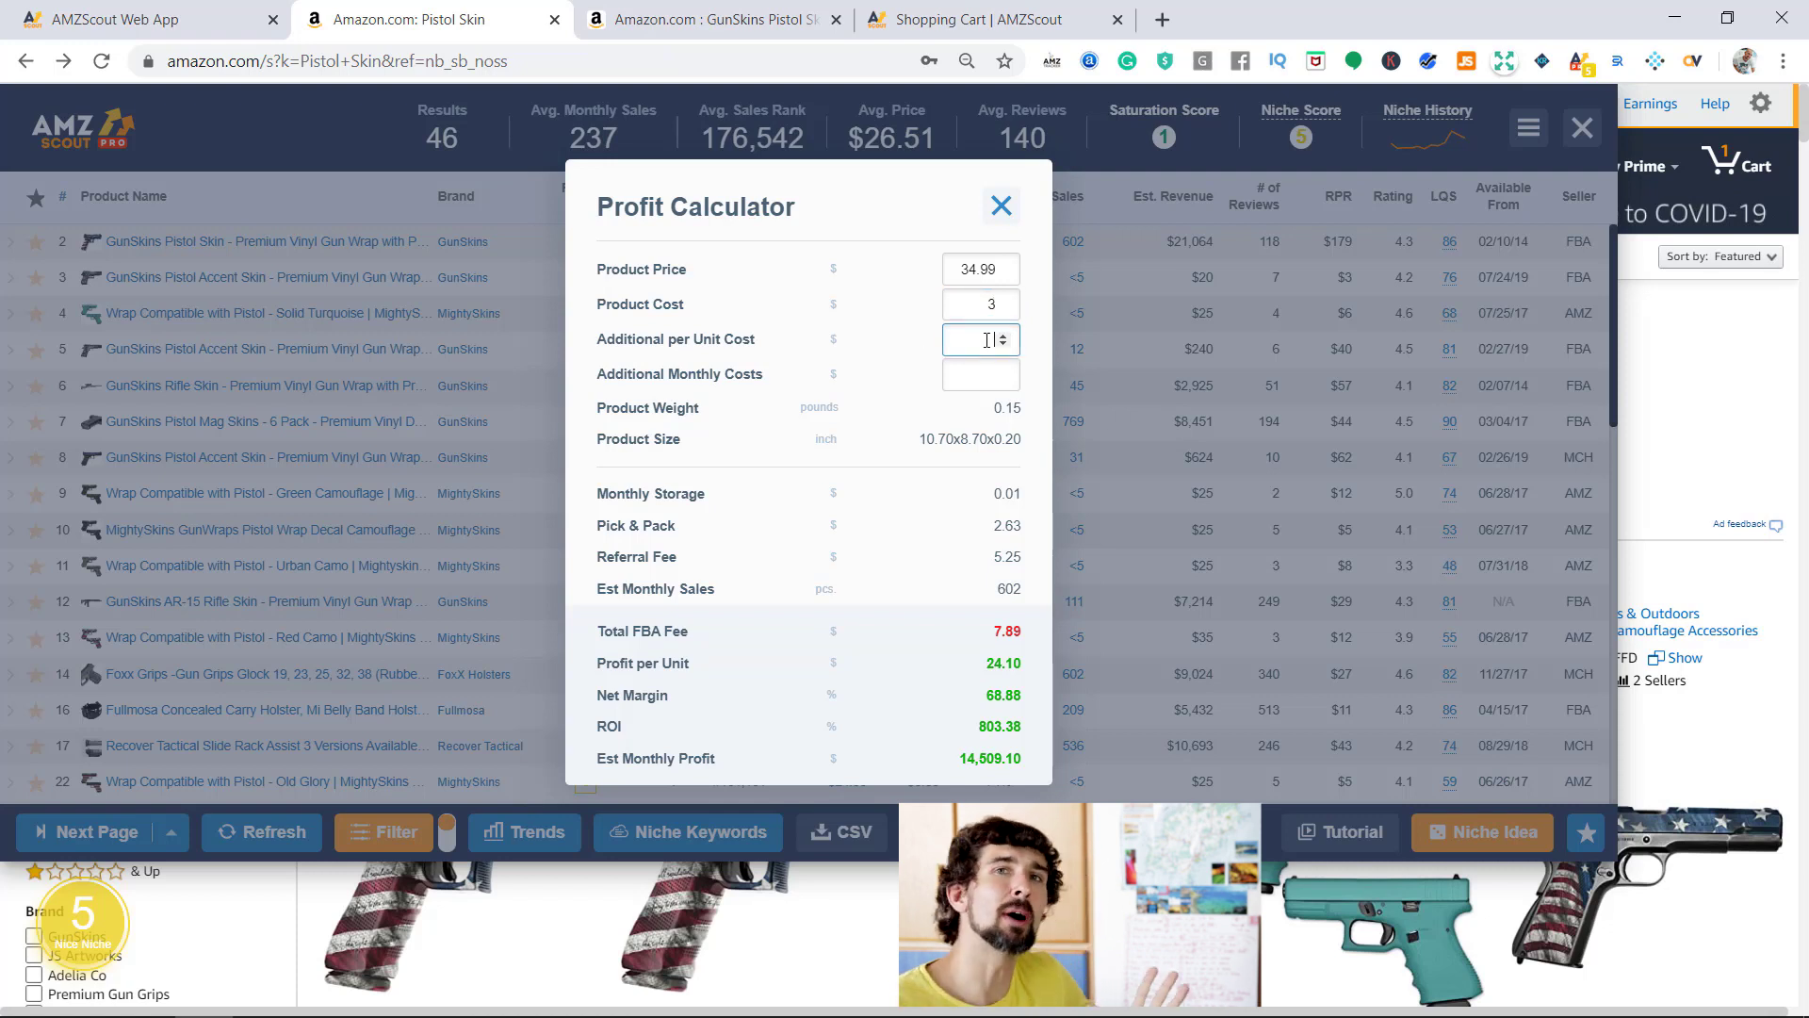
pyautogui.write('0')
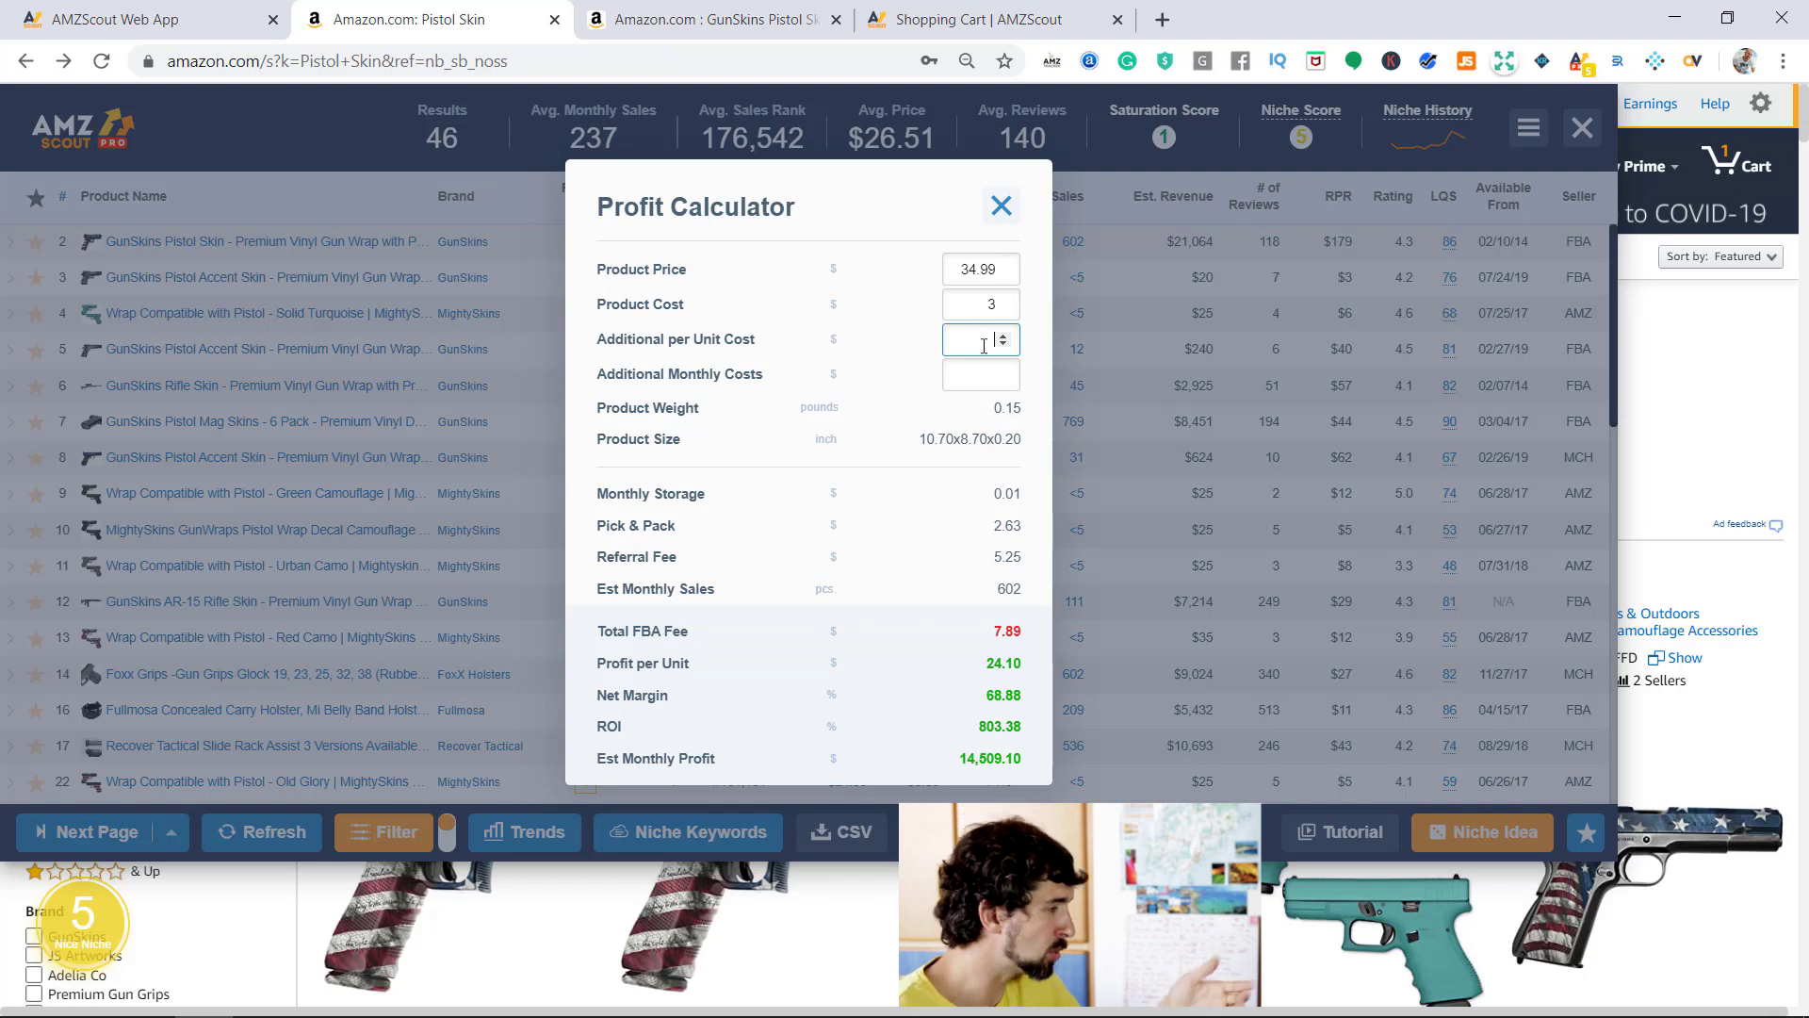
pyautogui.doubleClick(991, 312)
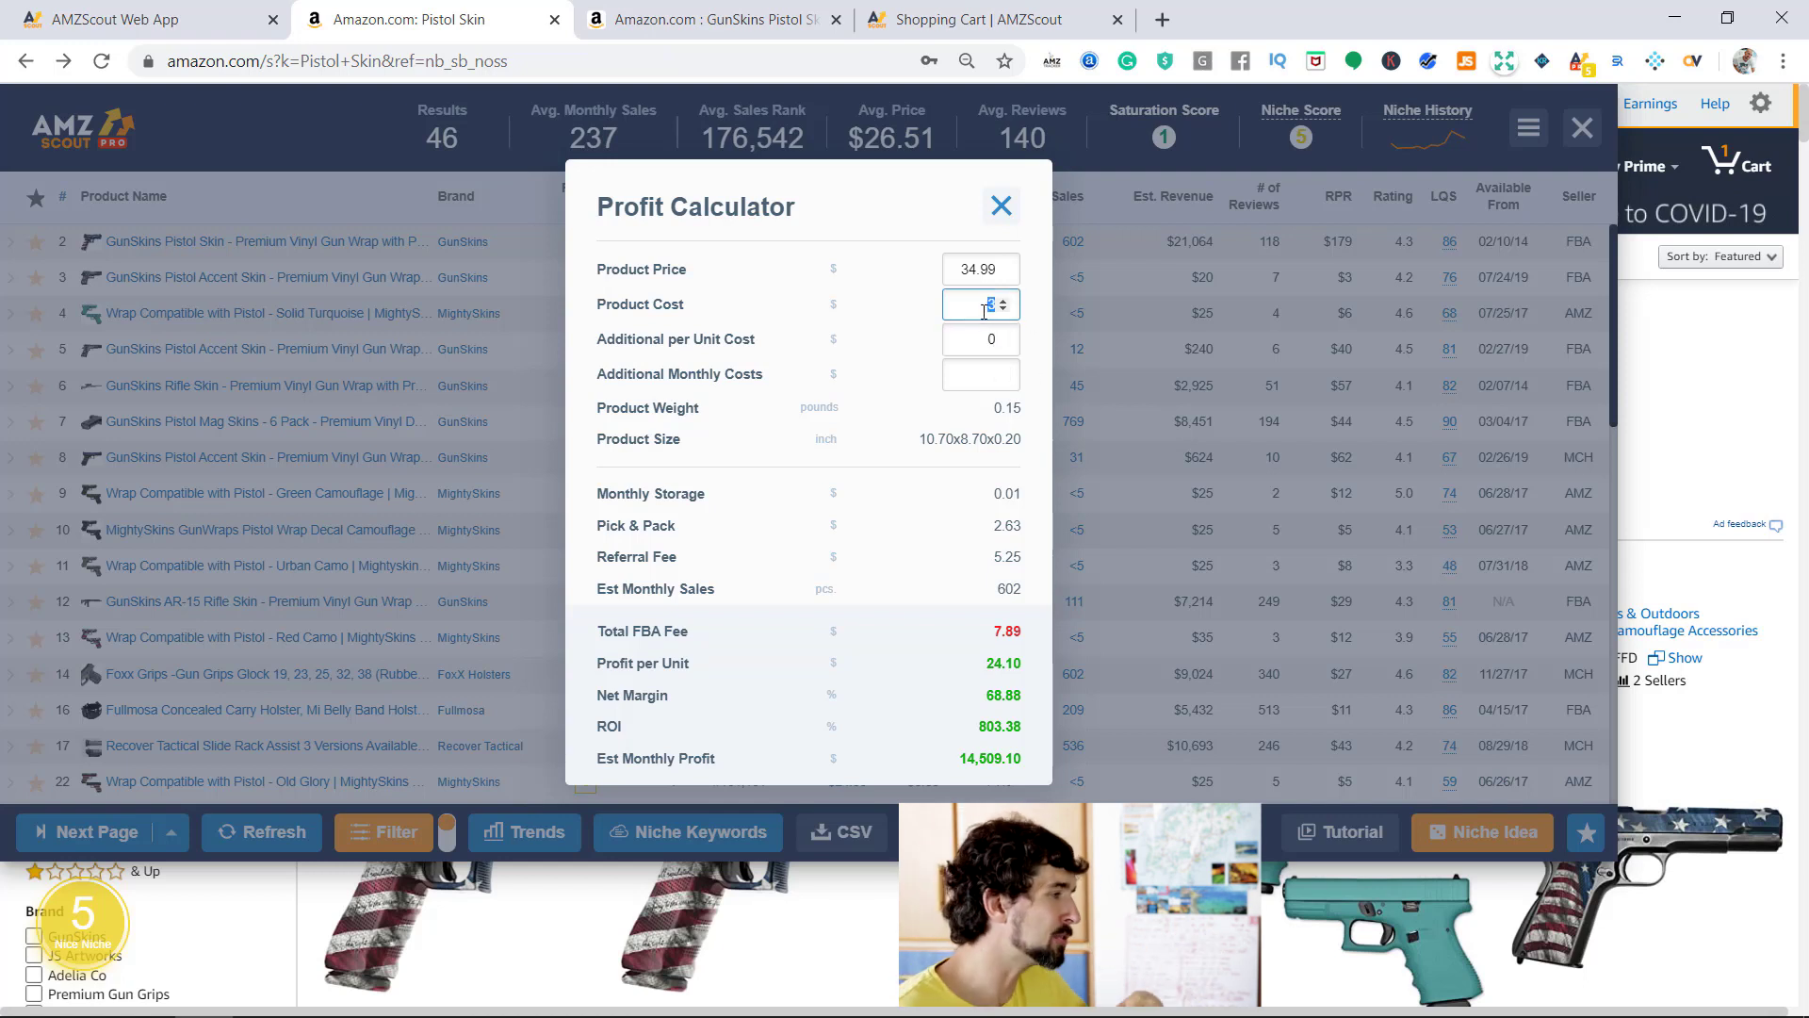
pyautogui.doubleClick(970, 351)
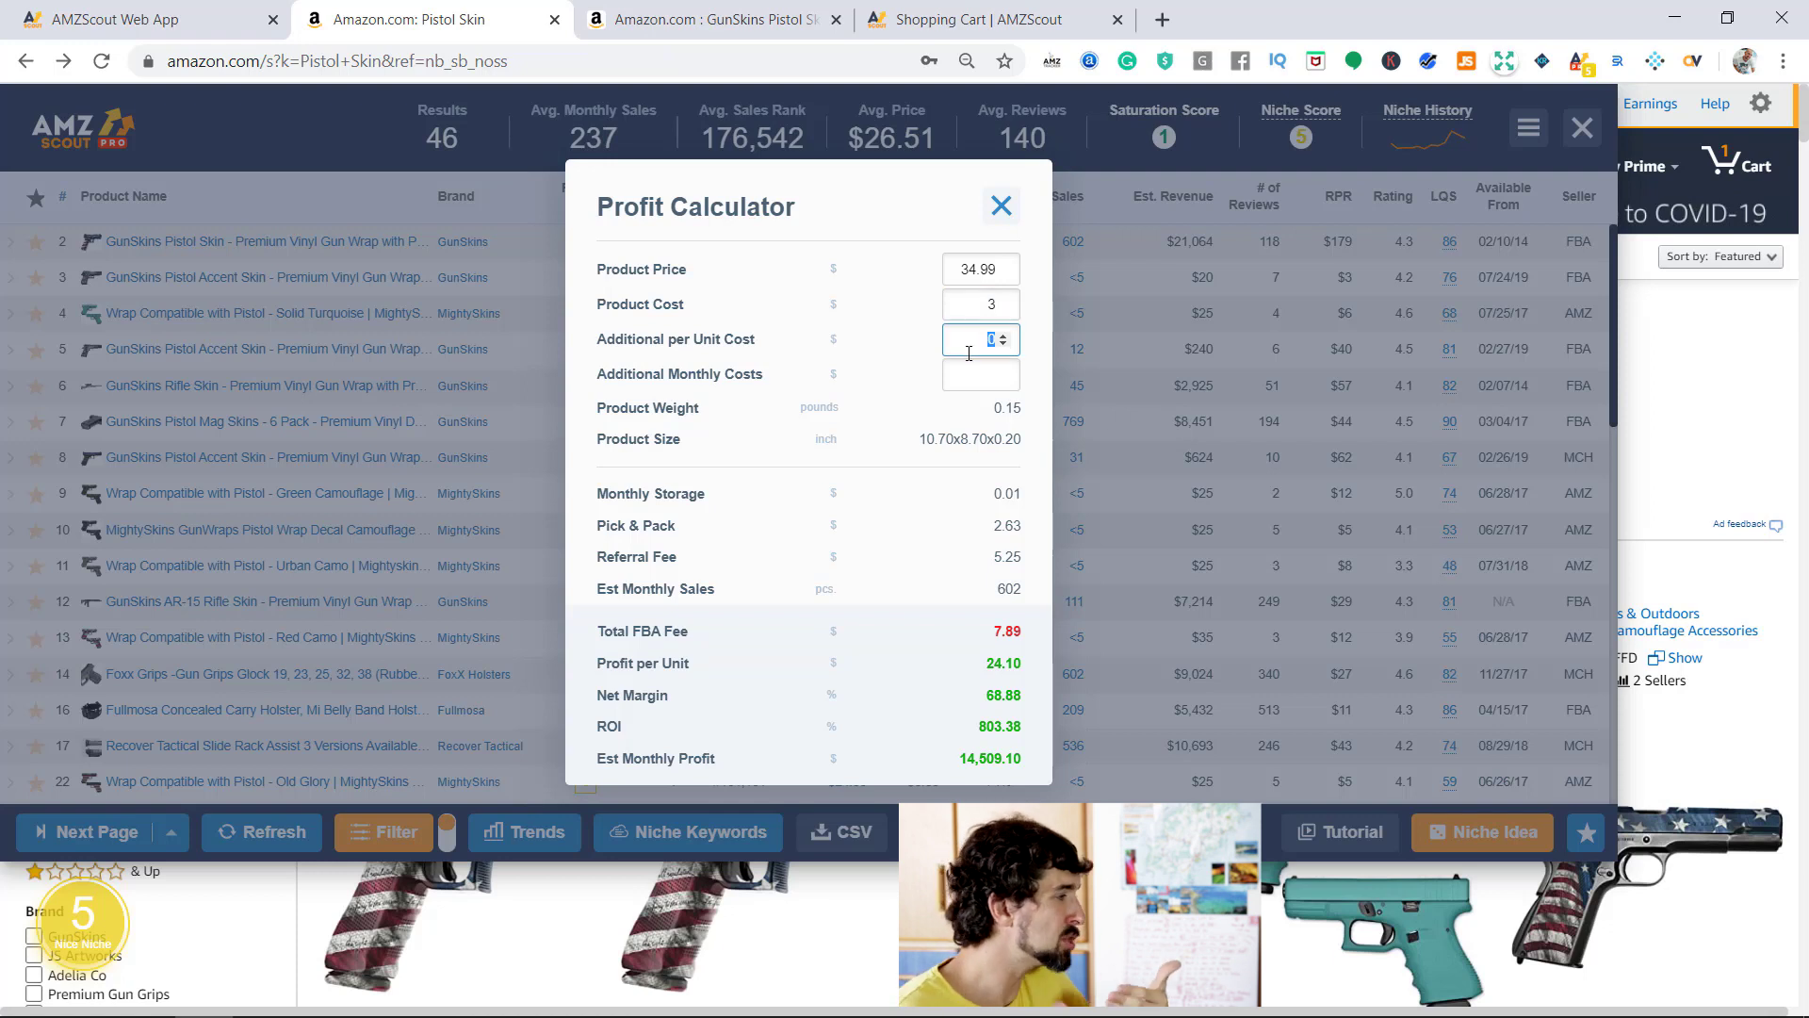
# Step: Examine the Additional Monthly Costs field, product weight, product size, storage and Total FBA Fee in the Profit Calculator
pyautogui.click(953, 372)
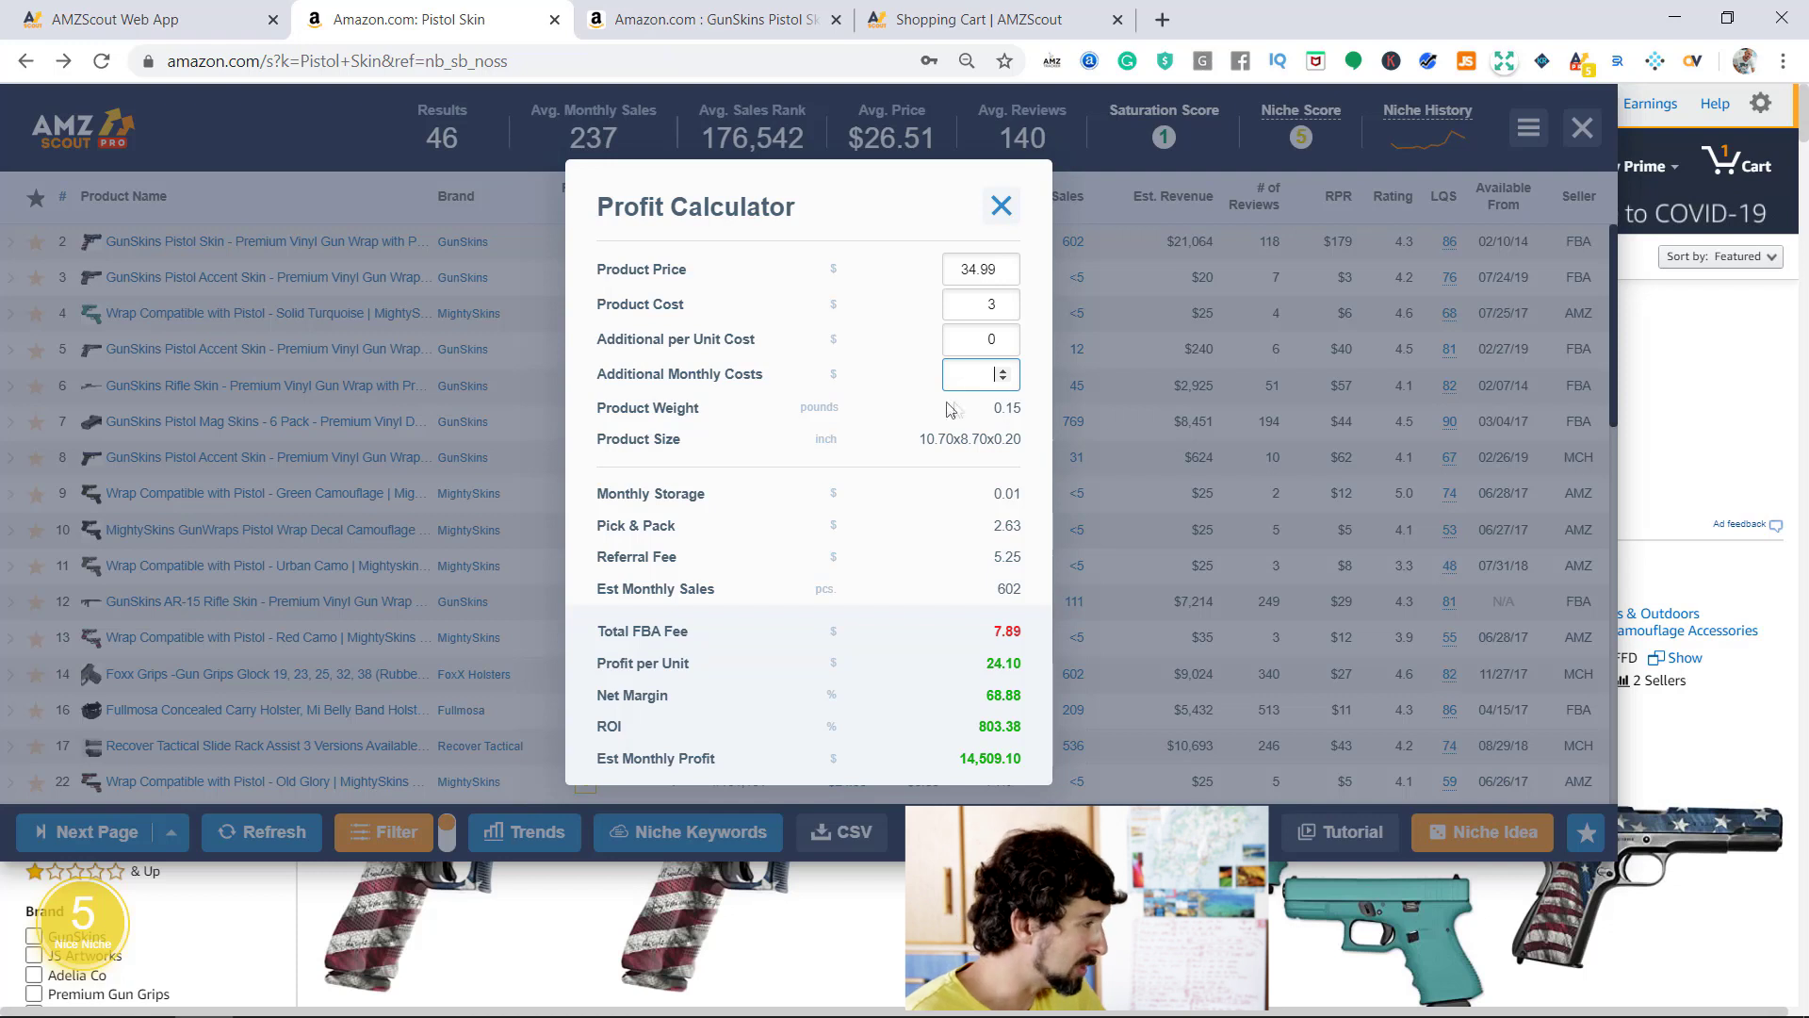
pyautogui.moveTo(995, 408); pyautogui.dragTo(1012, 412)
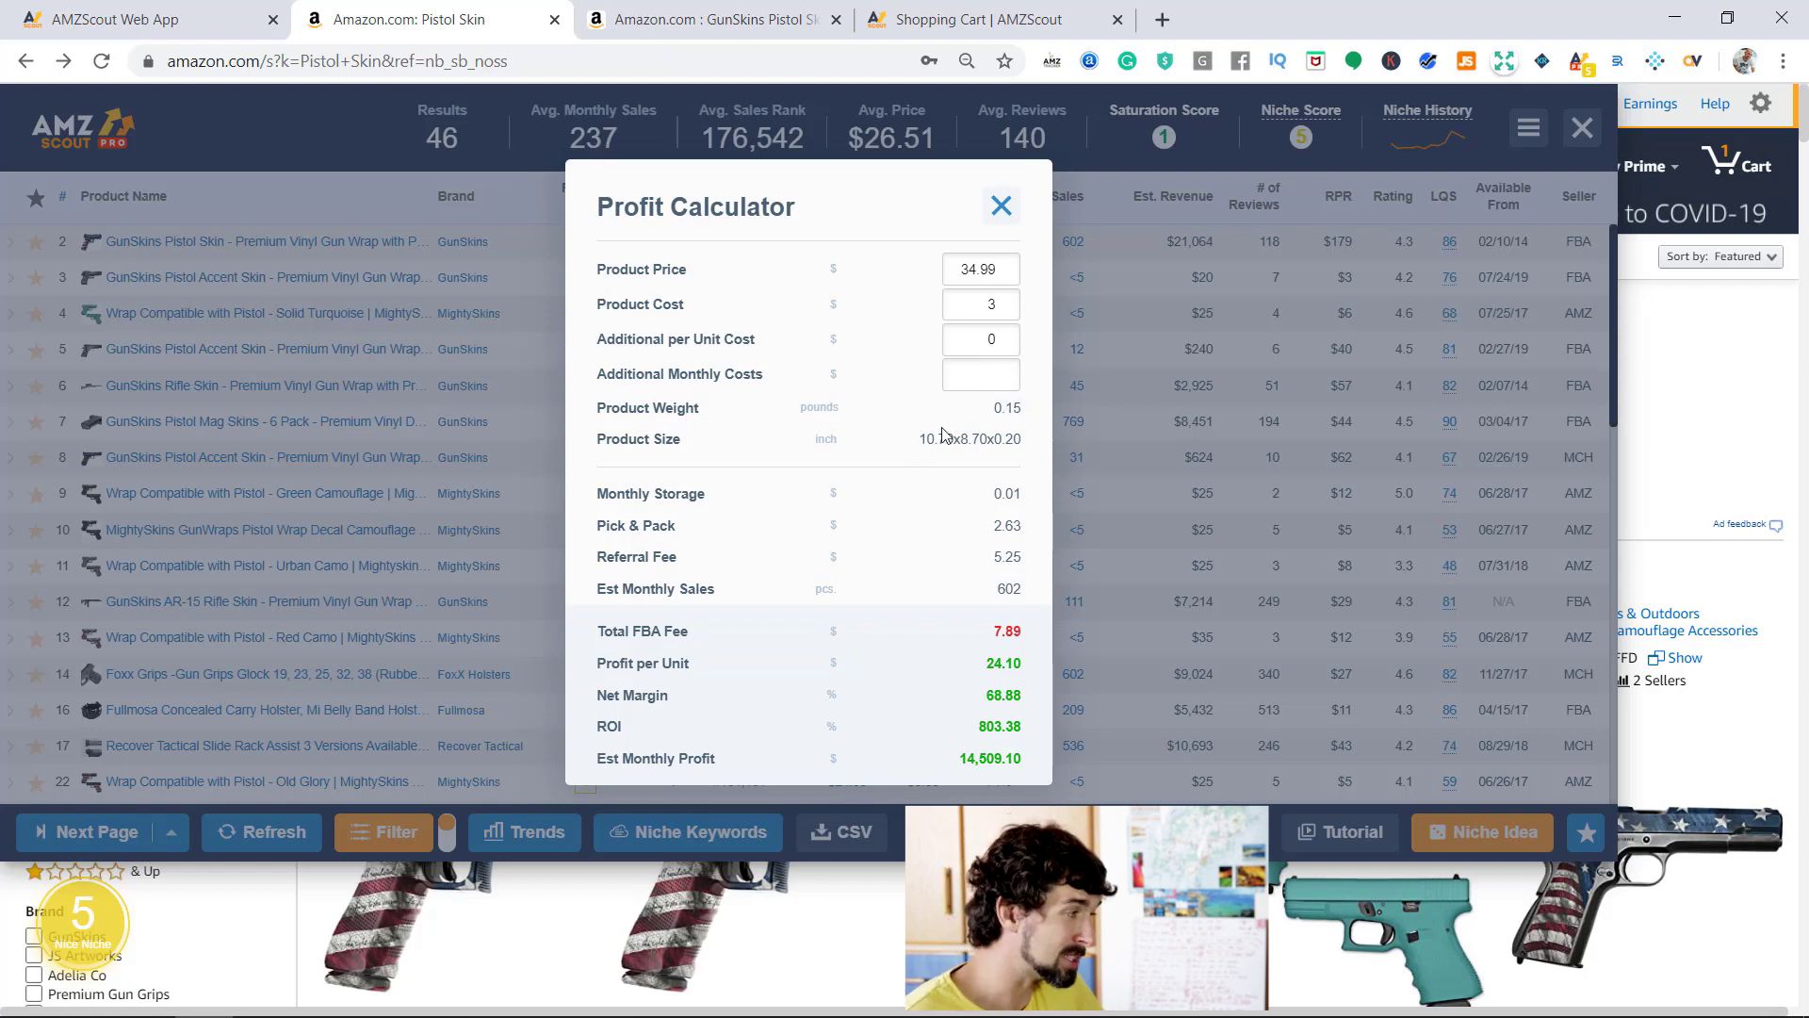
pyautogui.moveTo(945, 434); pyautogui.dragTo(1029, 453)
pyautogui.doubleClick(978, 442)
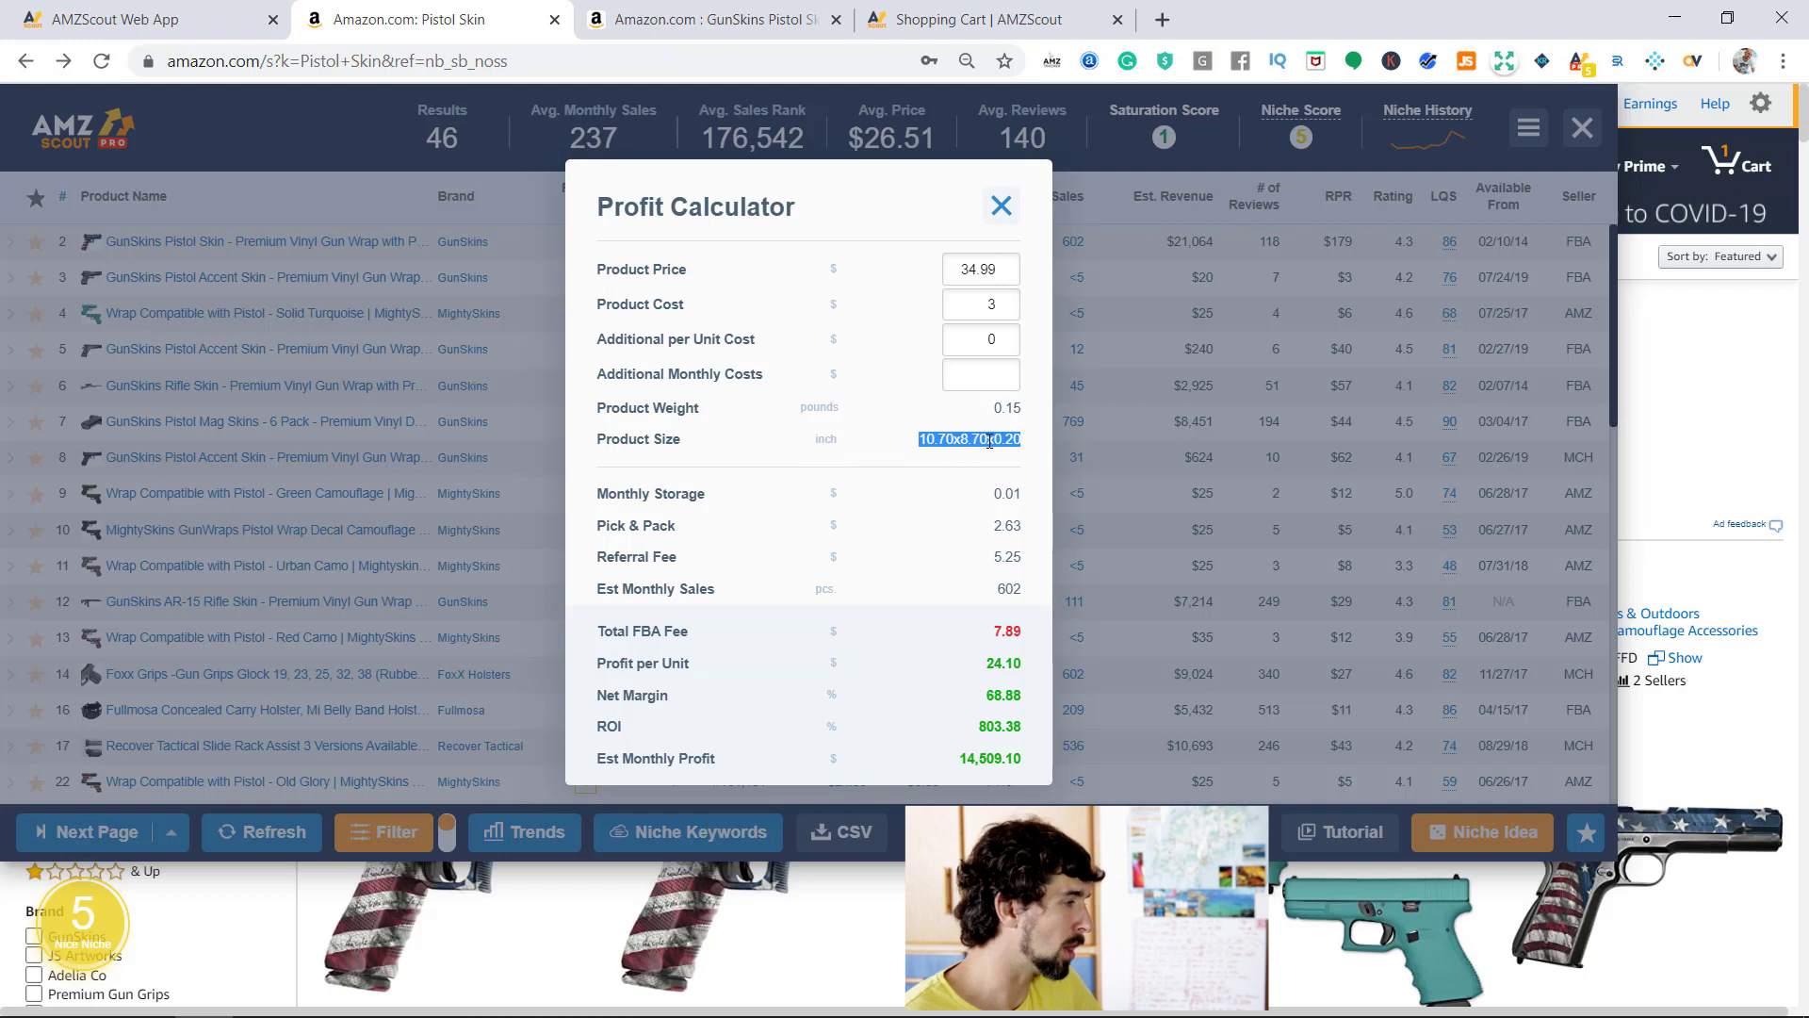
pyautogui.click(976, 439)
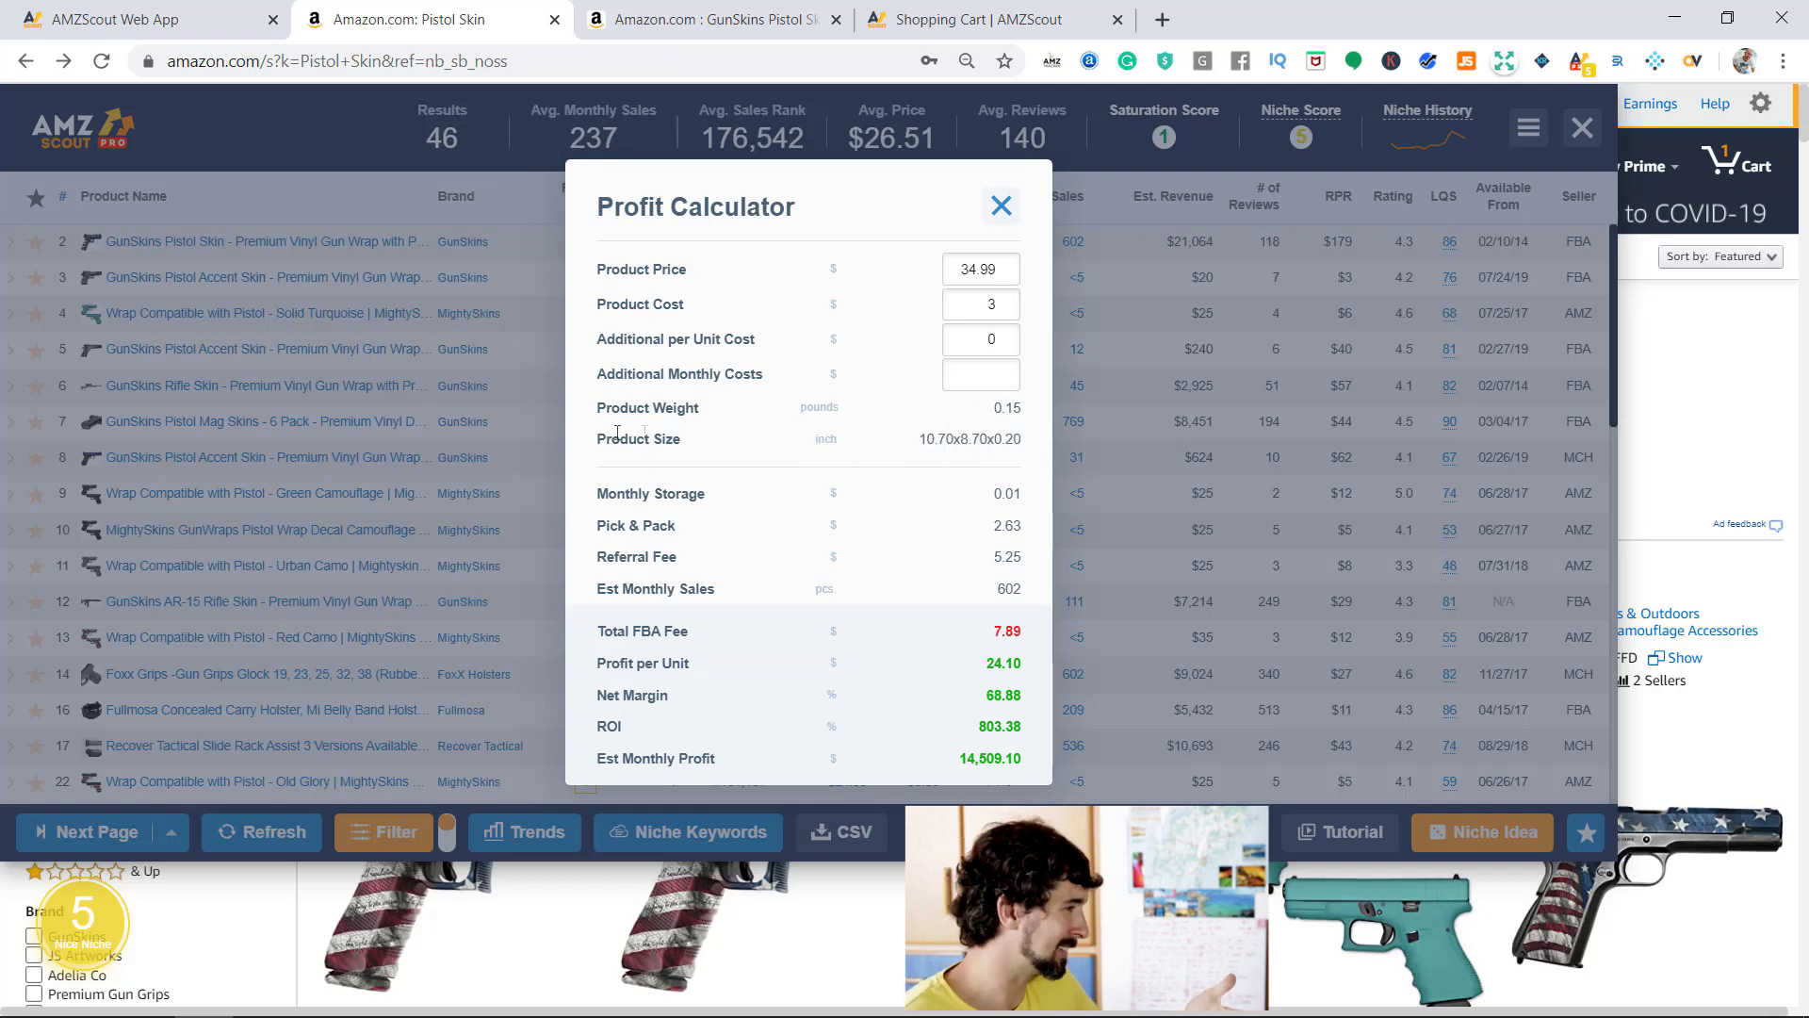
pyautogui.moveTo(920, 440); pyautogui.dragTo(989, 439)
pyautogui.click(972, 433)
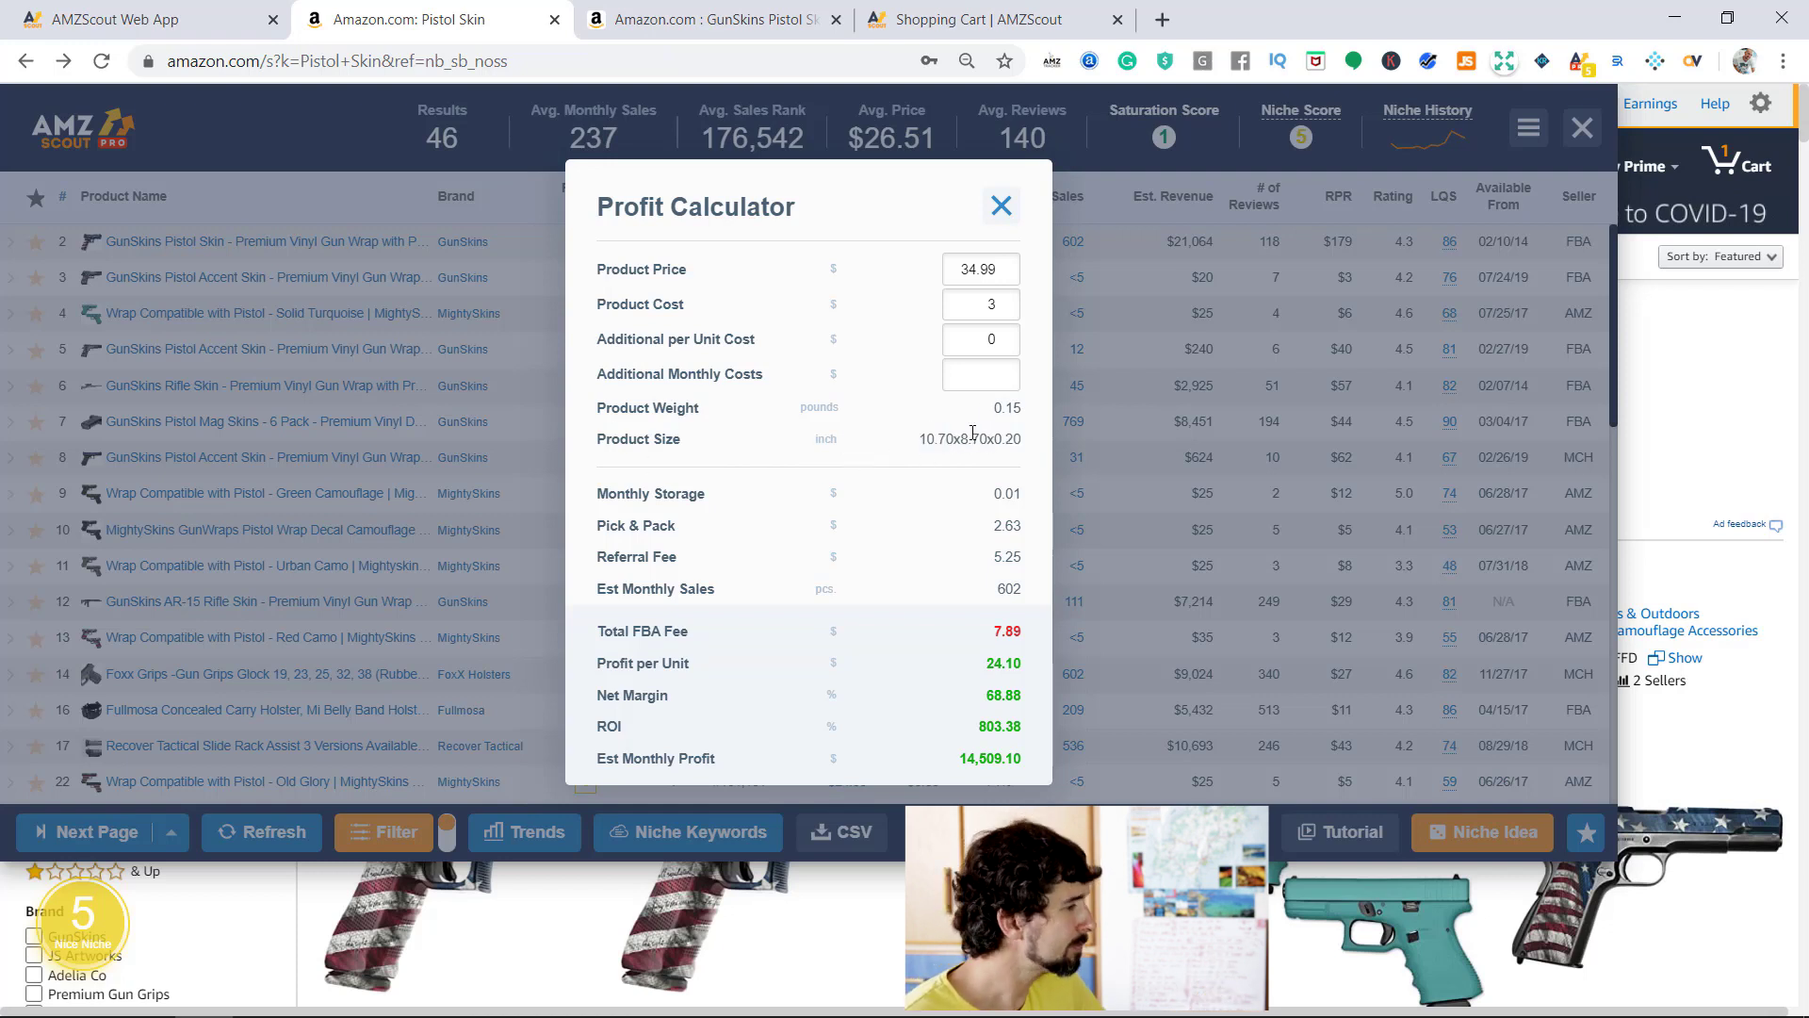
pyautogui.scroll(-1, 1013, 443)
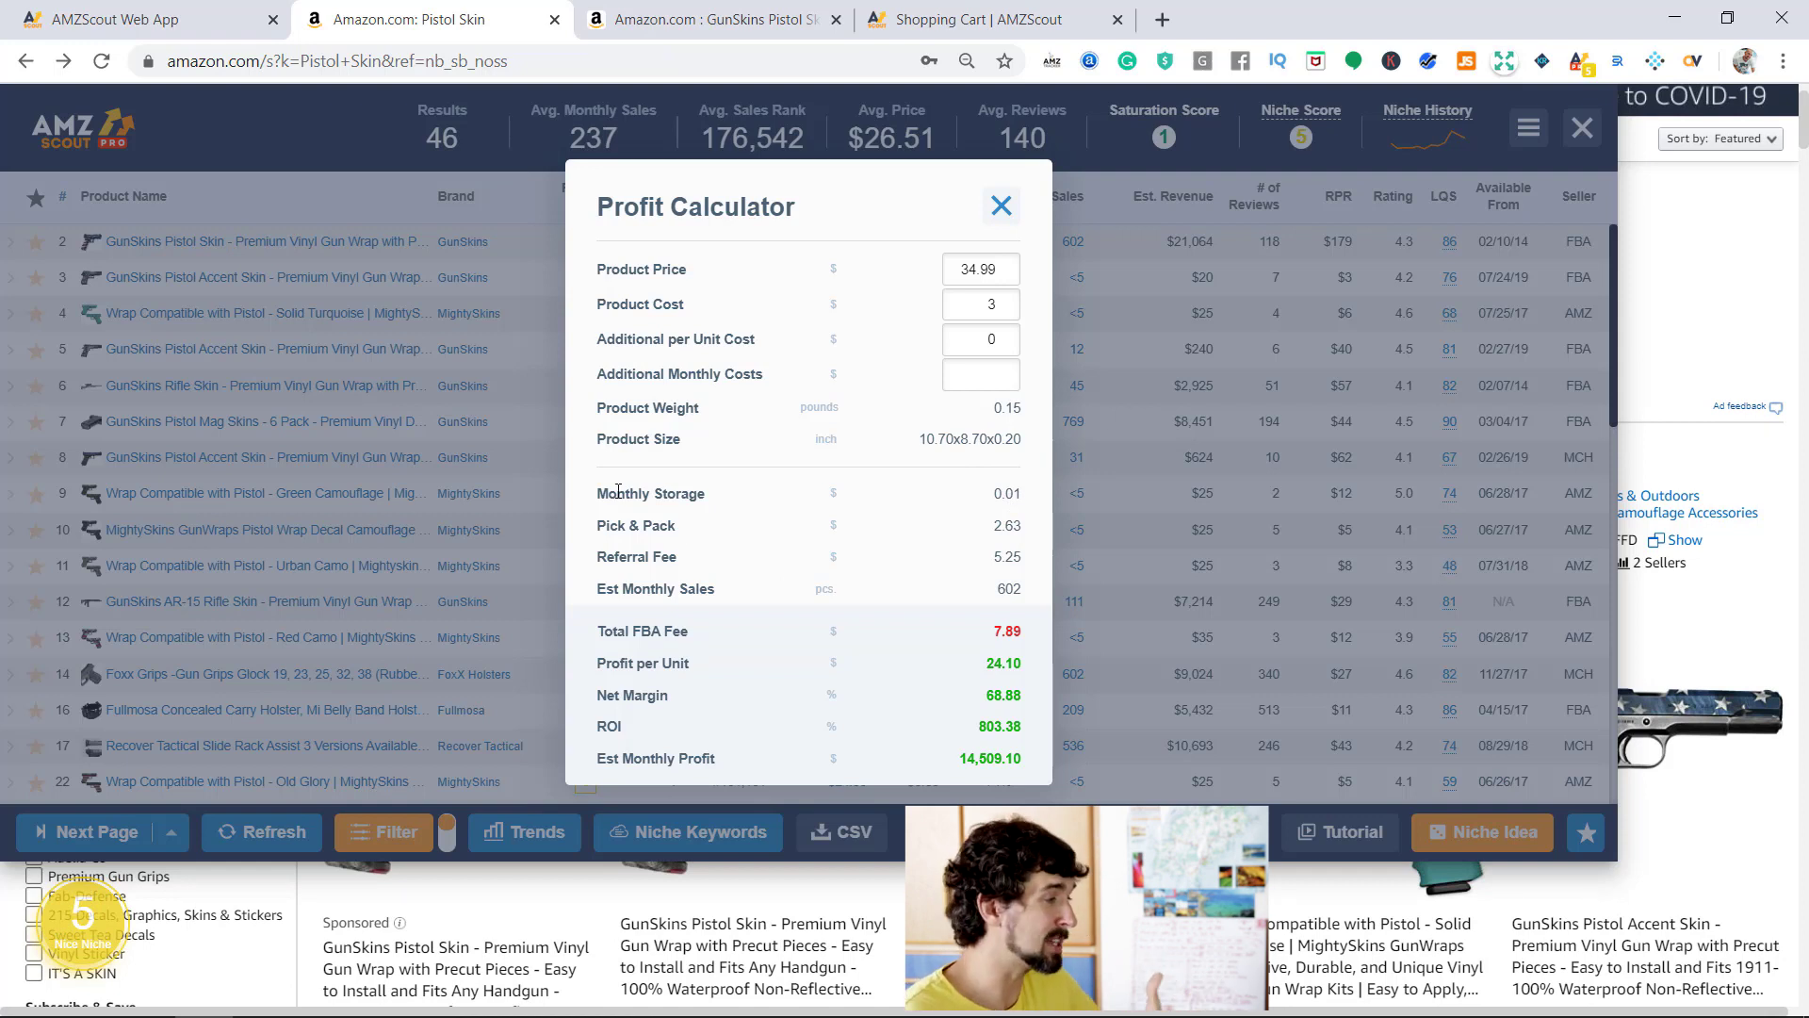
pyautogui.scroll(1, 716, 546)
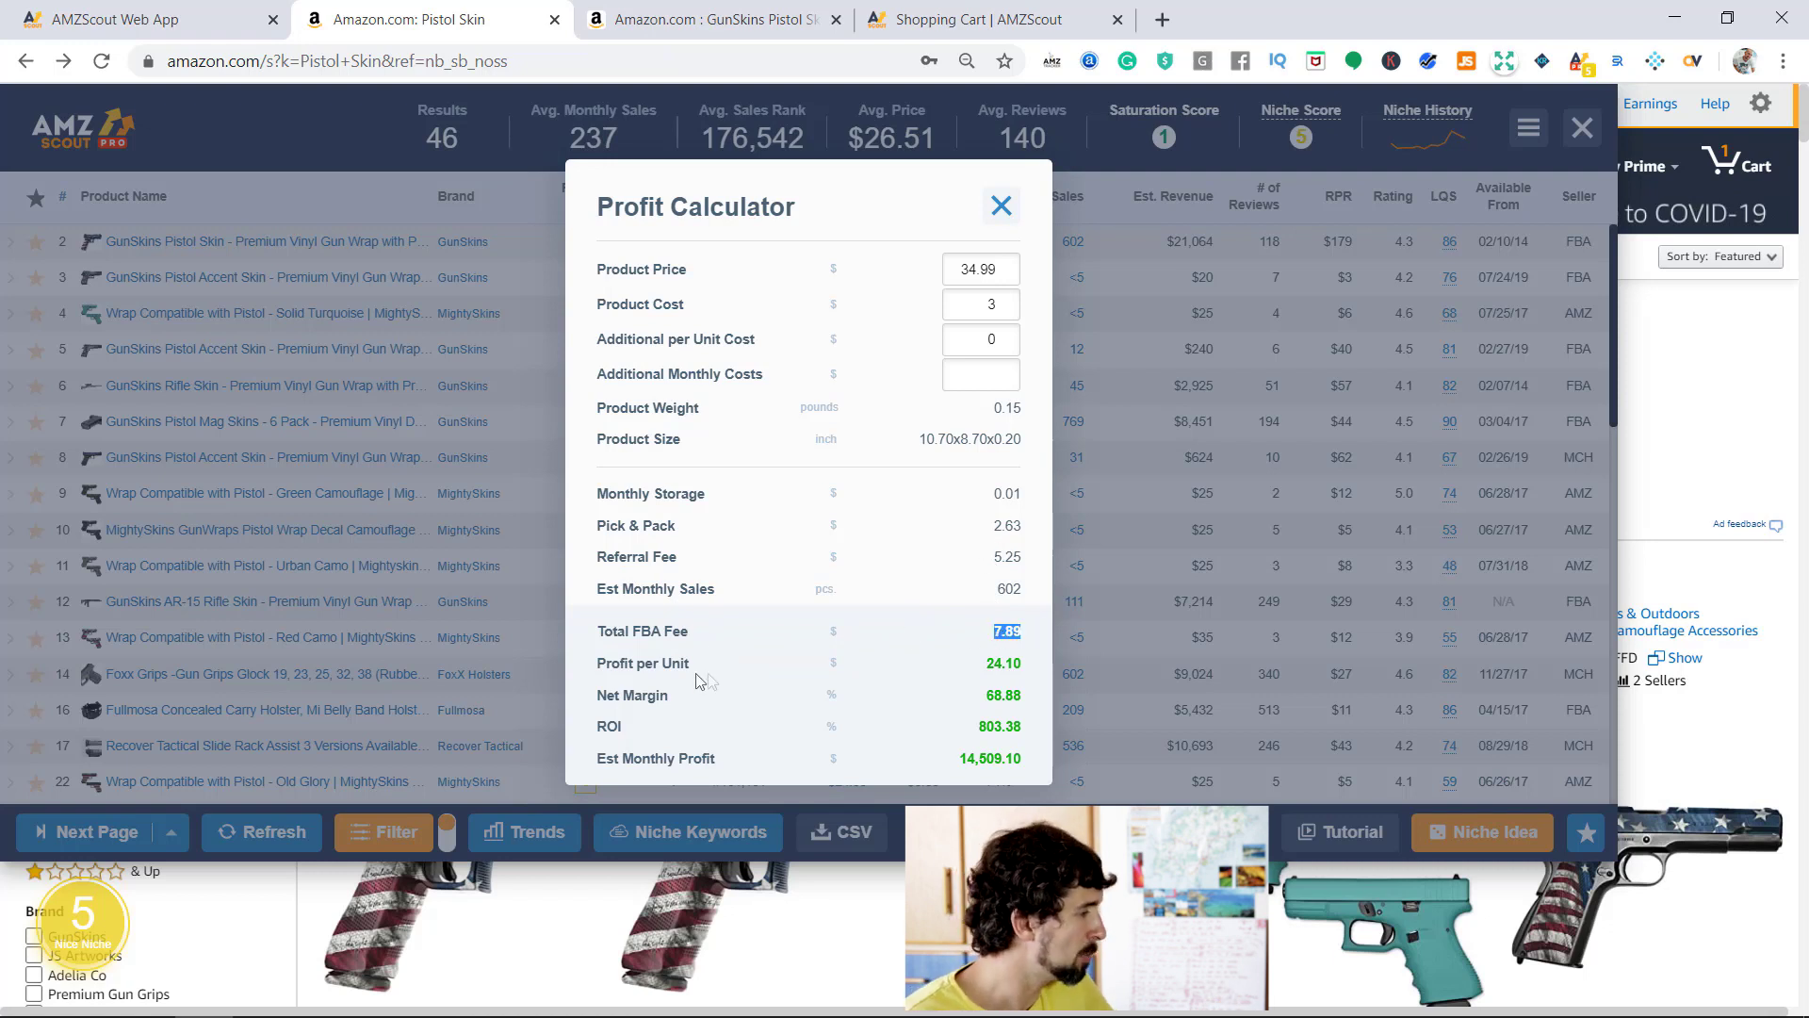
# Step: Set Additional Monthly Costs to 1 and Additional per Unit Cost to 1 in the Profit Calculator
pyautogui.doubleClick(980, 314)
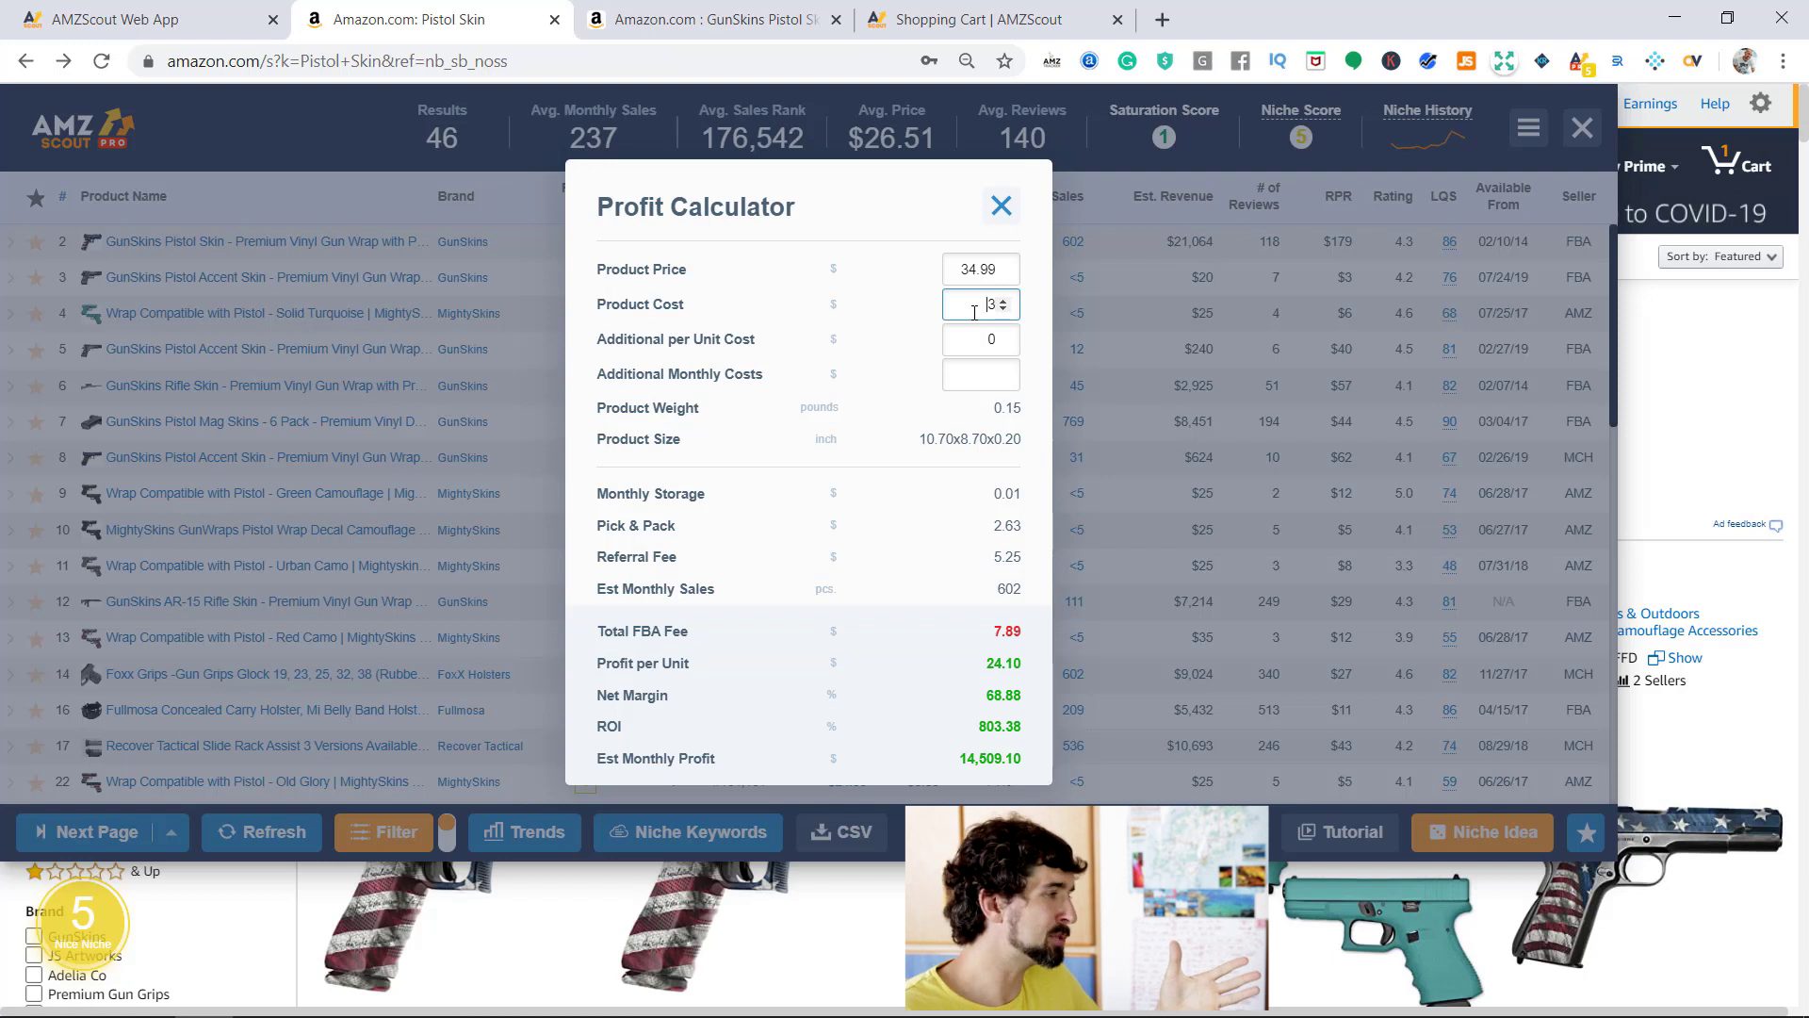
pyautogui.click(971, 375)
pyautogui.write('1')
pyautogui.press('Tab')
pyautogui.doubleClick(985, 347)
pyautogui.write('1')
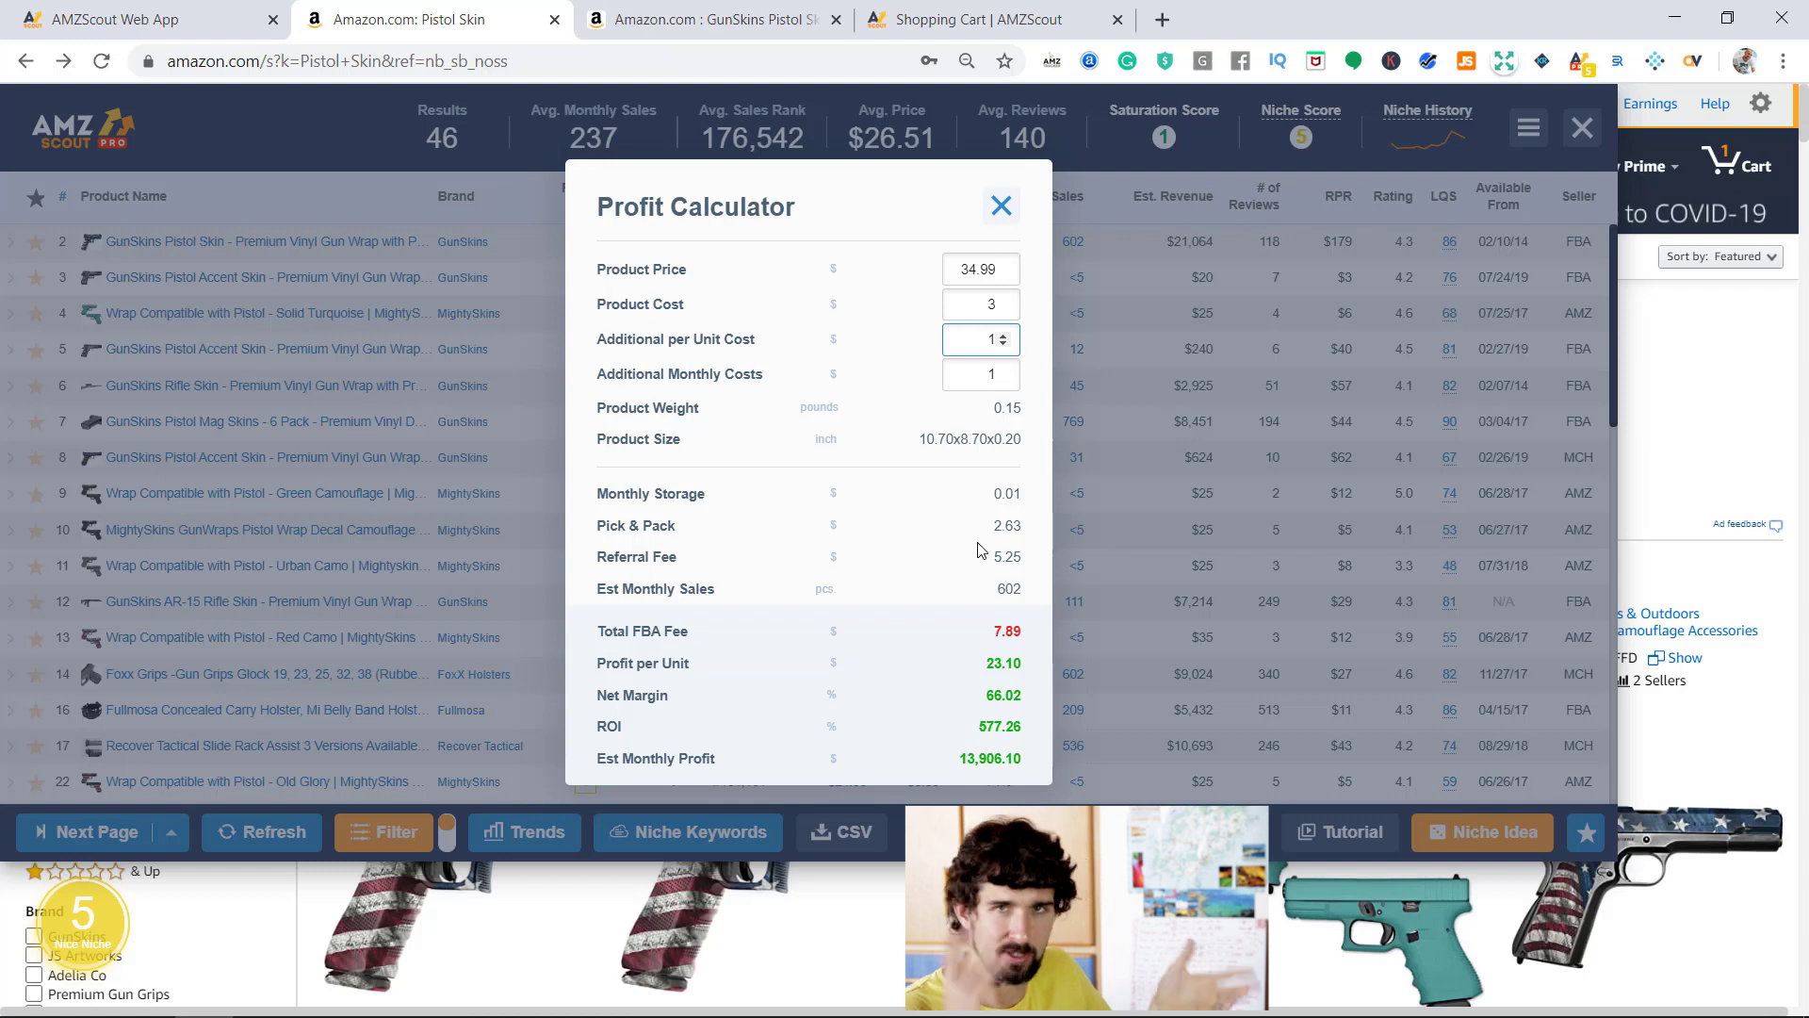
# Step: Review the additional costs, Profit per Unit, ROI and Est Monthly Profit of the GunSkins Pistol Skin, and close the Profit Calculator
pyautogui.click(1001, 667)
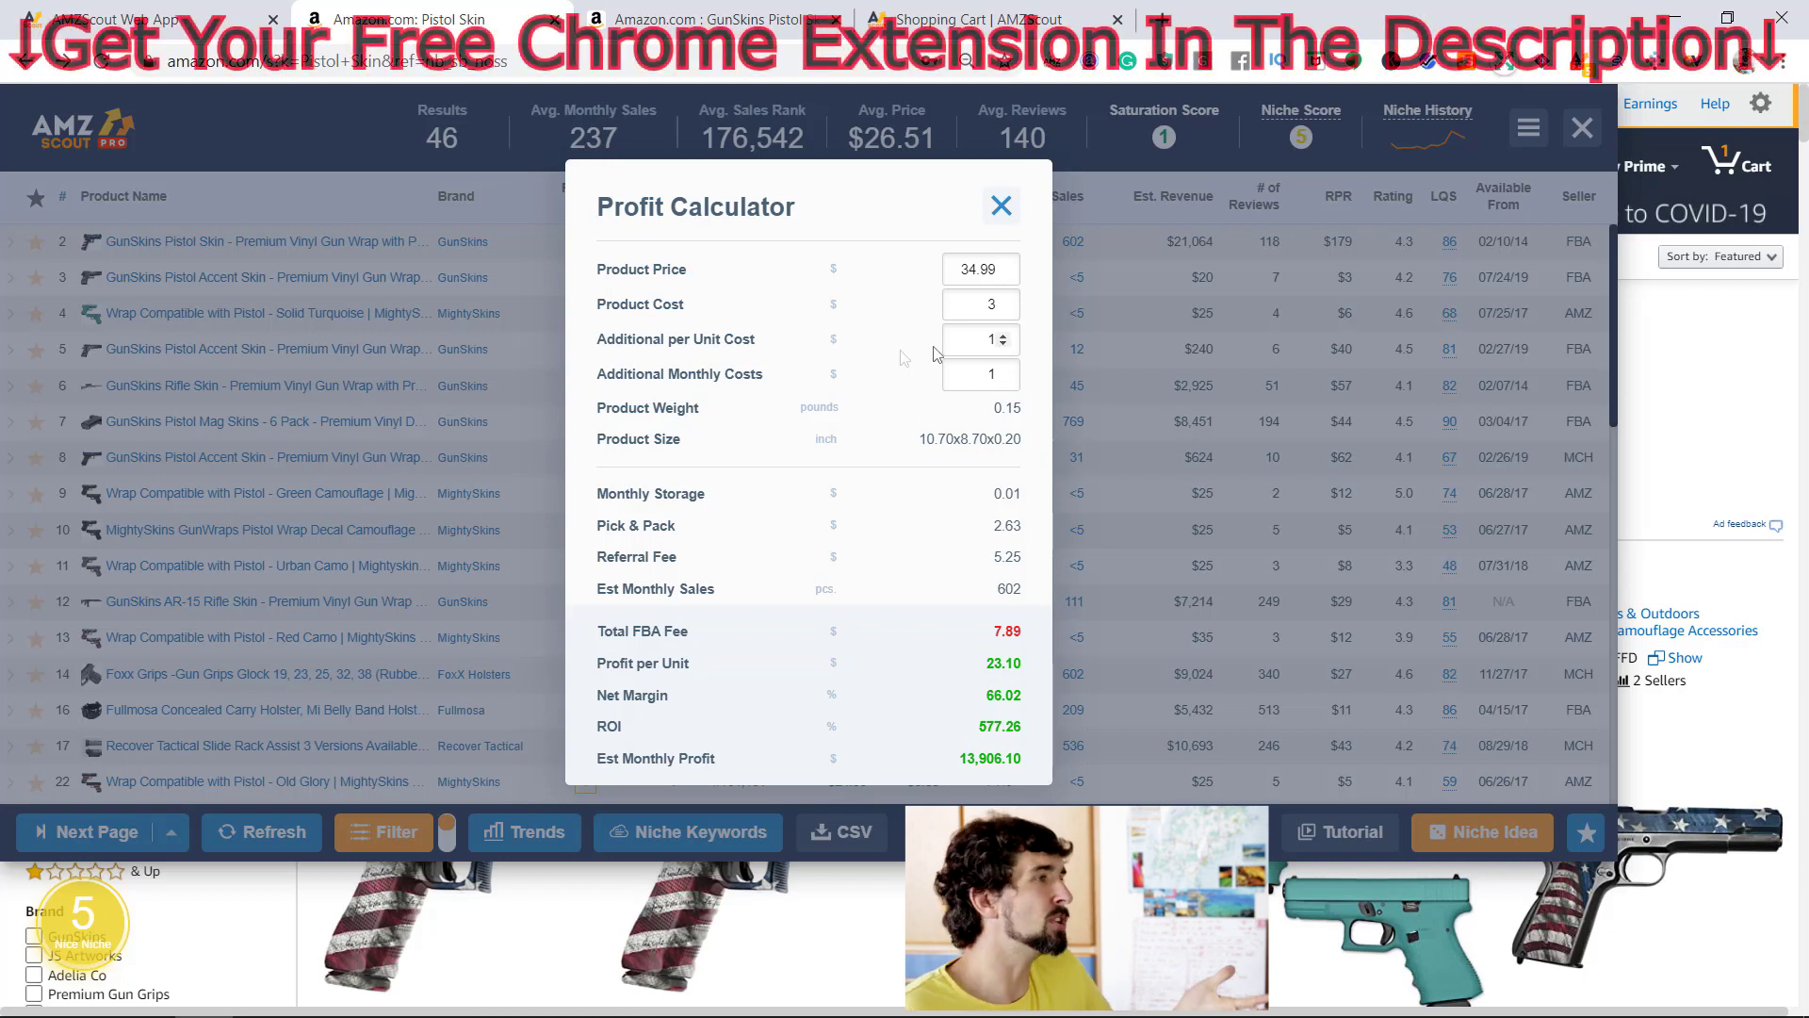
pyautogui.doubleClick(997, 373)
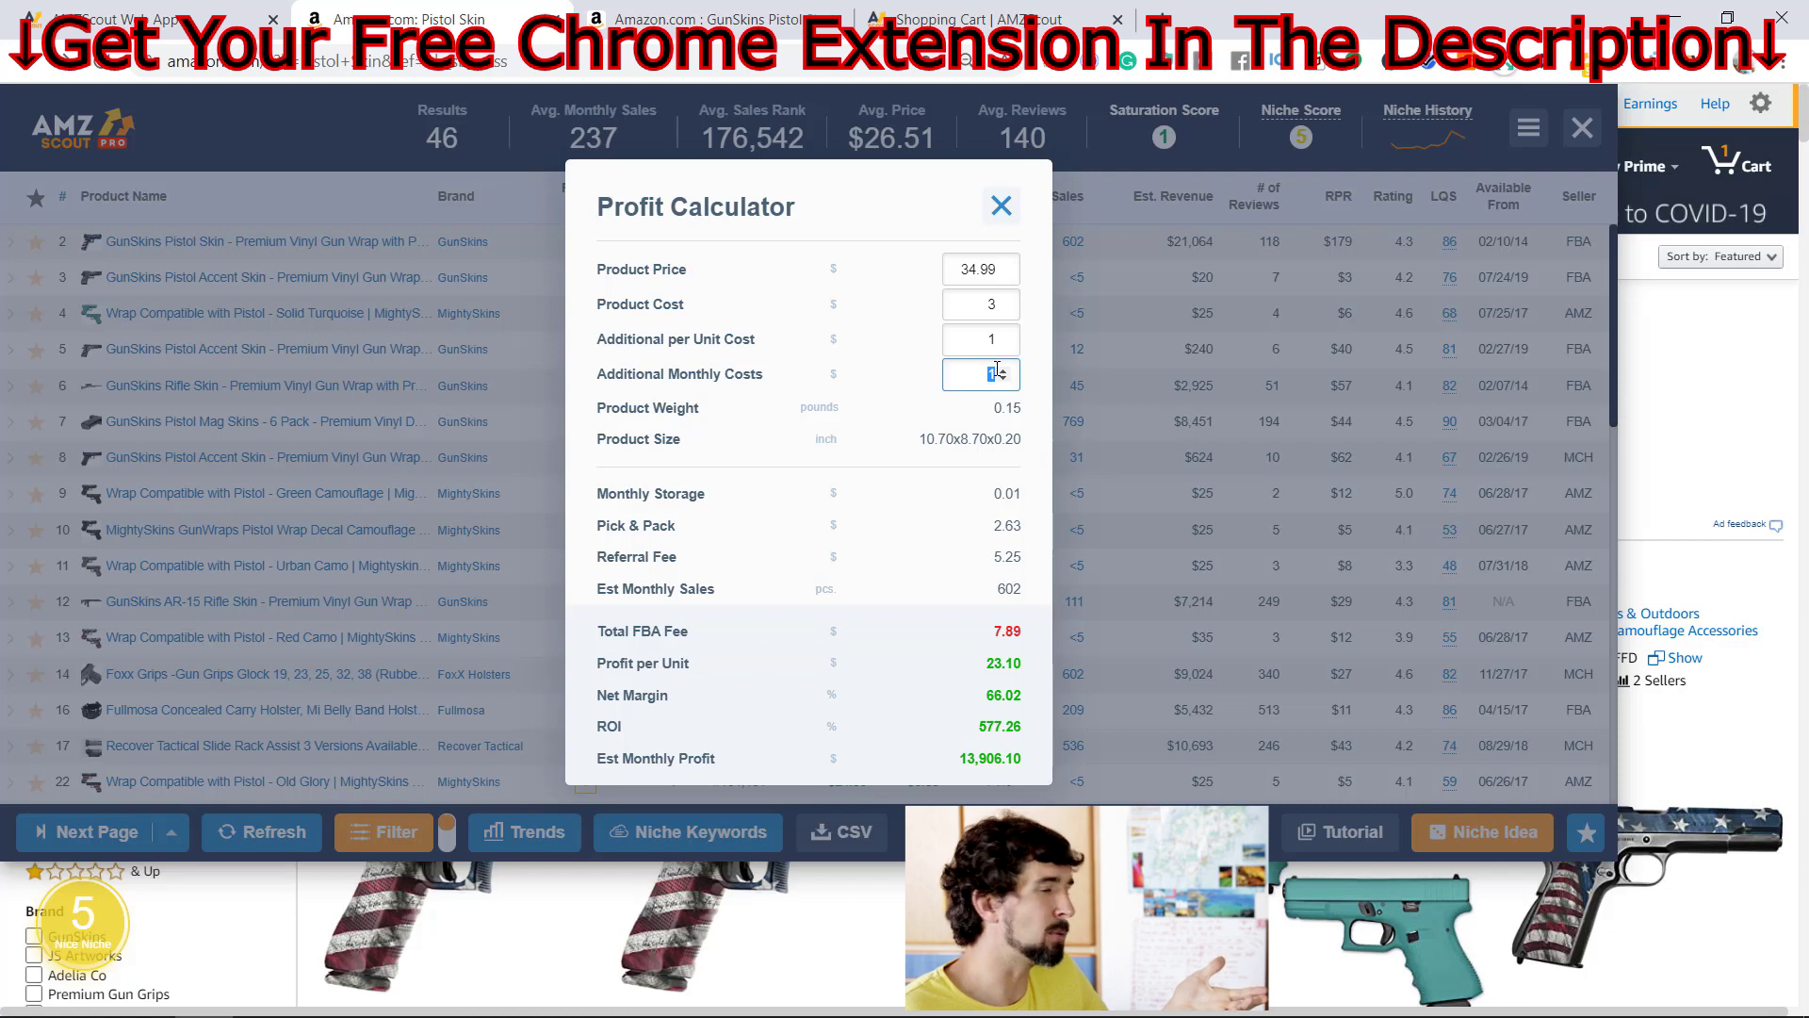
pyautogui.click(996, 372)
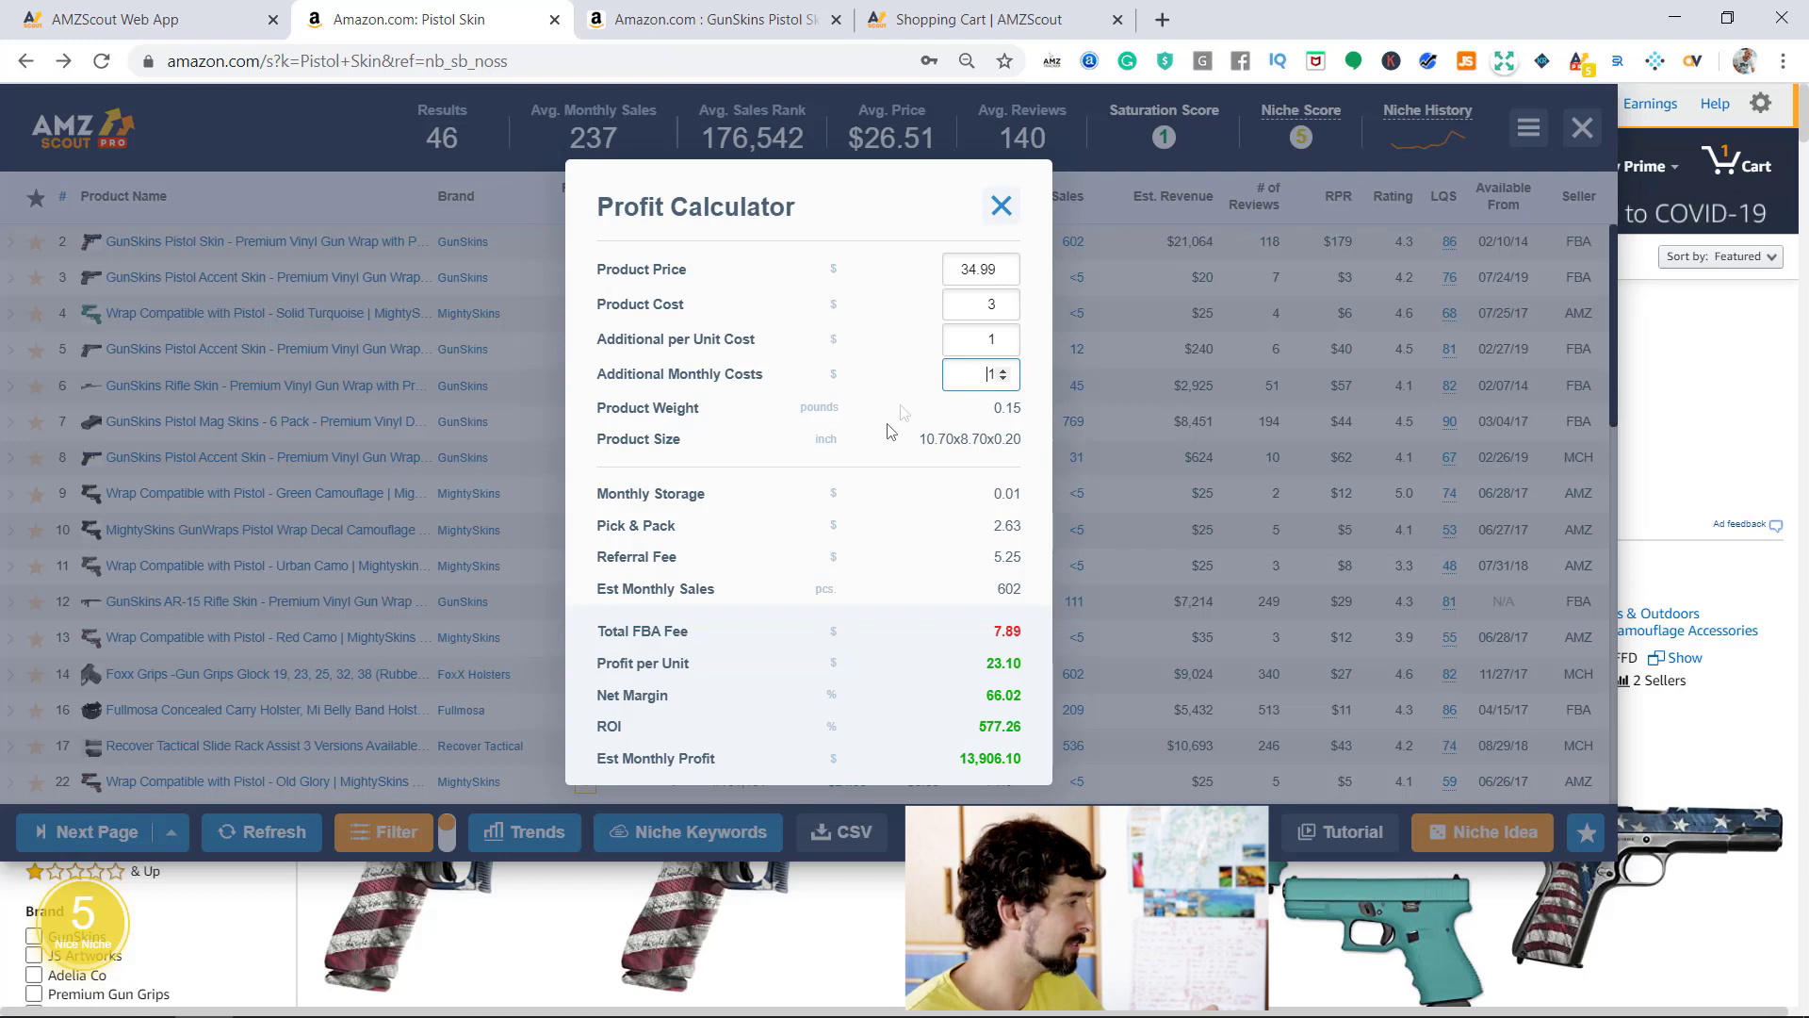
pyautogui.click(981, 347)
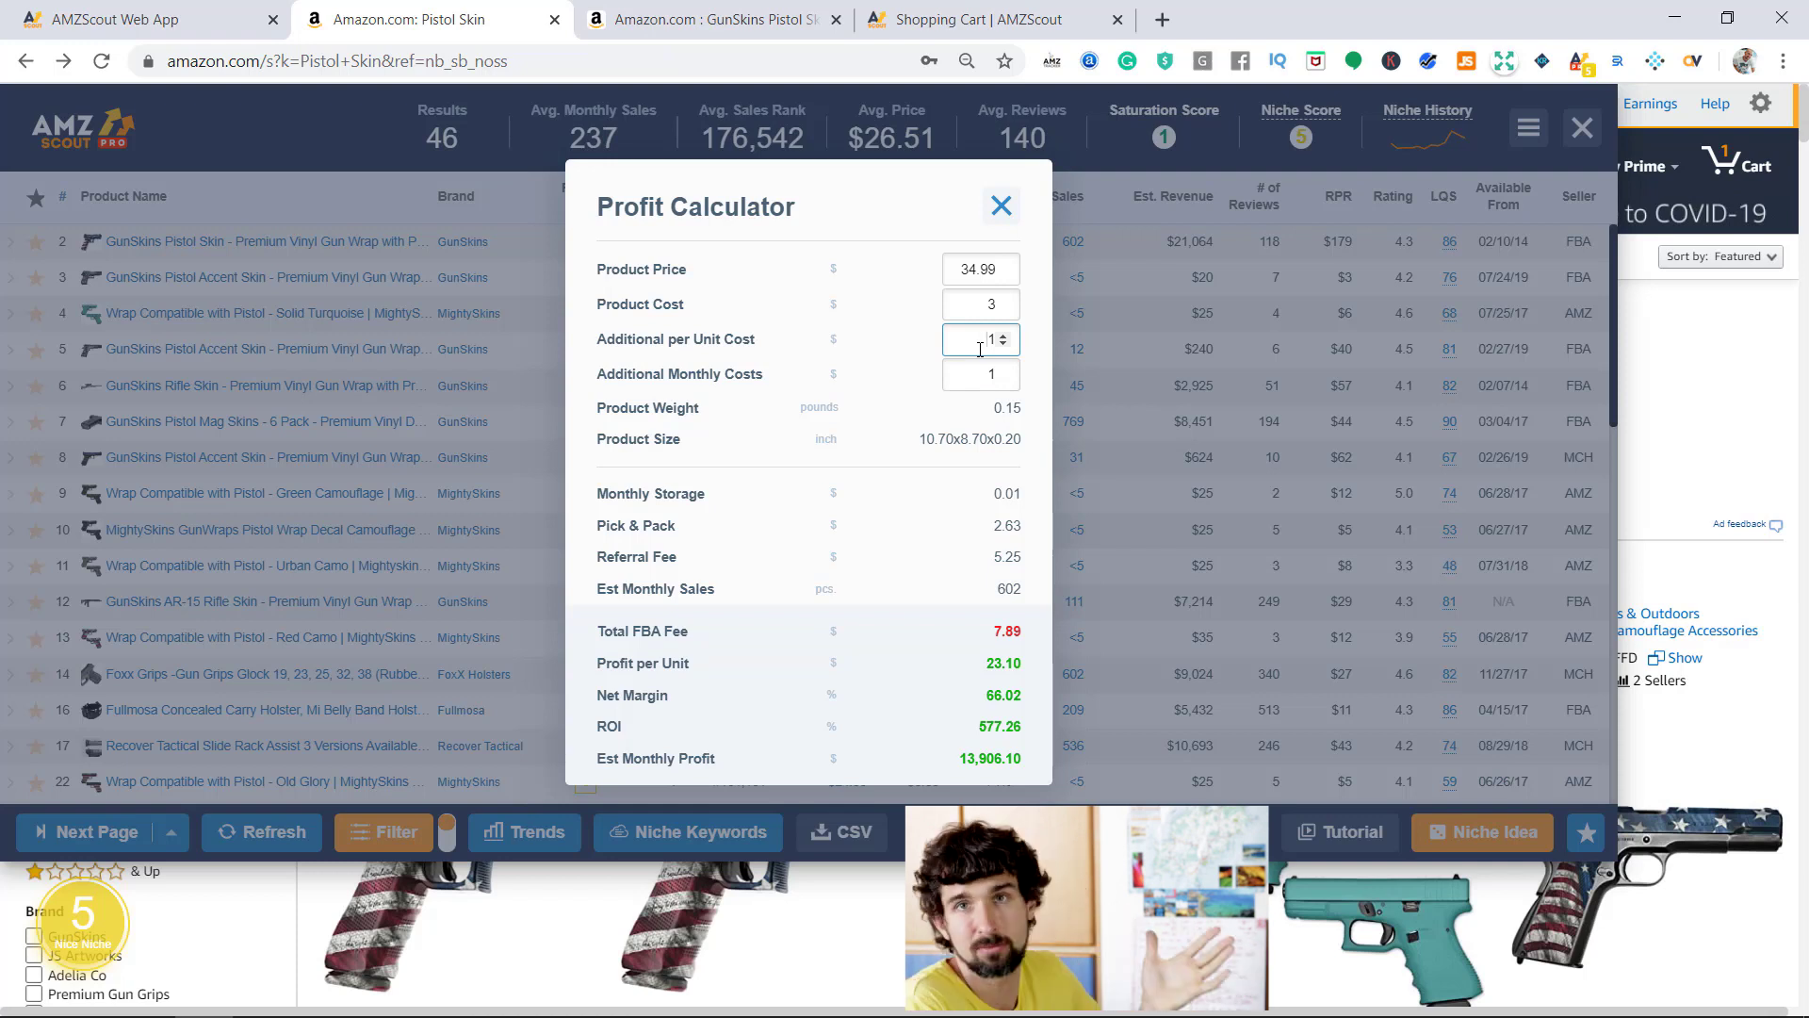
pyautogui.click(990, 728)
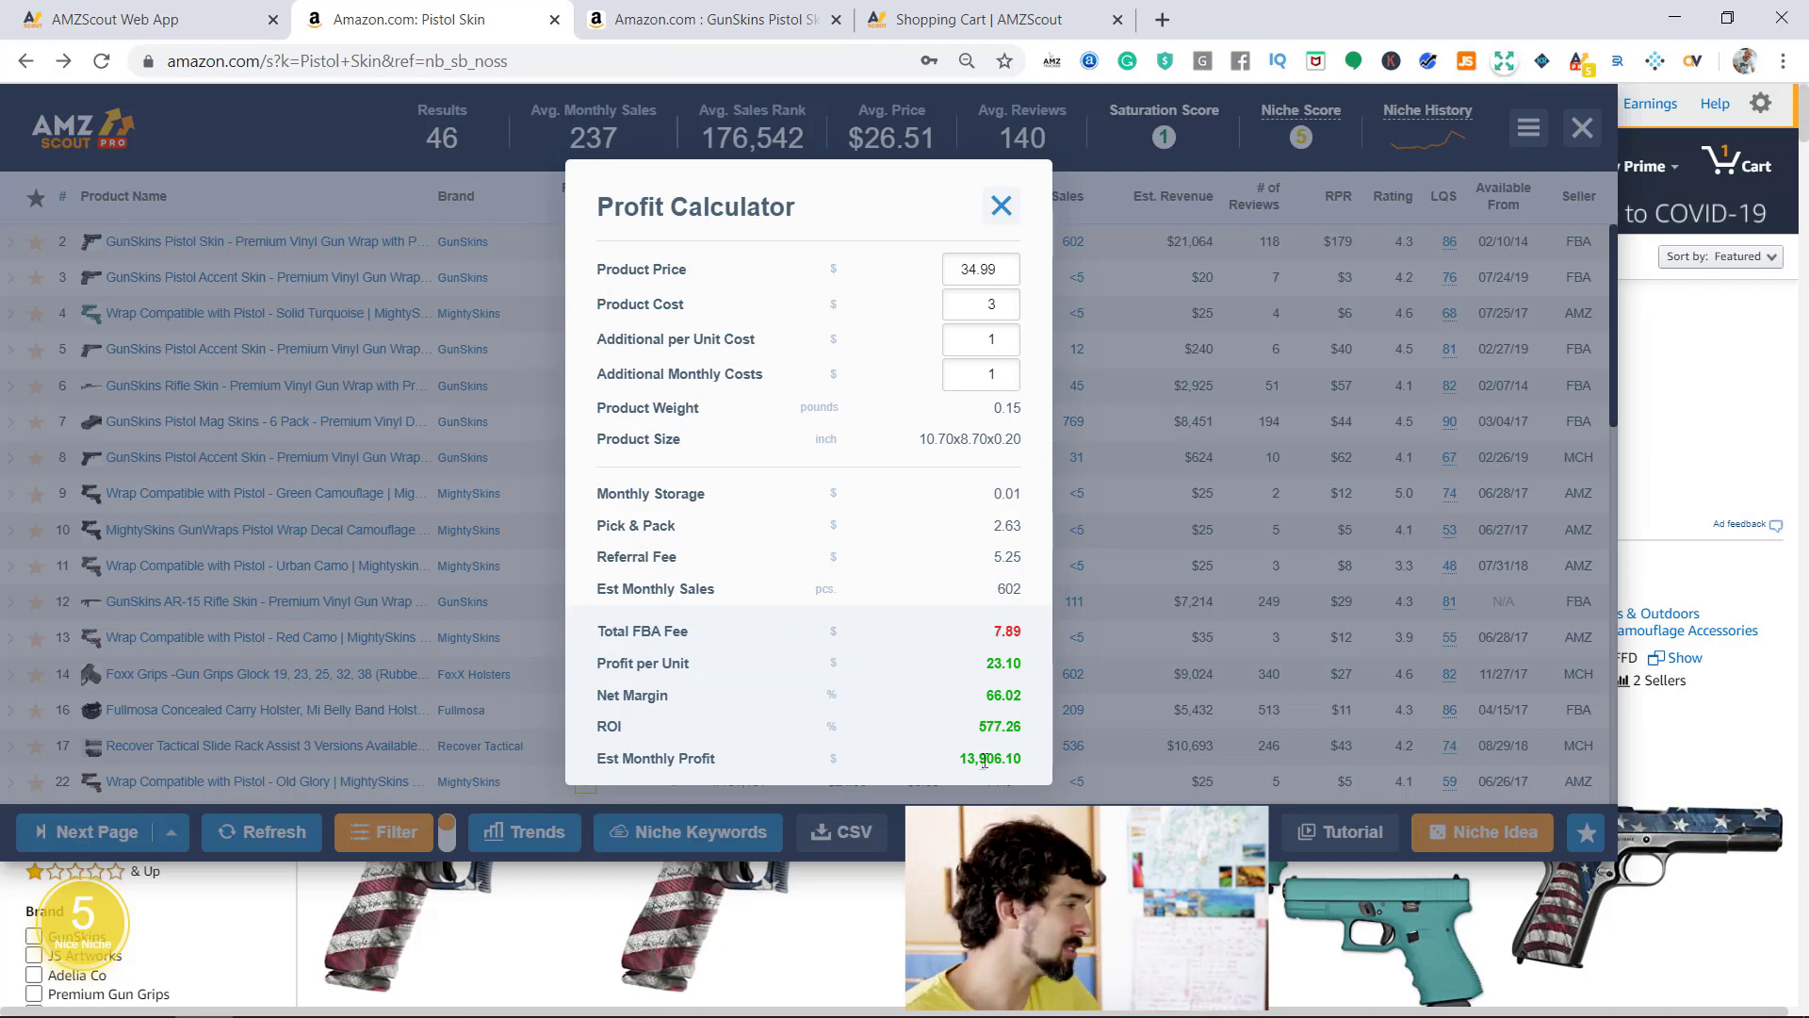
pyautogui.doubleClick(996, 758)
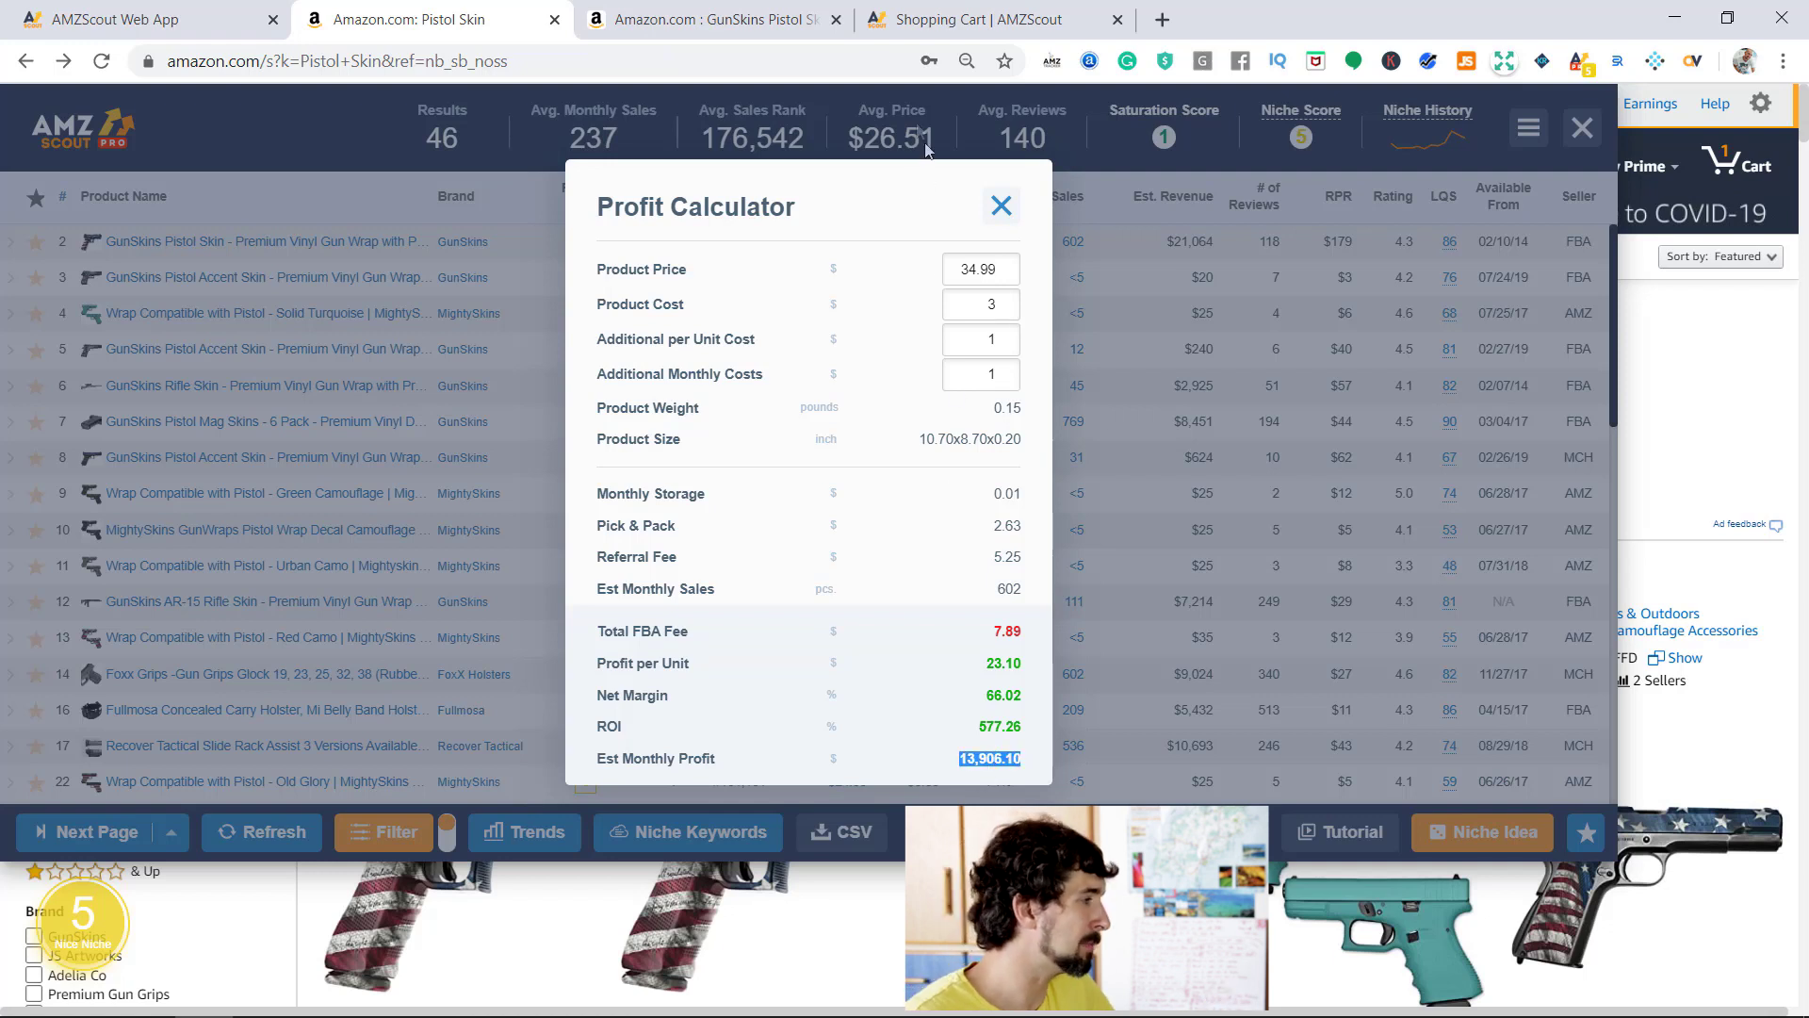
pyautogui.click(1004, 204)
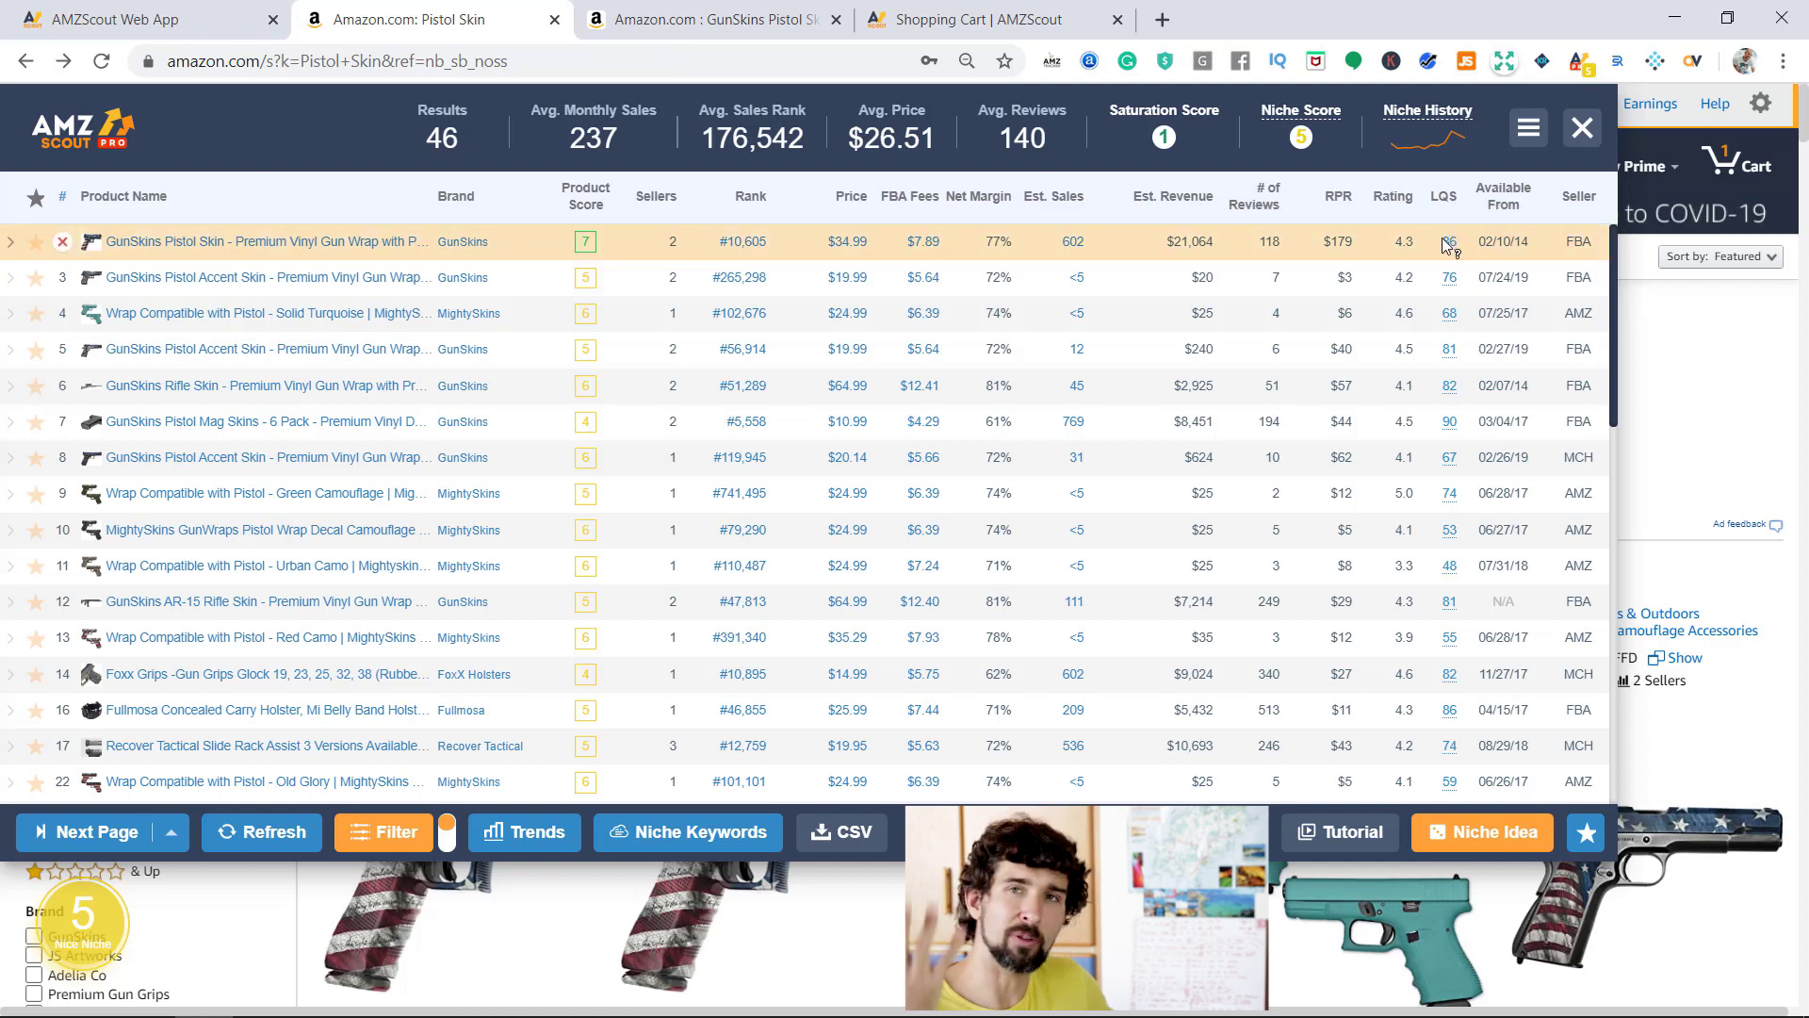
pyautogui.moveTo(1447, 243)
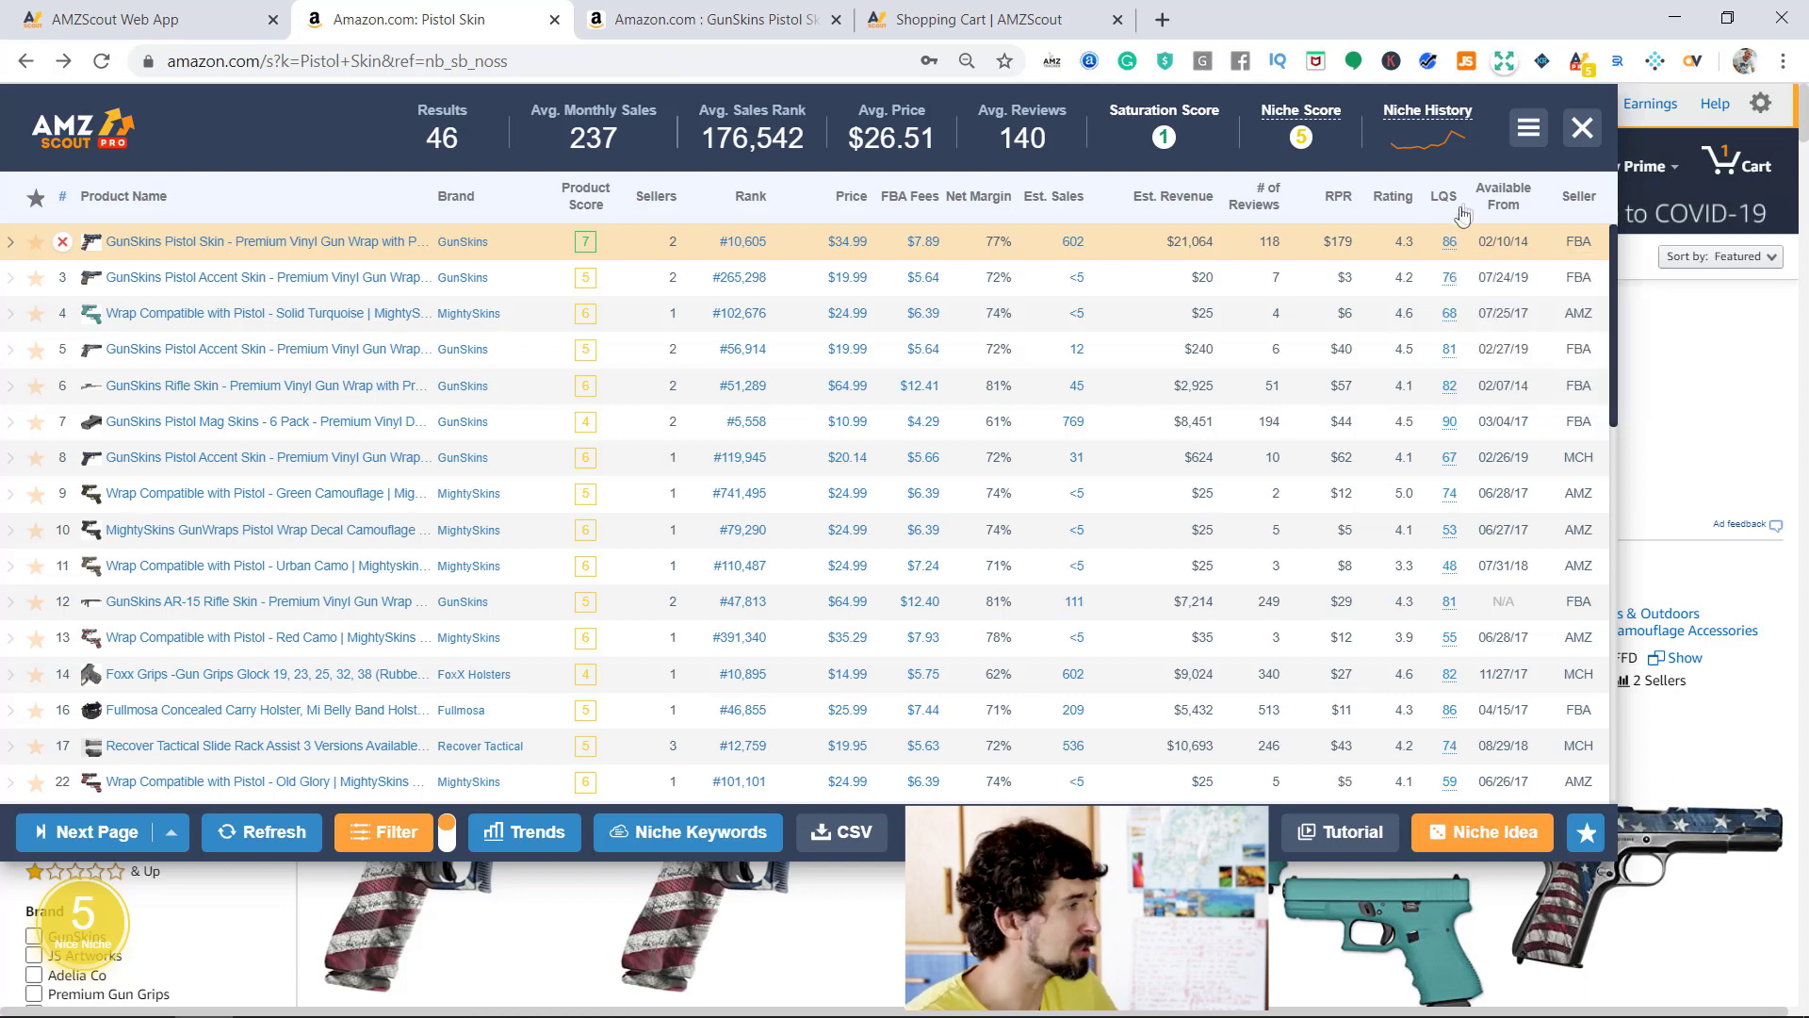
pyautogui.click(1513, 243)
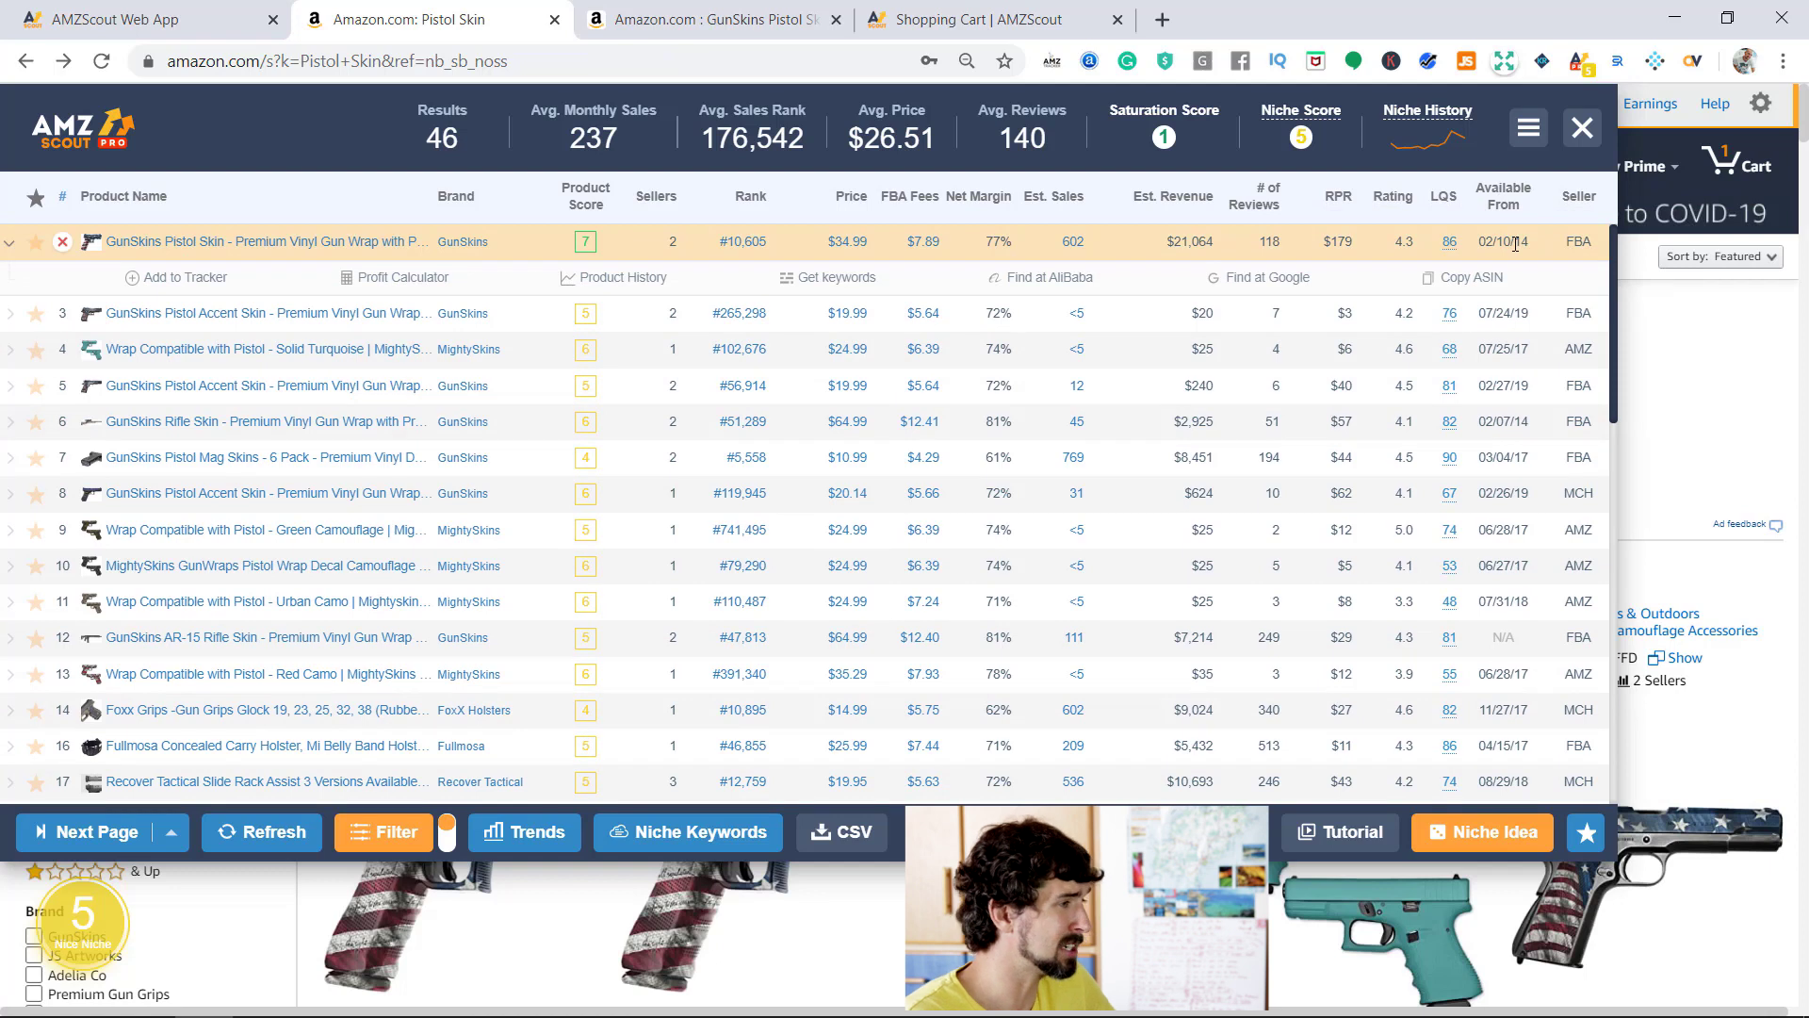
pyautogui.click(1516, 243)
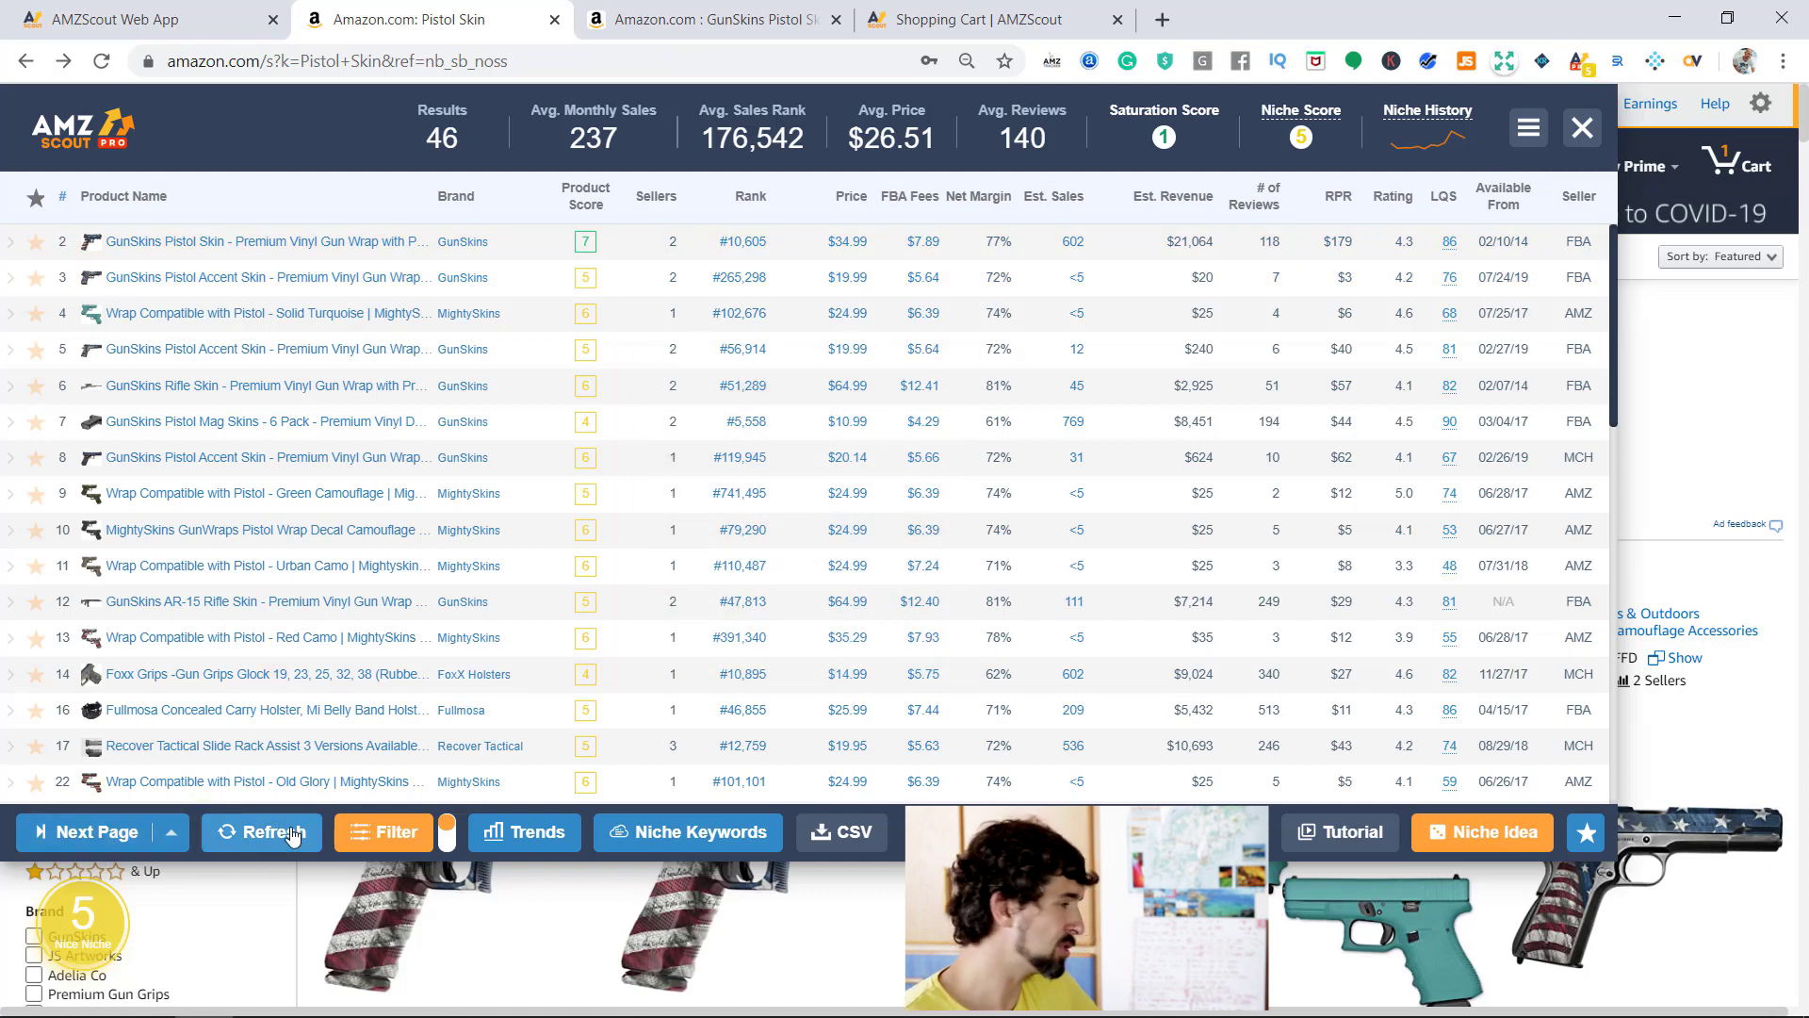
# Step: Filter the product list to a minimum Price of 20, a maximum Rating of 4 and a minimum Est. Revenue of 10000
pyautogui.click(394, 841)
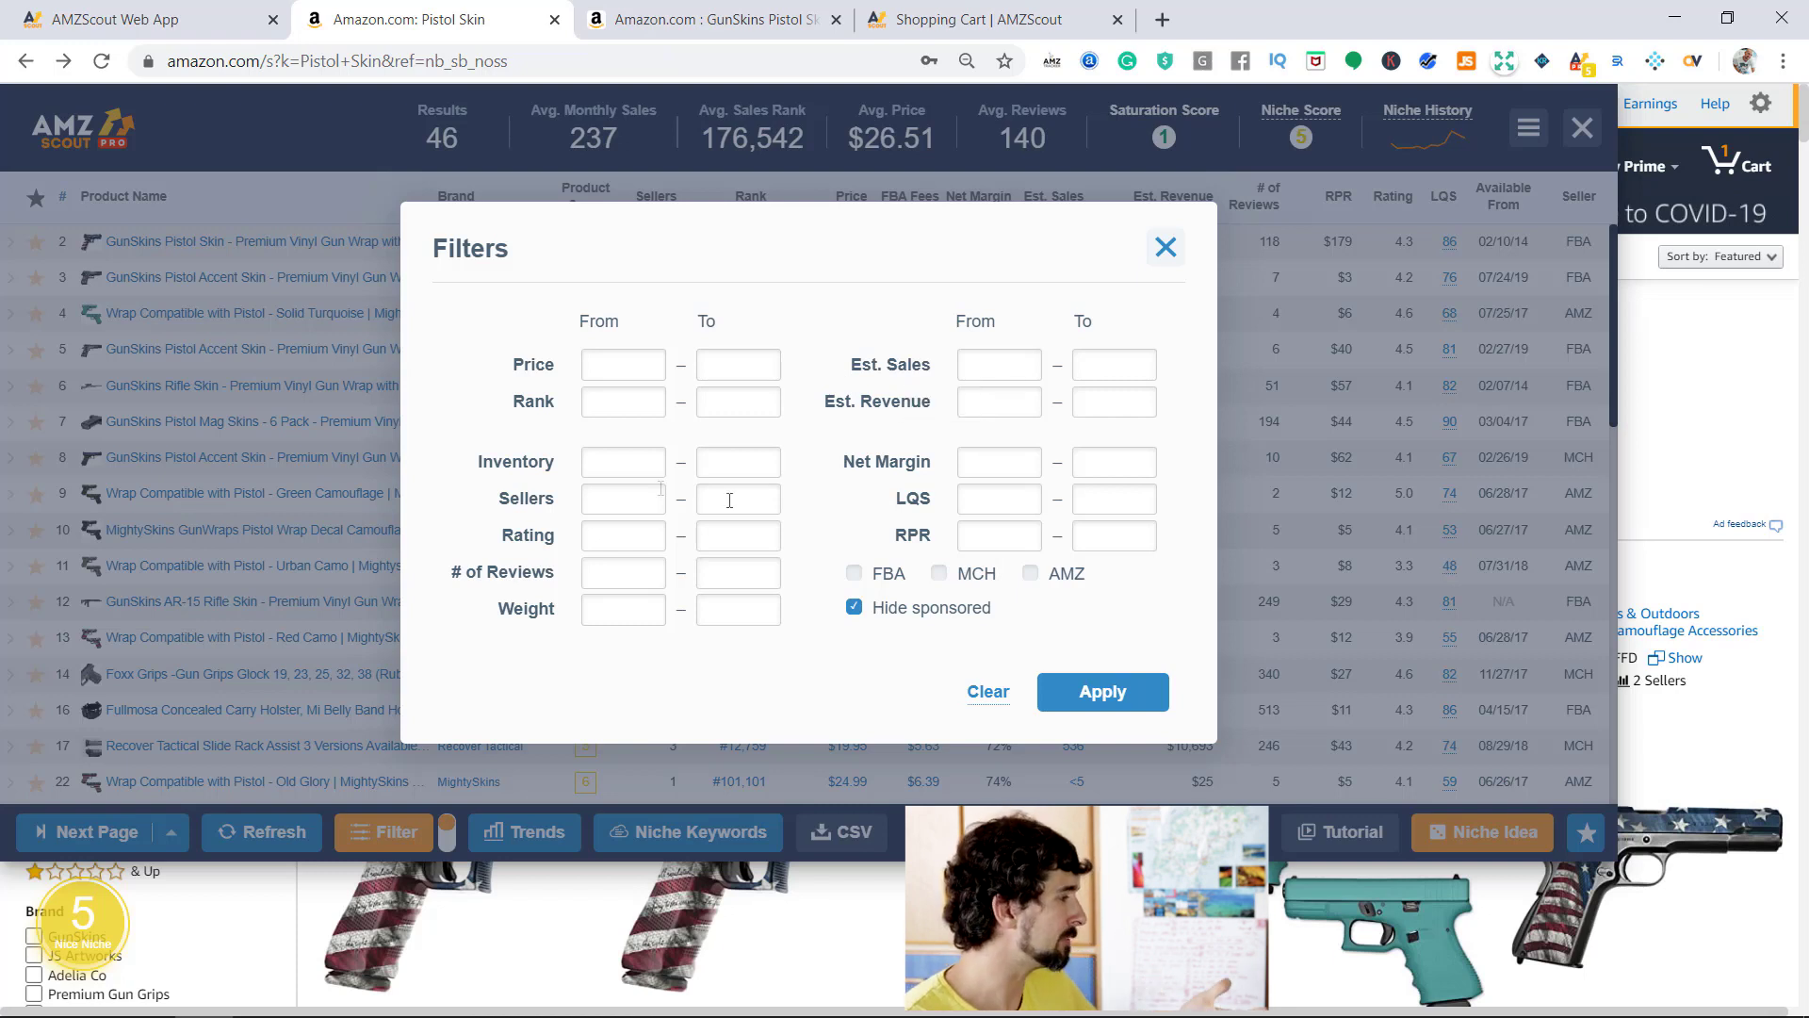
pyautogui.click(624, 365)
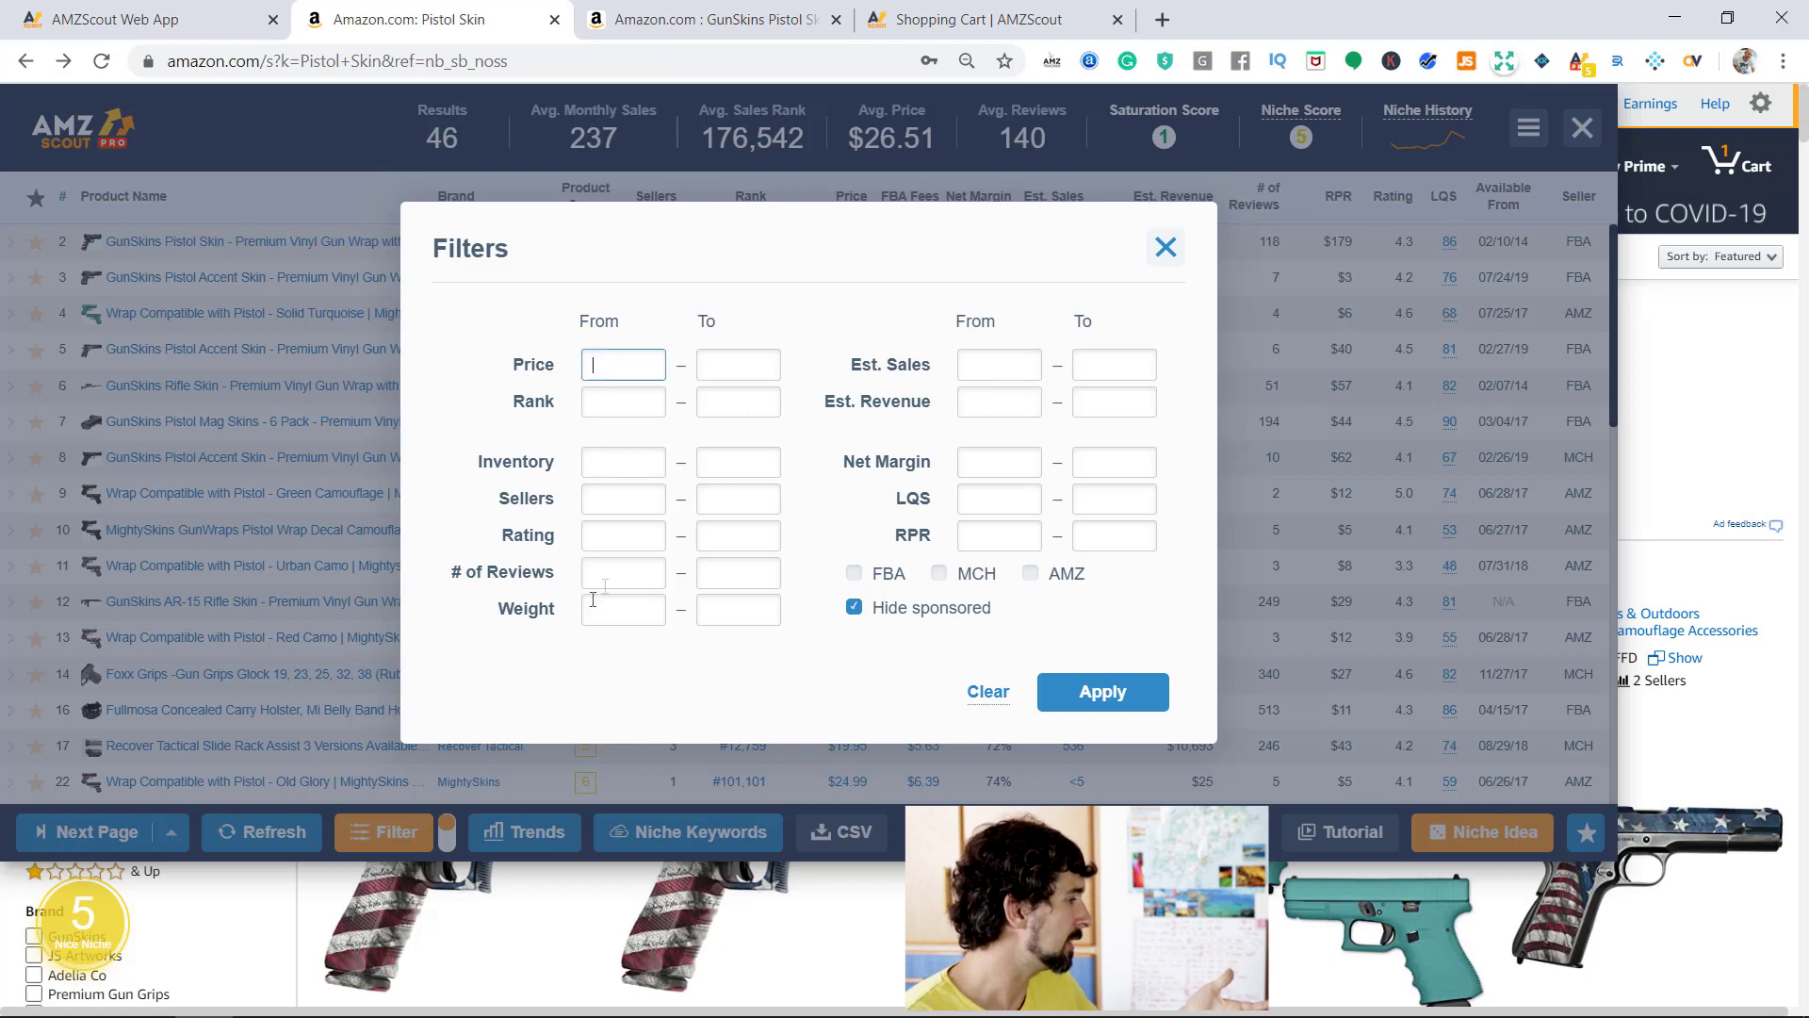
pyautogui.click(630, 536)
pyautogui.click(718, 537)
pyautogui.write('5')
pyautogui.press('BackSpace')
pyautogui.write('4')
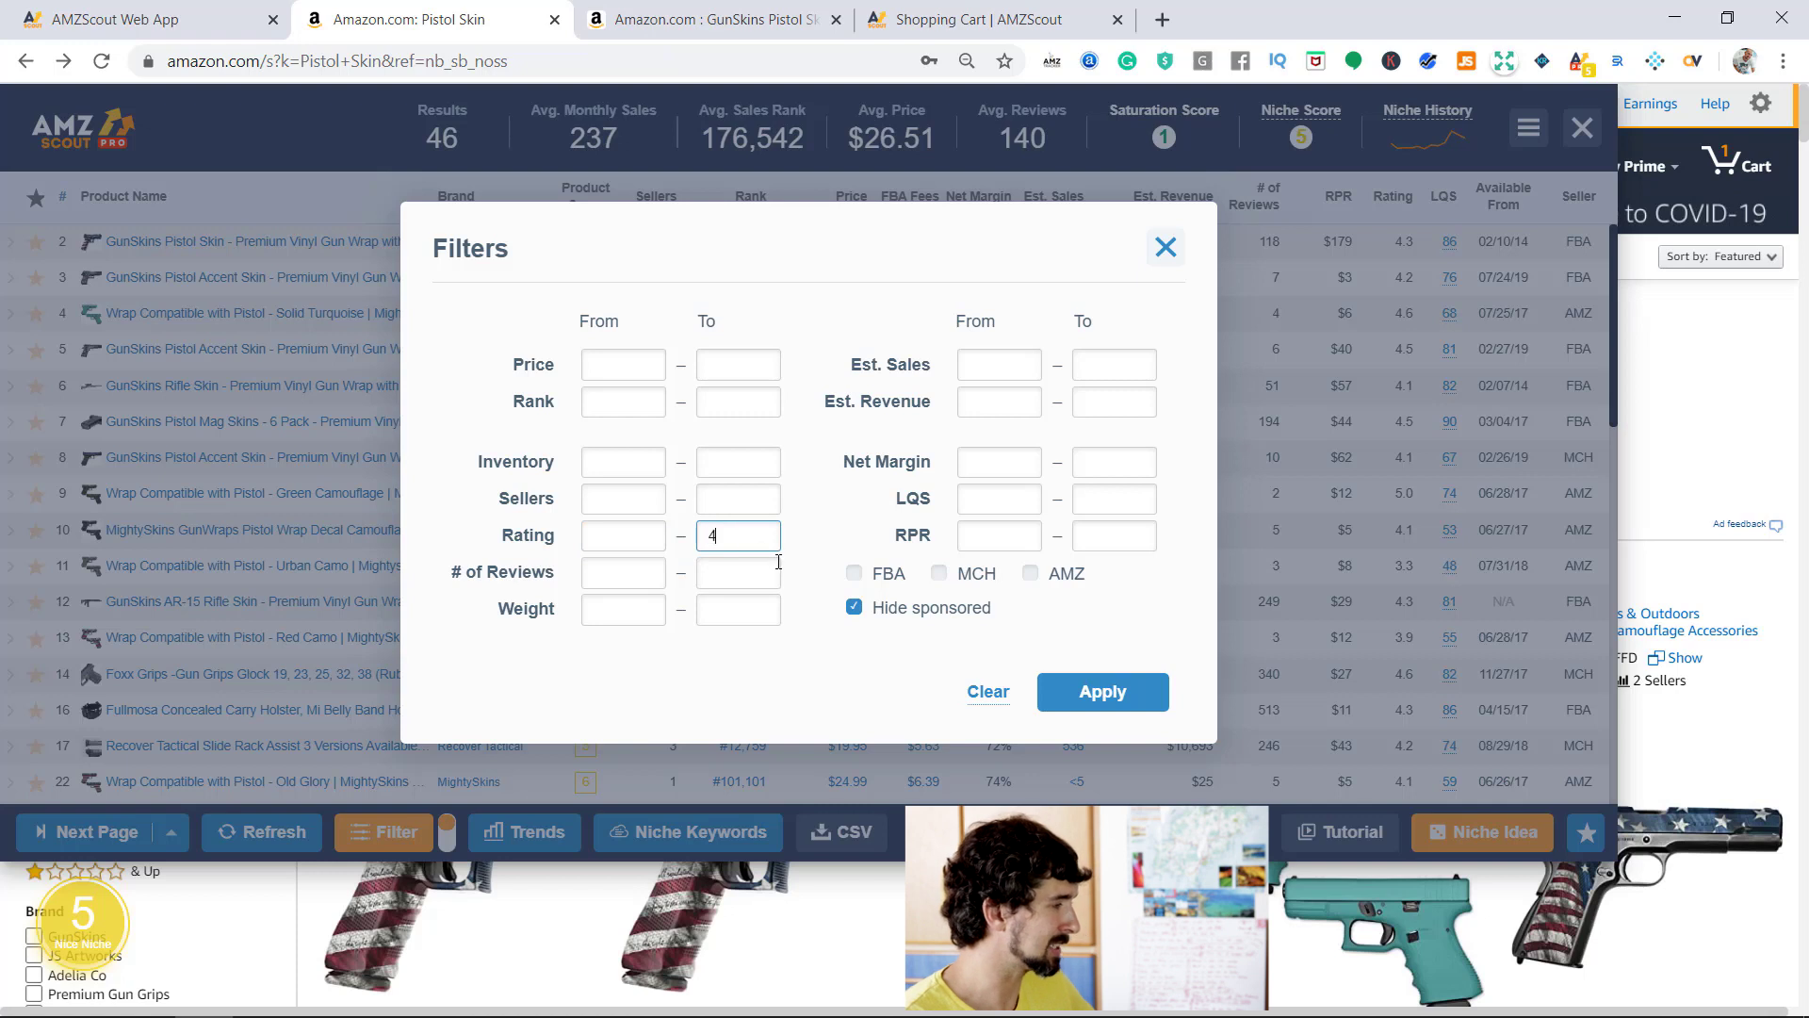
pyautogui.click(636, 353)
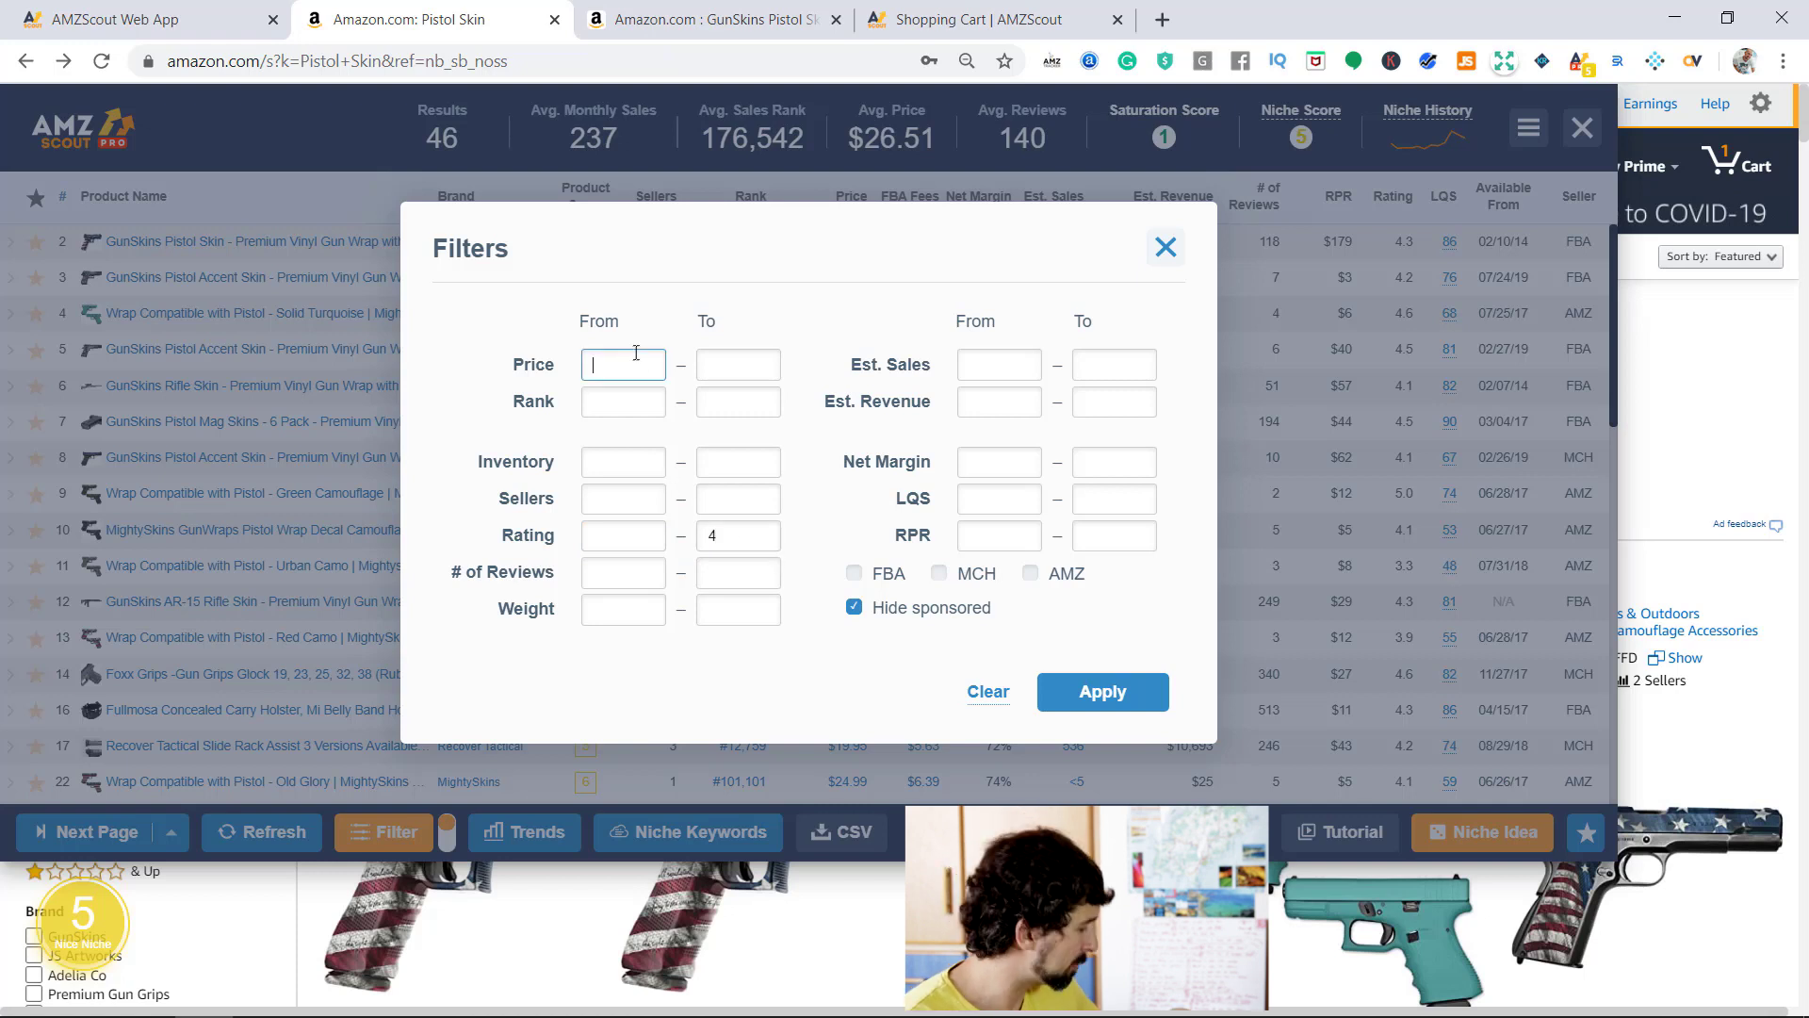
pyautogui.write('20')
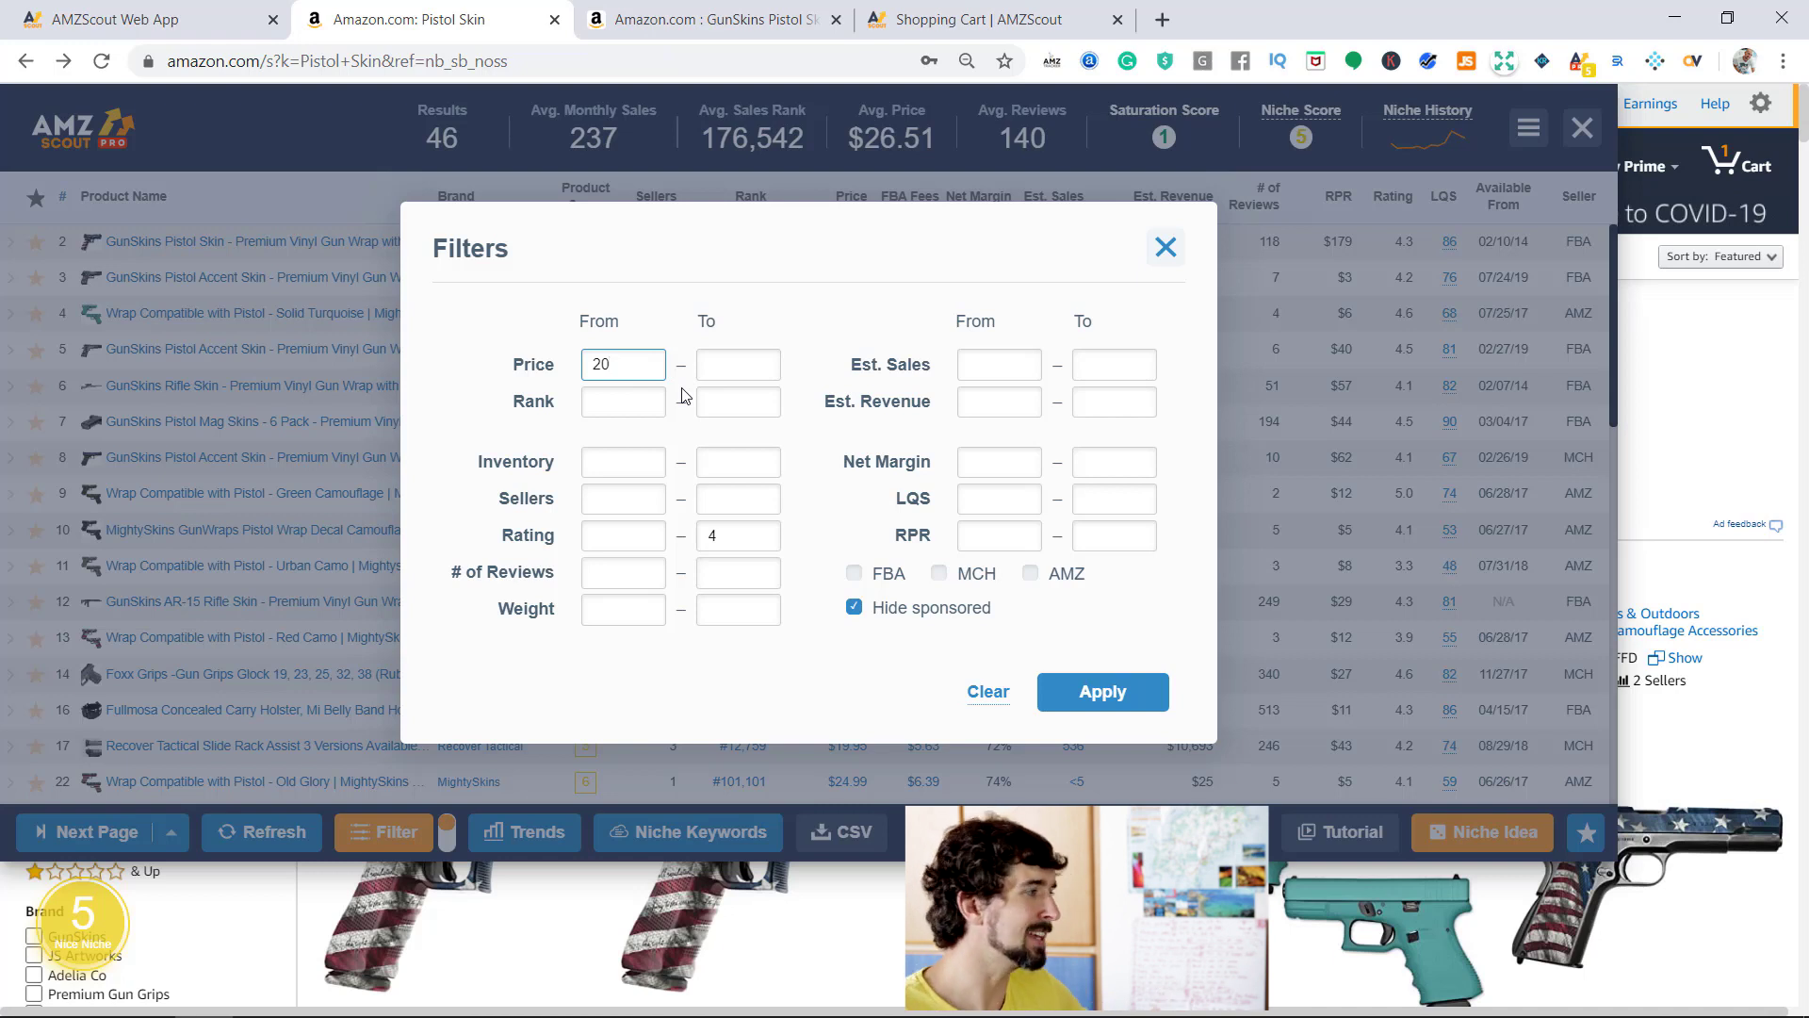
pyautogui.click(993, 392)
pyautogui.write('10000')
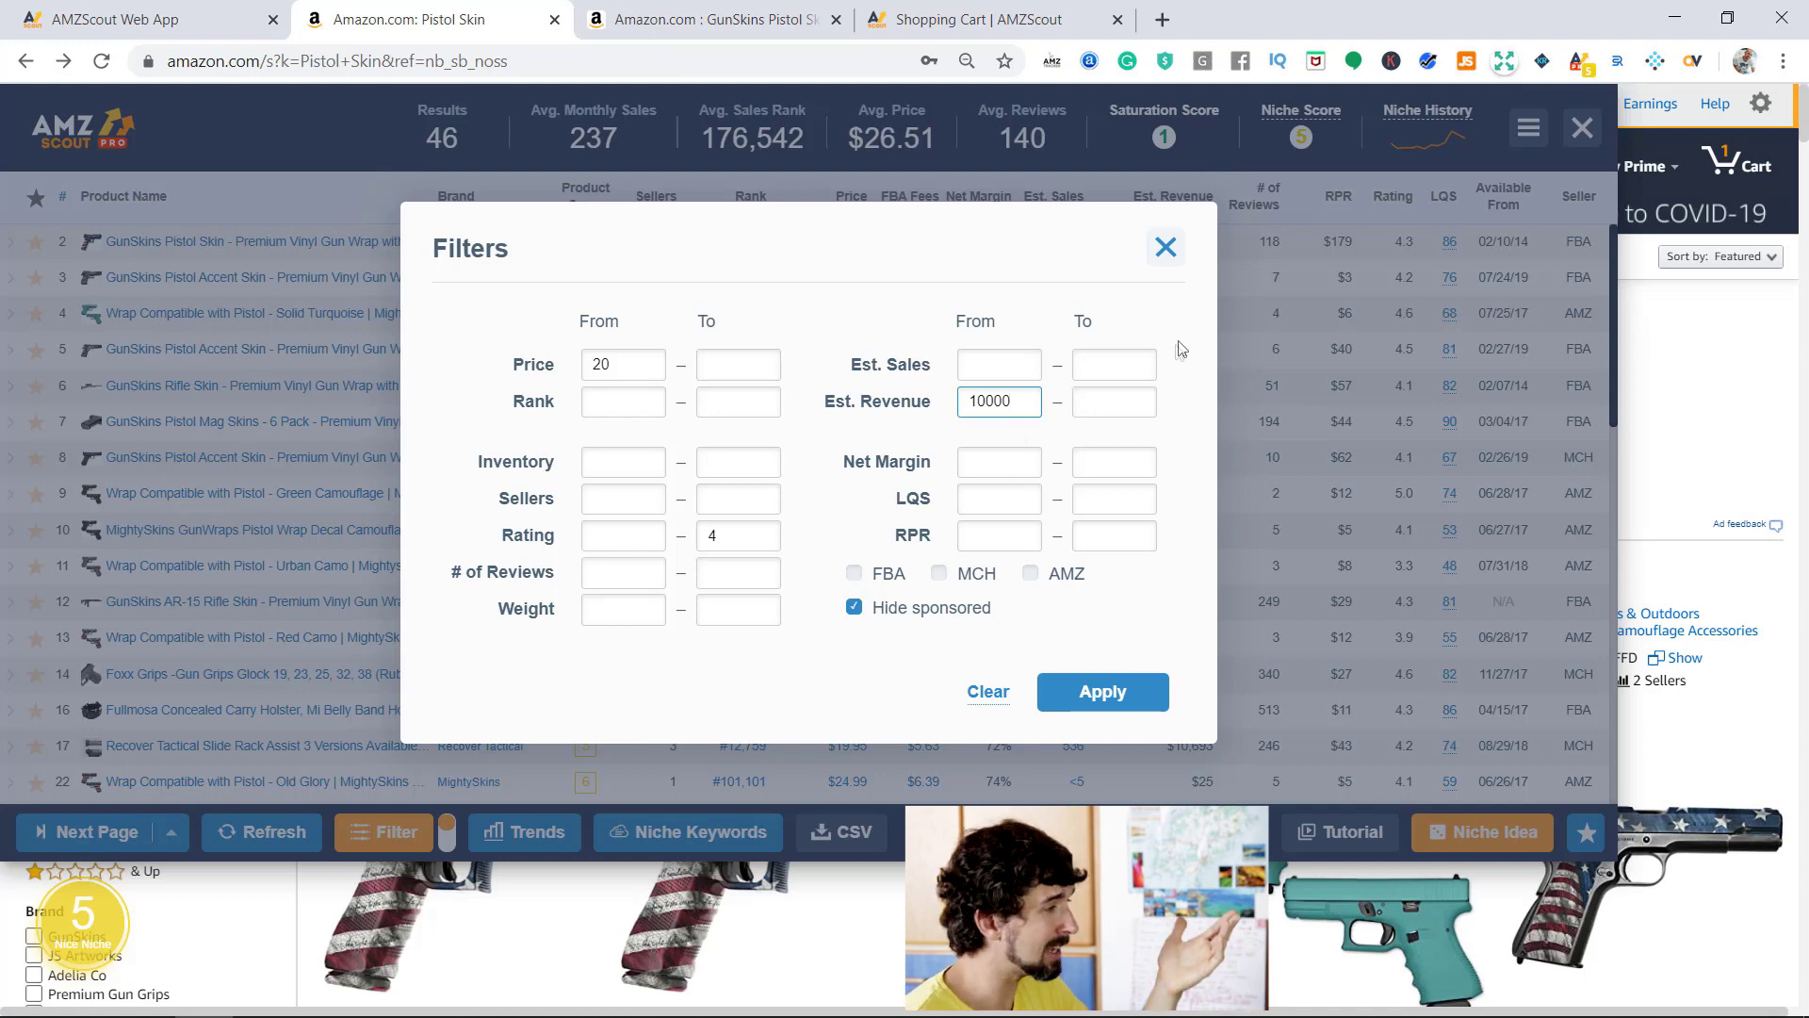
pyautogui.click(1117, 686)
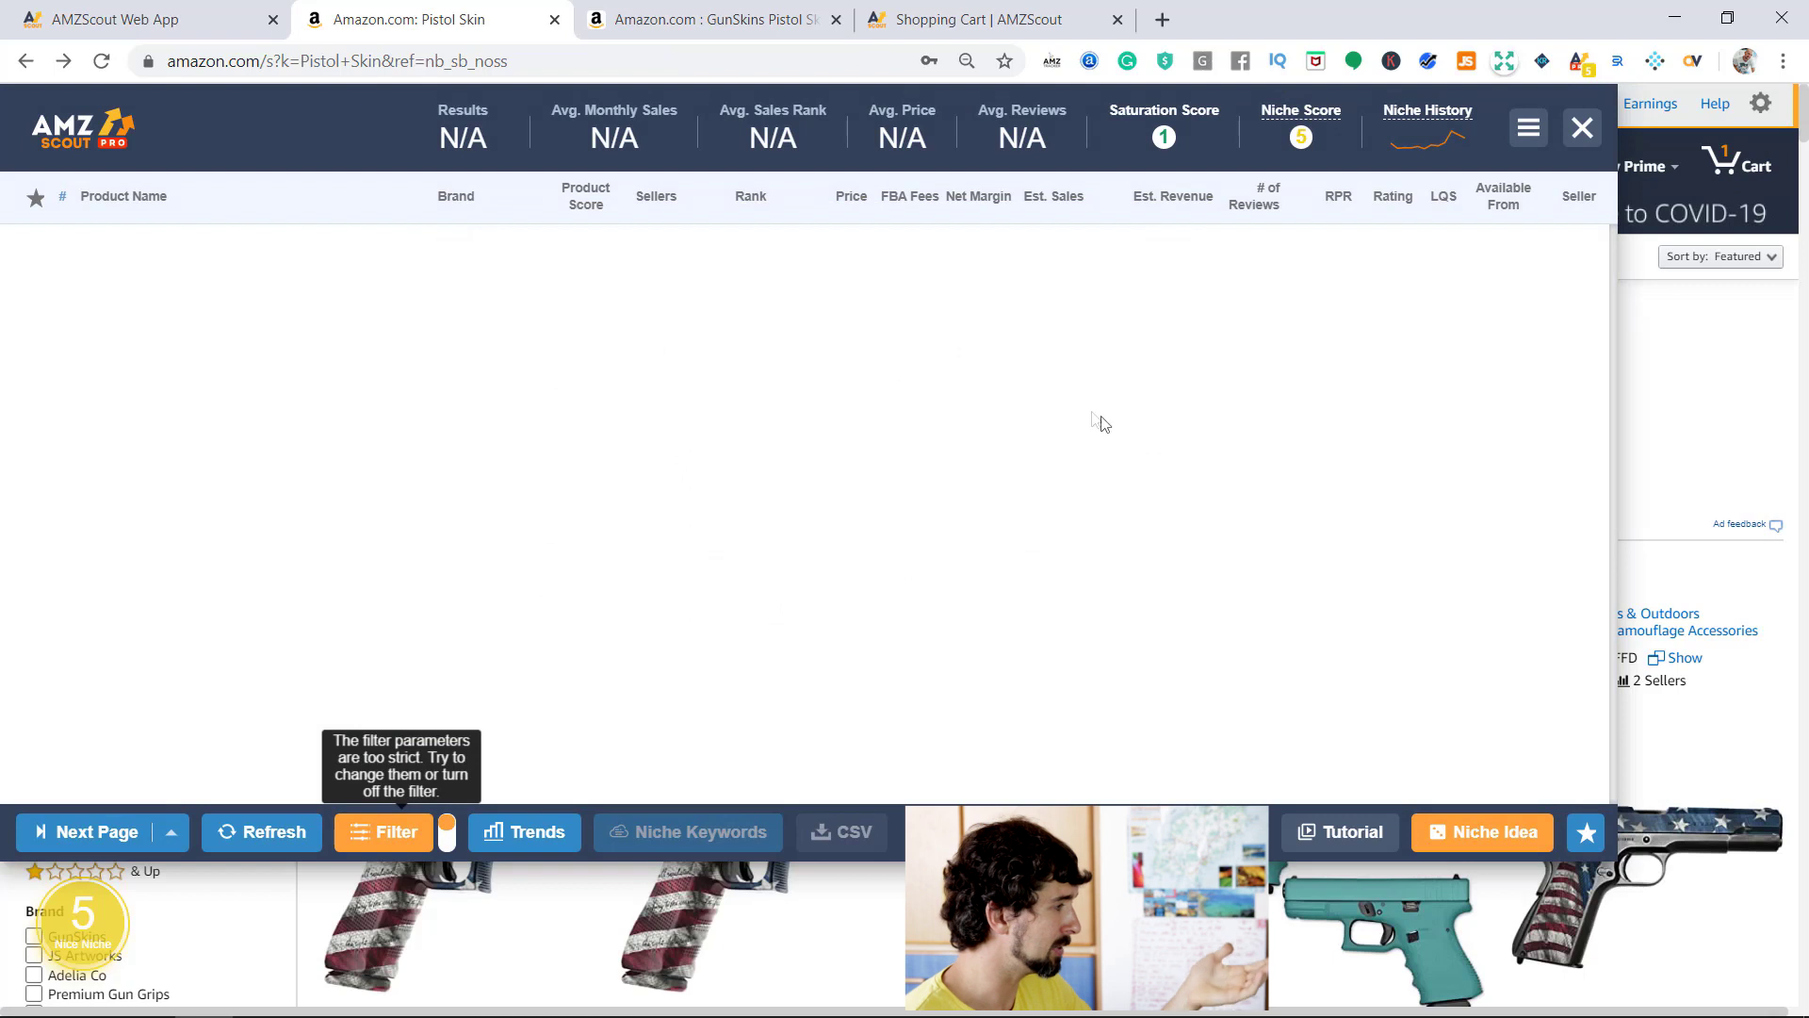
# Step: Loosen the product filters to a minimum Price of 15, a minimum Est. Revenue of 5000 and a maximum Rating of 4.2
pyautogui.click(375, 834)
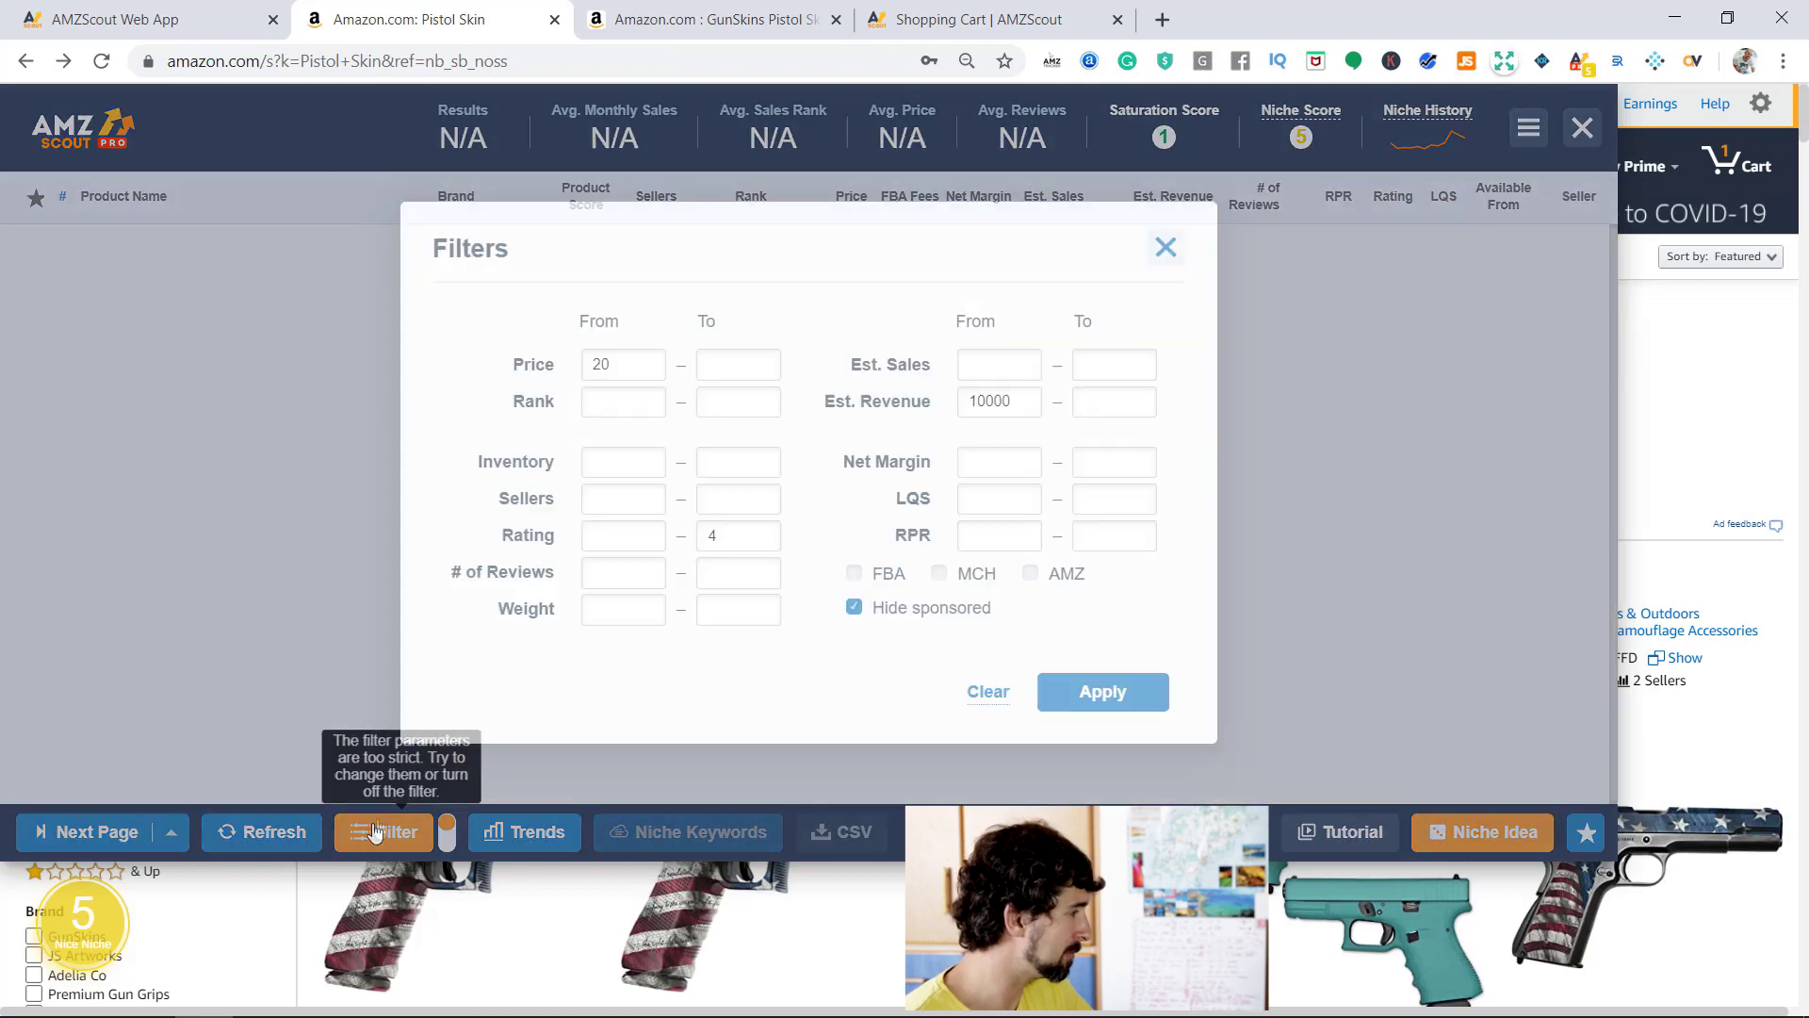
pyautogui.click(1165, 247)
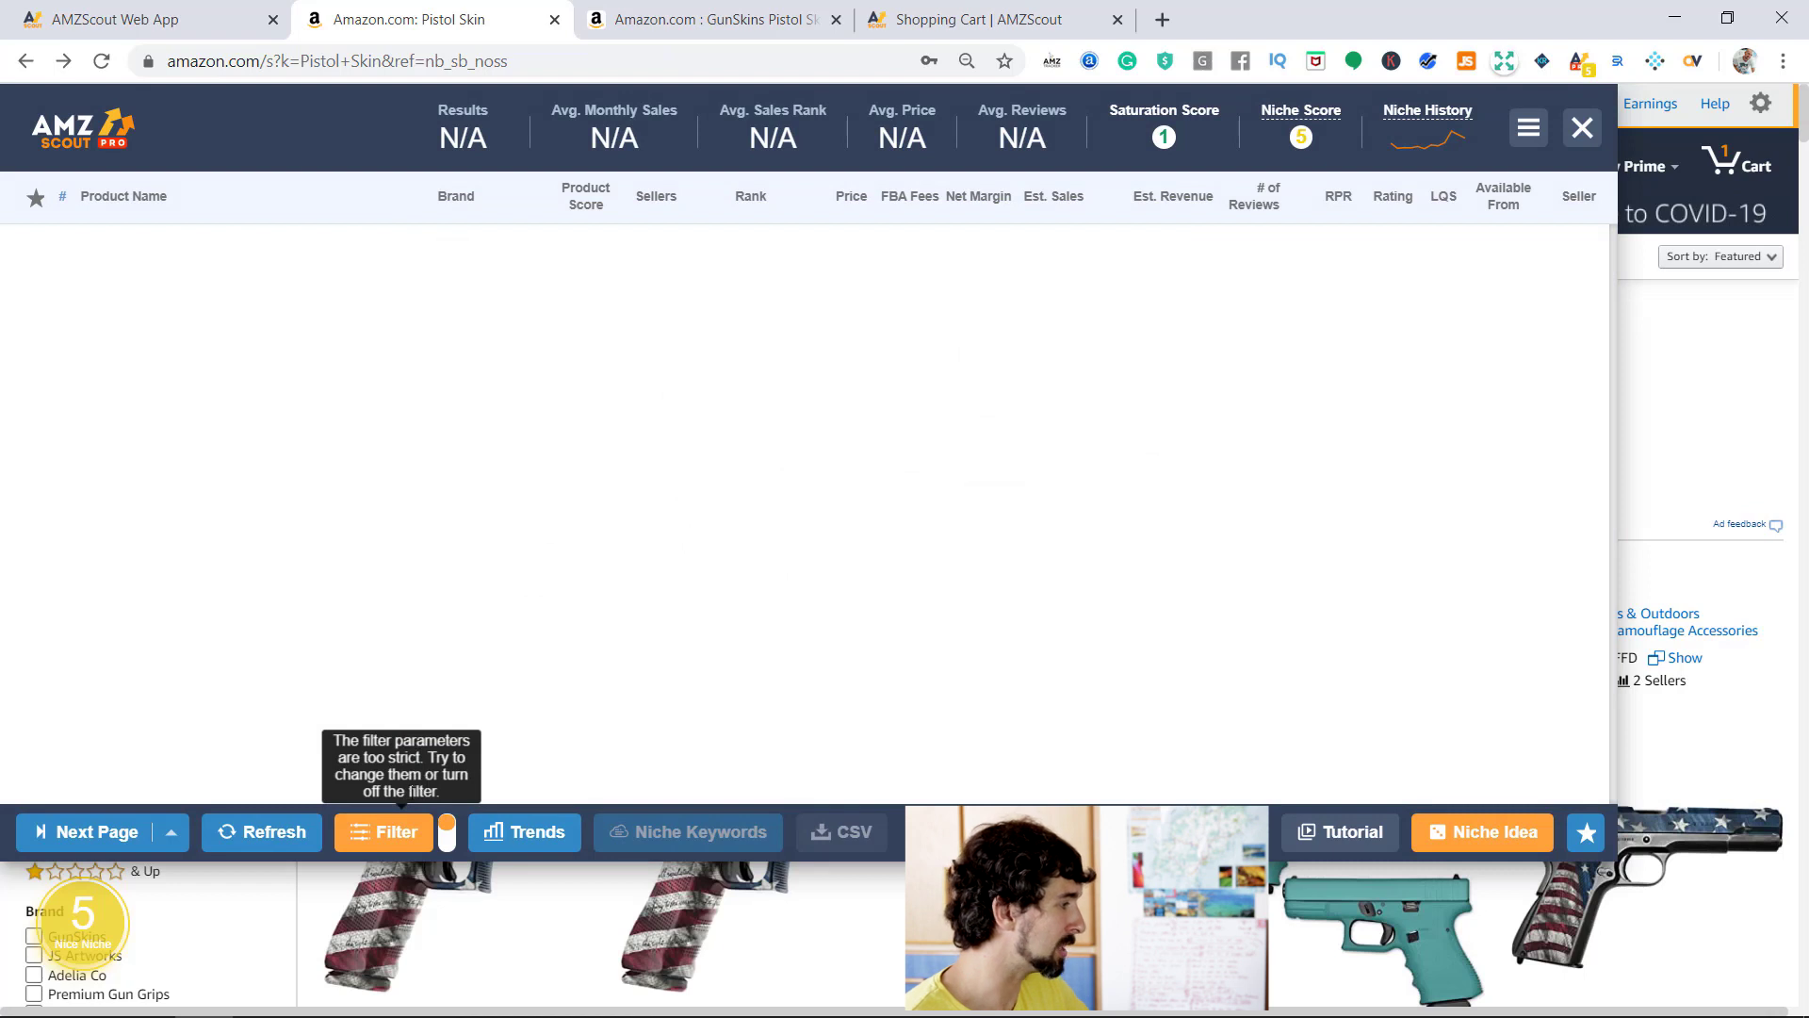
pyautogui.click(395, 831)
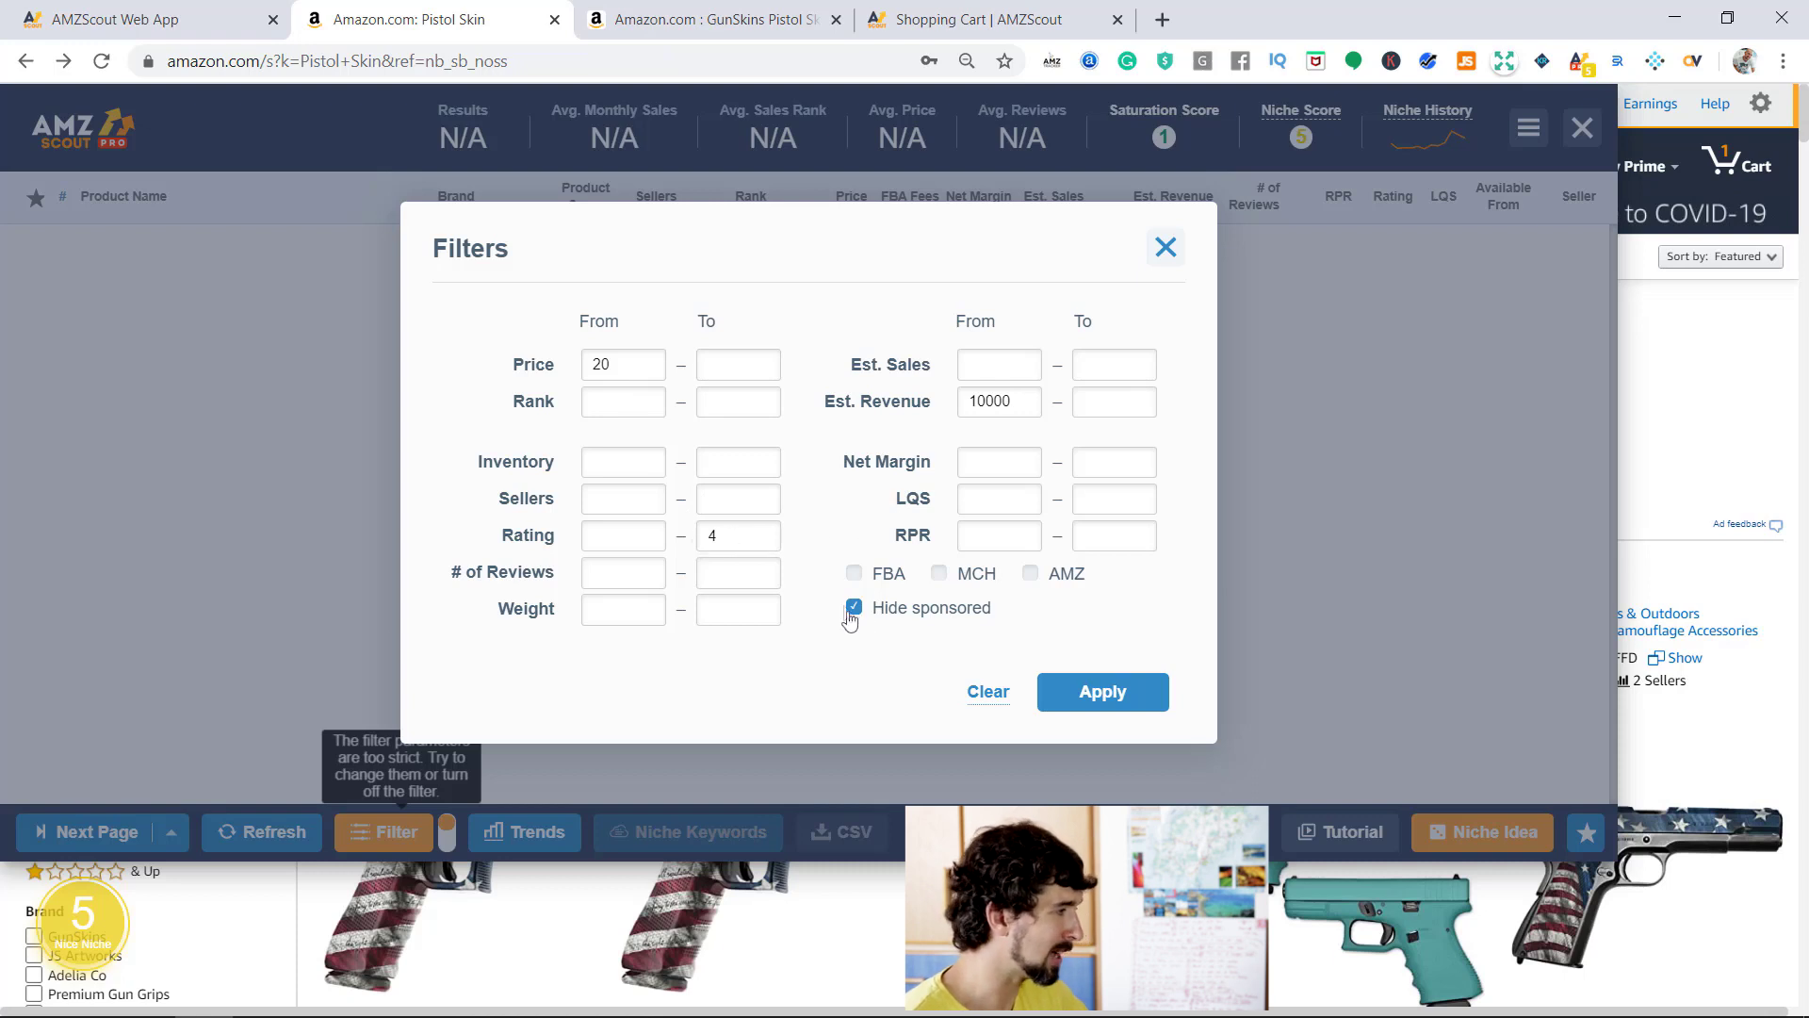
pyautogui.doubleClick(750, 533)
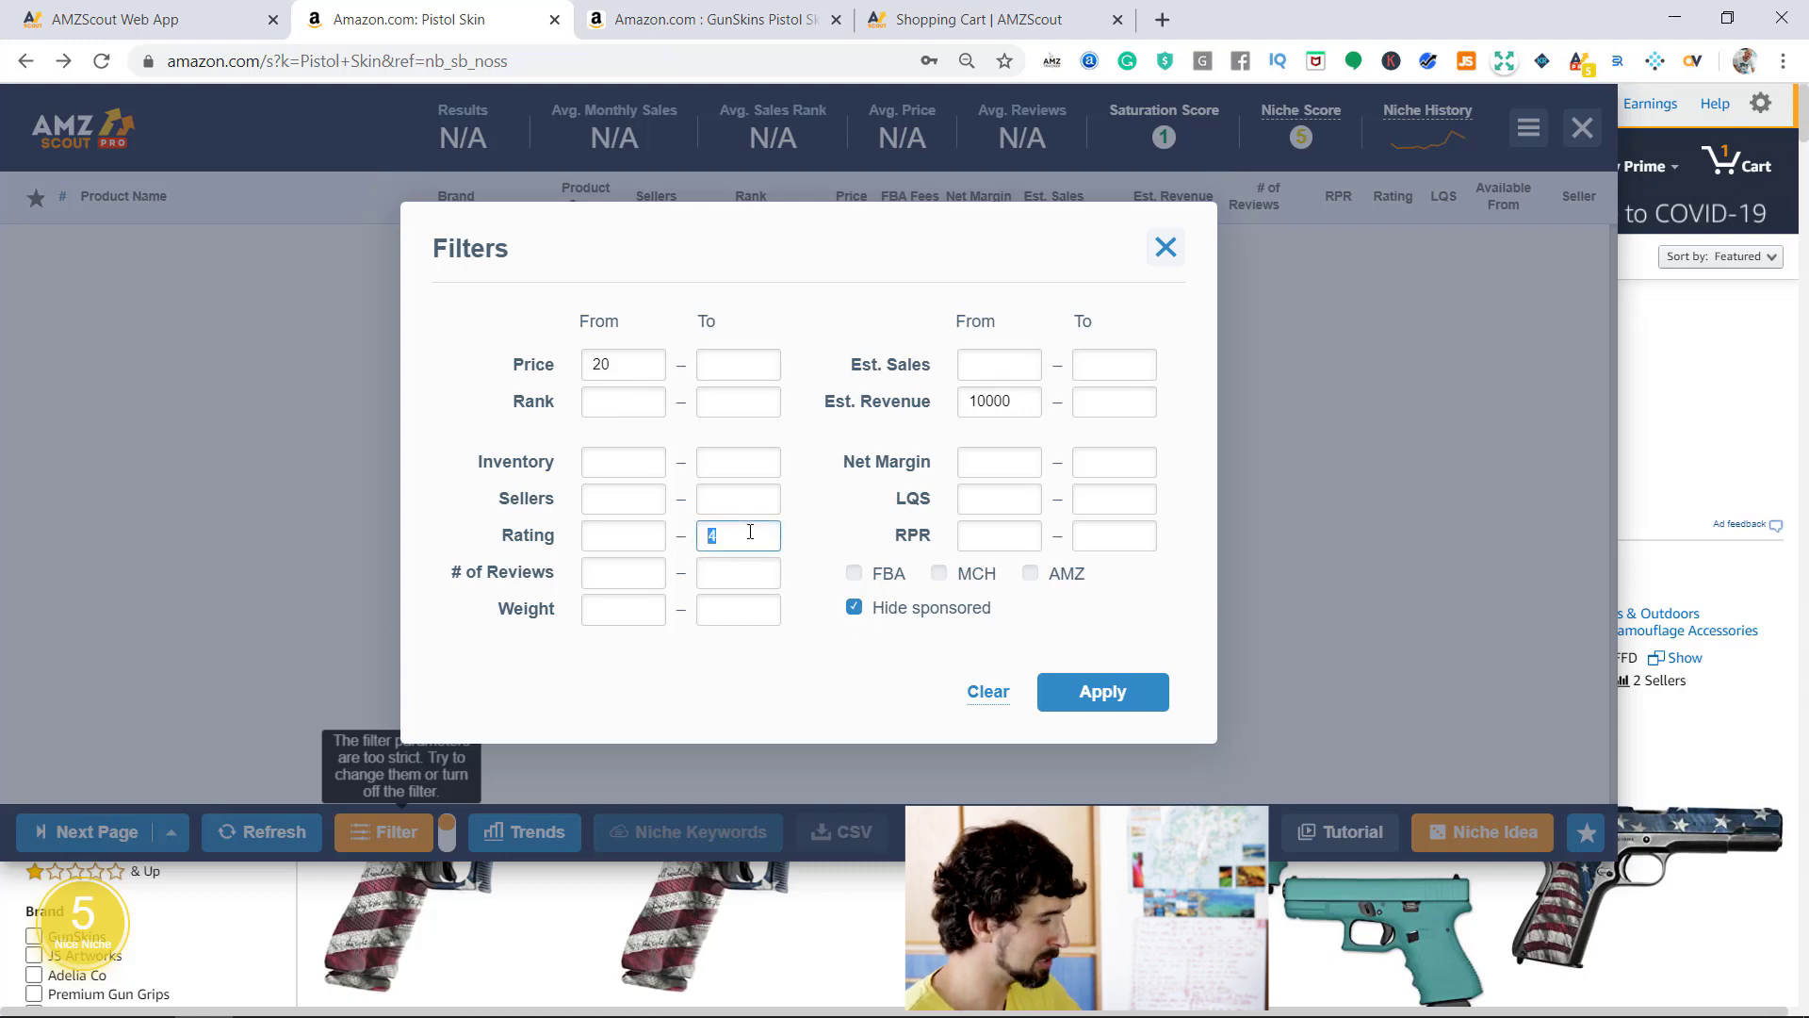
pyautogui.doubleClick(626, 364)
pyautogui.write('15')
pyautogui.doubleClick(984, 400)
pyautogui.write('5000')
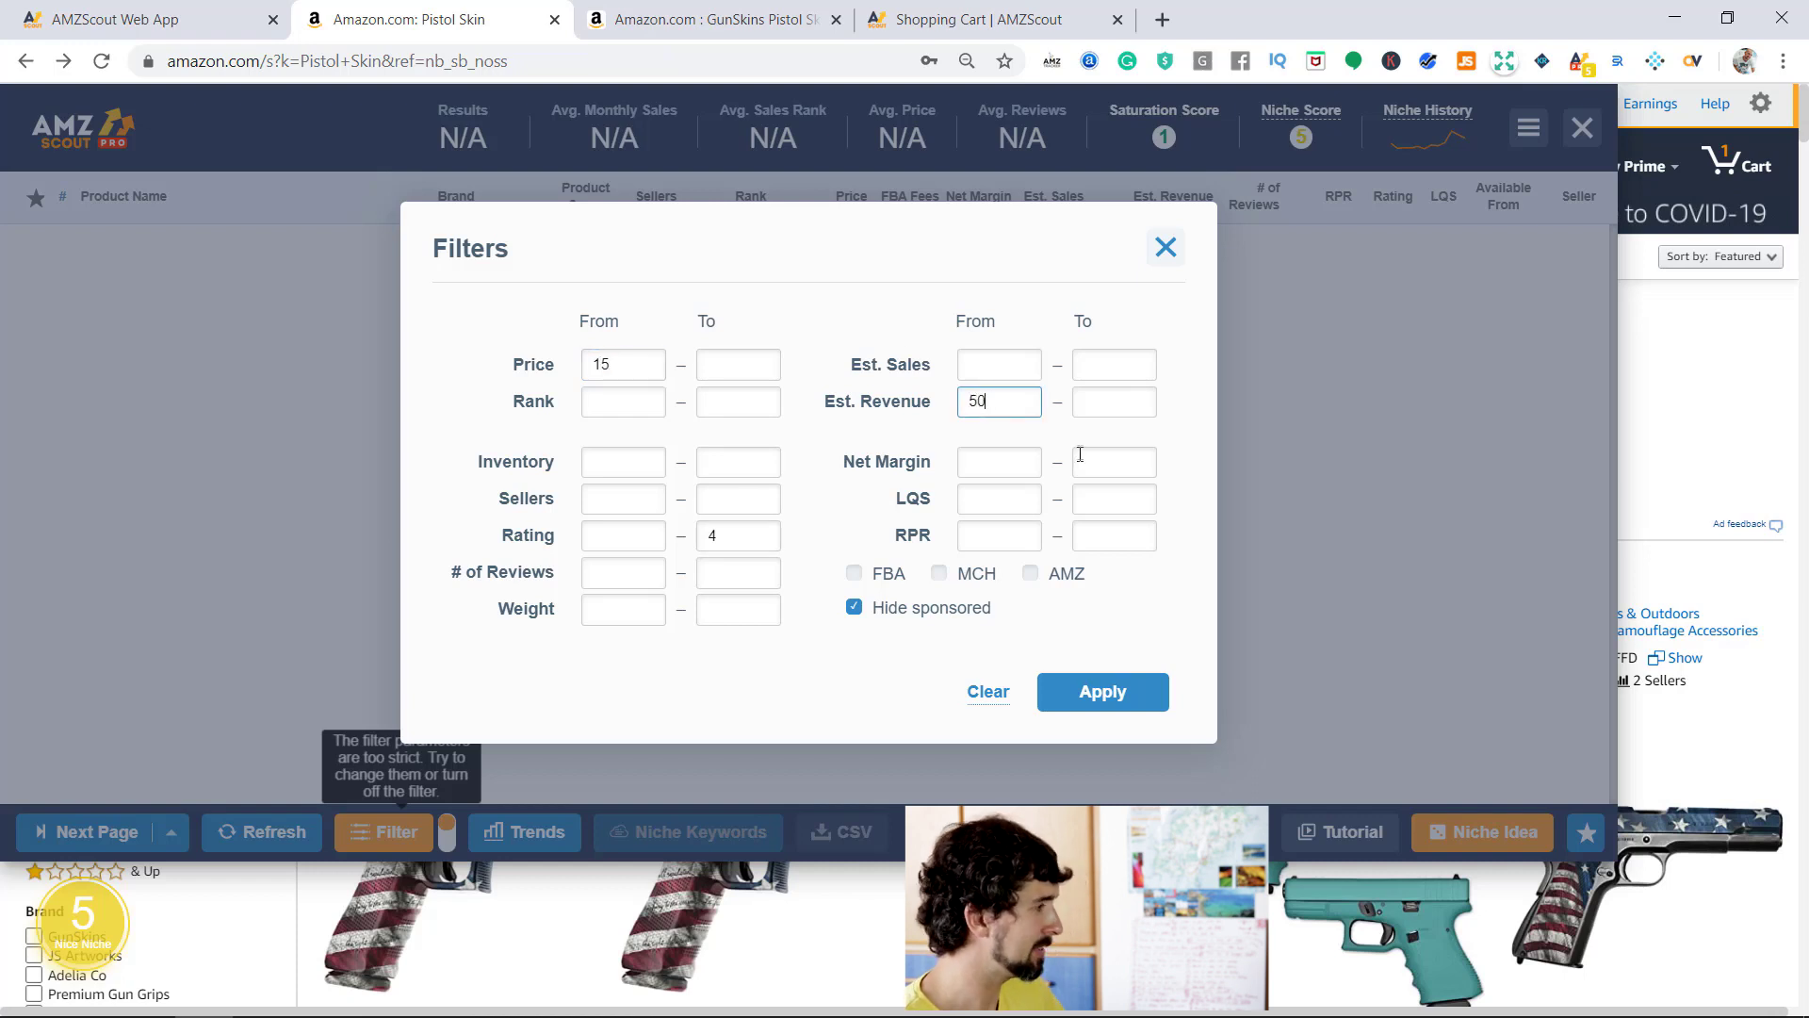
pyautogui.doubleClick(754, 534)
pyautogui.click(754, 534)
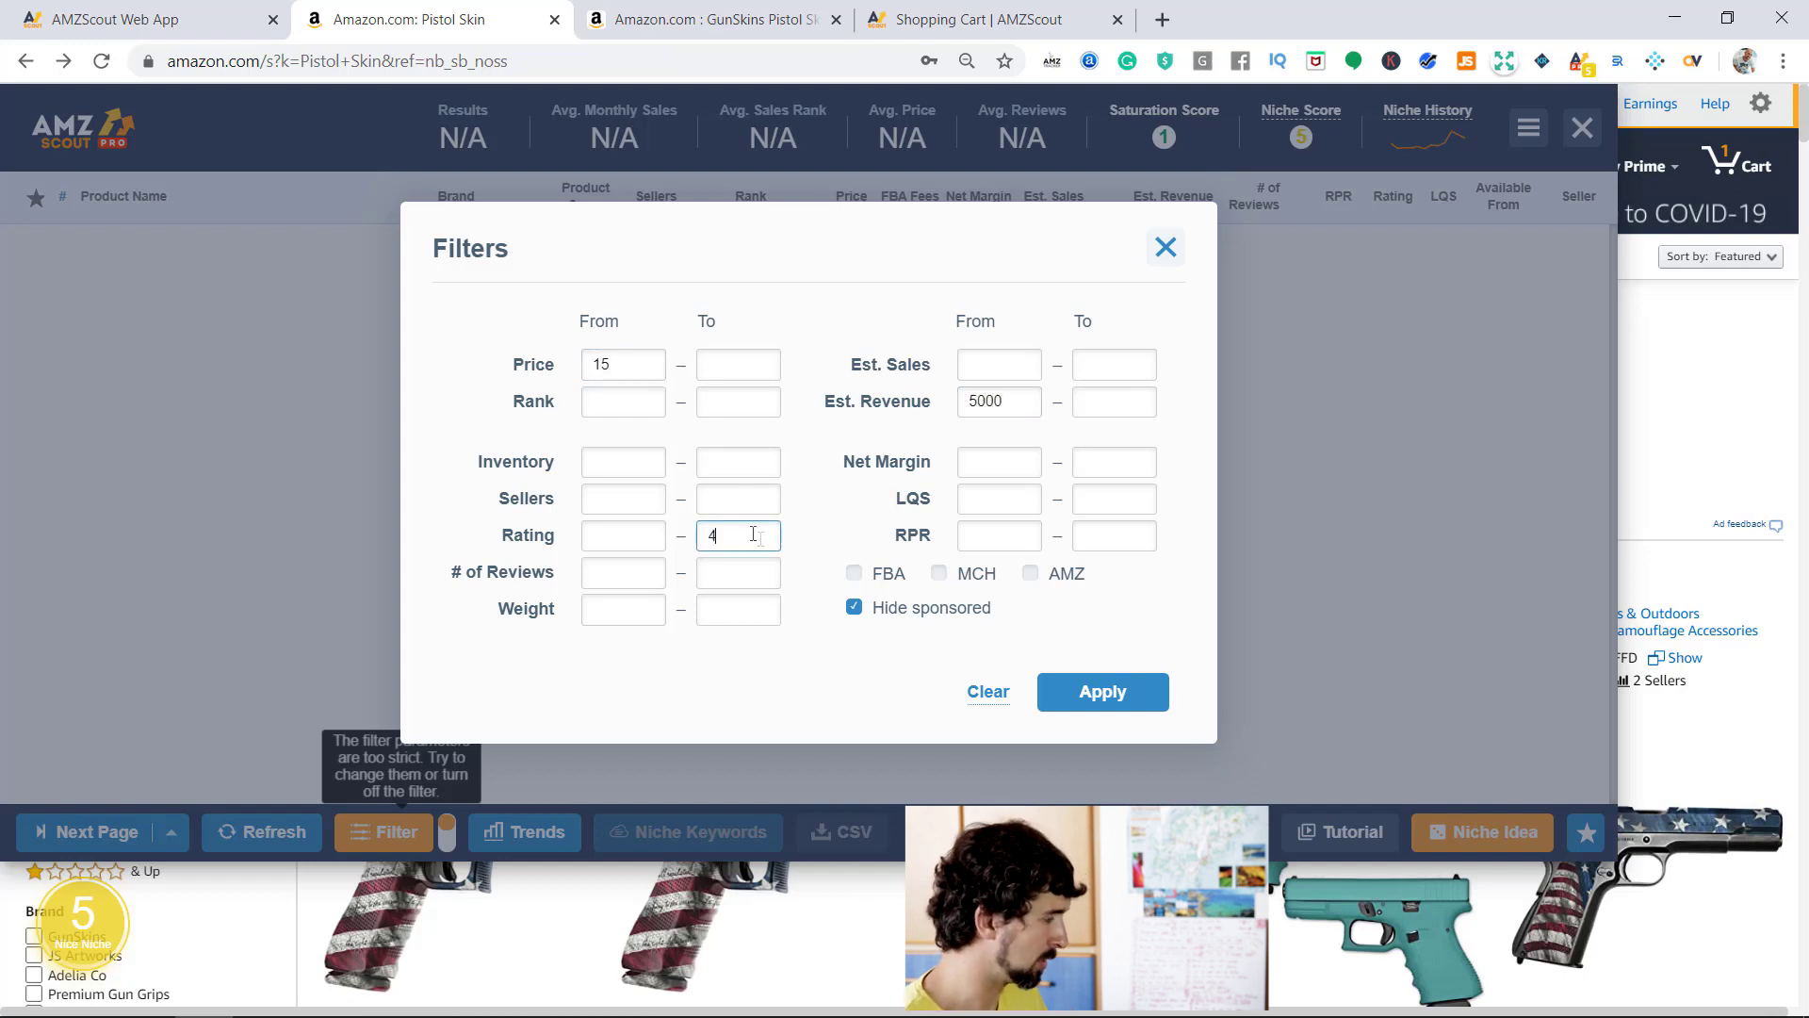
pyautogui.write('.5')
pyautogui.click(1135, 692)
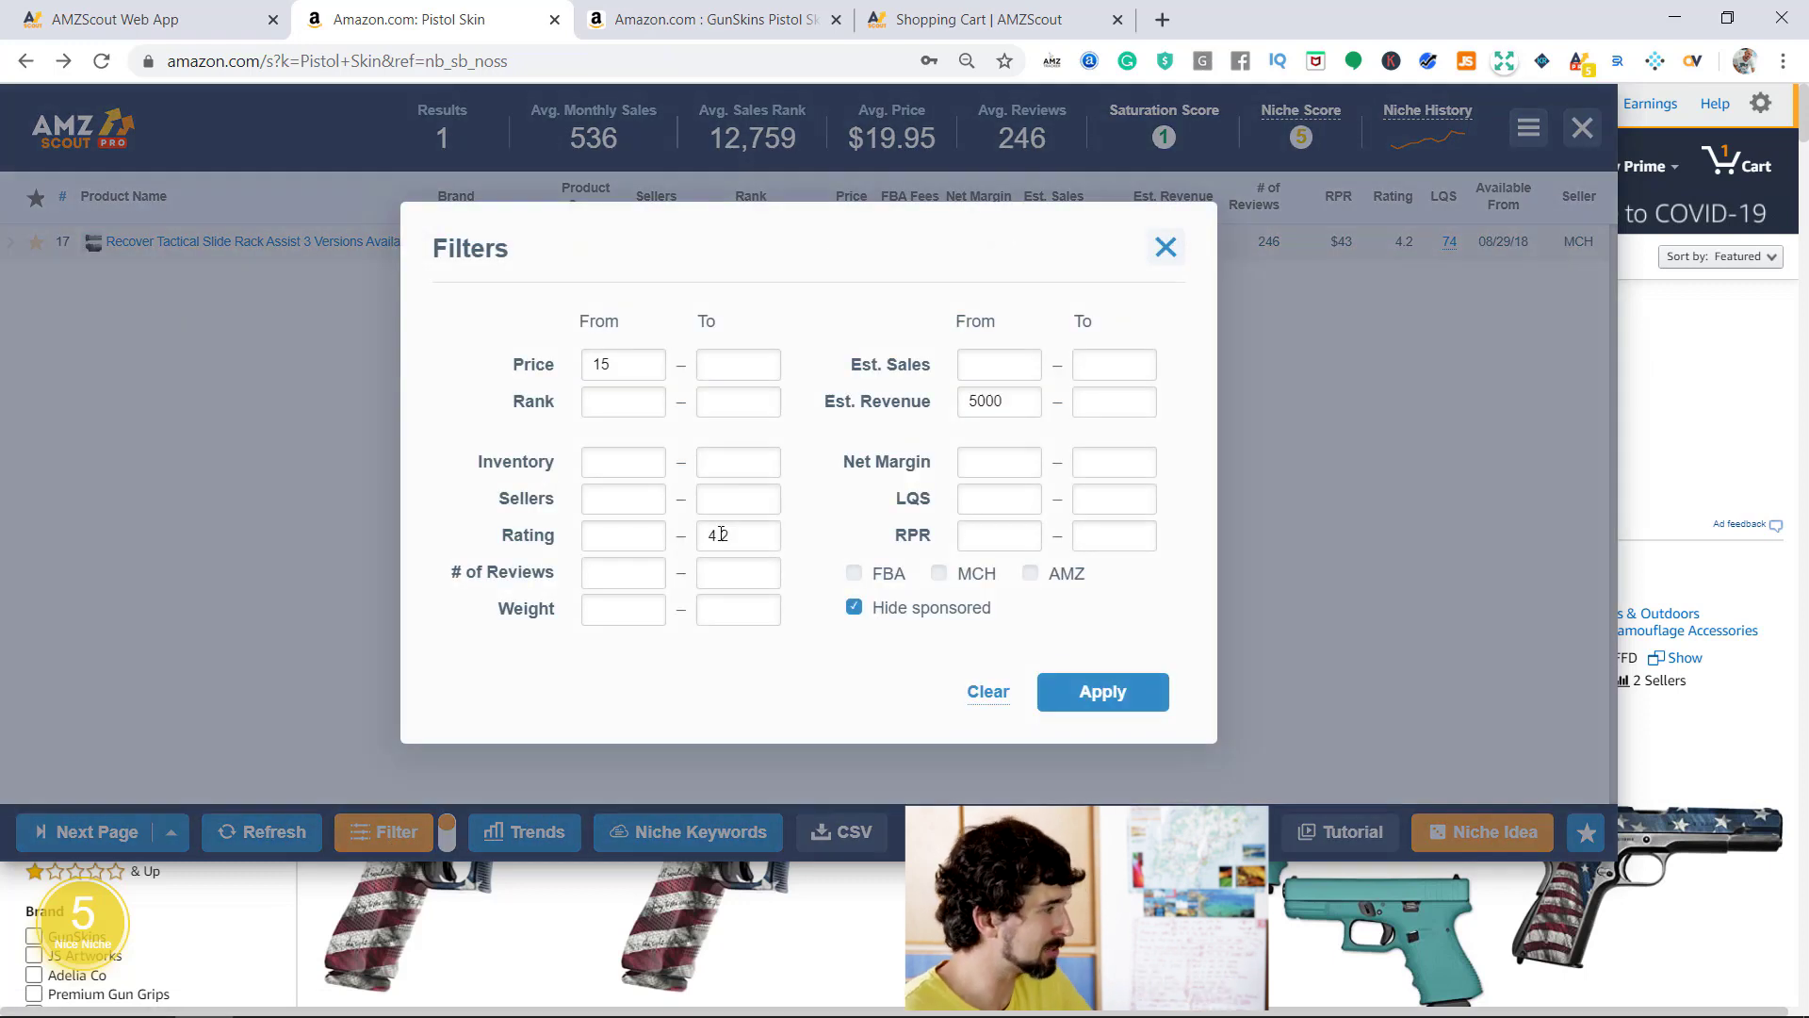
# Step: Clear the Rating and Est. Revenue filter limits and apply only a minimum Price of 20 to the product list
pyautogui.doubleClick(725, 535)
pyautogui.press('BackSpace')
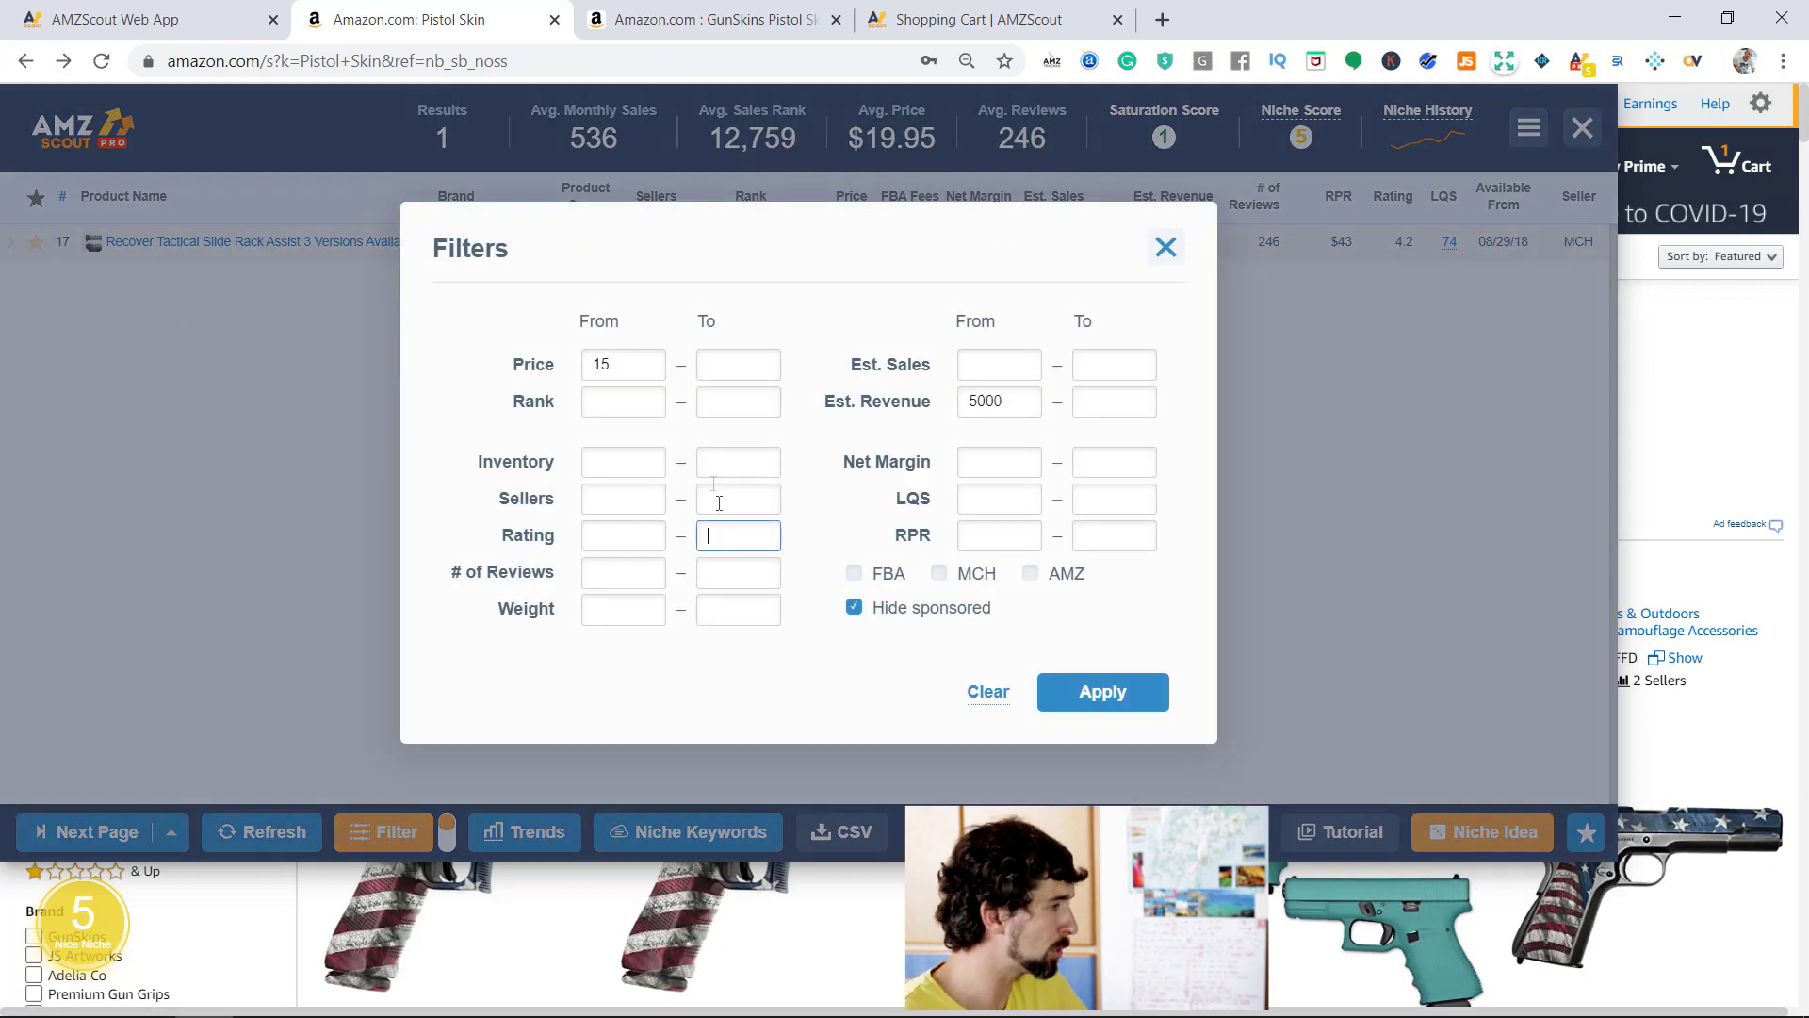
pyautogui.doubleClick(640, 368)
pyautogui.press('BackSpace')
pyautogui.doubleClick(1025, 400)
pyautogui.press('BackSpace')
pyautogui.click(636, 368)
pyautogui.write('20')
pyautogui.click(1110, 684)
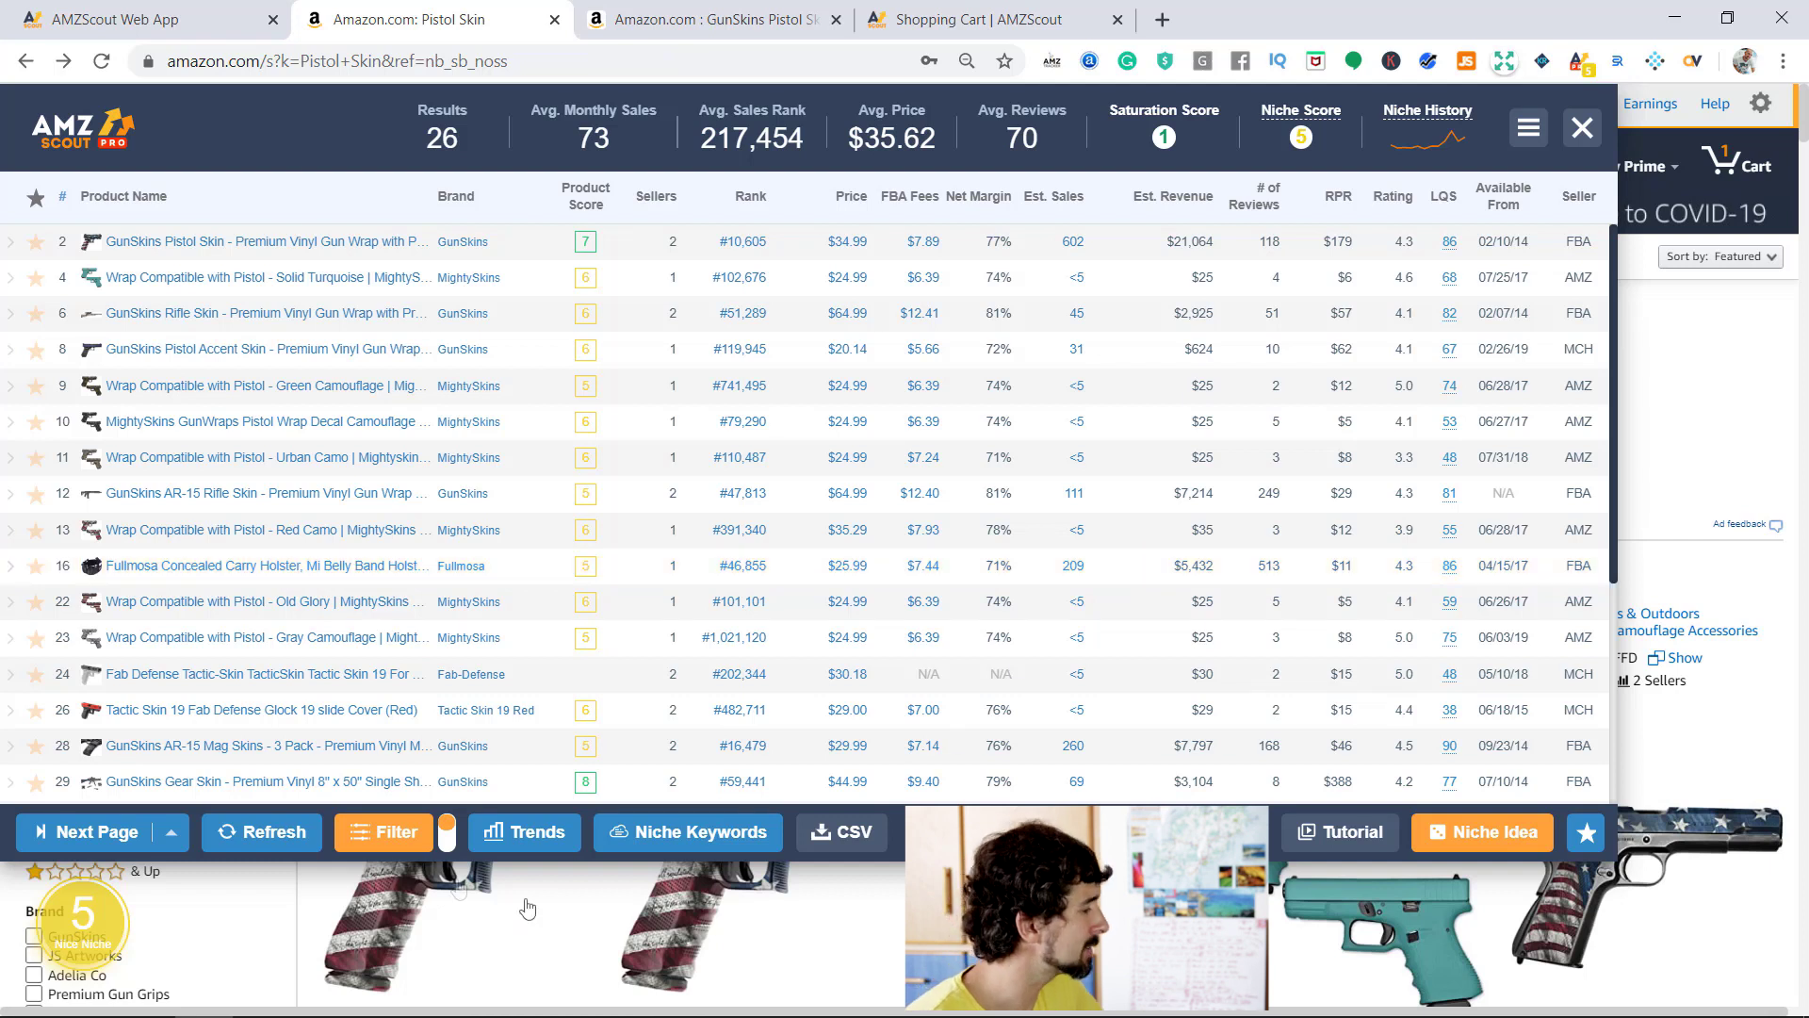
# Step: Review the Google Trends interest over time for Pistol Skin and the Niche Keywords word cloud, closing each one
pyautogui.click(548, 844)
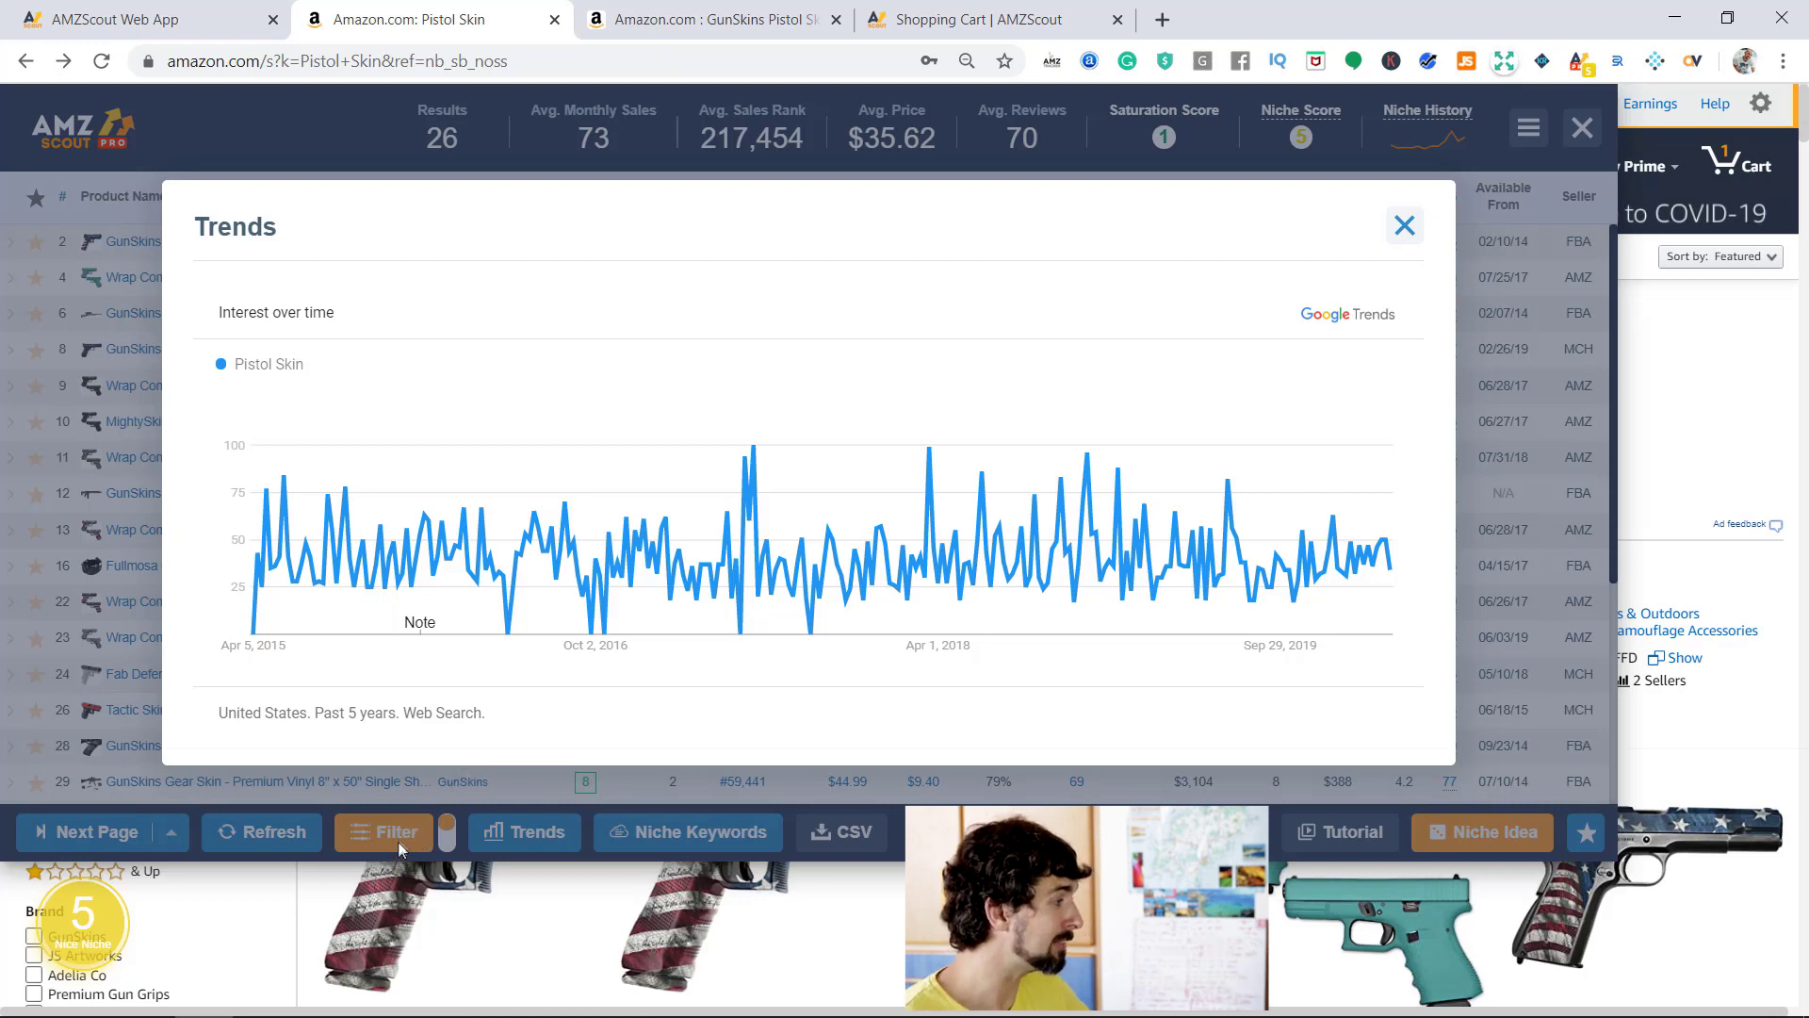
pyautogui.click(1404, 229)
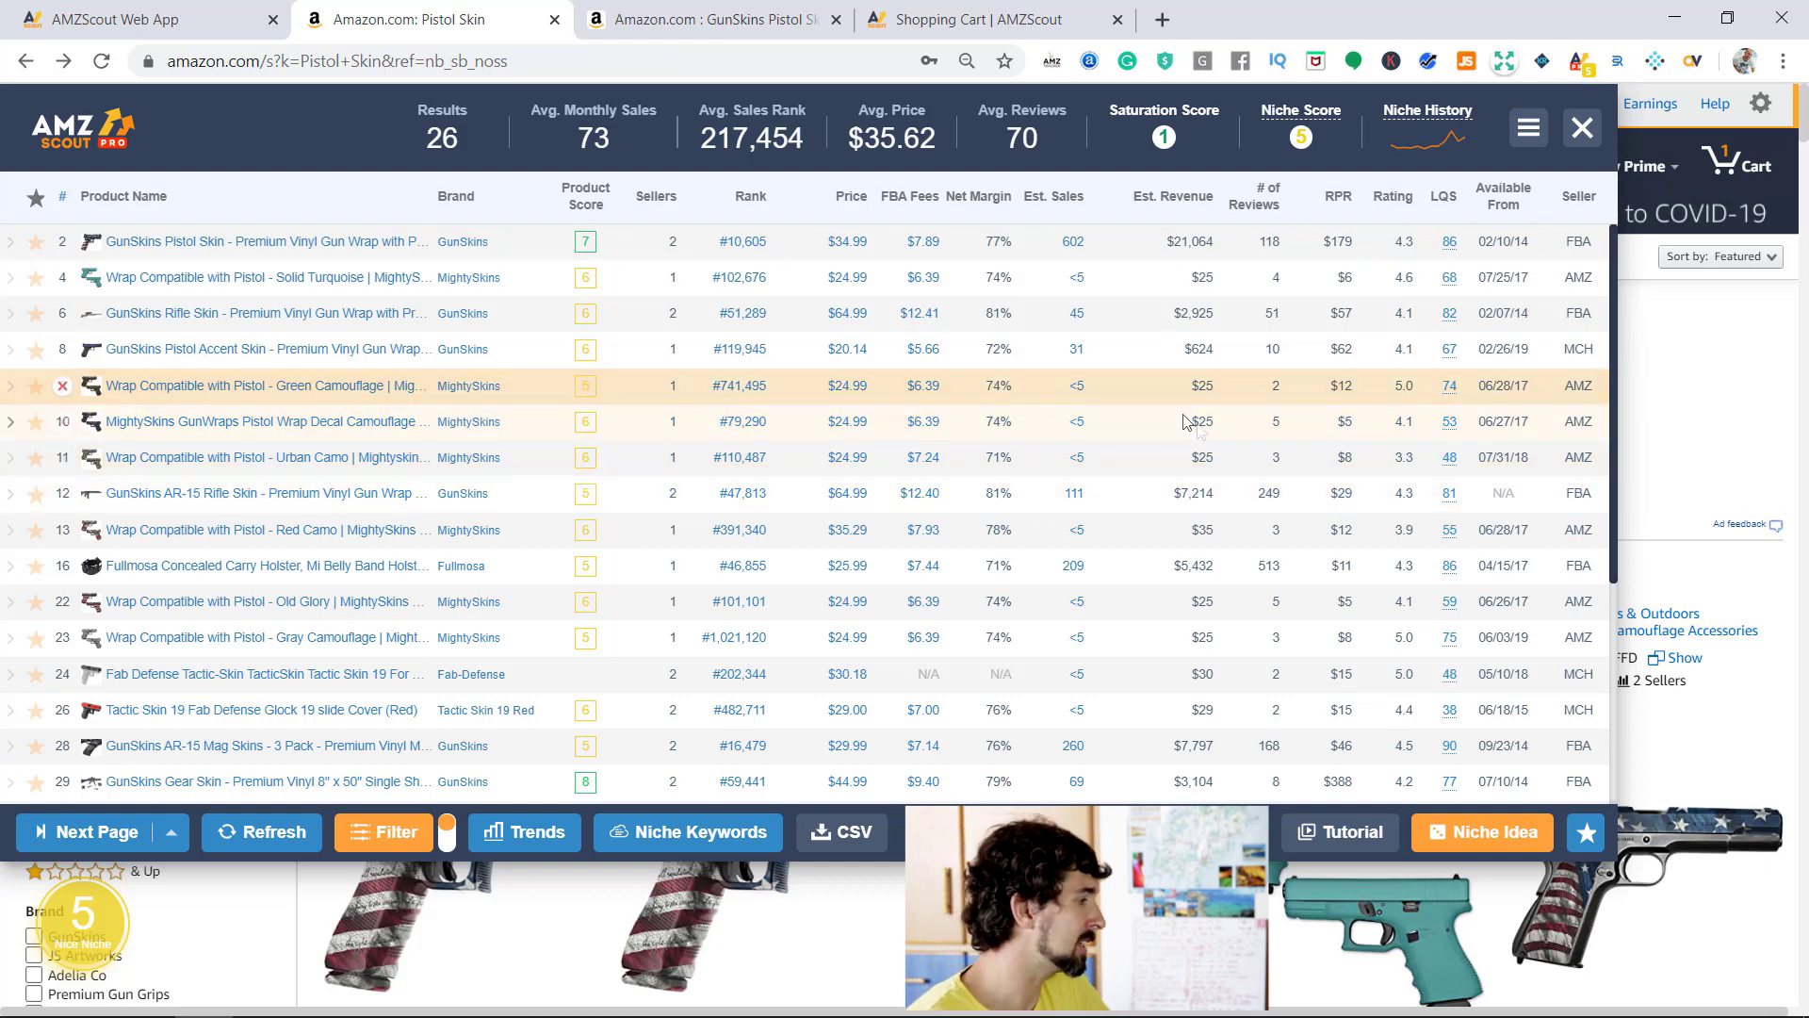
pyautogui.click(733, 839)
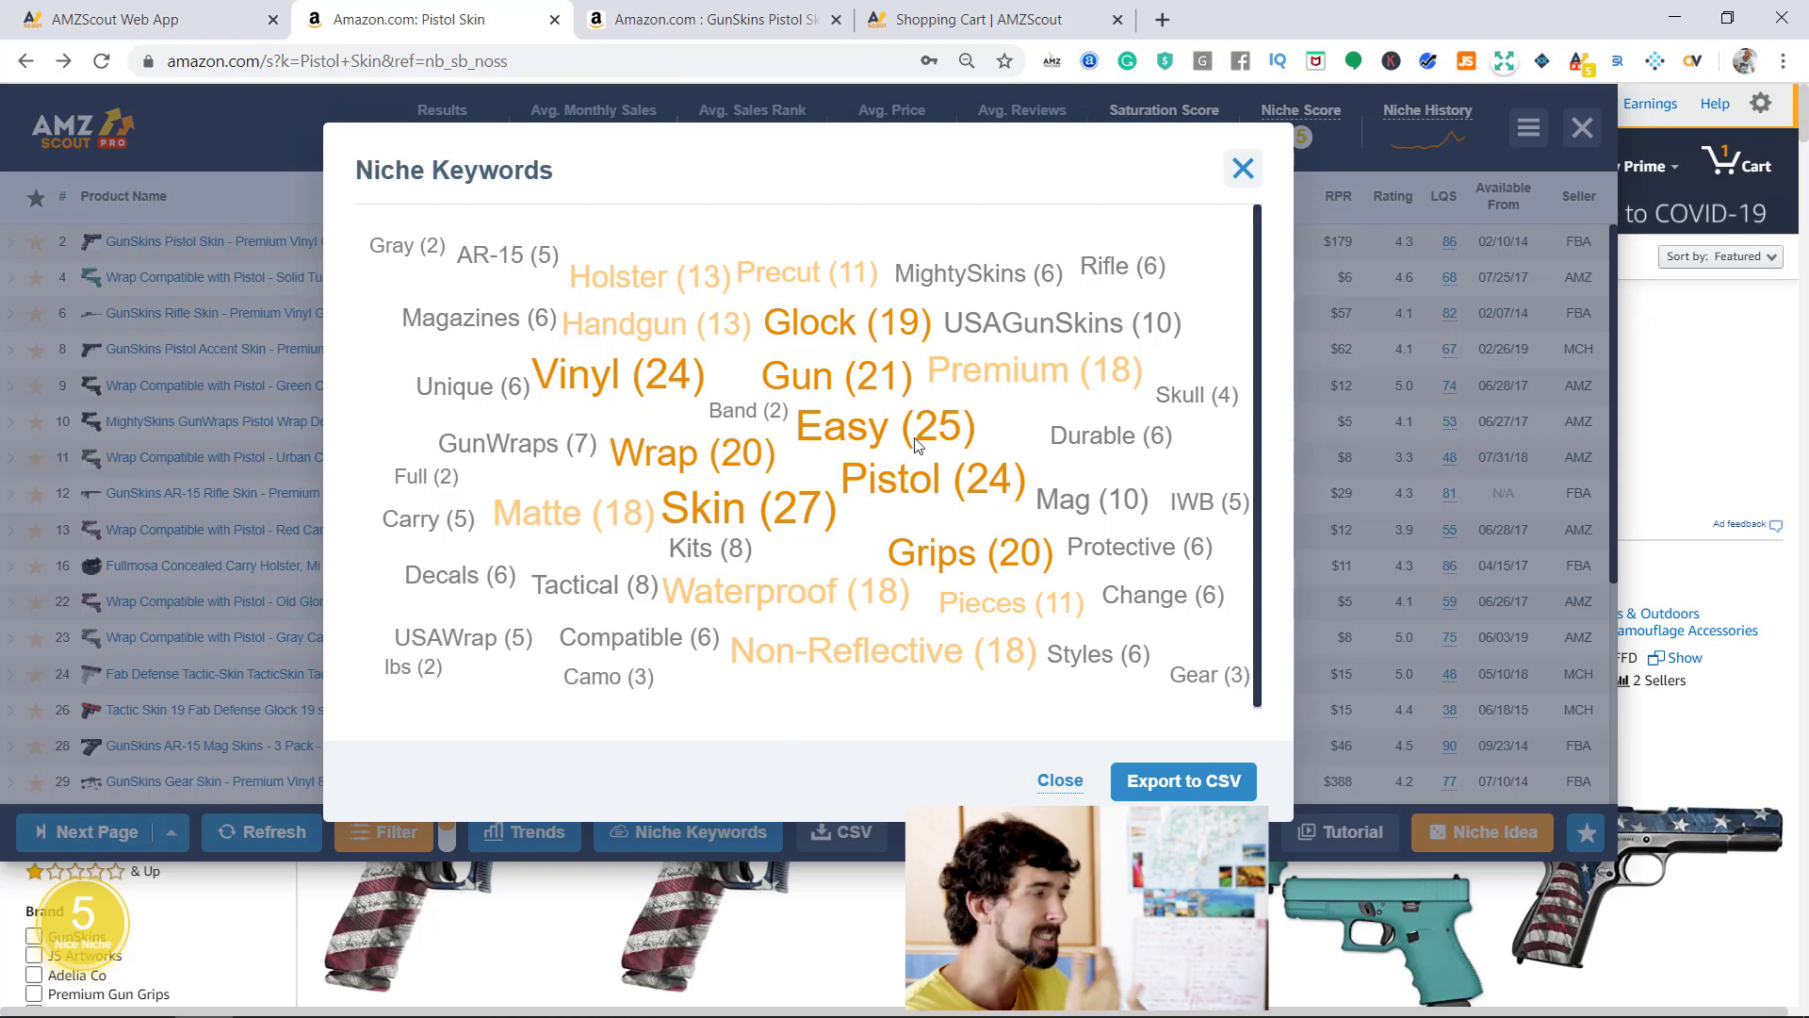
pyautogui.moveTo(824, 427); pyautogui.dragTo(902, 485)
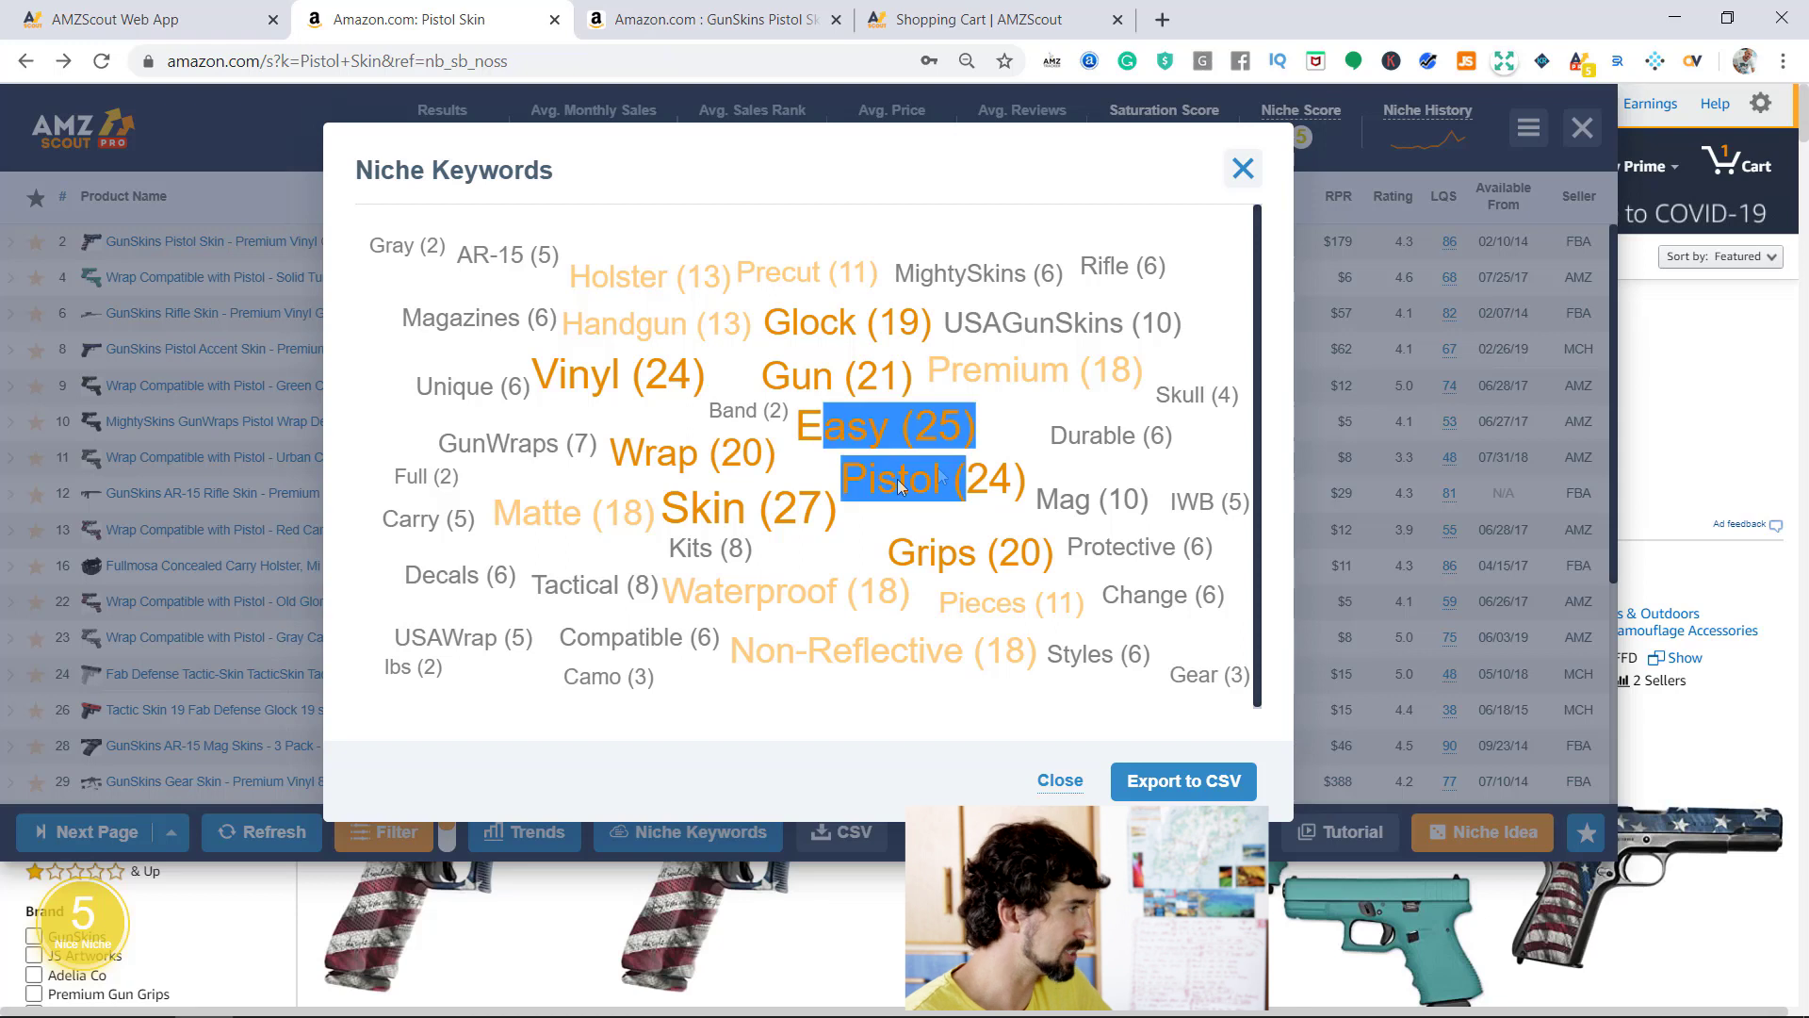
pyautogui.click(747, 338)
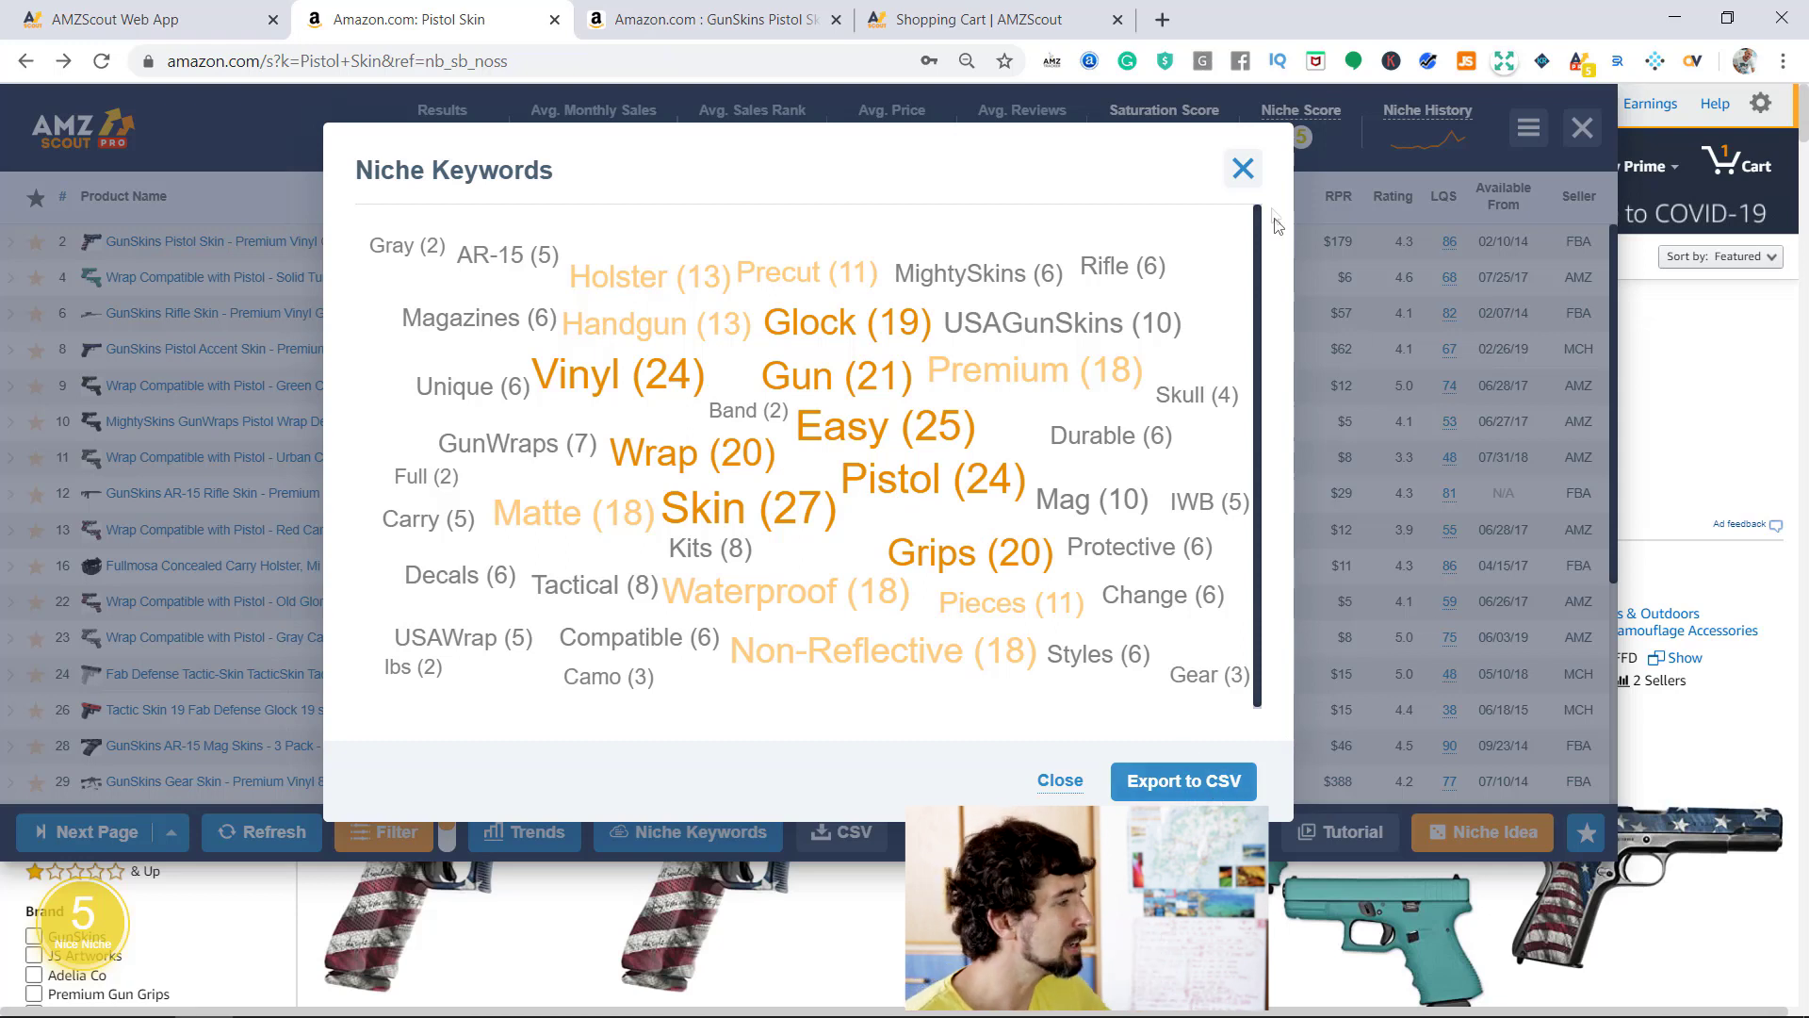
pyautogui.click(1243, 169)
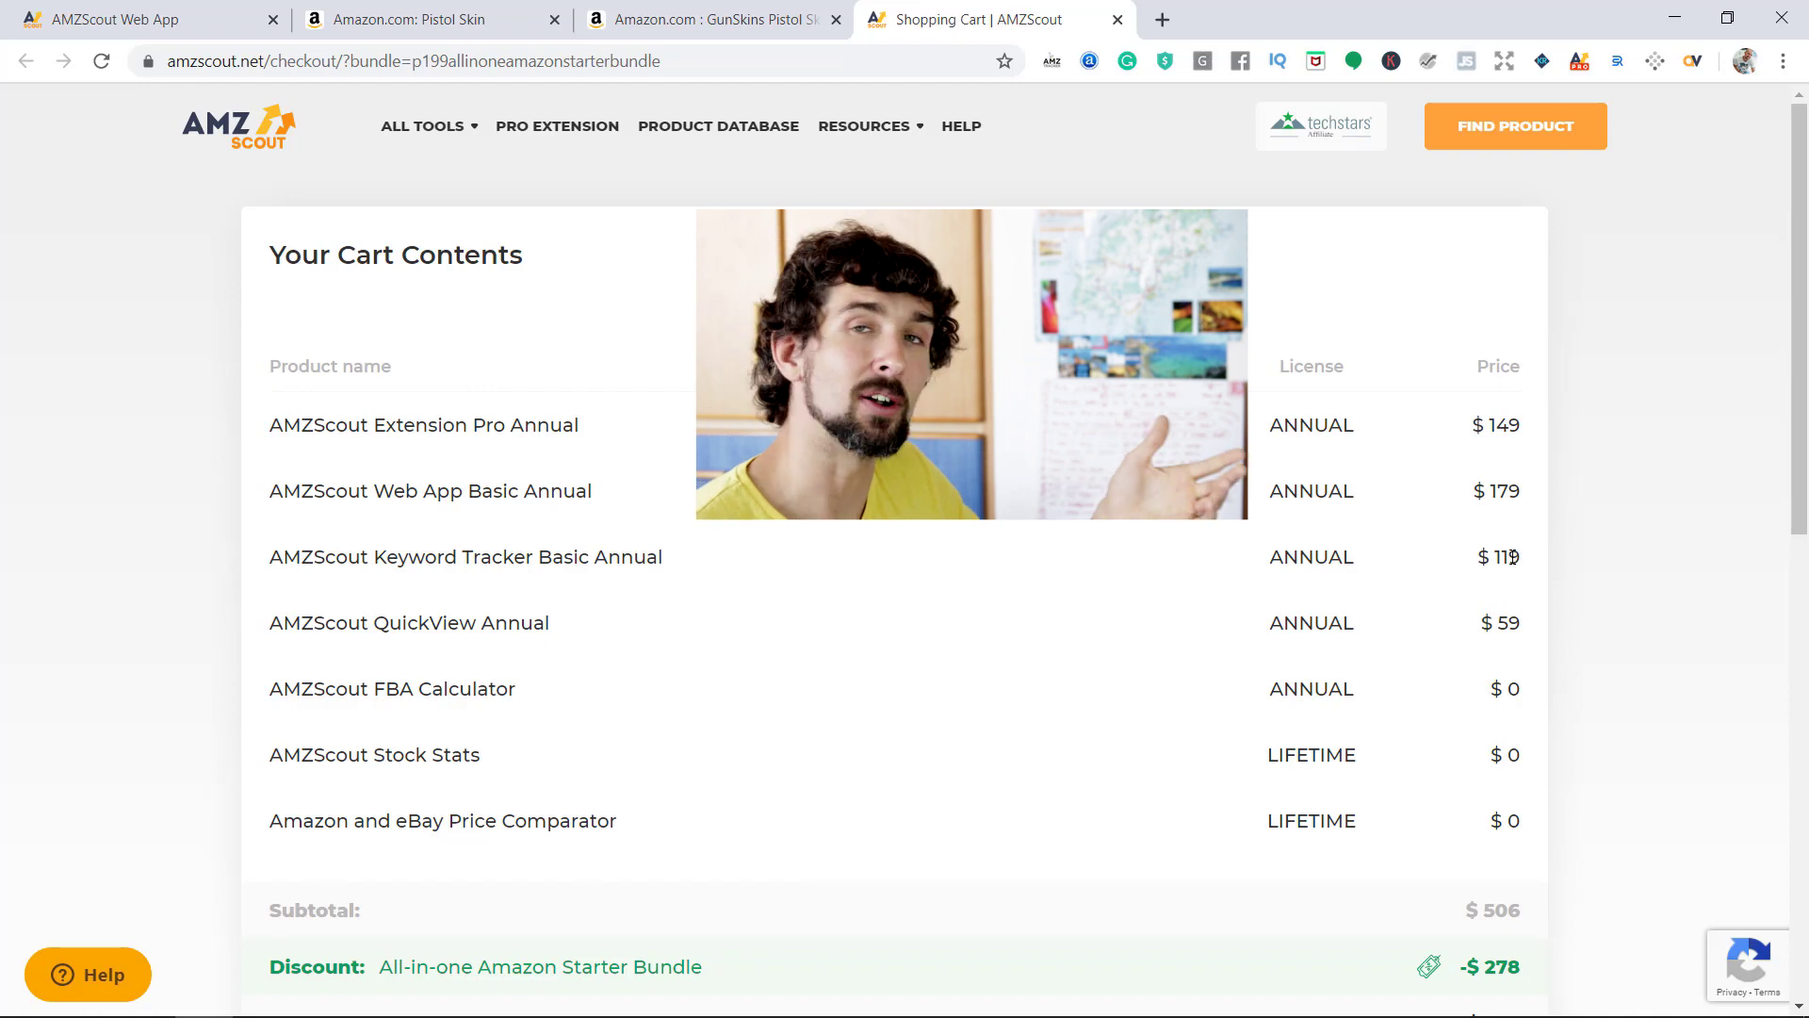
# Step: Examine the products, license types, prices, discount and total of the All-in-one Amazon Starter Bundle in the AMZScout shopping cart
pyautogui.scroll(-1, 426, 526)
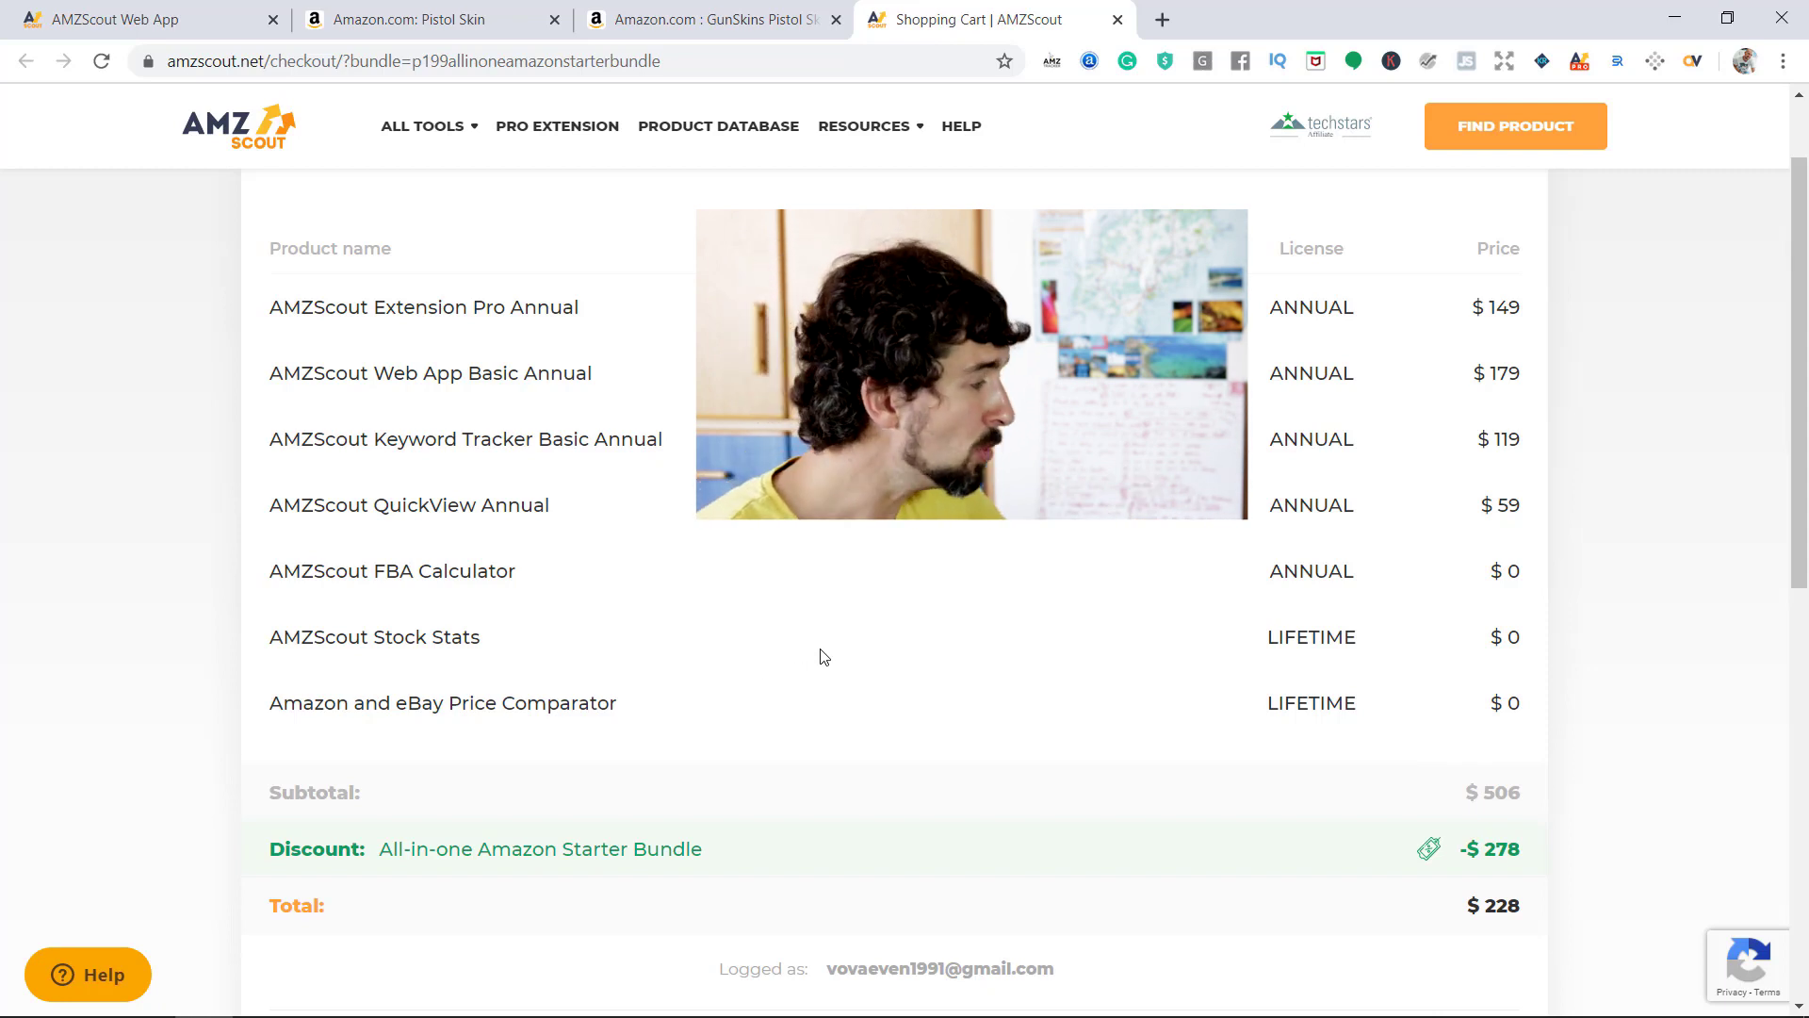
pyautogui.scroll(-1, 1591, 732)
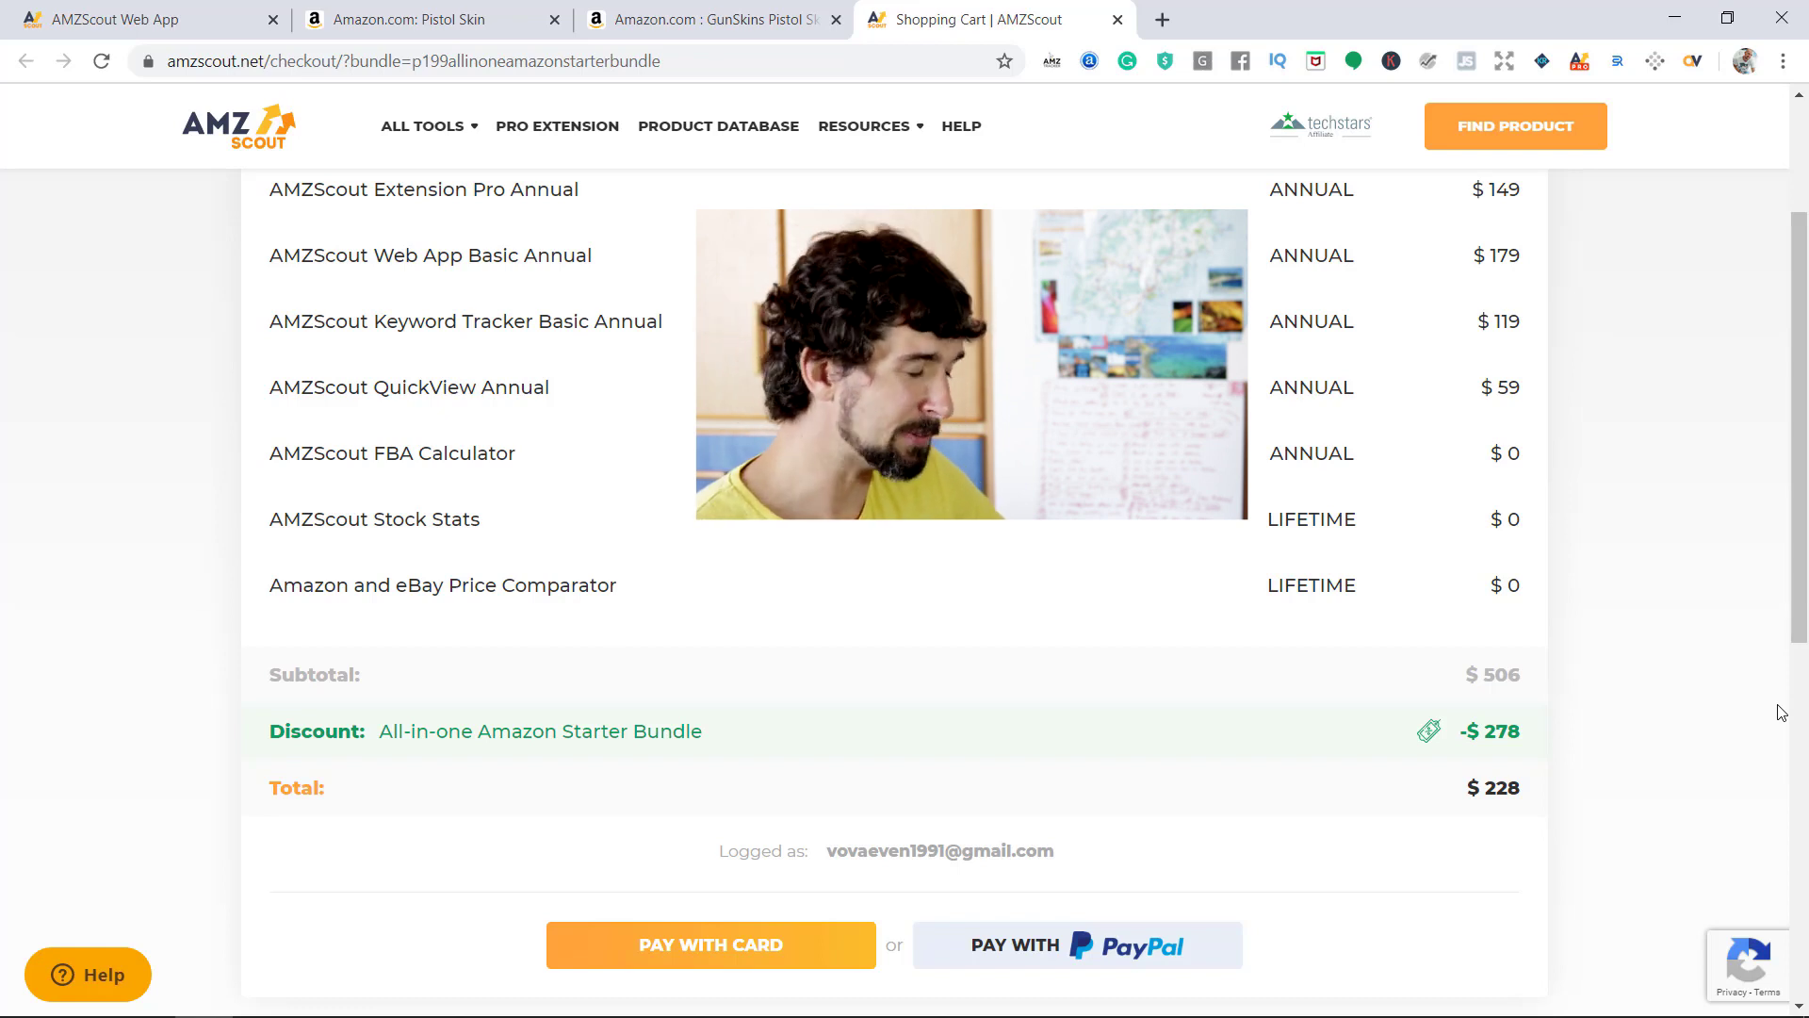
pyautogui.scroll(3, 917, 597)
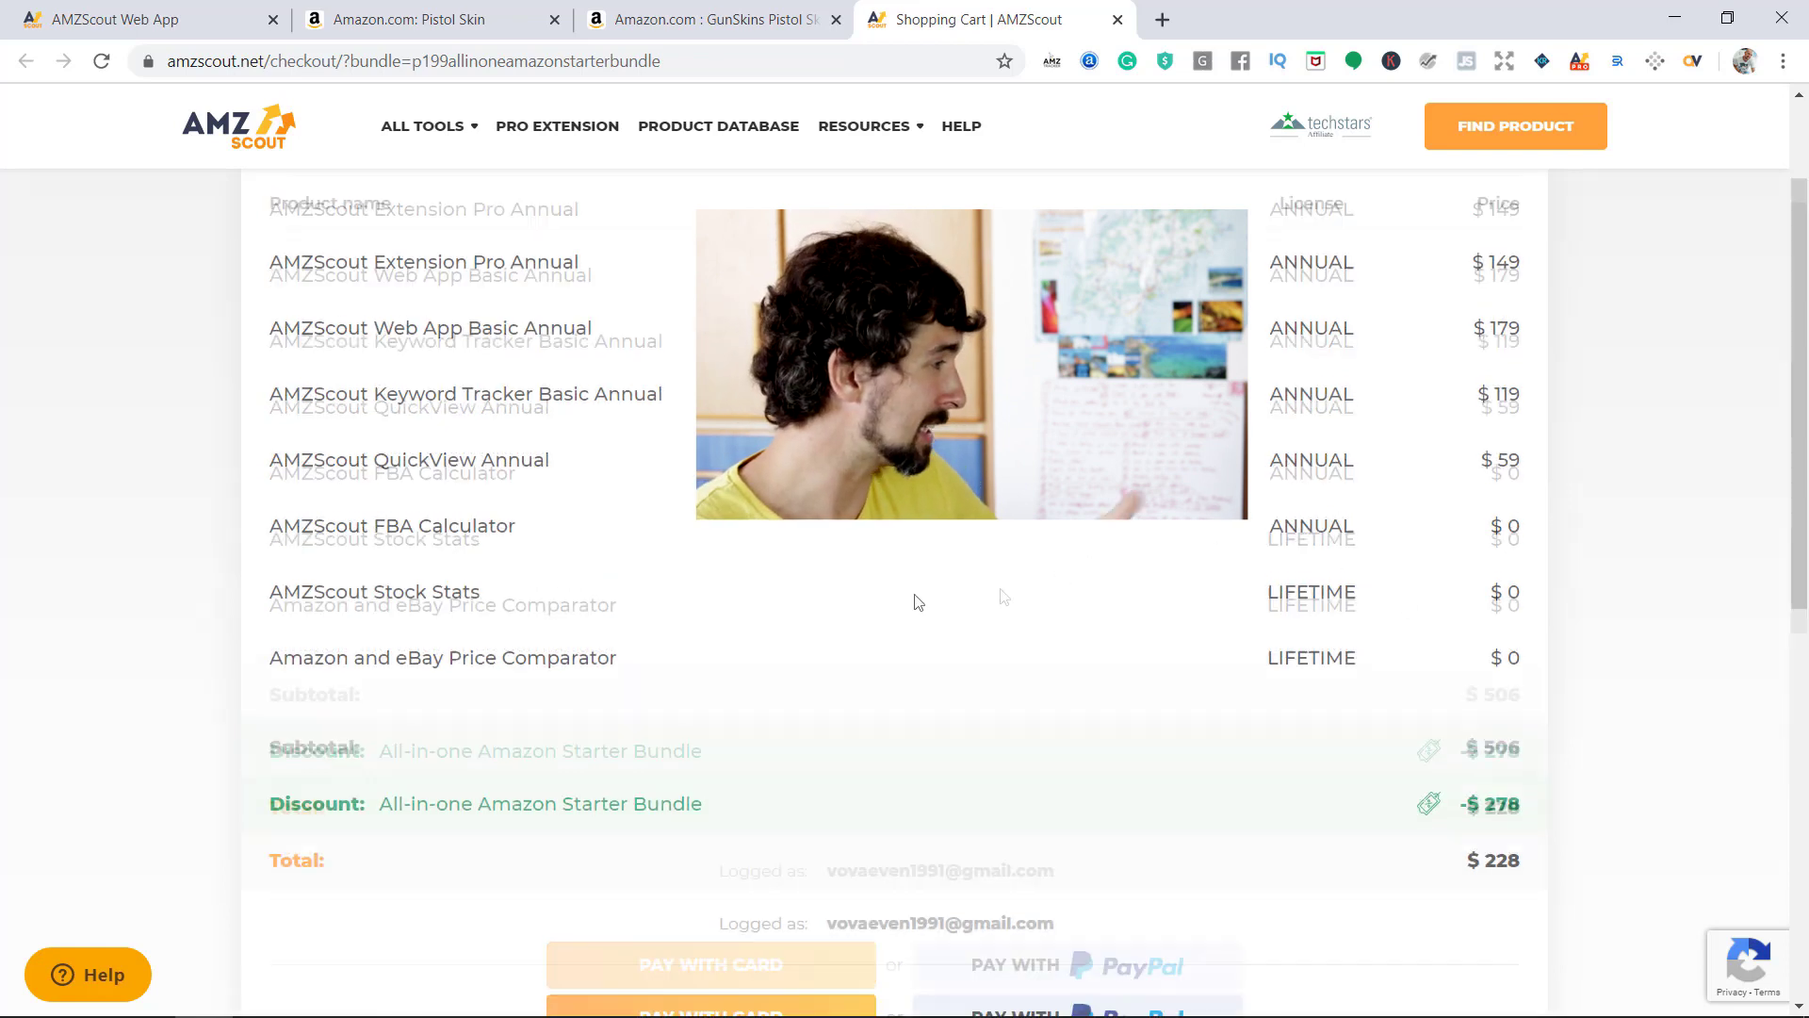
pyautogui.scroll(-2, 894, 604)
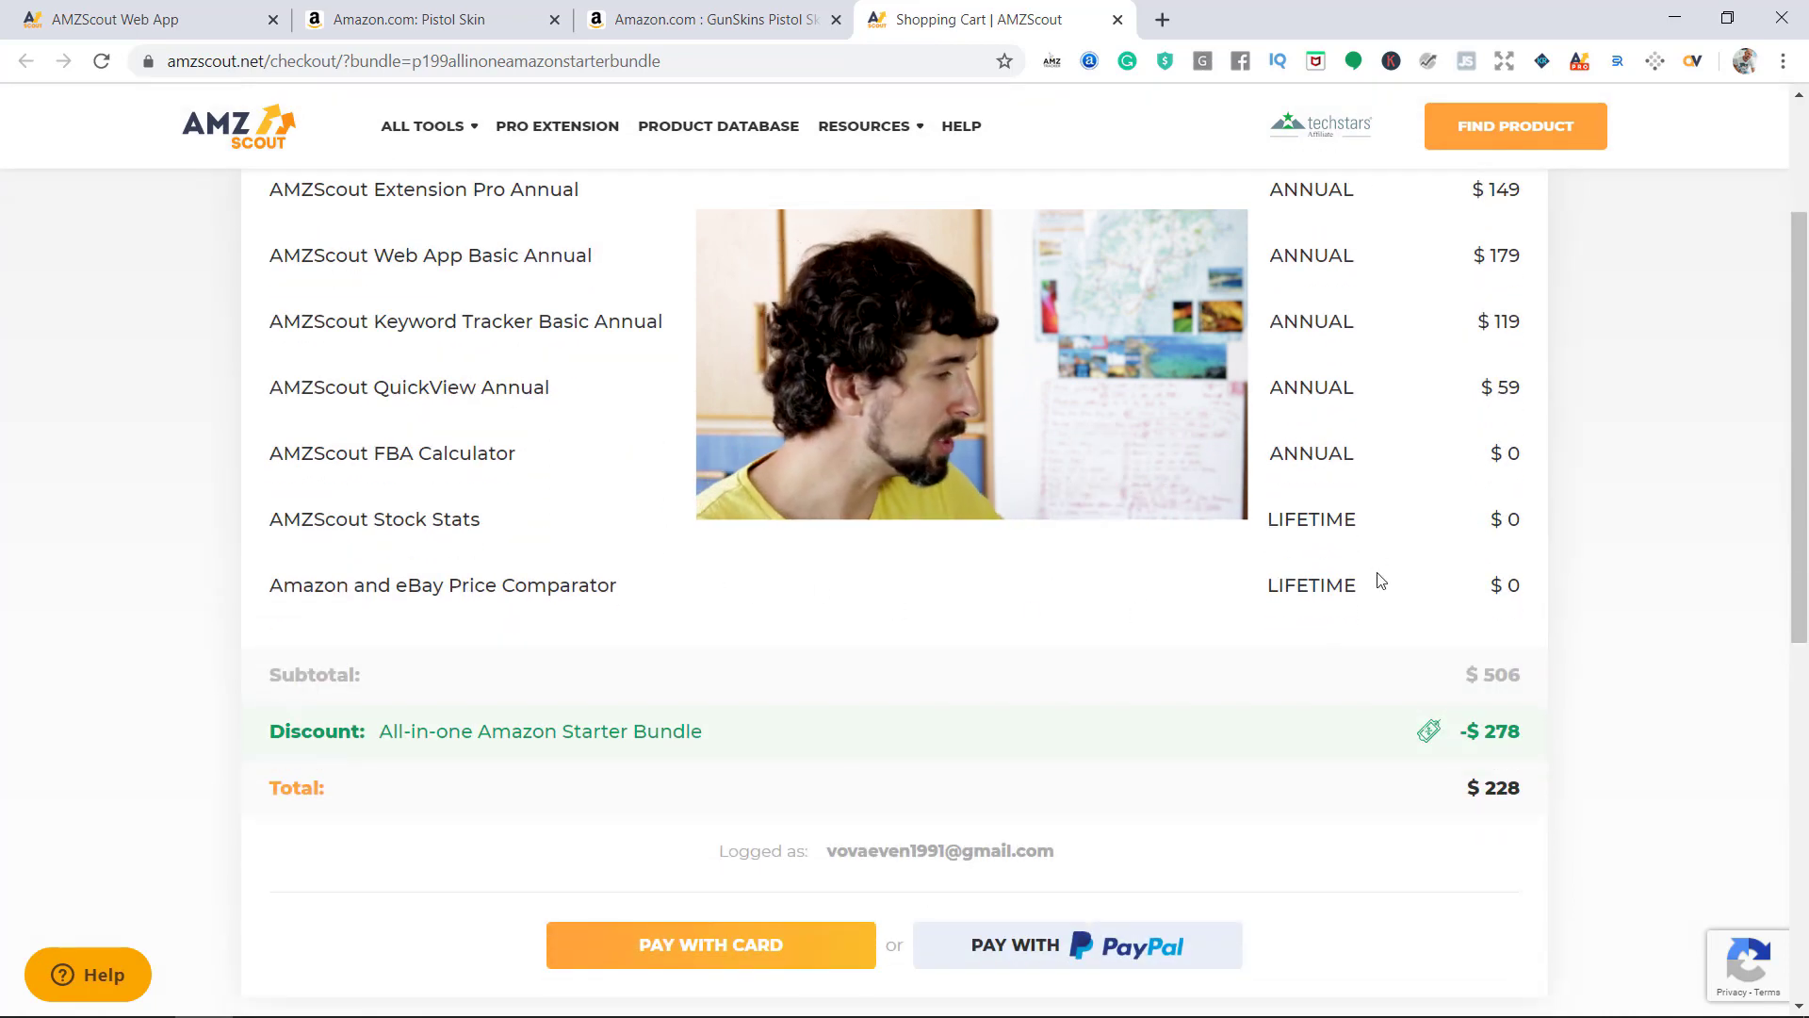
pyautogui.scroll(1, 1379, 577)
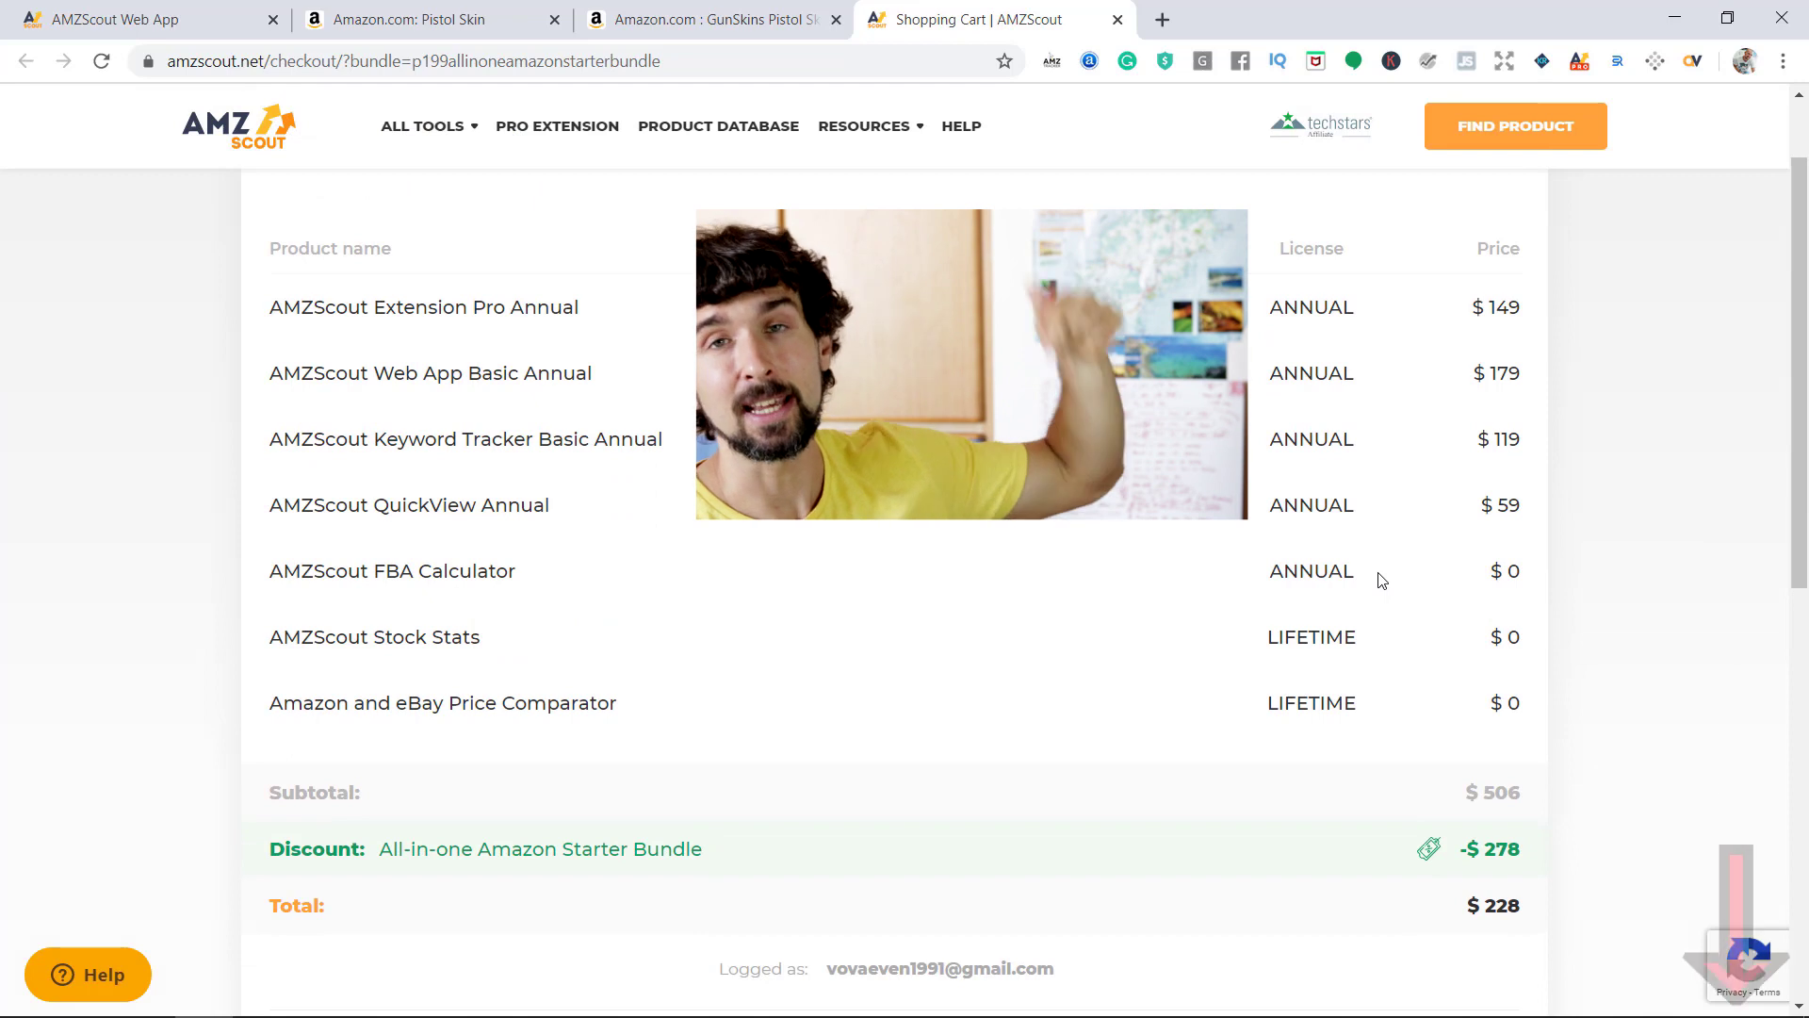